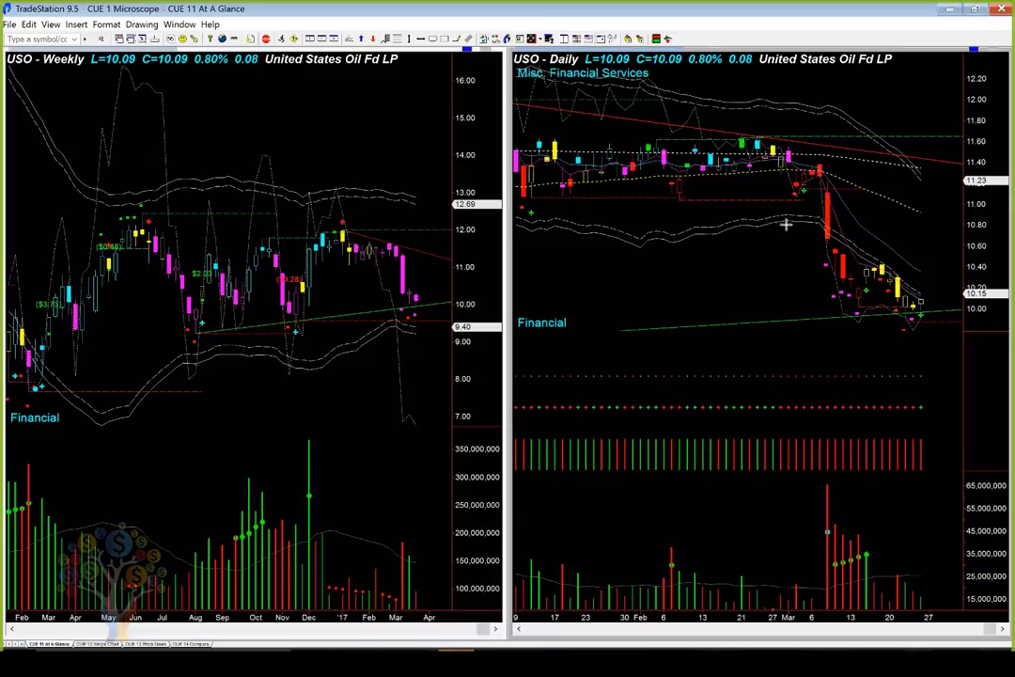
Step: Mark the March sell-off and green trendline test on the USO daily chart with red arrows and a box, and clear the markings
drag(780, 211, 797, 308)
drag(797, 358, 847, 329)
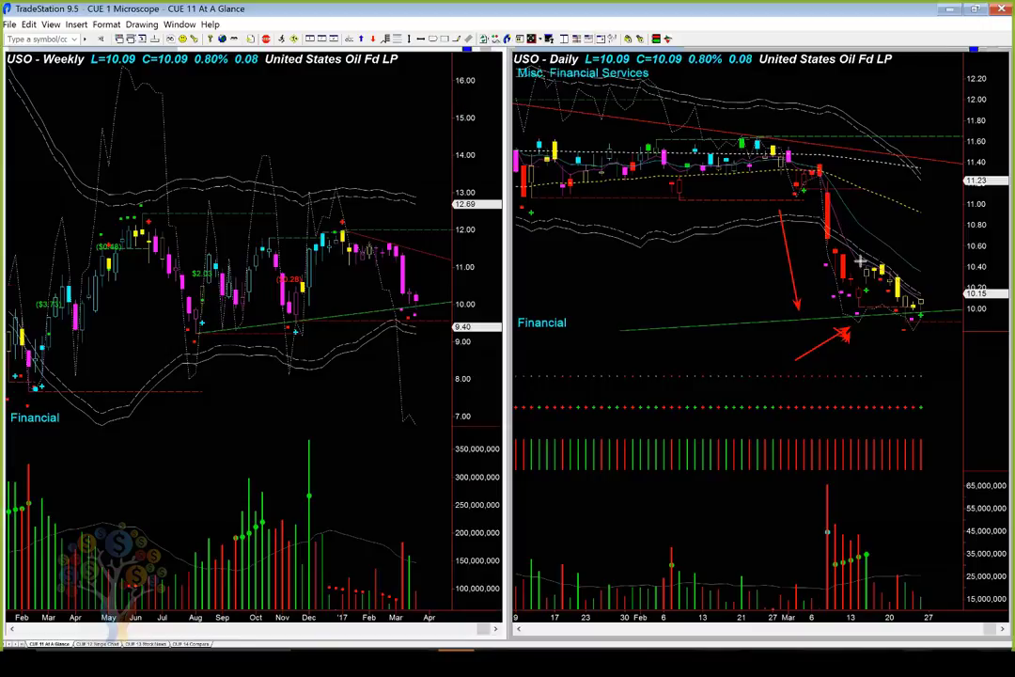
drag(836, 273, 881, 313)
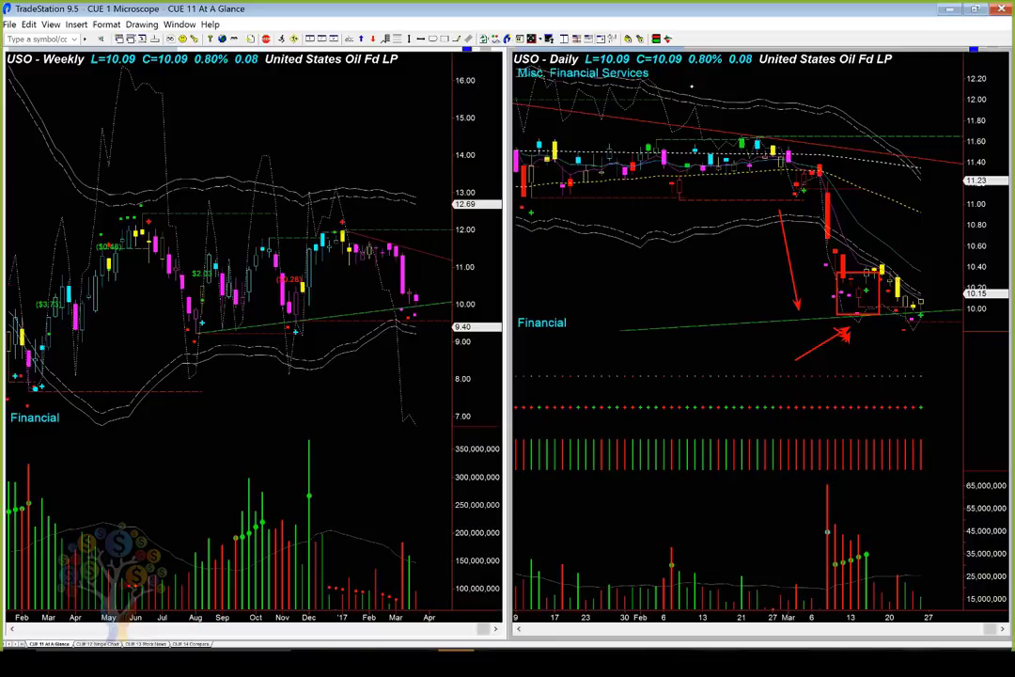
key(Escape)
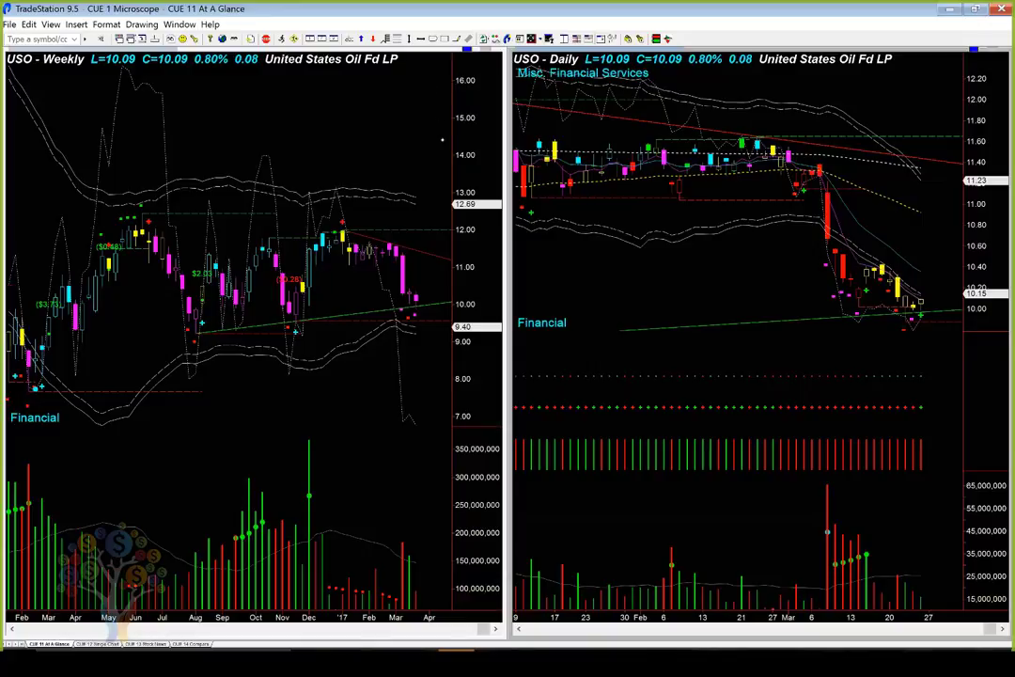
Step: Point yellow arrows at the latest candles and green trendline on the USO weekly and daily charts, and clear the markings
drag(327, 415, 410, 319)
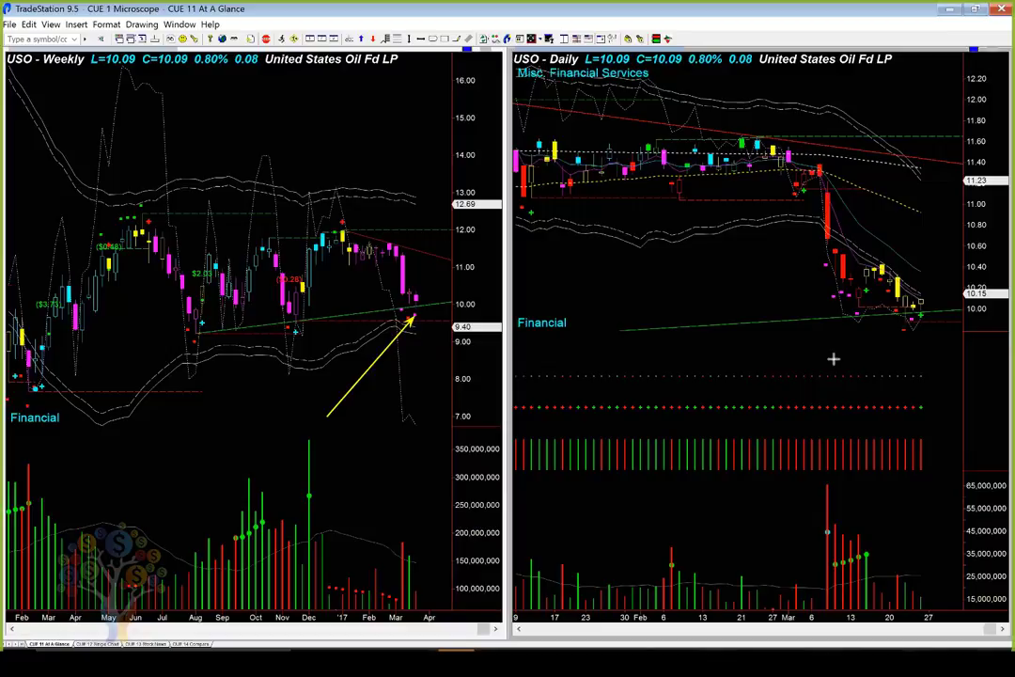
drag(850, 353, 901, 321)
drag(943, 366, 916, 329)
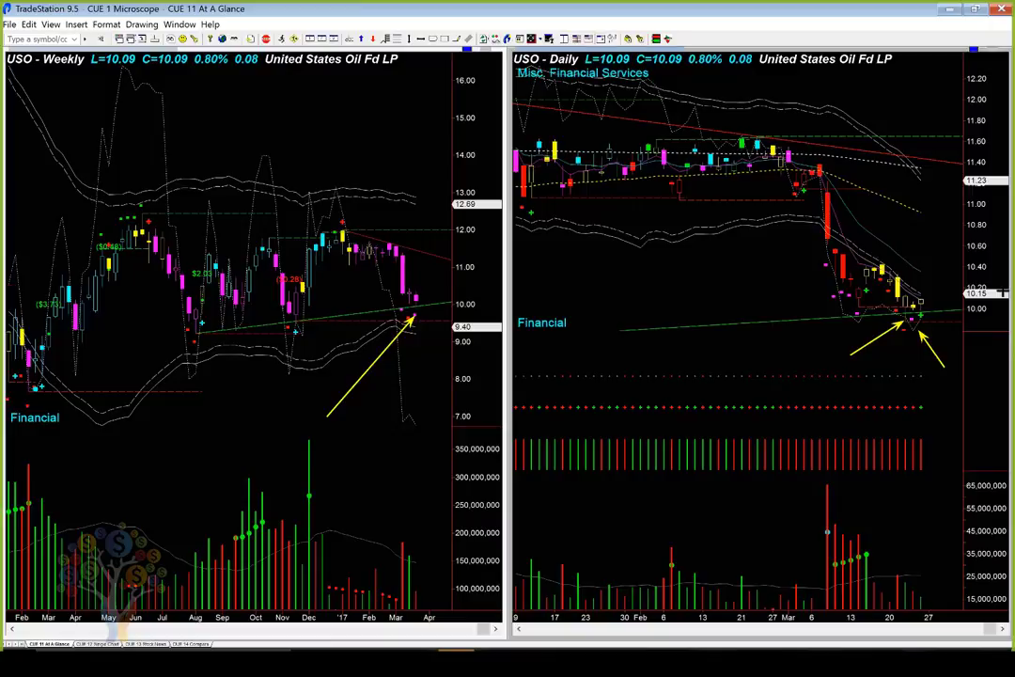
drag(952, 258, 936, 292)
key(Escape)
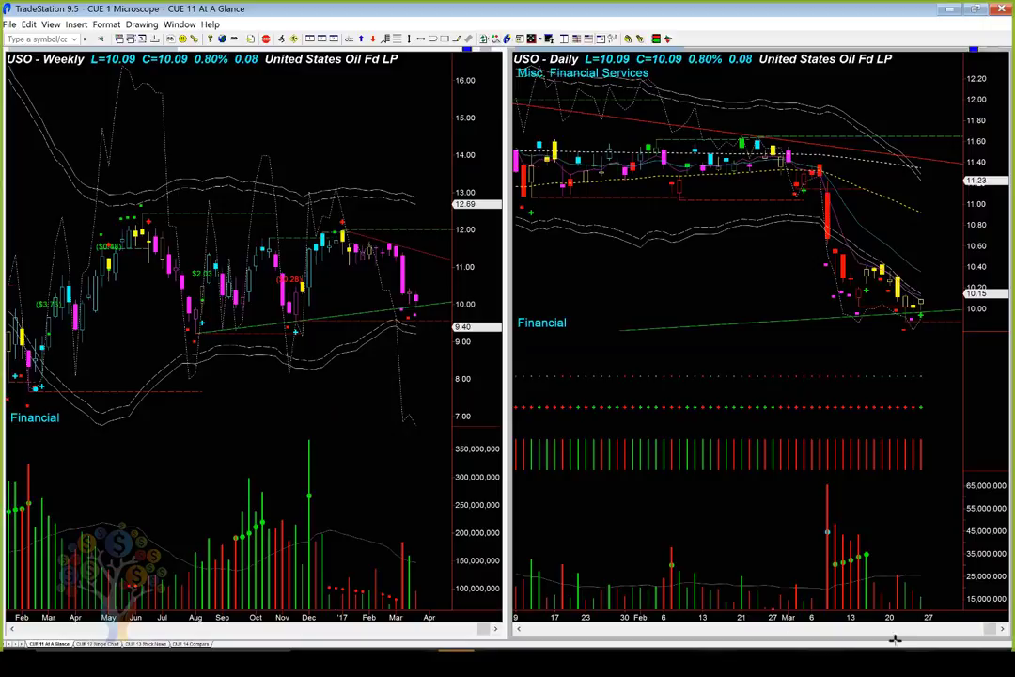
Step: Circle the latest and early-March volume bars on the USO daily chart and add arrows at the volume, trendline test and latest candle
drag(889, 545, 943, 606)
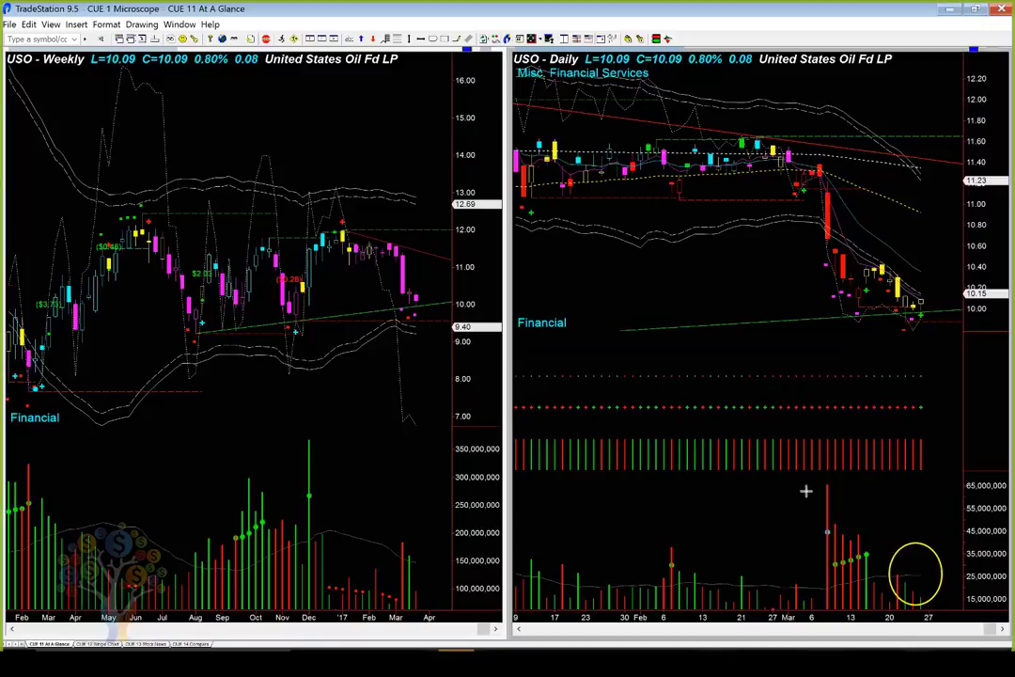
drag(806, 490, 873, 592)
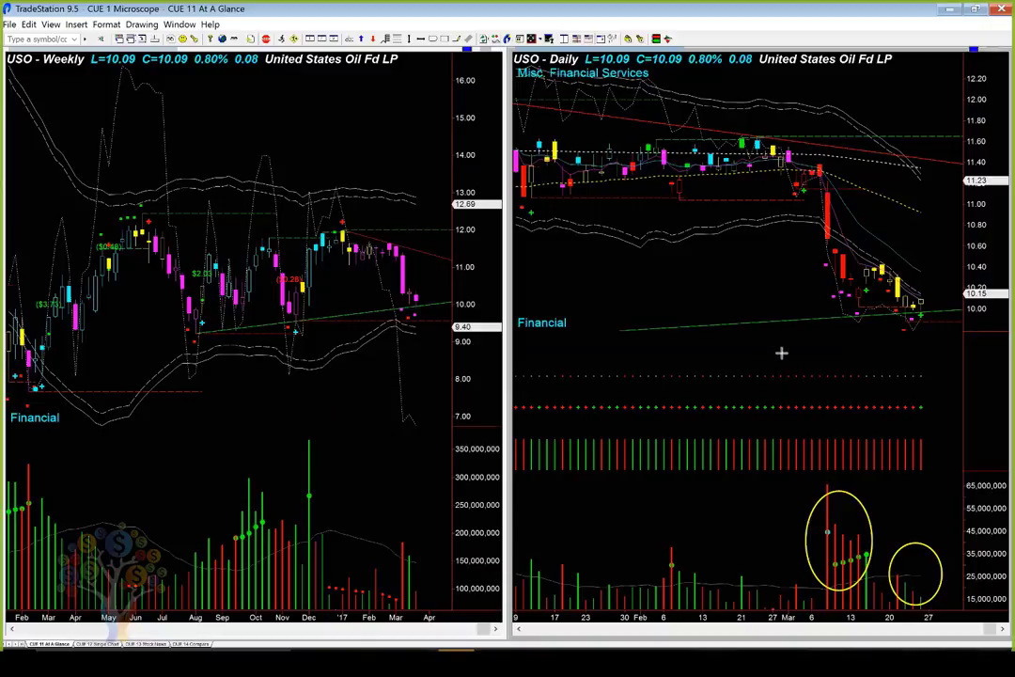
drag(780, 352, 861, 312)
drag(773, 489, 839, 542)
drag(948, 237, 928, 297)
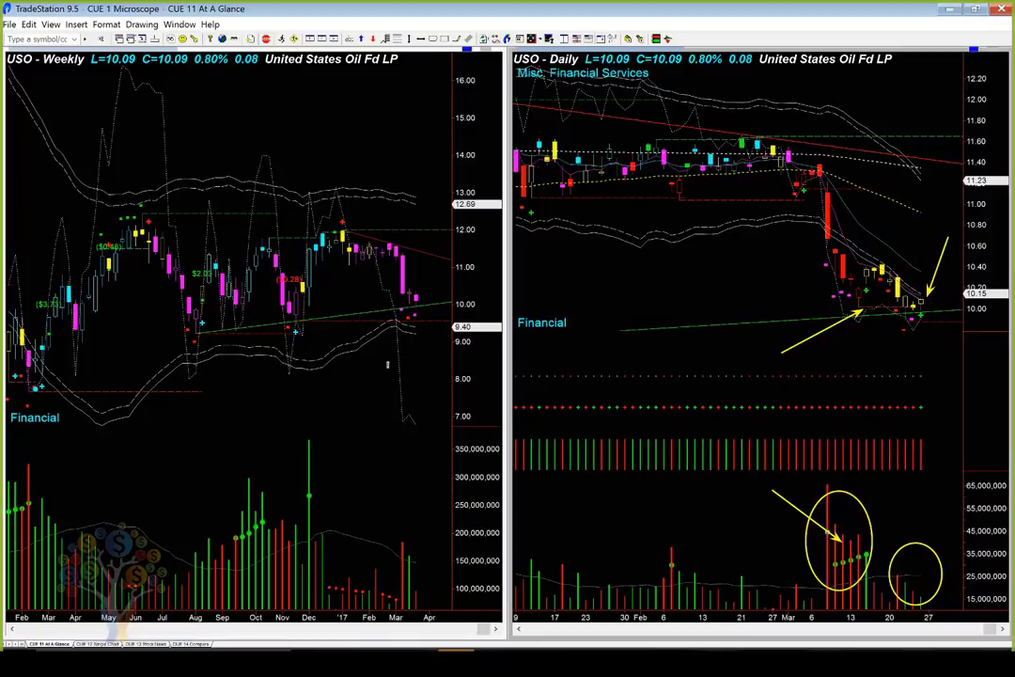
Step: Add arrows at the weekly trendline test and at the latest daily USO candle and its volume bar
drag(361, 384, 413, 320)
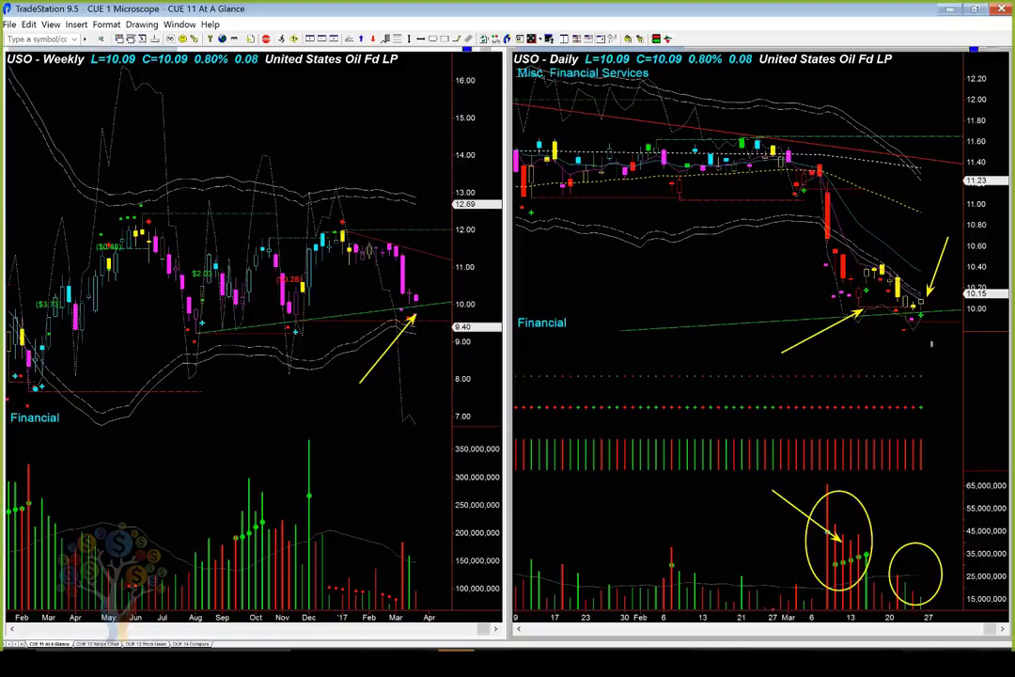
drag(931, 339, 923, 324)
drag(900, 233, 922, 295)
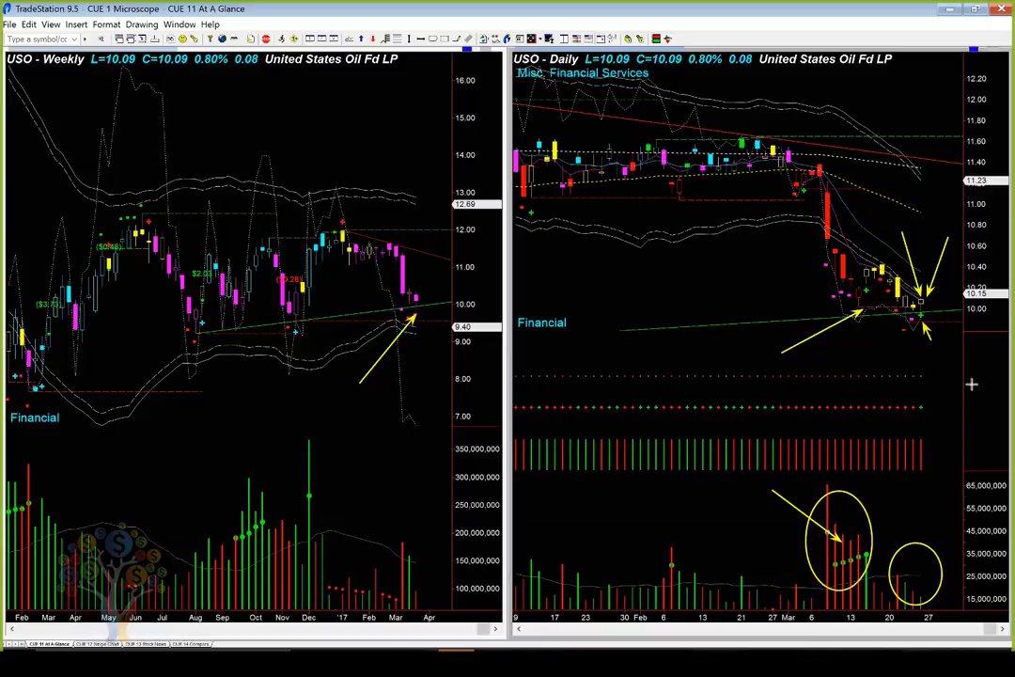
drag(951, 468, 926, 588)
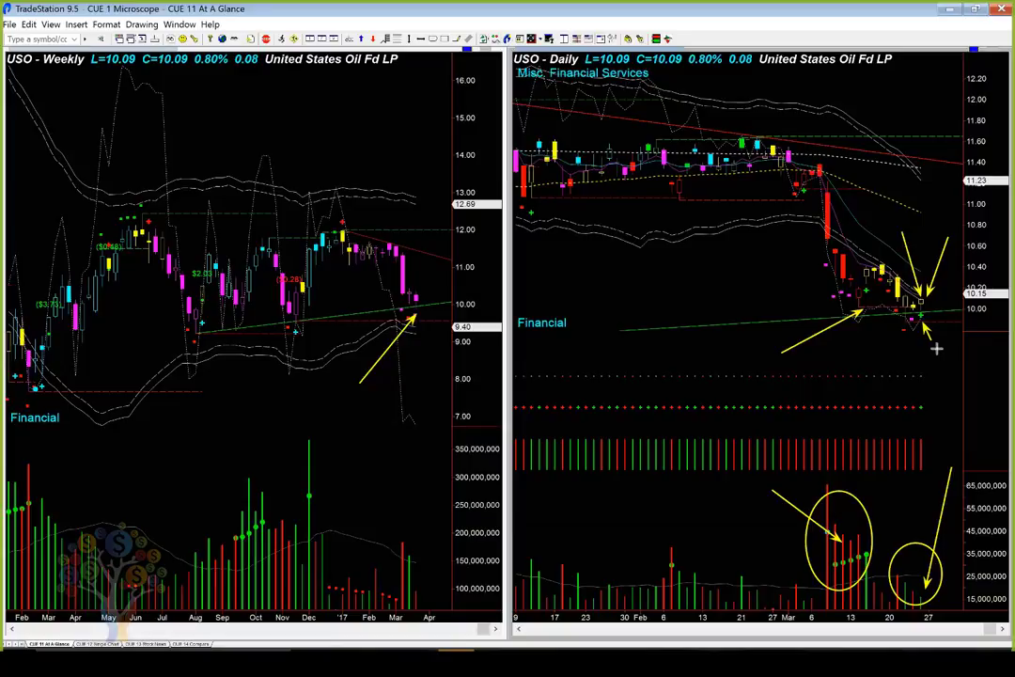
drag(900, 357, 917, 323)
Step: Show the USO 5-minute chart, point paired arrows at the opening range lines at 10.05 and 10.03, and erase all markings
key(ctrl+Tab)
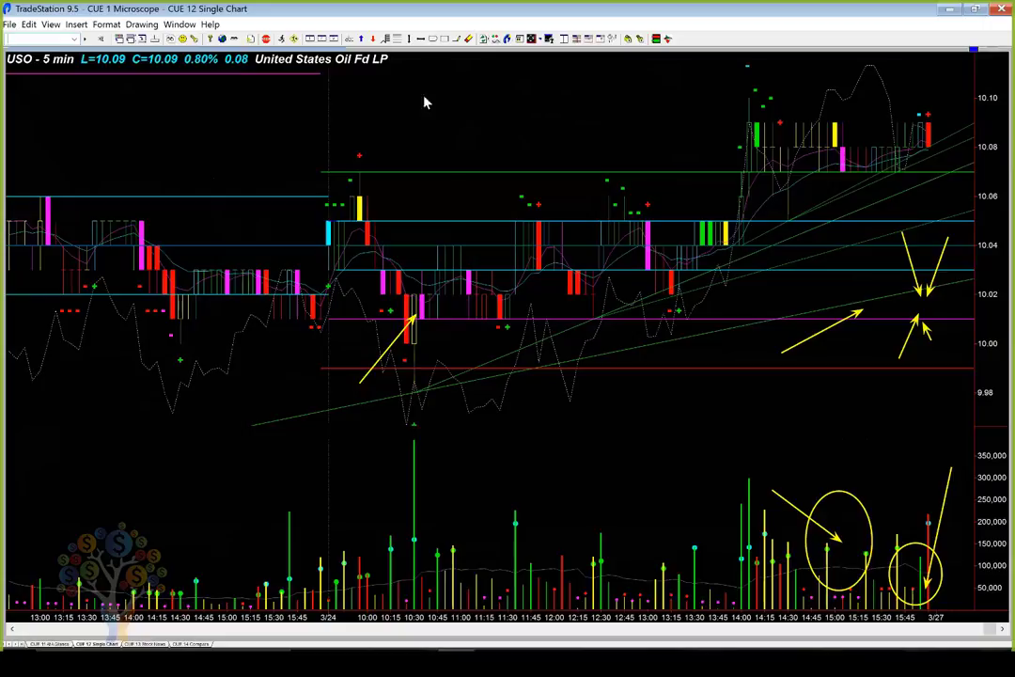
drag(254, 145, 345, 218)
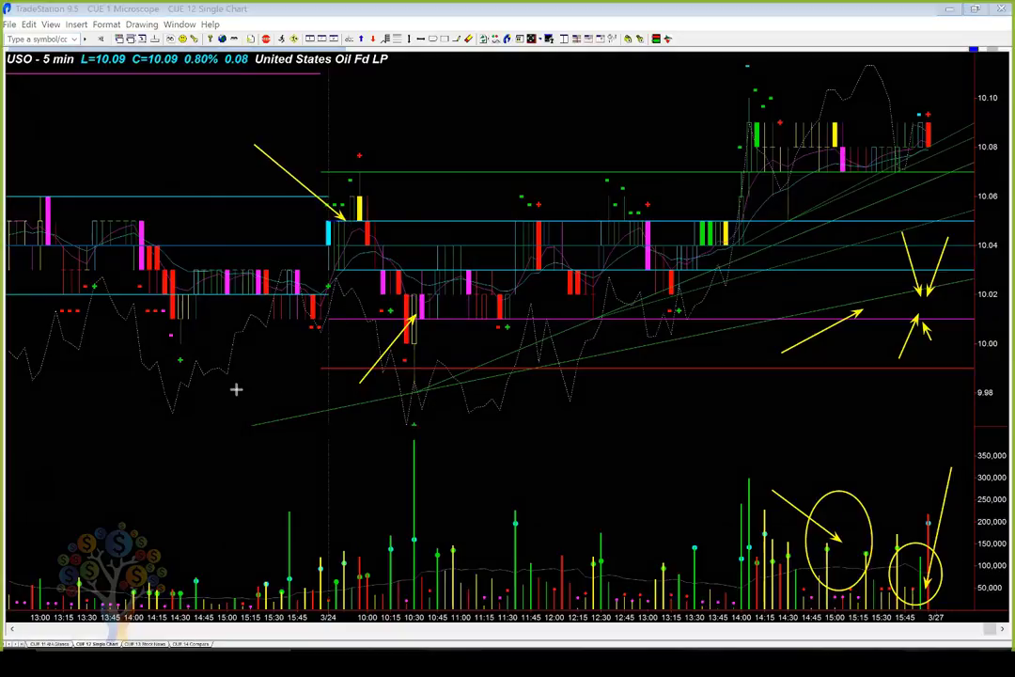
mouse_move(237, 387)
mouse_down()
mouse_move(311, 326)
mouse_move(346, 279)
mouse_up()
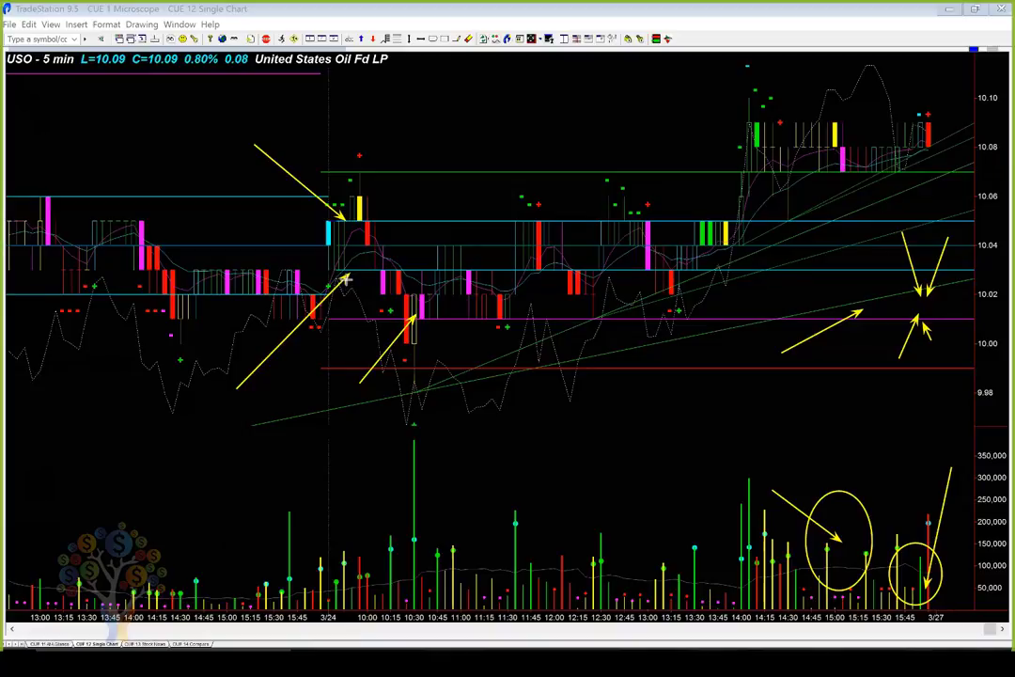
drag(375, 173, 418, 219)
mouse_move(294, 362)
mouse_down()
mouse_move(367, 311)
mouse_move(381, 274)
mouse_up()
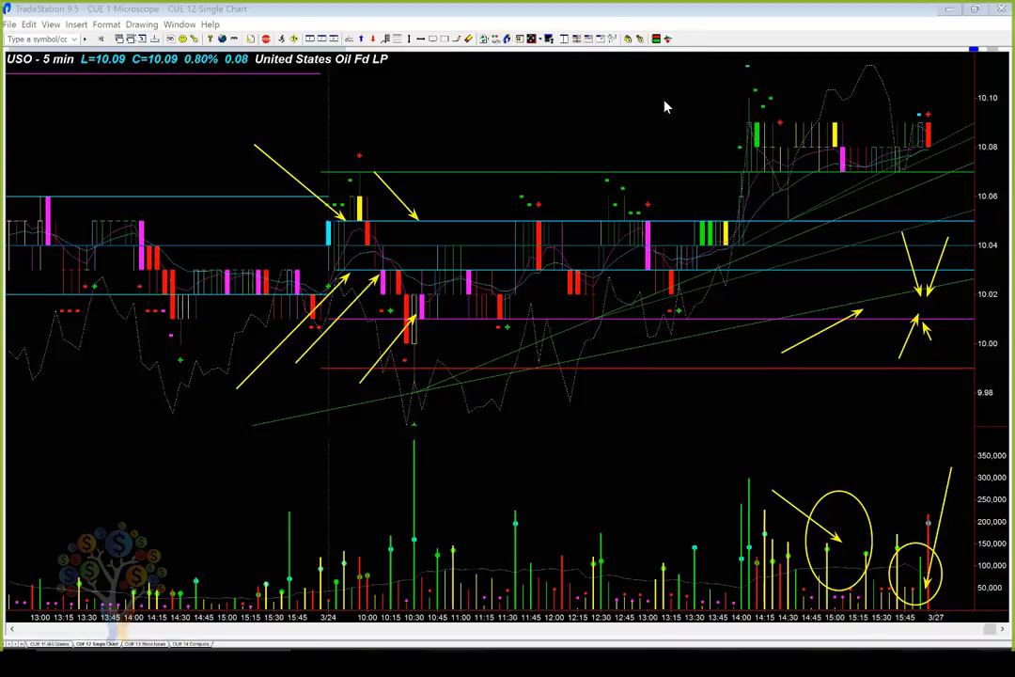
key(e)
Step: Mark the upper and lower 3/24 opening range lines again around 10:00 with one arrow each, and clear the markings
drag(228, 135, 360, 218)
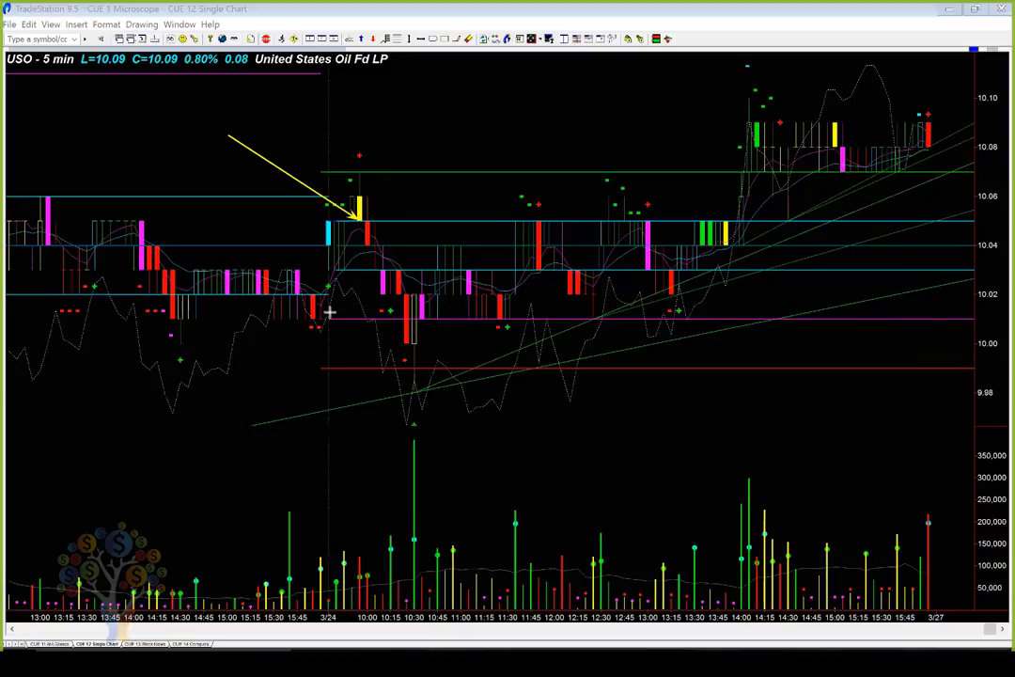
drag(270, 363, 364, 275)
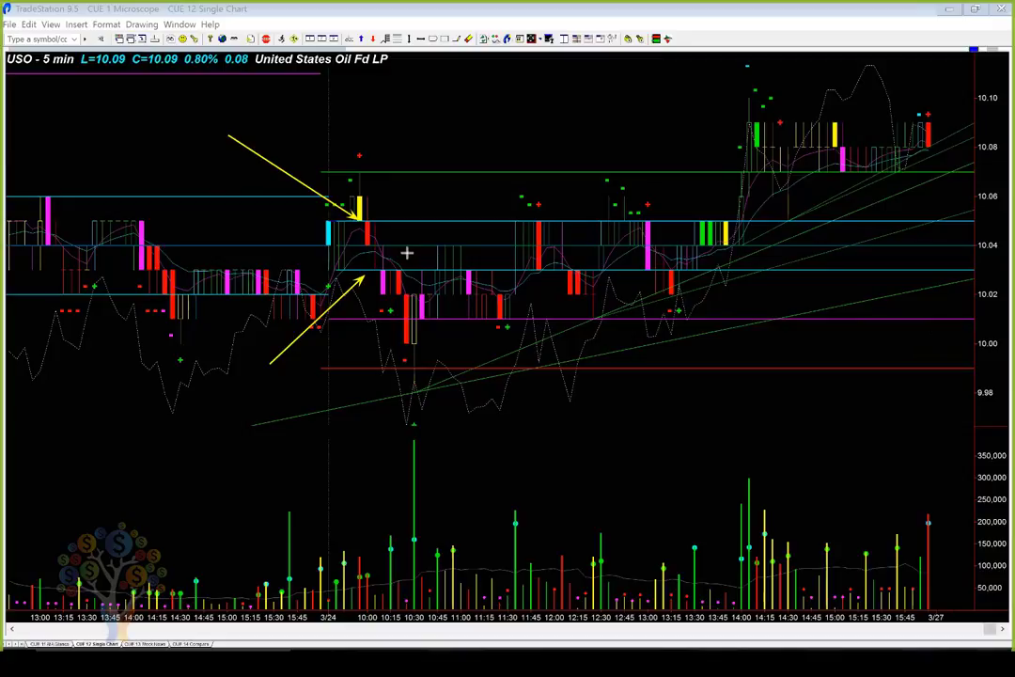
drag(48, 79, 54, 74)
key(Escape)
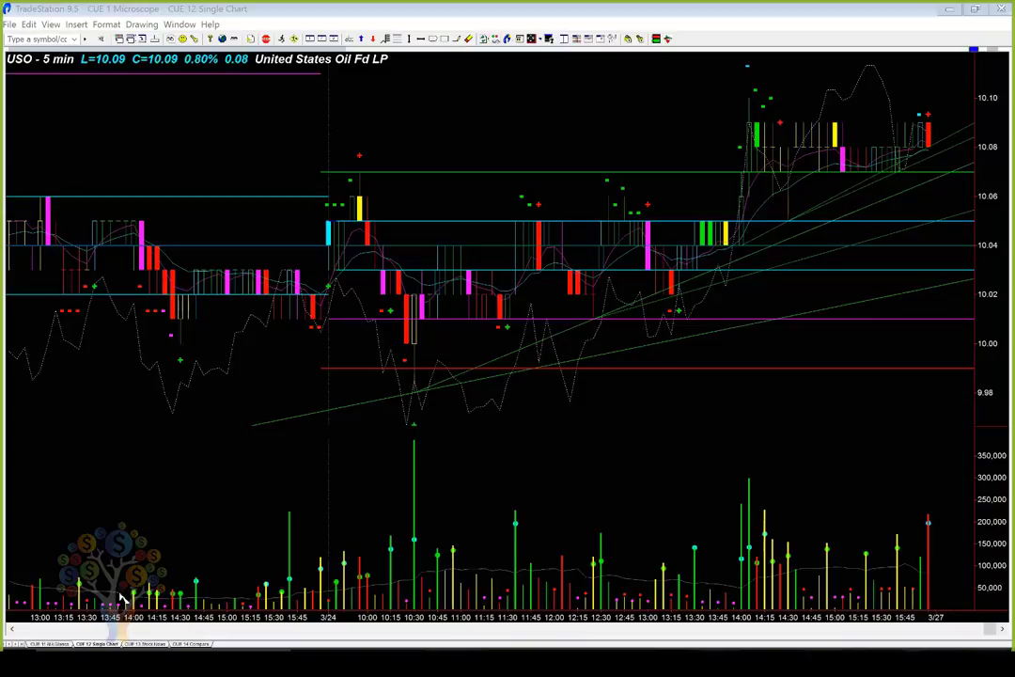
Step: Return to the At A Glance weekly and daily charts and load the symbol GLD
click(52, 645)
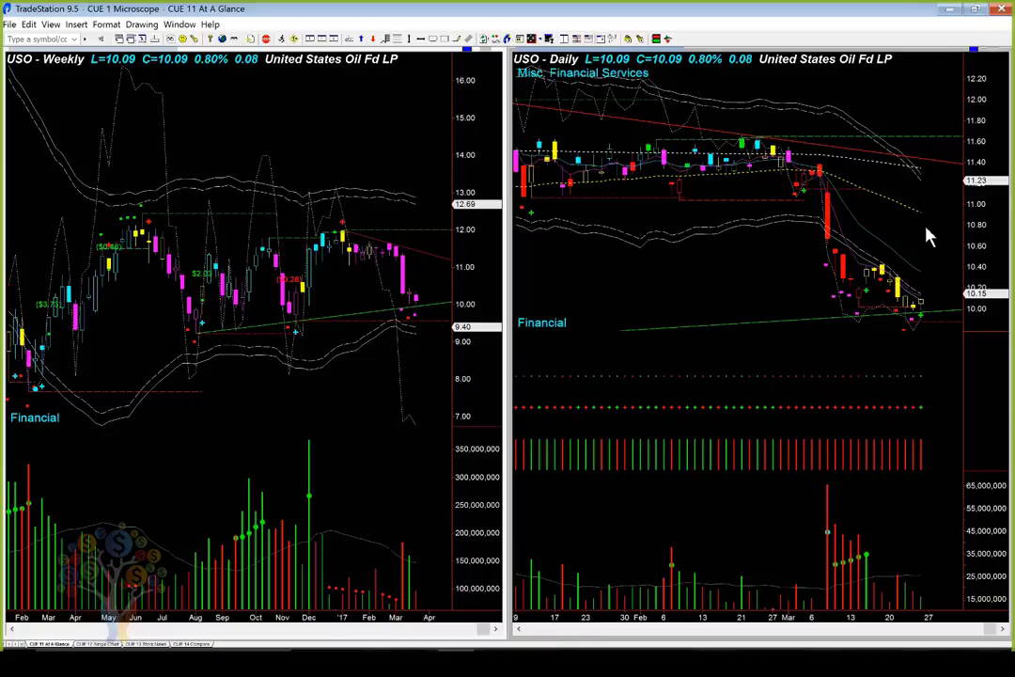
text(gld)
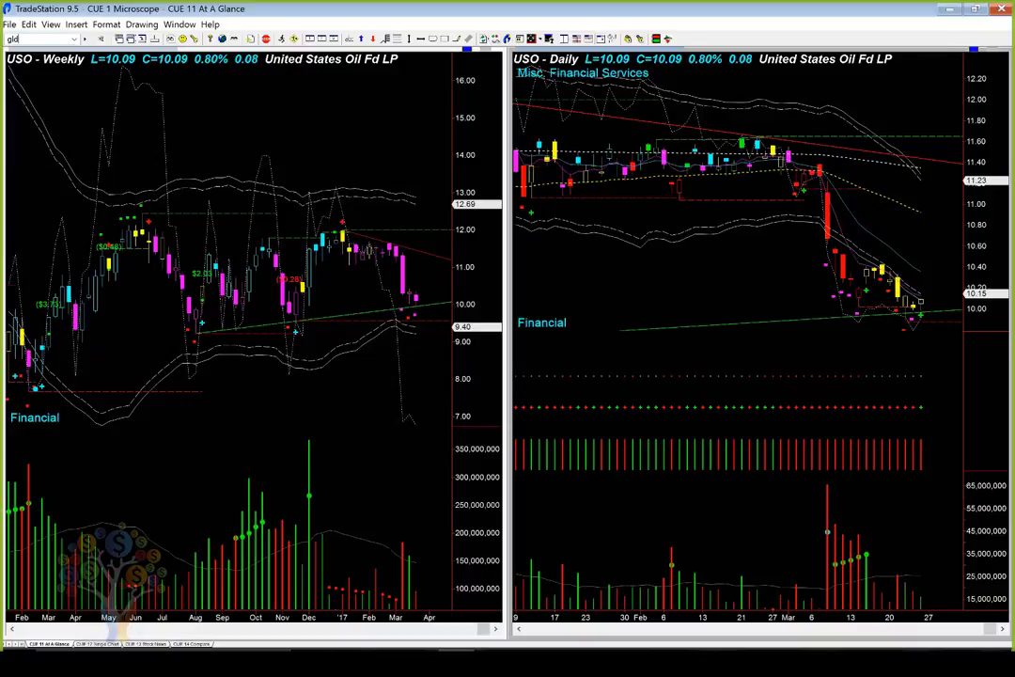
key(Return)
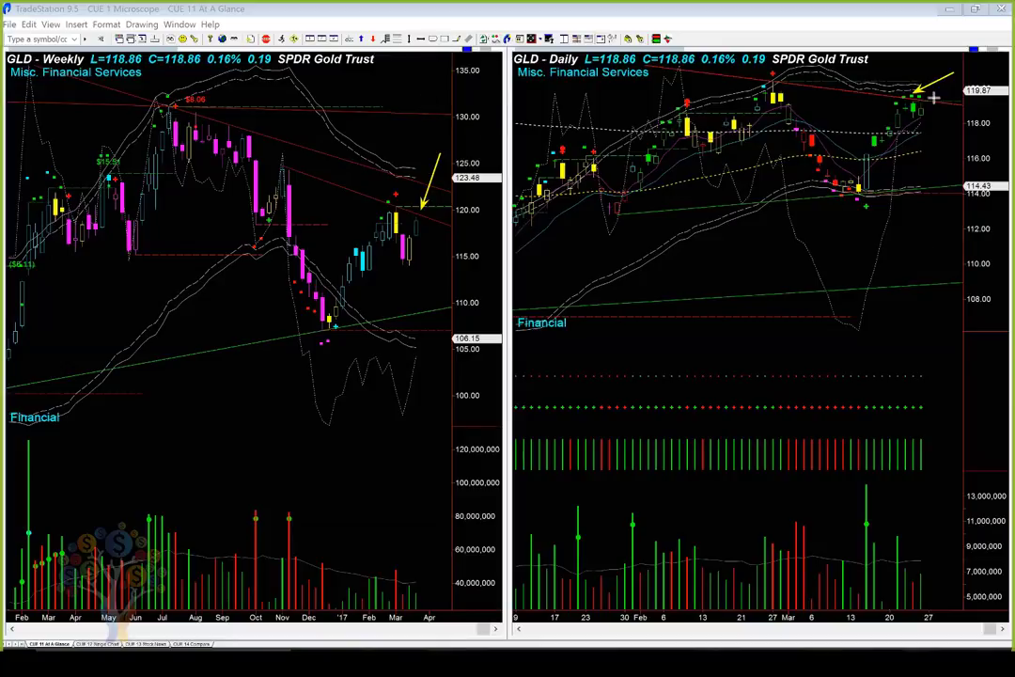
Step: Box the latest GLD daily candles at the red trendline, and bring up the 5-minute chart cleared of markings
drag(878, 73, 937, 124)
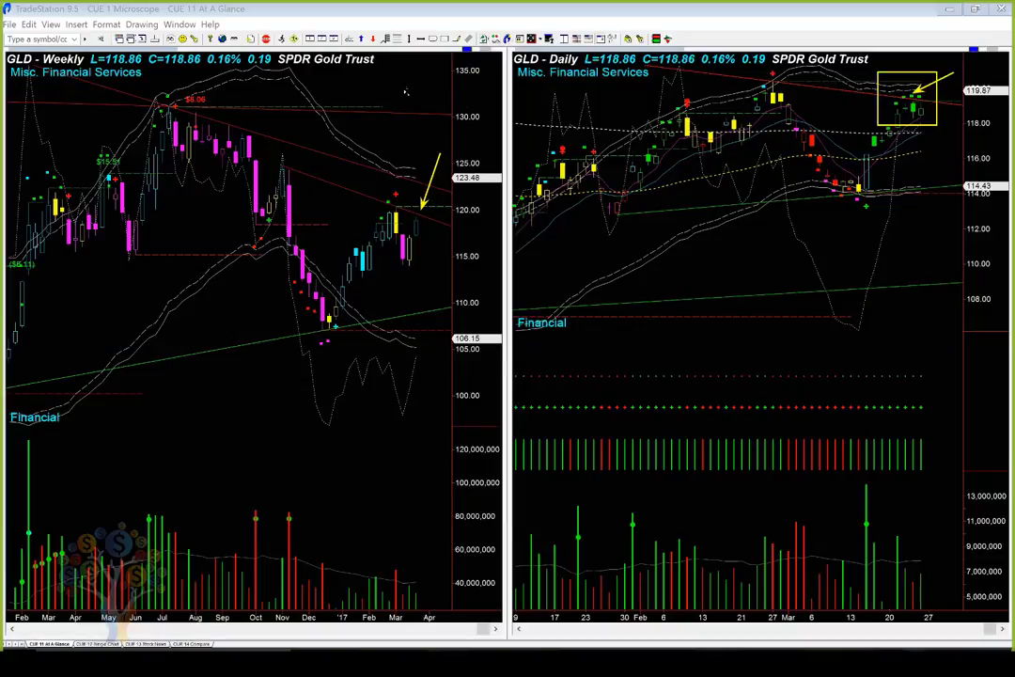
click(859, 83)
click(106, 645)
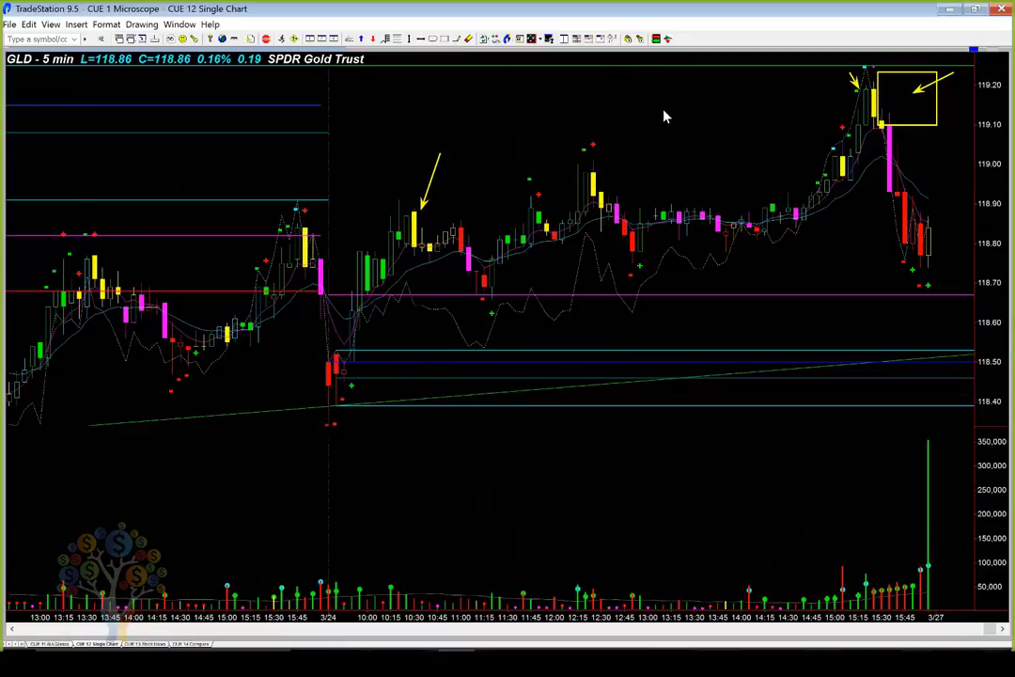
key(Escape)
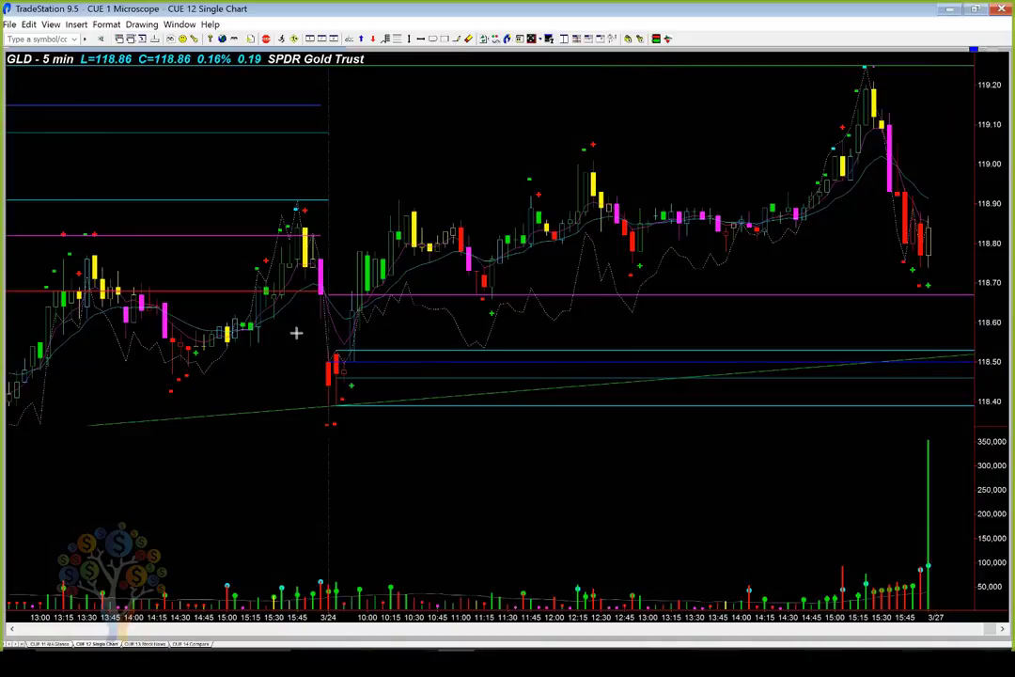
Step: Point arrows at GLD's light-blue opening range lines and mark a downward break from the range on the 5-minute chart
mouse_move(297, 332)
mouse_down()
mouse_move(331, 336)
mouse_move(342, 353)
mouse_up()
drag(259, 465, 381, 407)
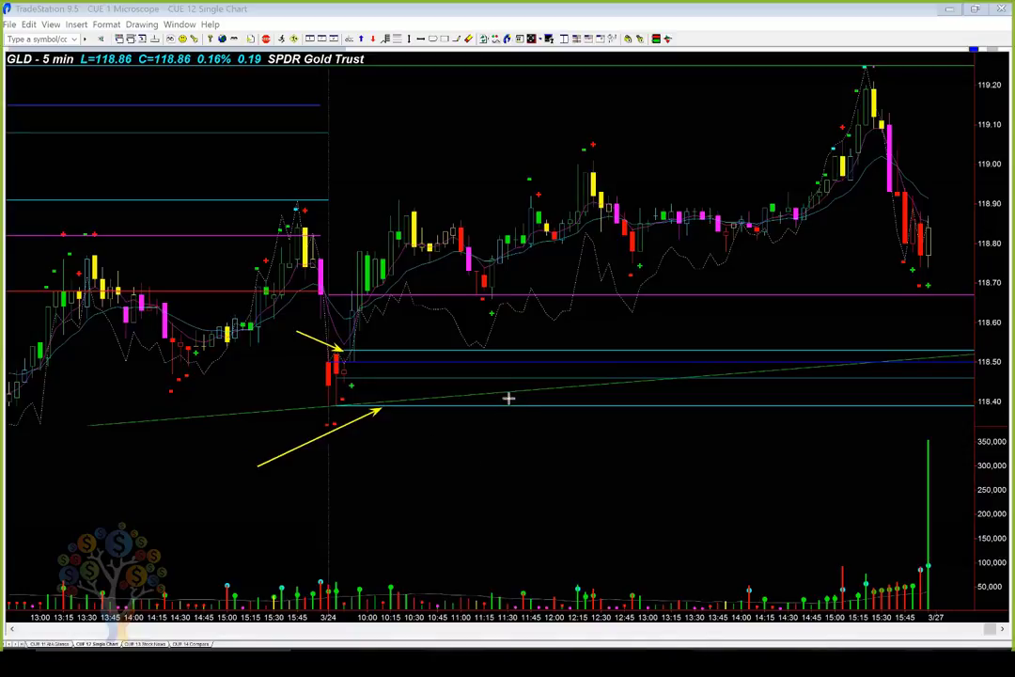
drag(507, 396, 520, 431)
drag(592, 330, 557, 348)
Step: Draw a target line below the GLD opening range with double-headed arrows comparing range height and target distance, and erase all markings
drag(351, 480, 485, 487)
drag(671, 485, 712, 484)
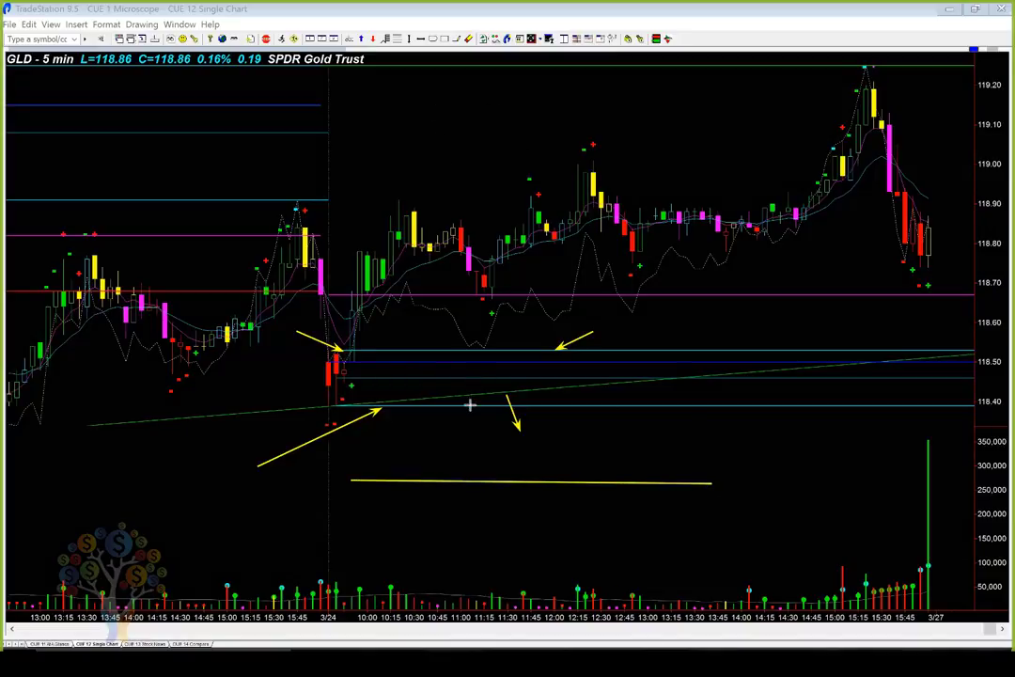
drag(470, 406, 471, 472)
drag(494, 354, 490, 401)
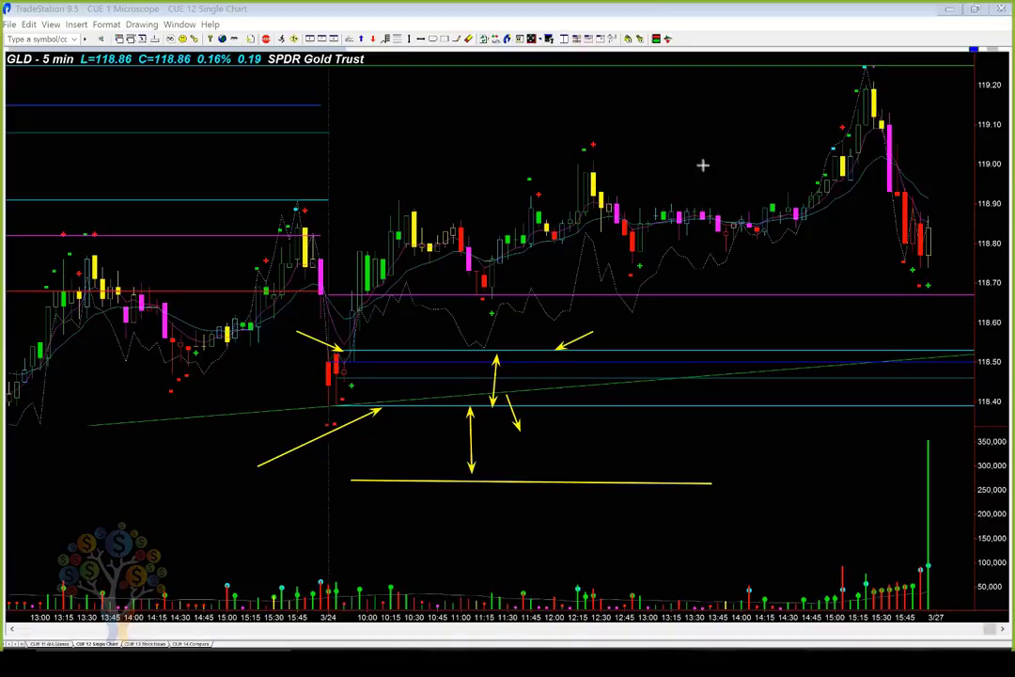
key(e)
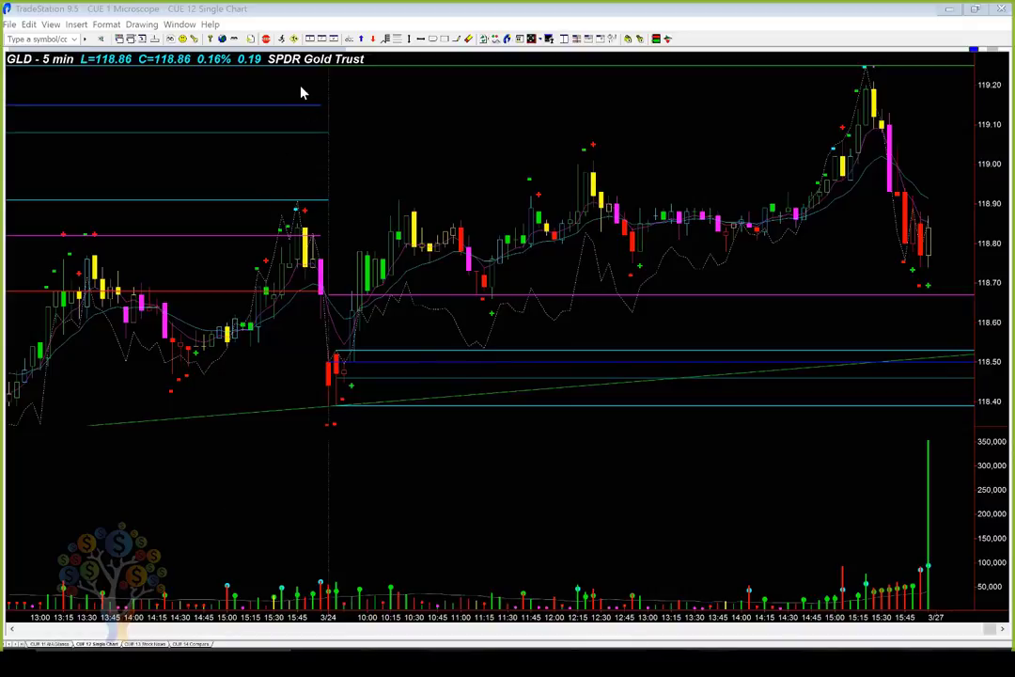
Step: Return to the GLD weekly and daily charts and switch to MetaStock
key(ctrl+shift+Tab)
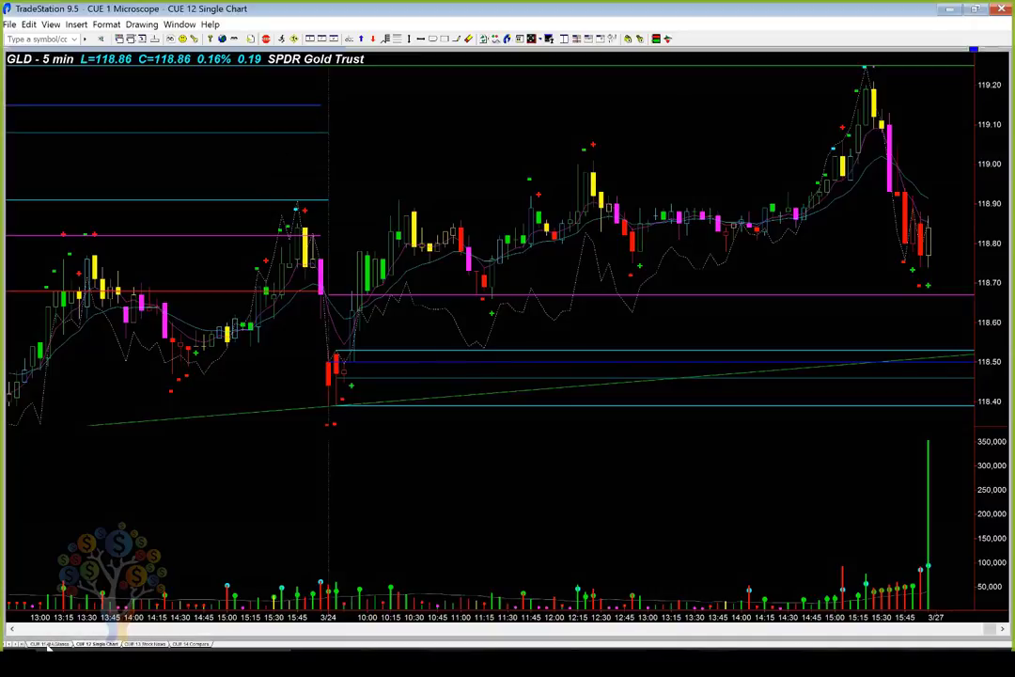
key(ctrl+shift+Tab)
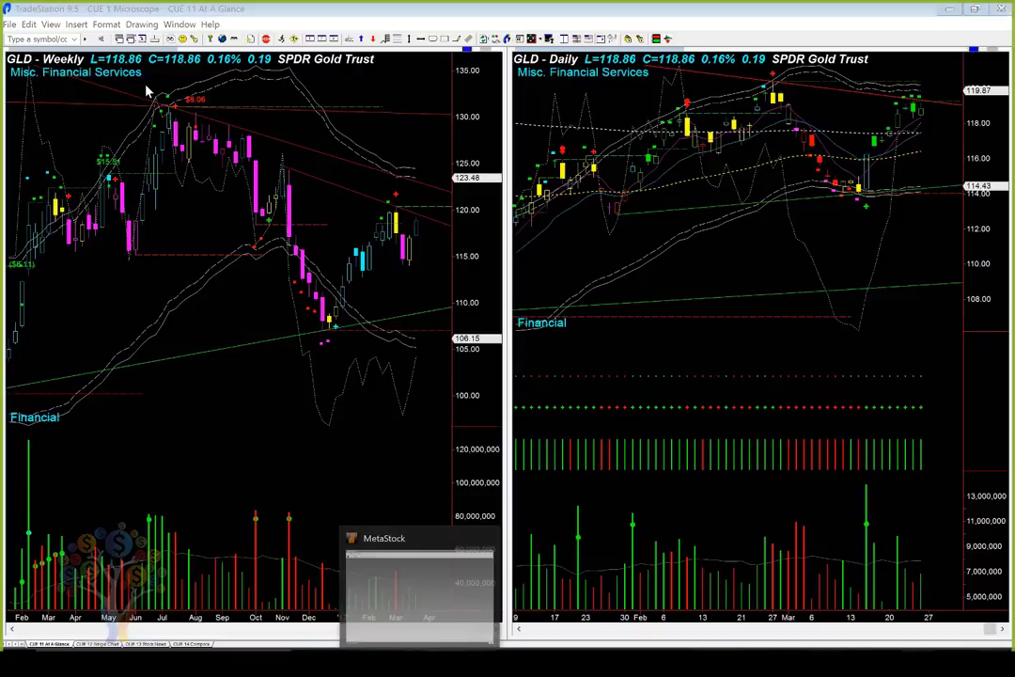
key(alt+Tab)
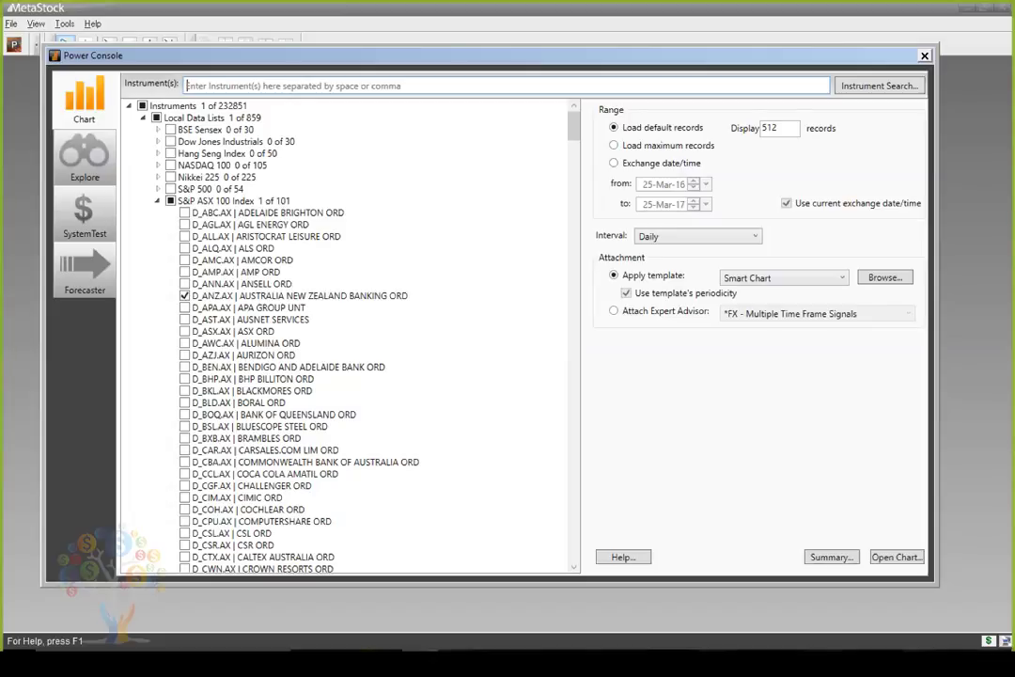
Step: Open NIFc1 from the Power Console with a template showing weekly and daily charts, and activate the daily chart
text(N)
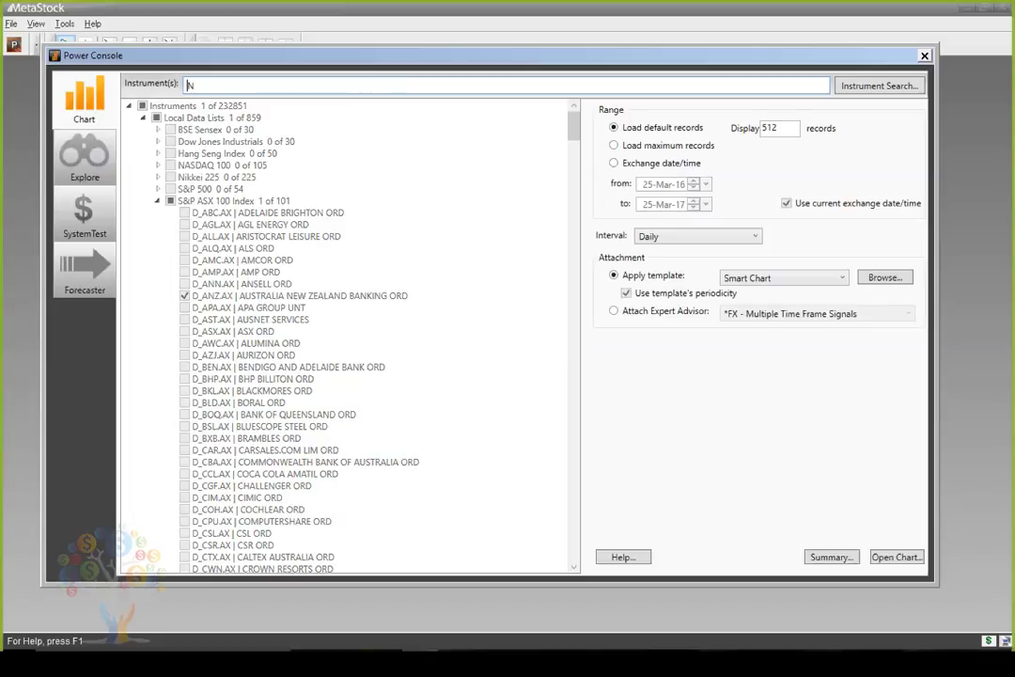
text(IFc1)
click(759, 277)
click(757, 399)
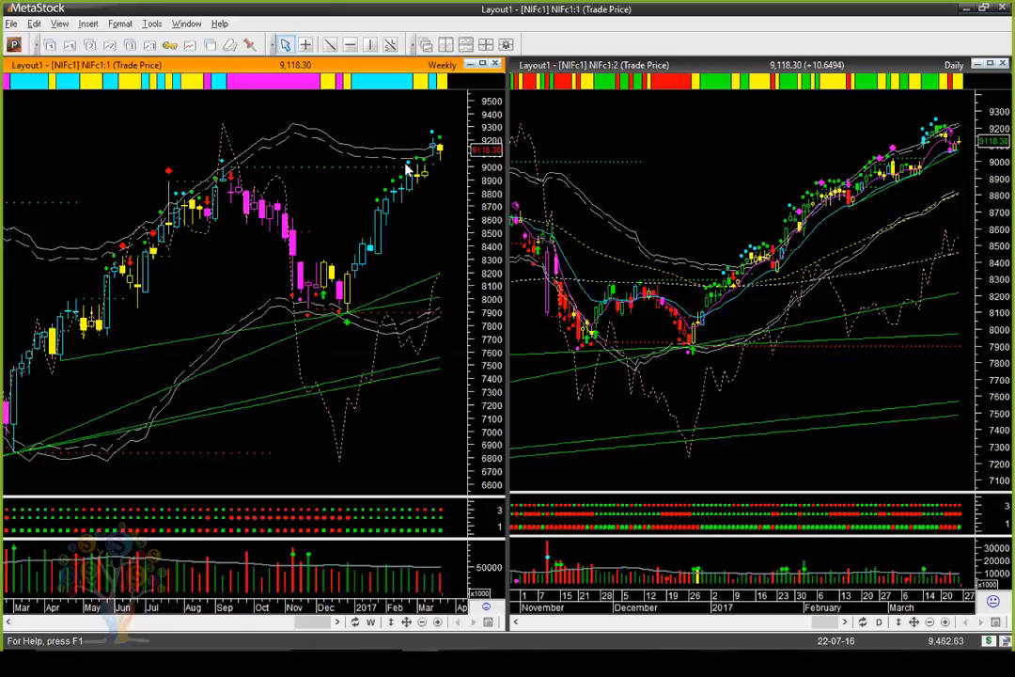
click(694, 217)
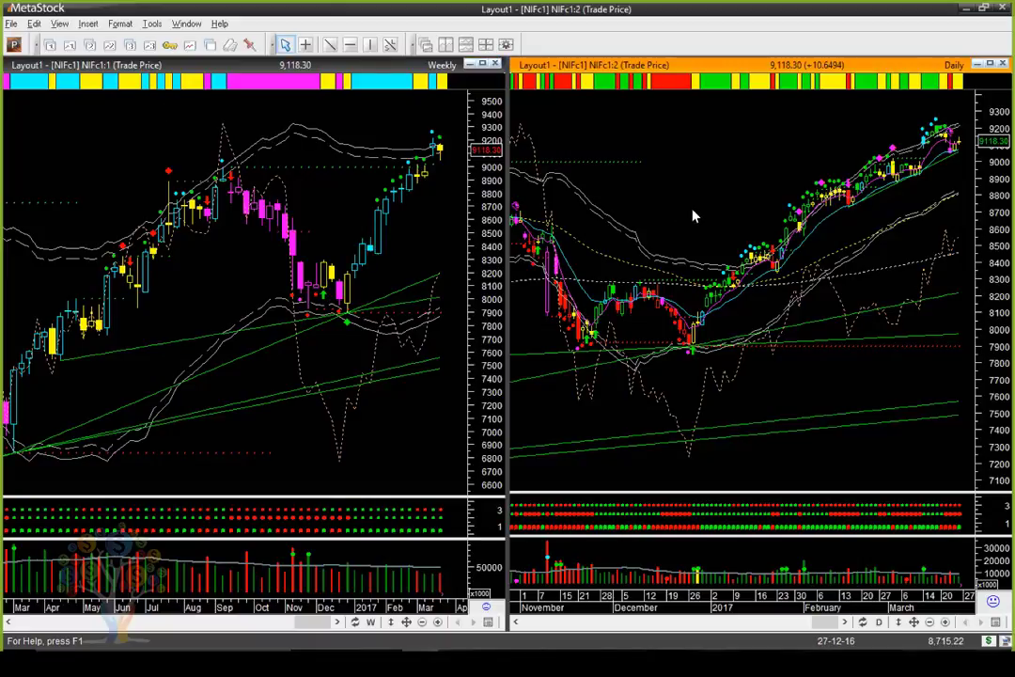
Step: Point arrows at the recent NIFc1 daily highs and the moving average beneath price, and add a small down arrow after the last candle
scroll(694, 216, up, 2)
scroll(693, 217, up, 2)
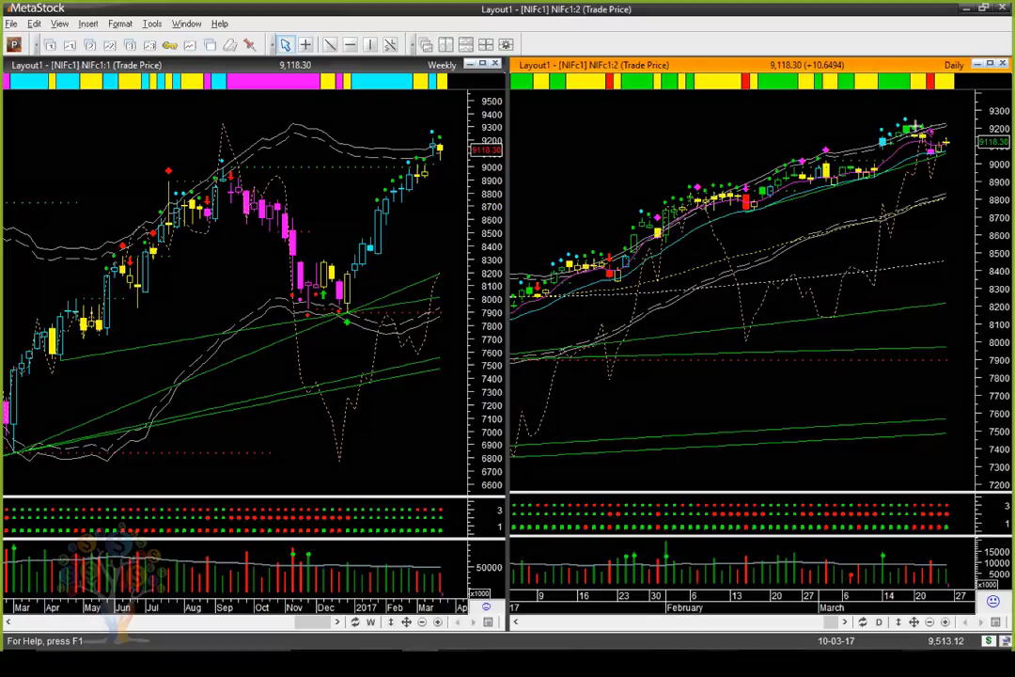
drag(876, 107, 902, 126)
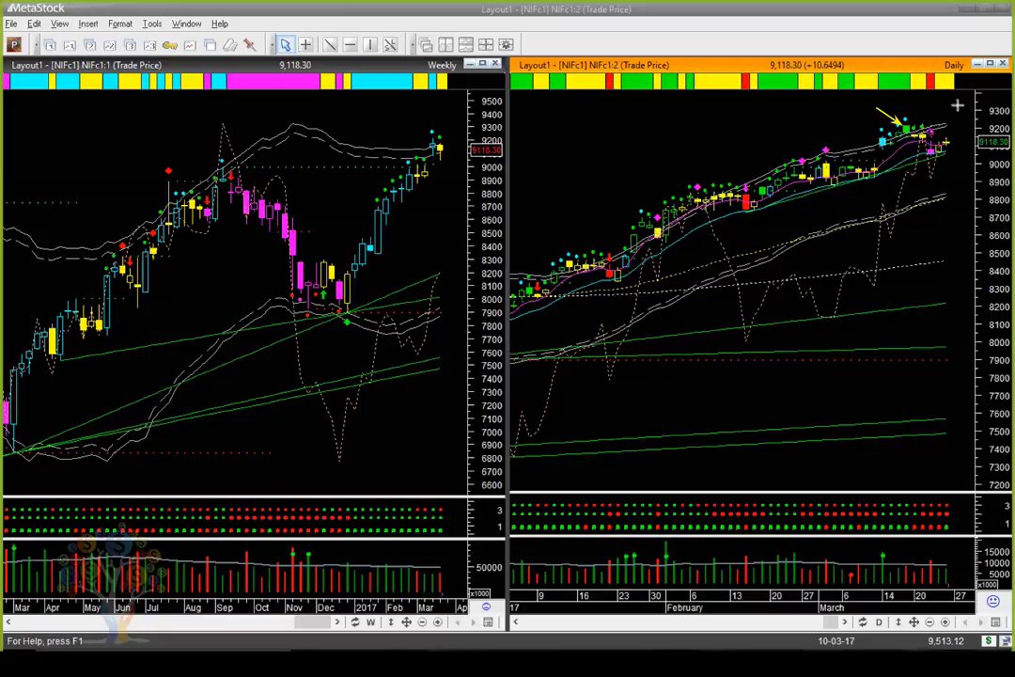
drag(957, 106, 937, 132)
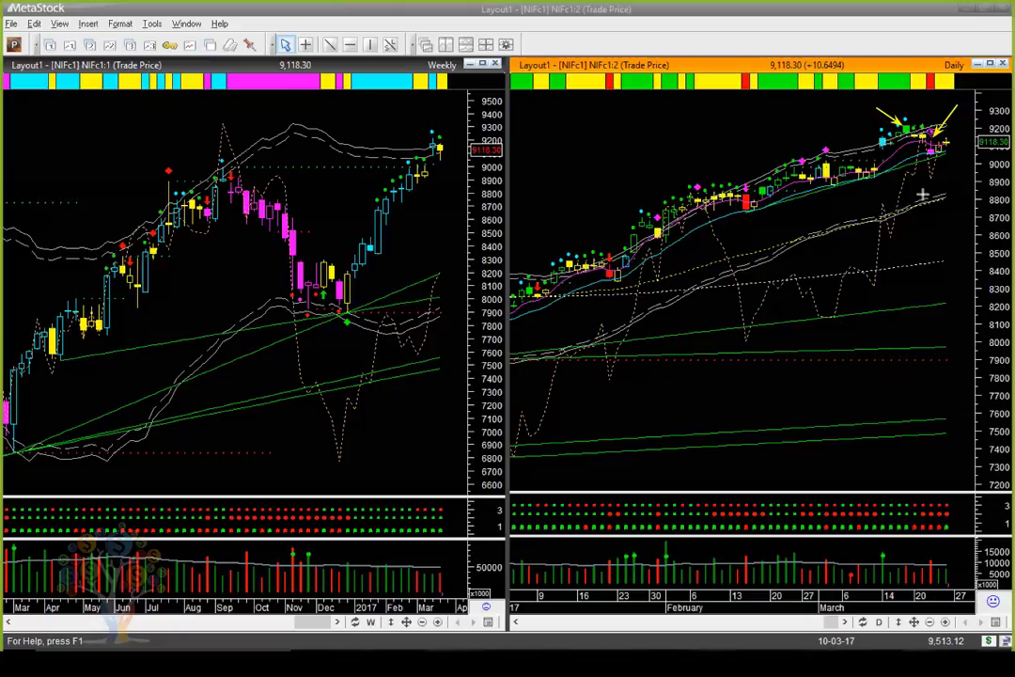
drag(842, 214, 902, 167)
drag(948, 140, 955, 156)
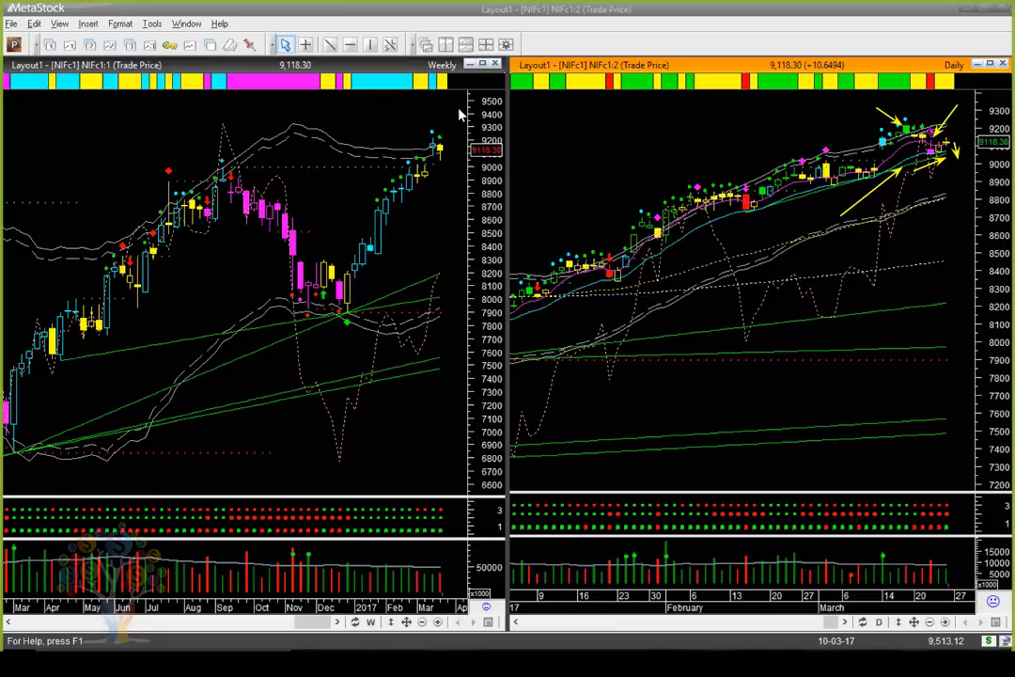
Step: Box the area beyond the last NIFc1 daily candle and the latest weekly candles, and draw a line near the weekly 9000 level
drag(952, 147, 970, 183)
drag(412, 129, 451, 176)
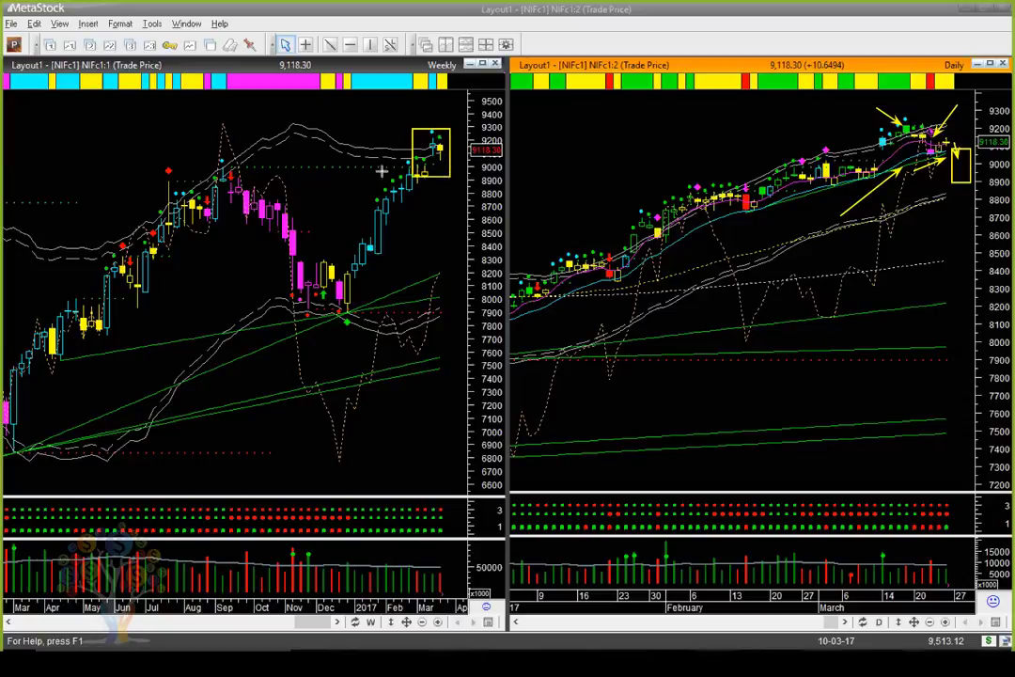
drag(360, 165, 461, 167)
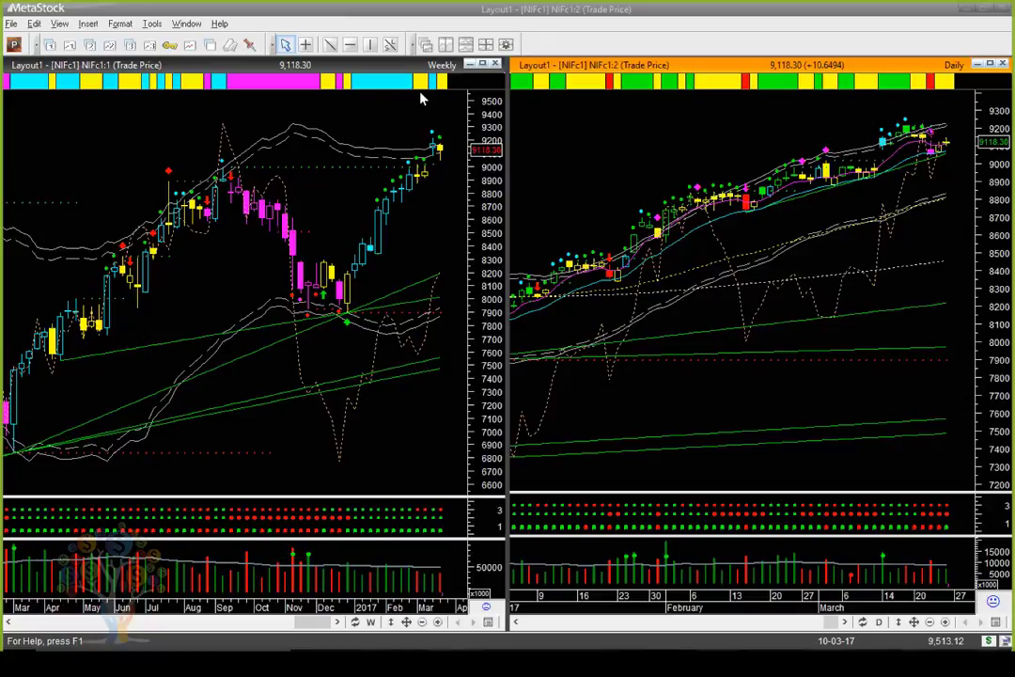
Step: Load the Singapore Dollar (SGD=) into the MetaStock weekly and daily layout
click(953, 144)
key(ctrl+o)
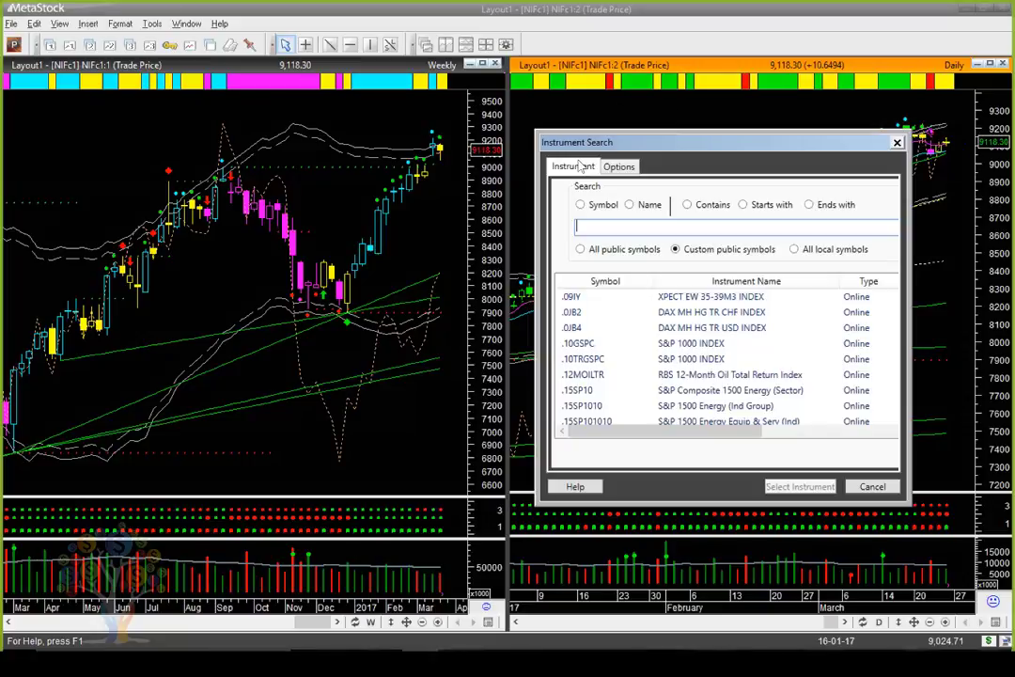
text(sgd)
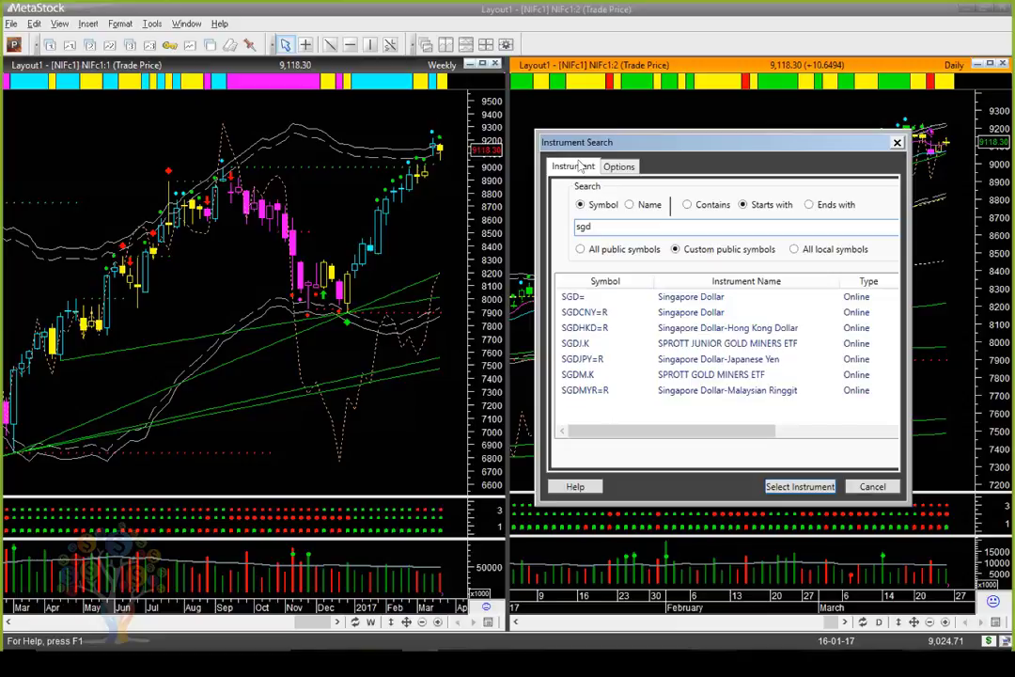
text(=)
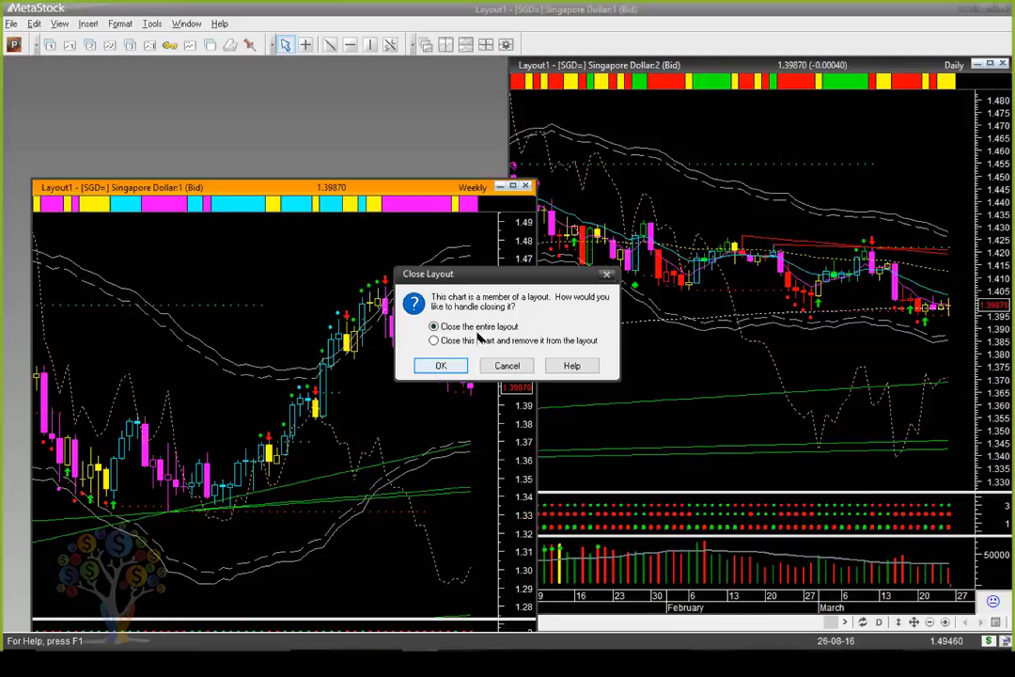
Step: Close only the weekly SGD= chart, removing it from the layout, and maximize the daily chart
click(434, 341)
click(441, 366)
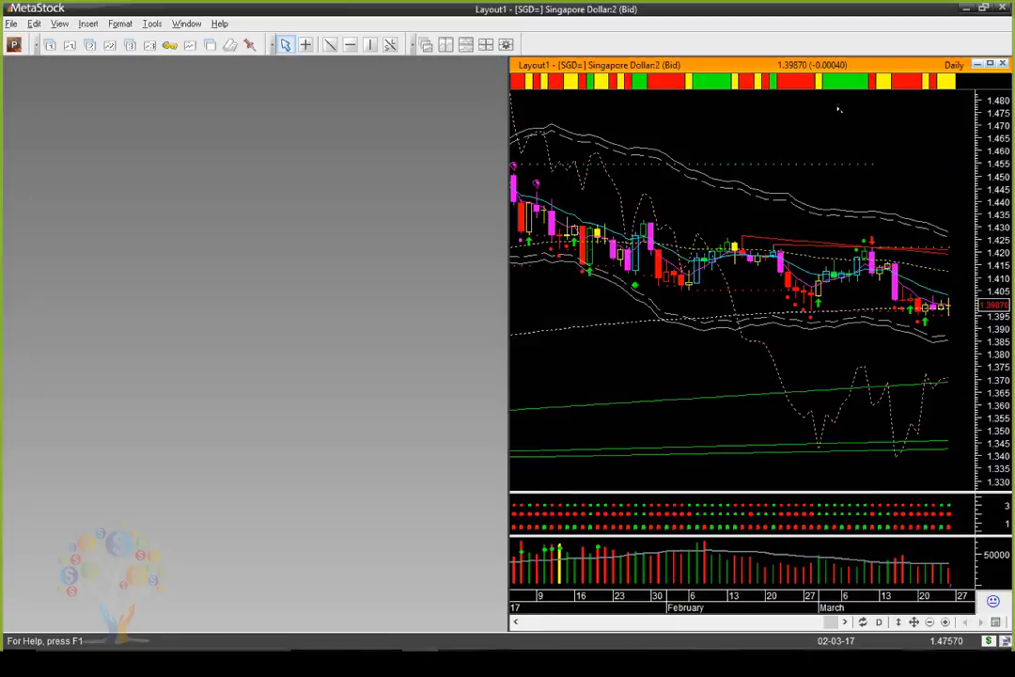
double_click(718, 64)
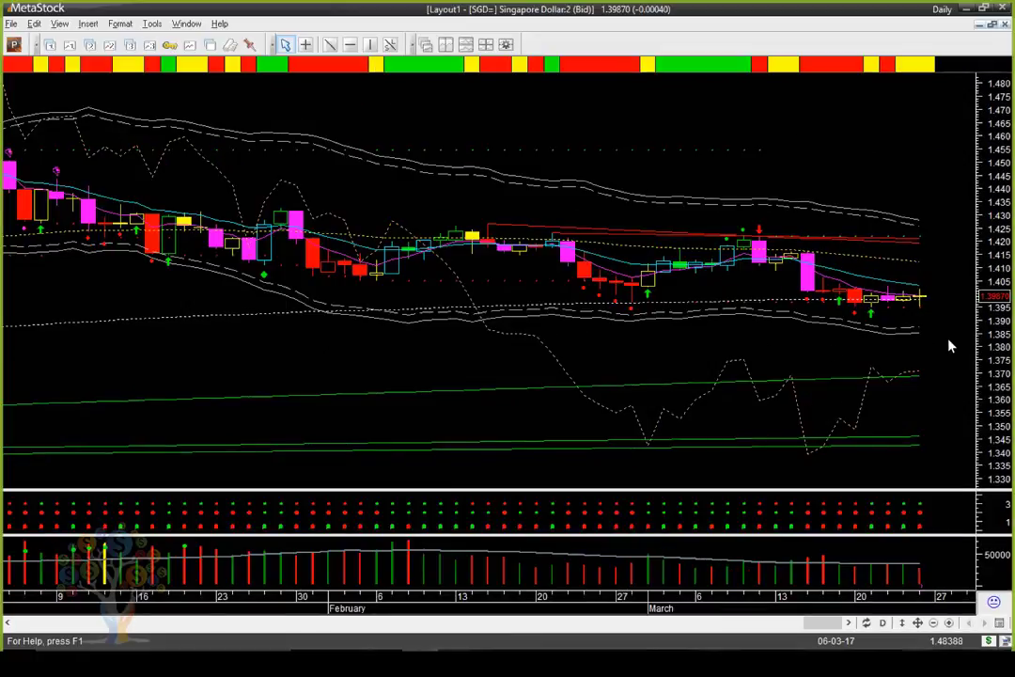
Step: Show SGD= daily history back to October 2016 and mark its lower highs, latest candles and lower support lines with arrows
scroll(957, 352, down, 2)
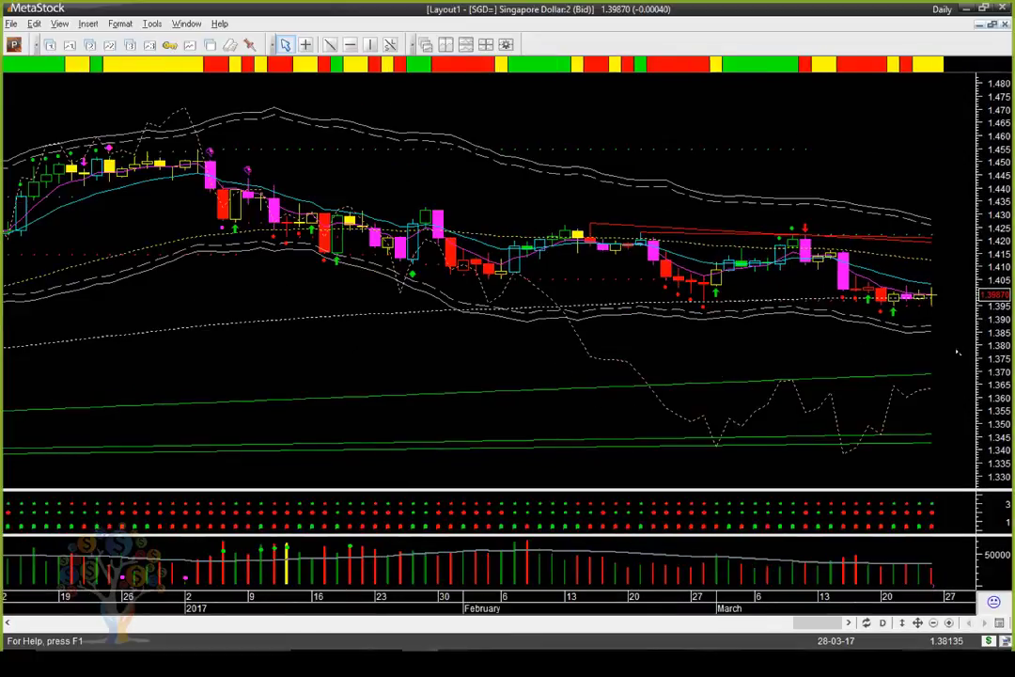
scroll(957, 352, down, 2)
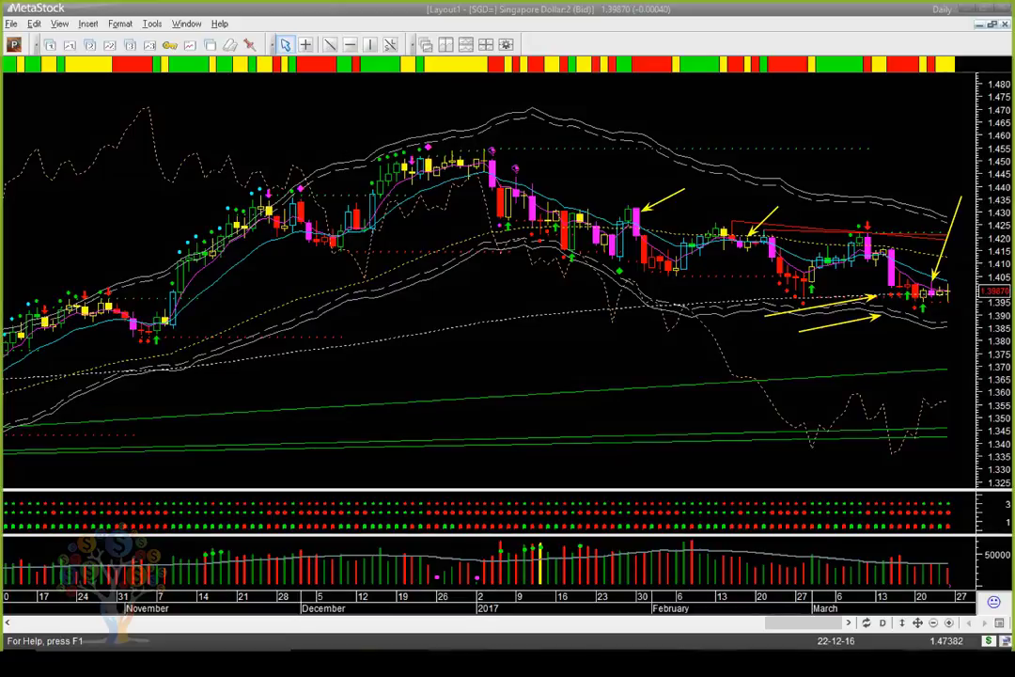
click(39, 171)
key(Delete)
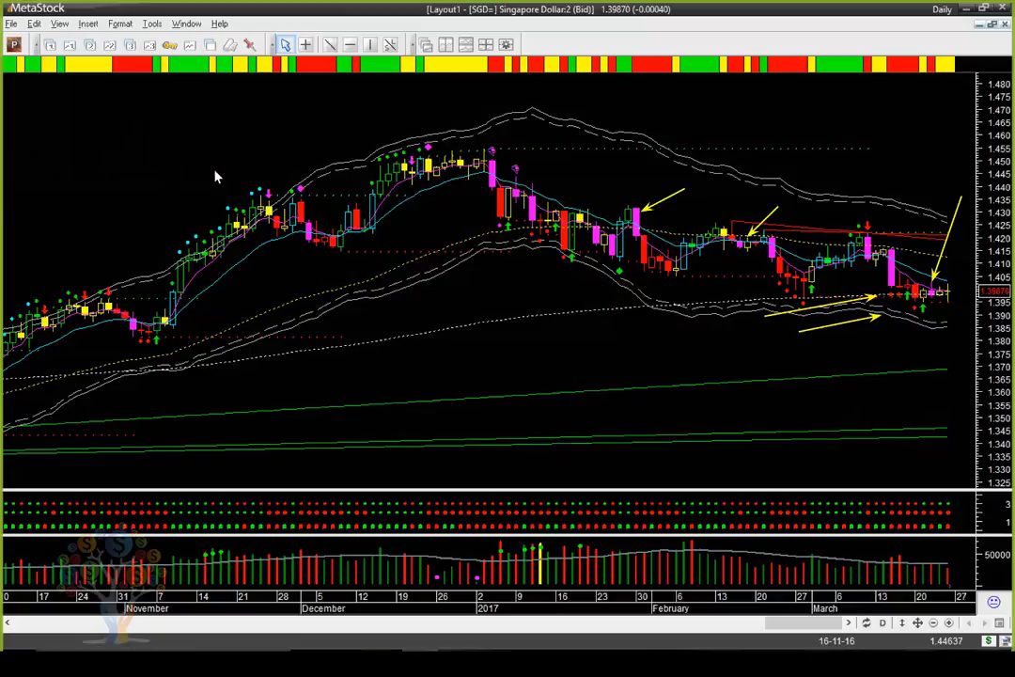
Step: Load the Australian Dollar (AUD=) into the daily chart
text(aud)
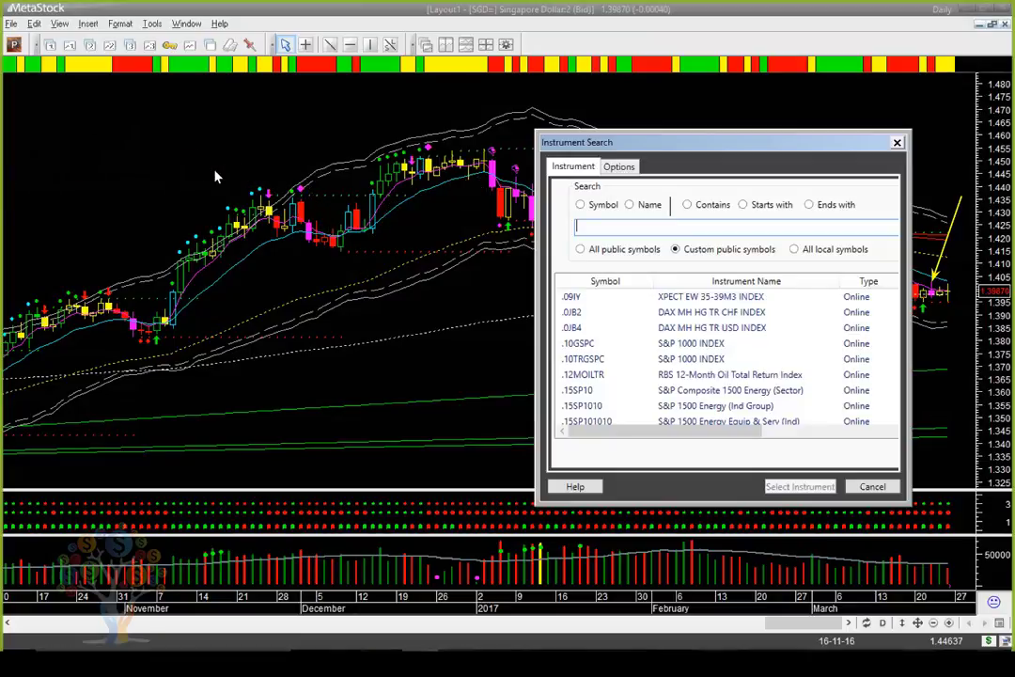
text(=)
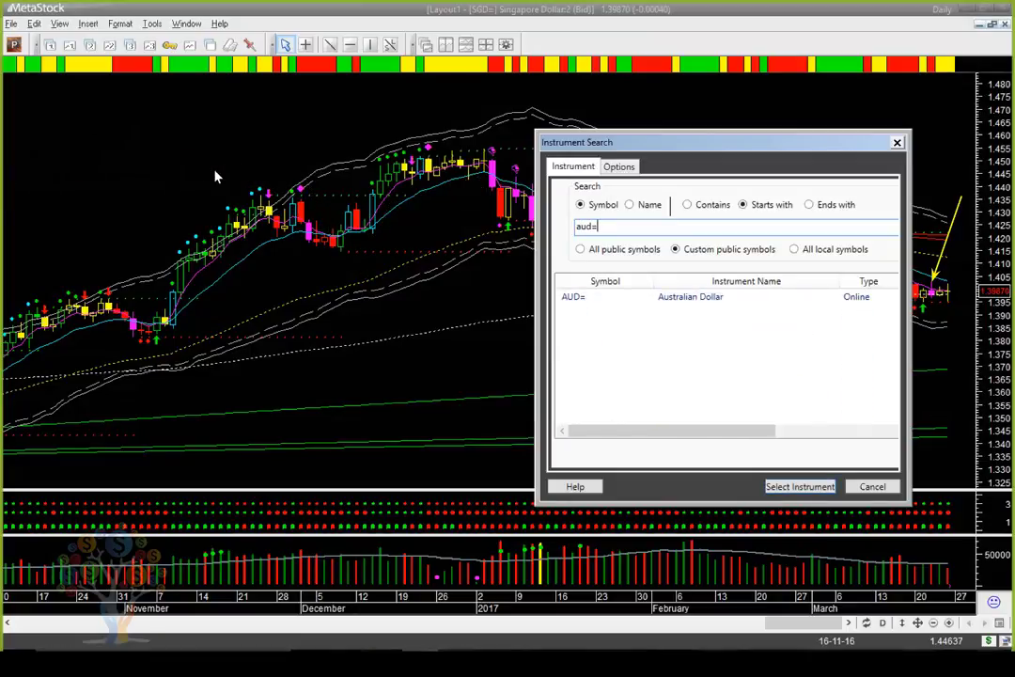
key(Return)
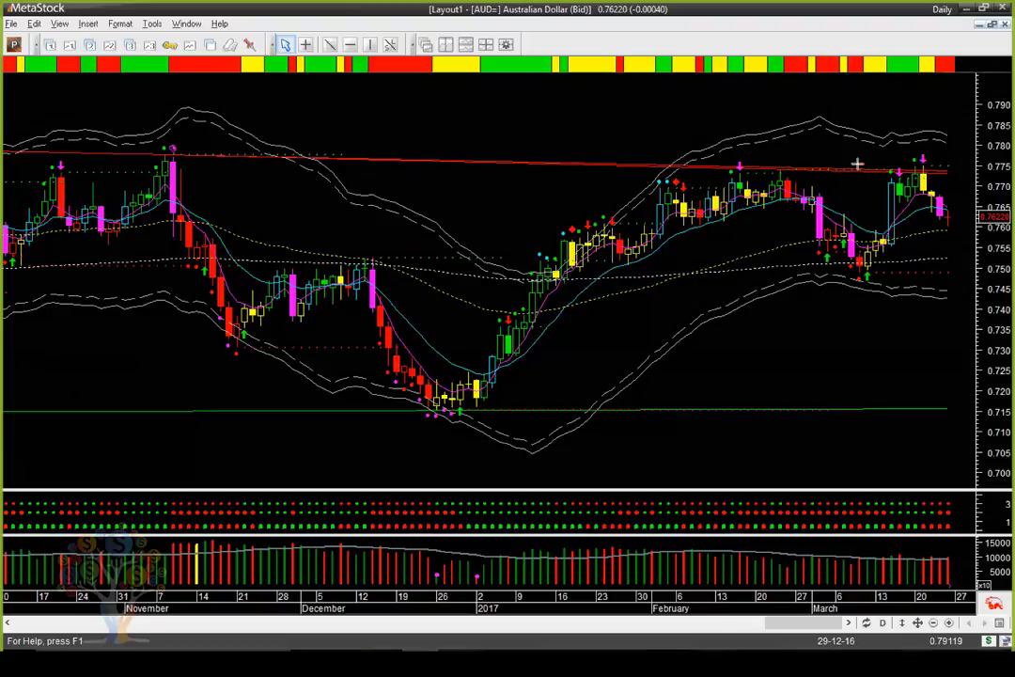
Step: Point arrows at AUD='s red resistance line, upper band, March low, rally candle and March highs, and erase the arrows
drag(853, 161, 853, 165)
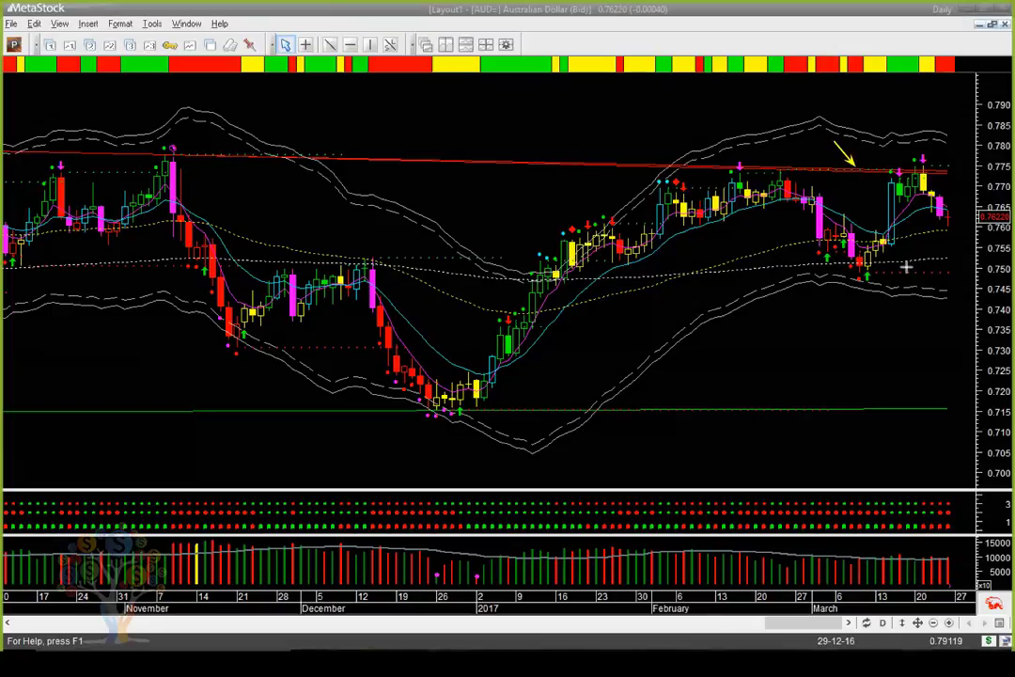
drag(933, 323, 900, 249)
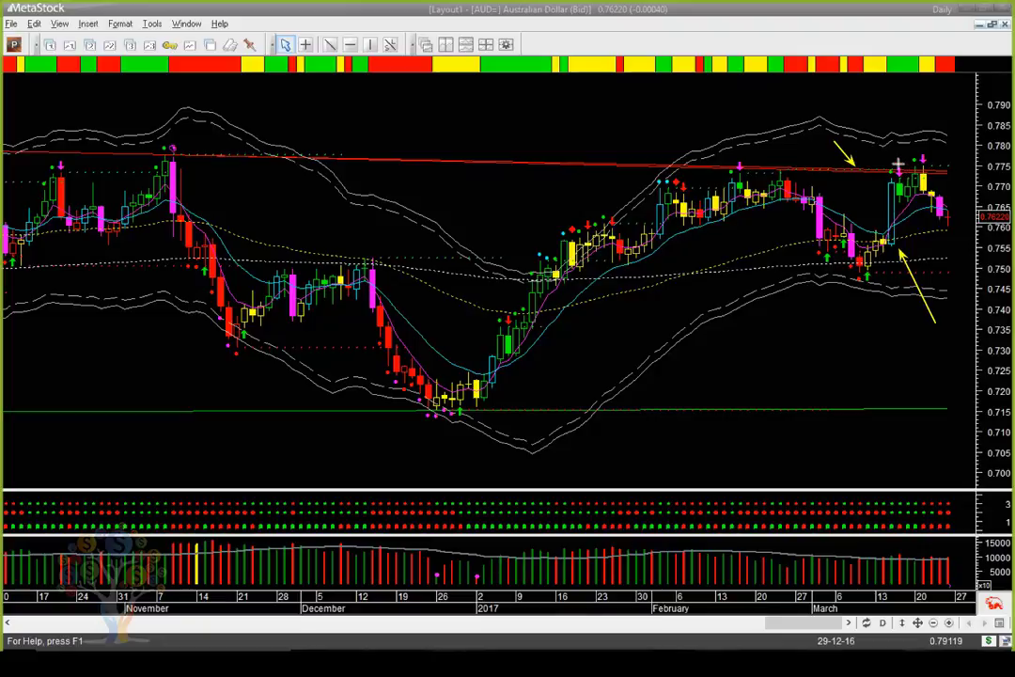
drag(886, 150, 898, 171)
drag(794, 327, 856, 274)
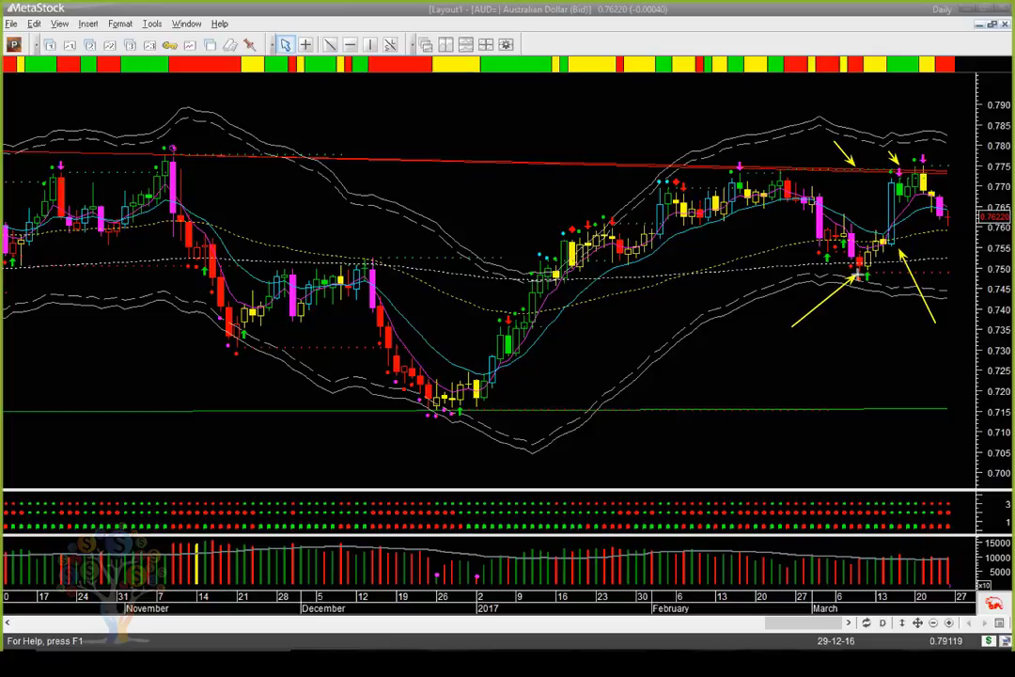
drag(858, 111, 905, 141)
drag(956, 139, 928, 166)
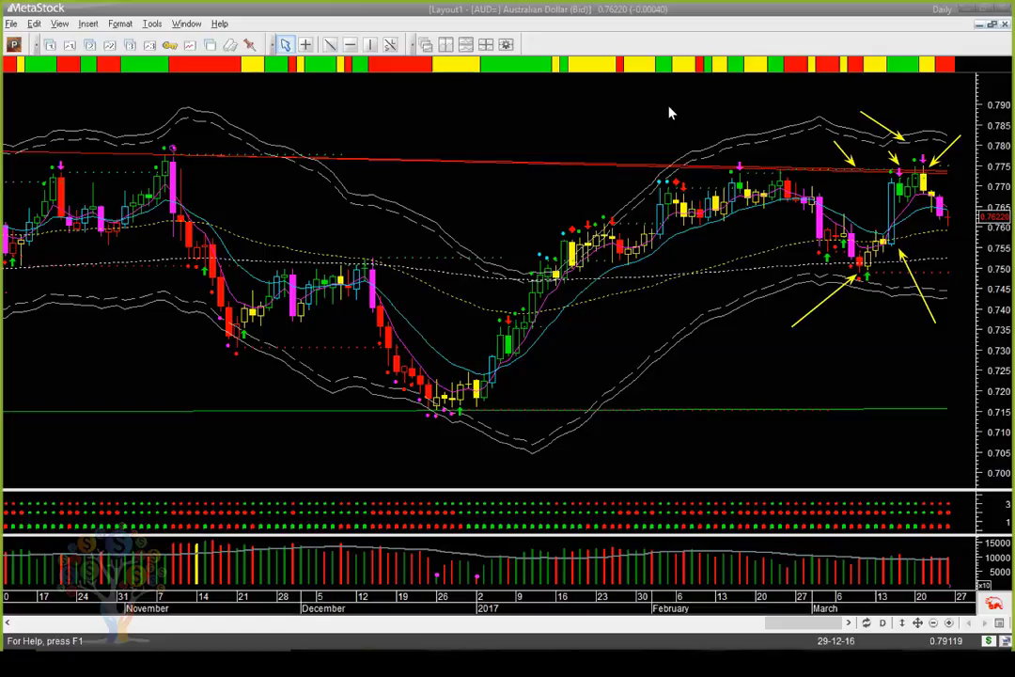
key(Delete)
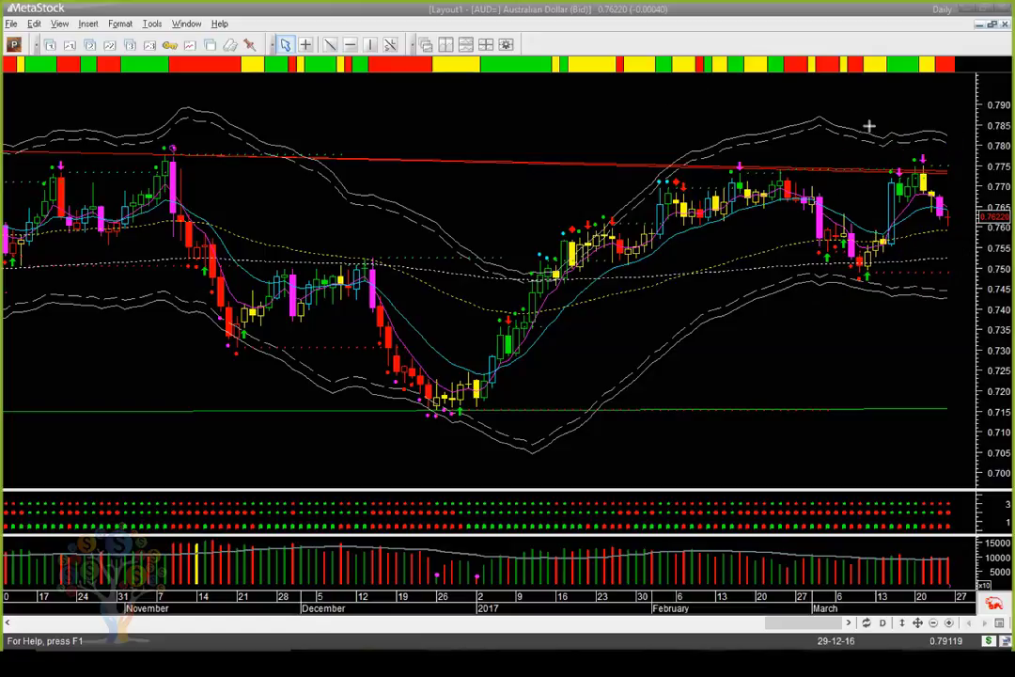
Step: Mark AUD='s two March sell signals and resistance with arrows, and draw horizontal levels above the high, under the yellow candle and at the latest low
drag(867, 118, 895, 164)
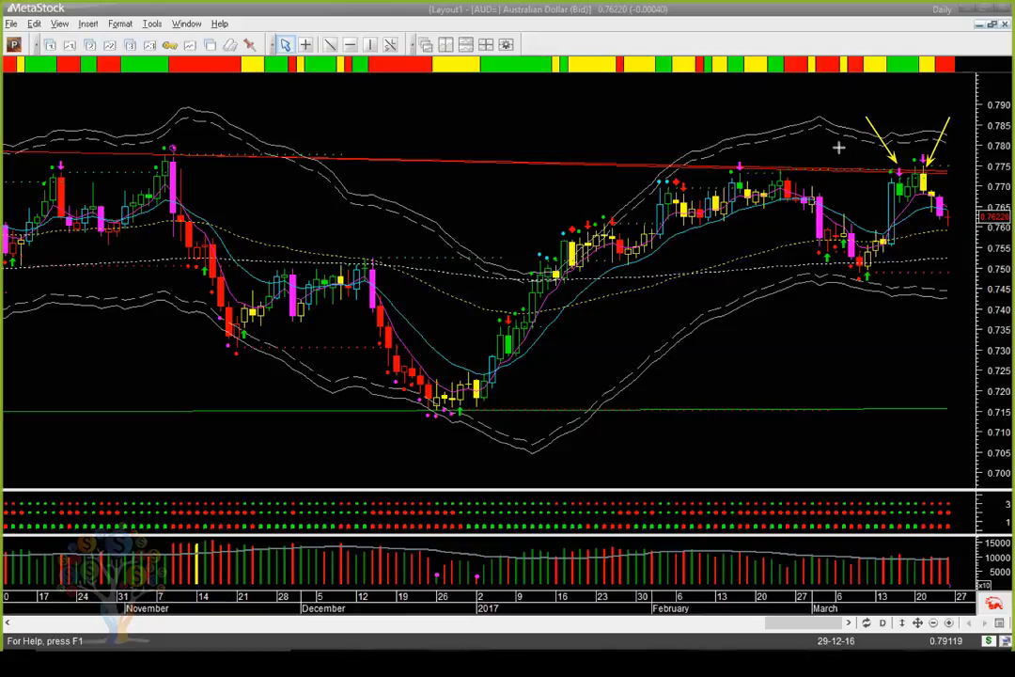
drag(840, 147, 890, 168)
drag(954, 149, 953, 150)
drag(966, 191, 969, 190)
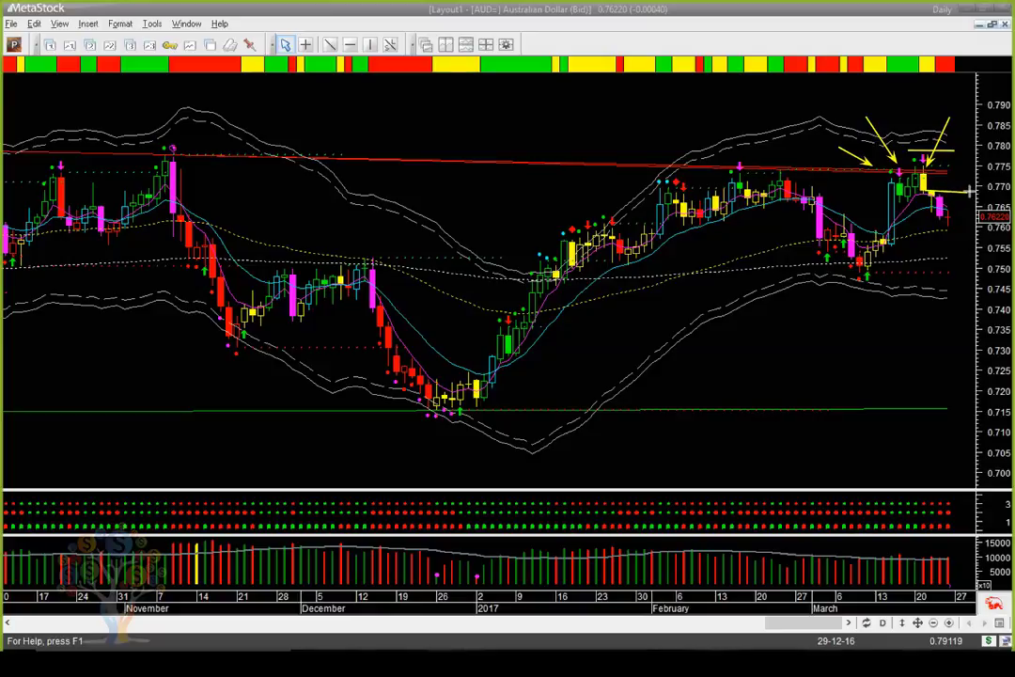
drag(929, 222, 982, 222)
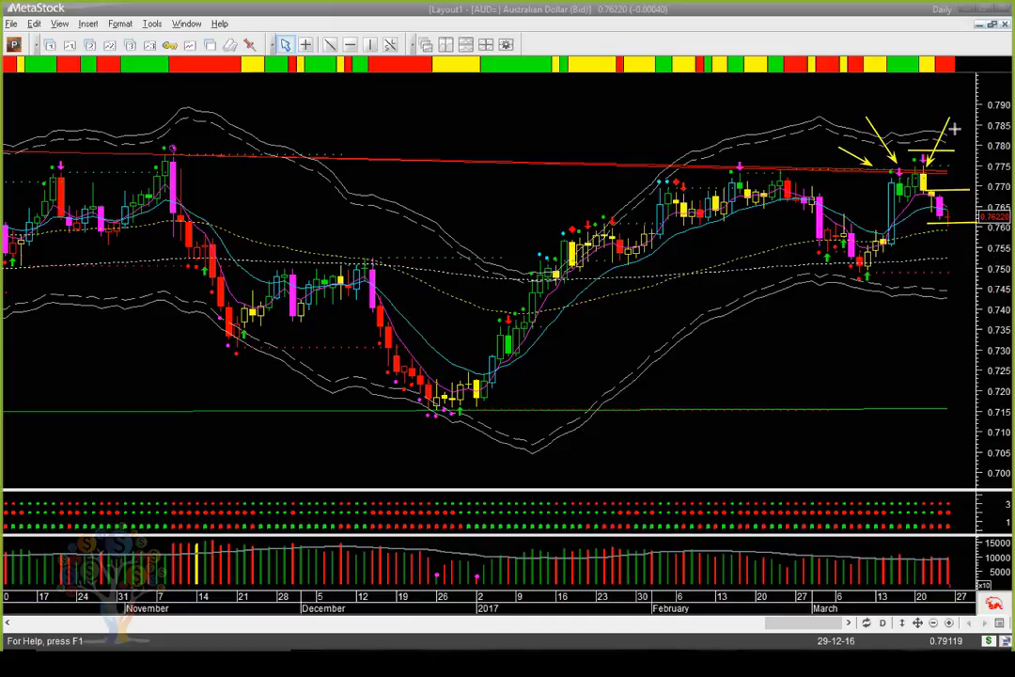
drag(954, 129, 930, 170)
mouse_move(949, 175)
mouse_down()
mouse_move(960, 173)
mouse_move(930, 175)
mouse_up()
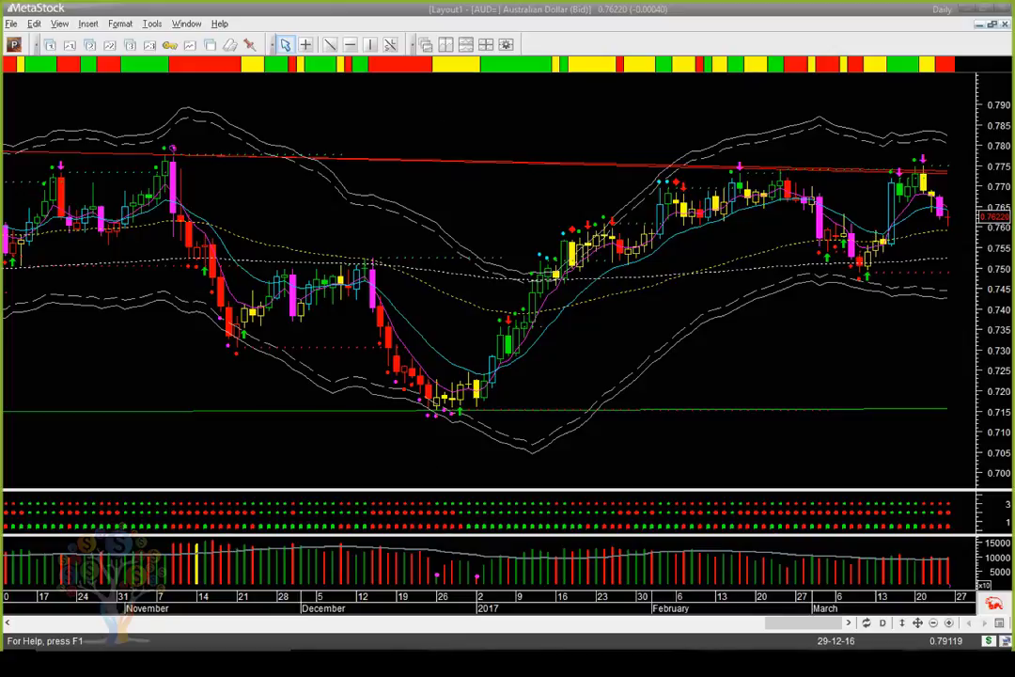
Step: Switch to TradeStation and load SPY into the weekly and daily charts
mouse_move(456, 673)
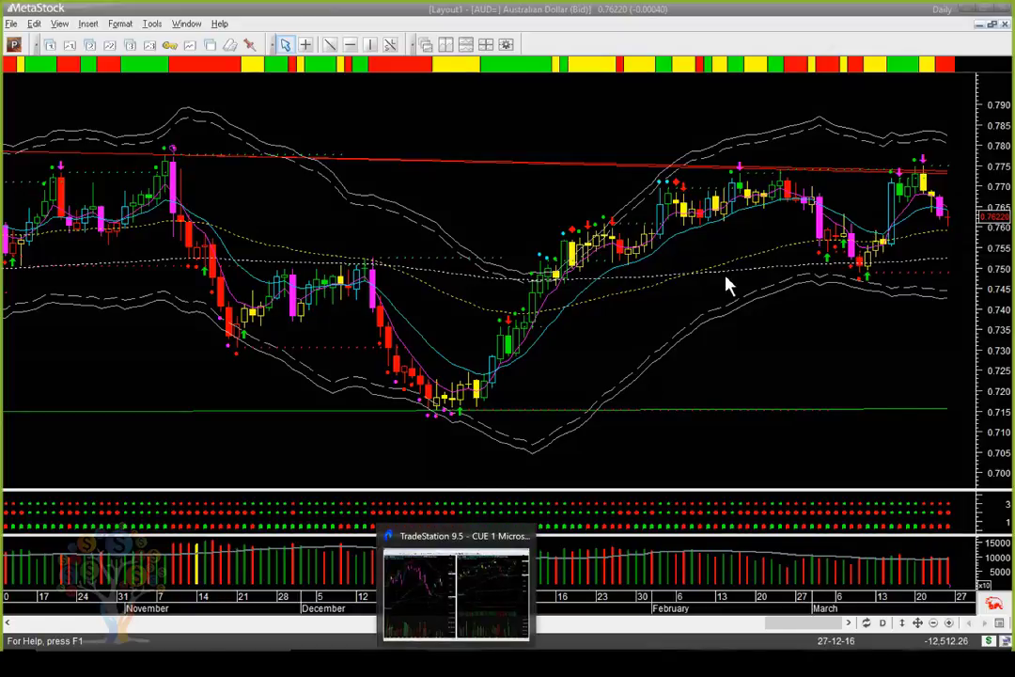
click(456, 592)
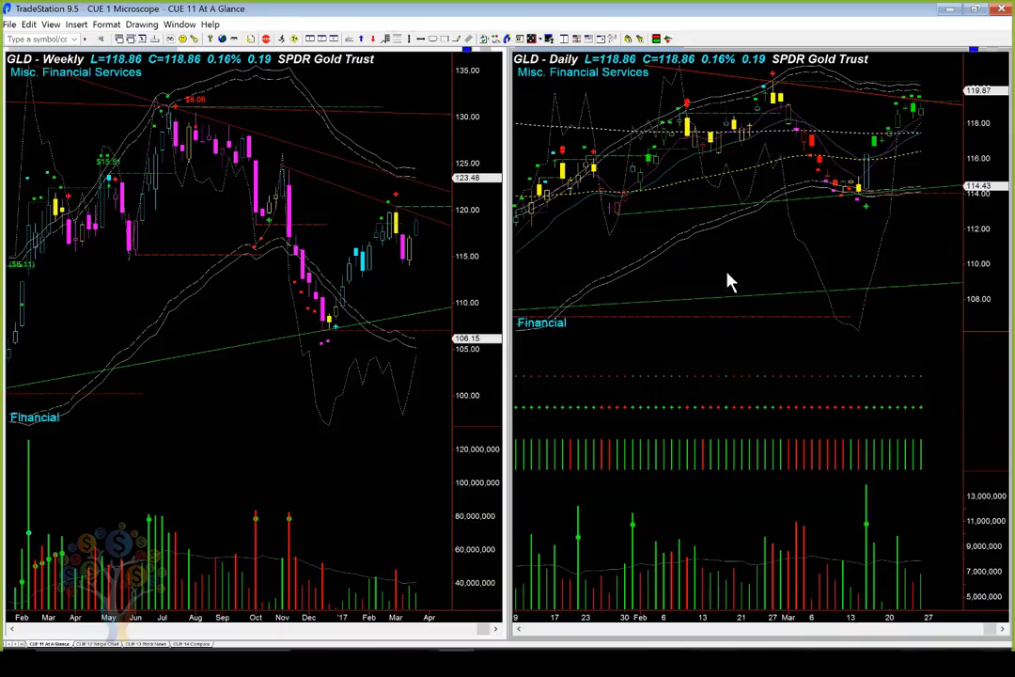
text(spy)
key(Return)
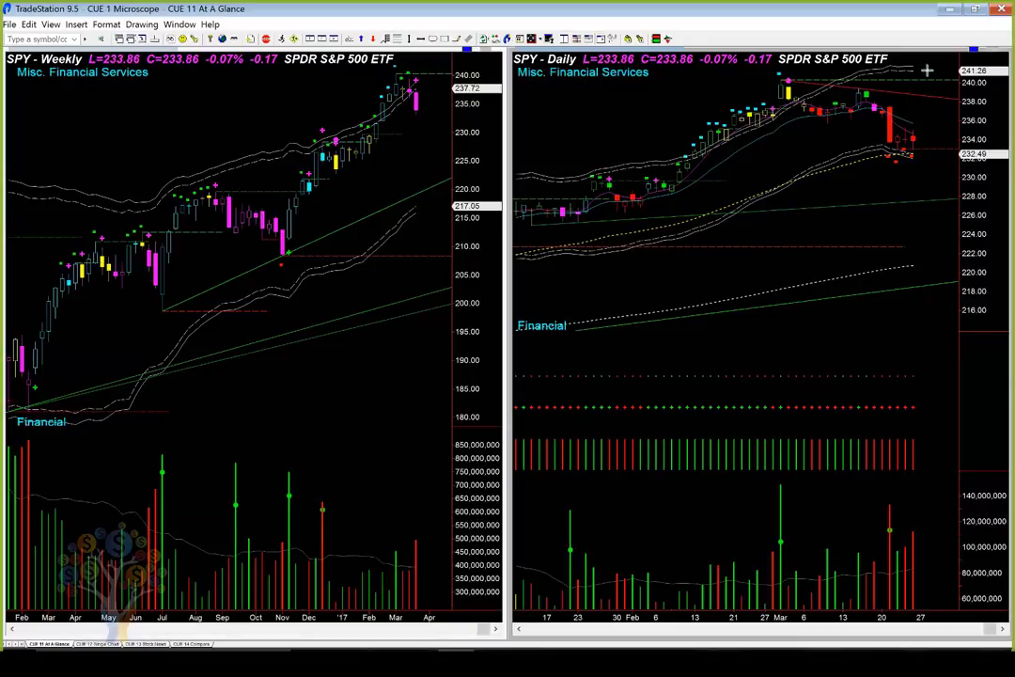
Step: Point arrows at SPY's daily highs, falling resistance, lower band and latest weekly candle, and erase the arrows
drag(934, 70, 883, 97)
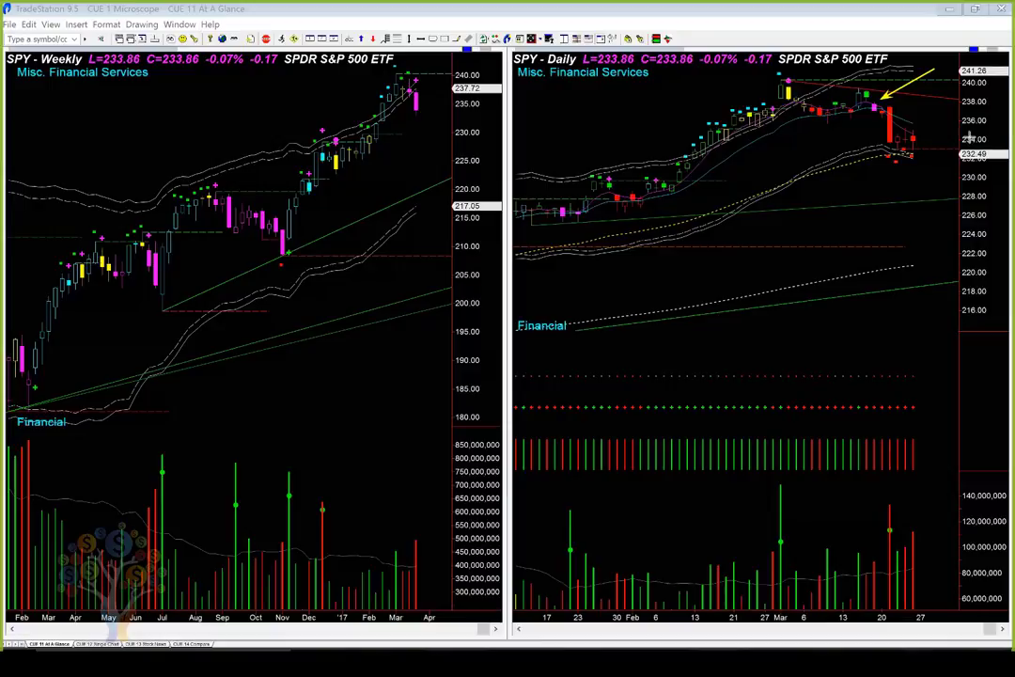
drag(824, 68, 794, 82)
drag(794, 83, 879, 93)
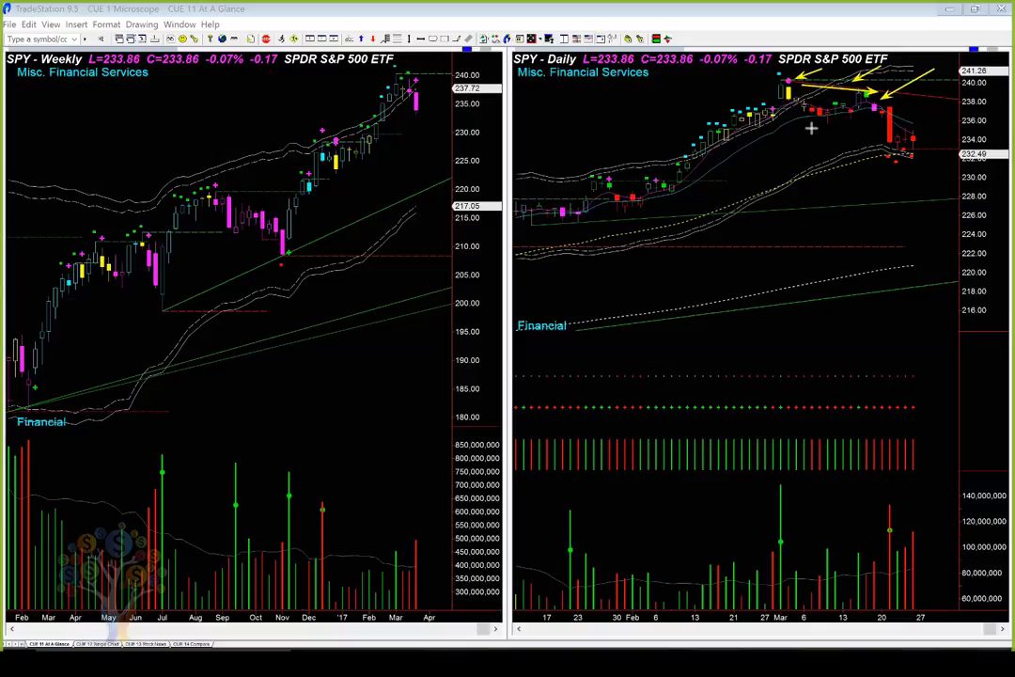
drag(808, 125, 900, 148)
drag(409, 160, 414, 119)
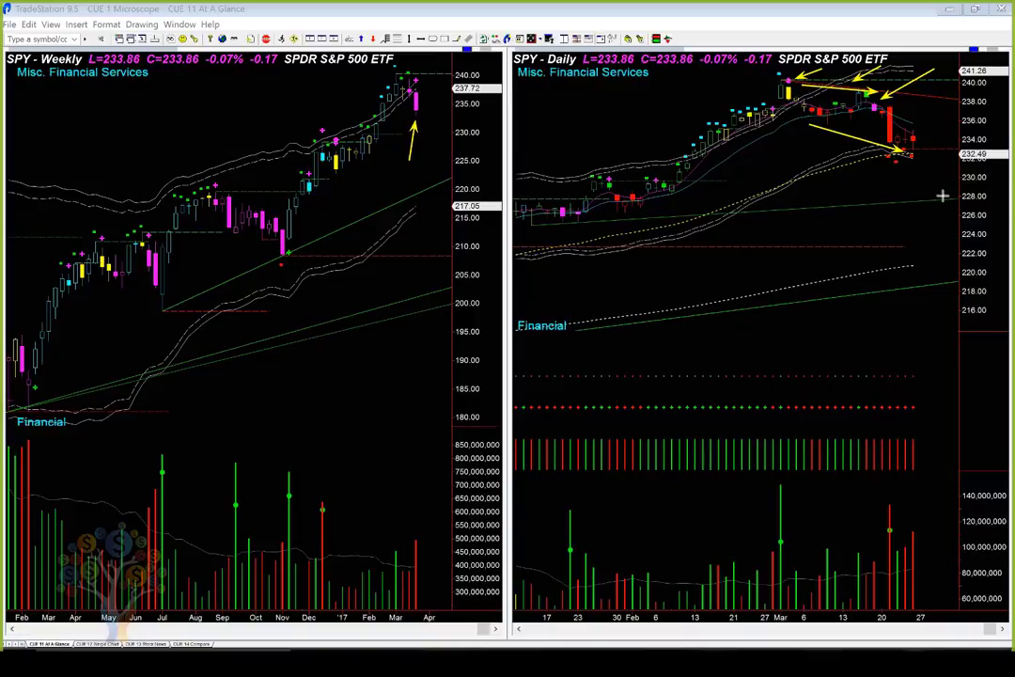
drag(942, 195, 911, 153)
key(Escape)
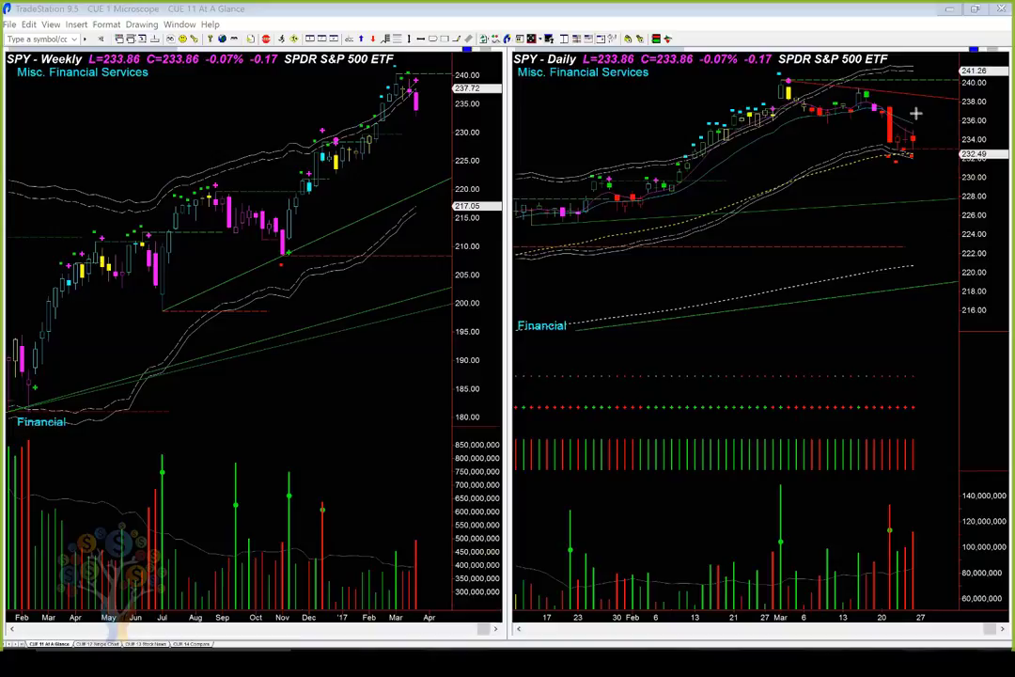
Step: Draw arrows projecting a bounce and renewed decline after SPY's last daily candle, and point arrows at the recent high red volume bars
drag(915, 114, 930, 133)
drag(904, 138, 923, 118)
drag(921, 114, 940, 126)
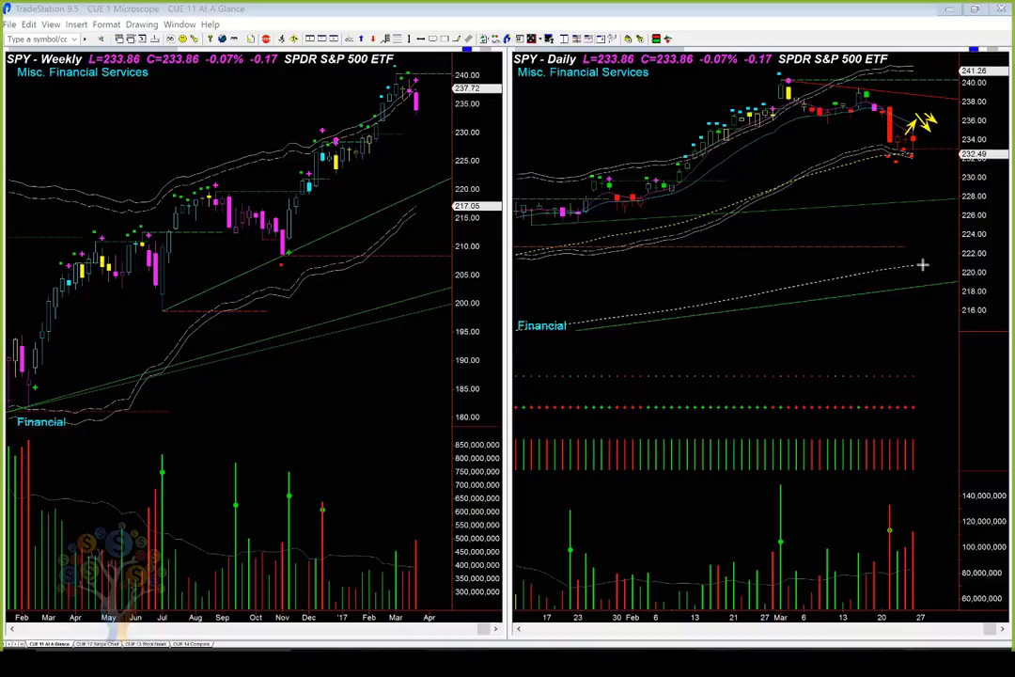
mouse_move(844, 484)
mouse_down()
mouse_move(918, 534)
mouse_move(901, 525)
mouse_move(905, 543)
mouse_up()
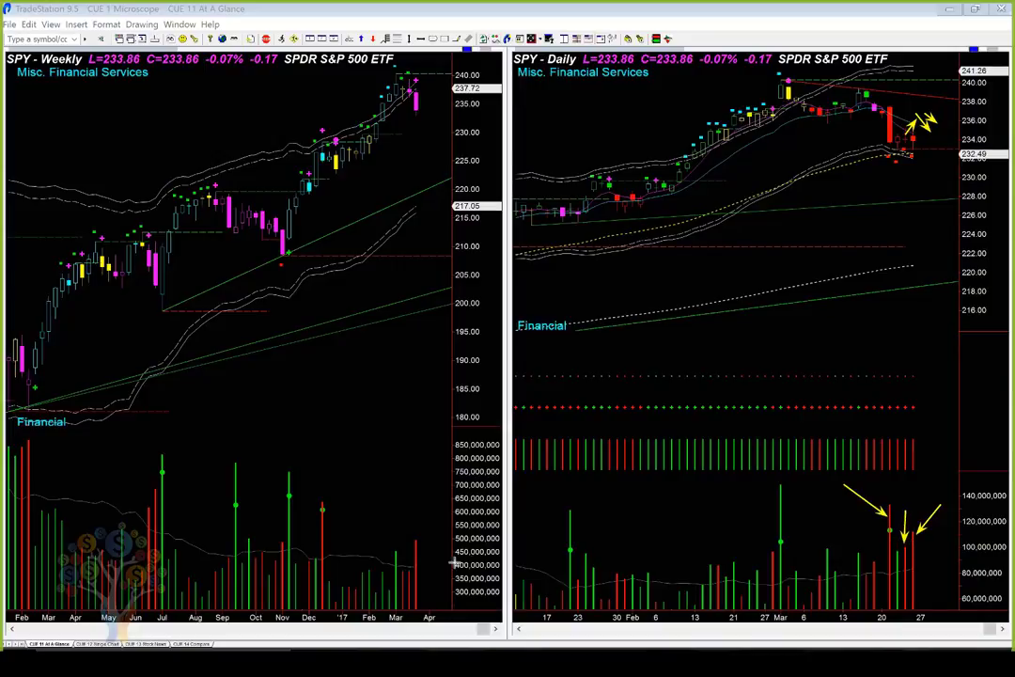
Step: Point arrows at SPY's latest weekly volume bar and candle, draw a falling arrow beneath the March daily bars, and erase the arrows
drag(440, 485, 423, 543)
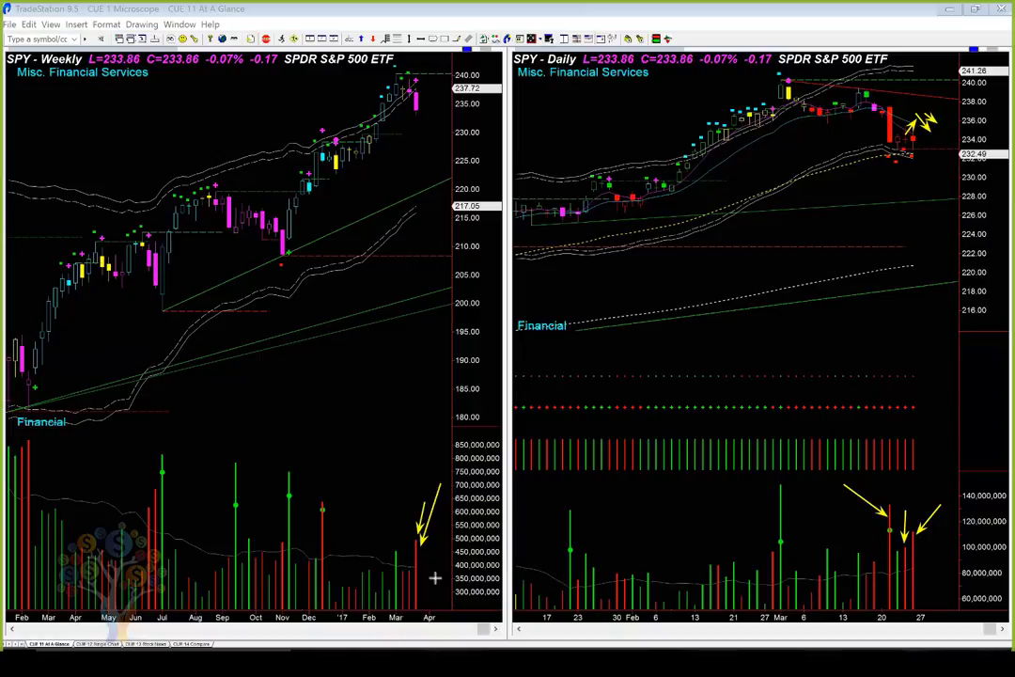
drag(342, 557, 405, 558)
drag(410, 165, 415, 120)
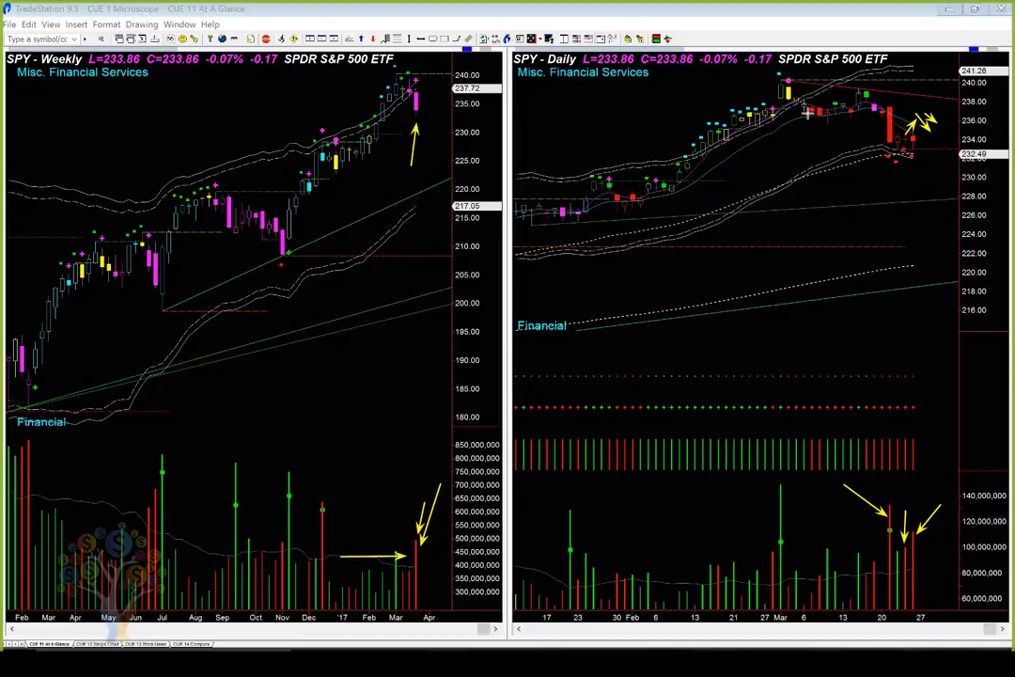
drag(797, 120, 937, 162)
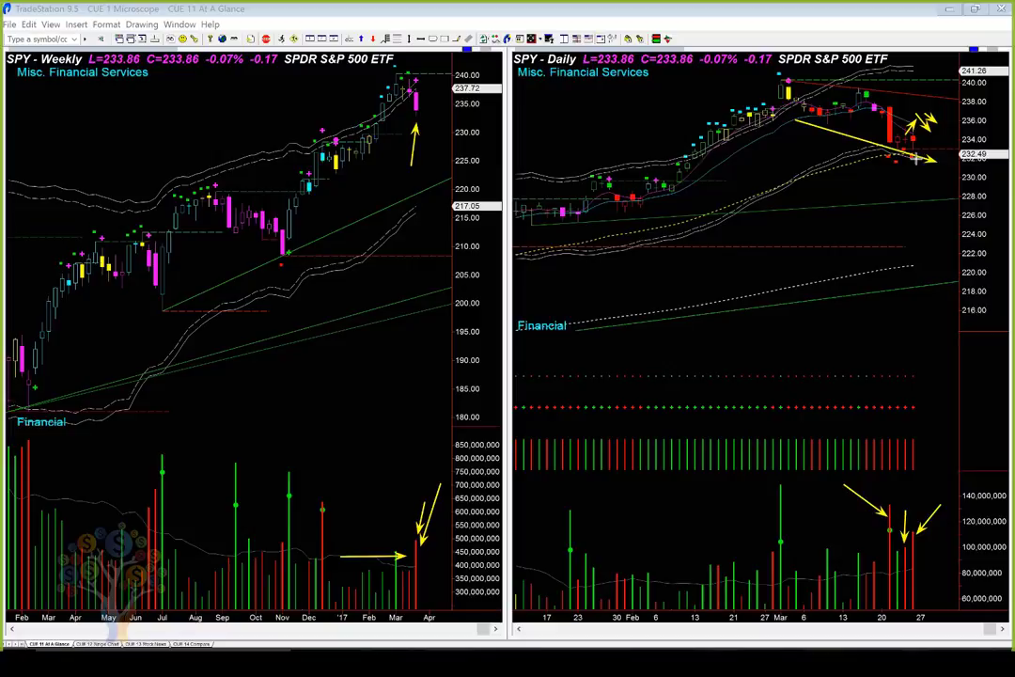
key(Escape)
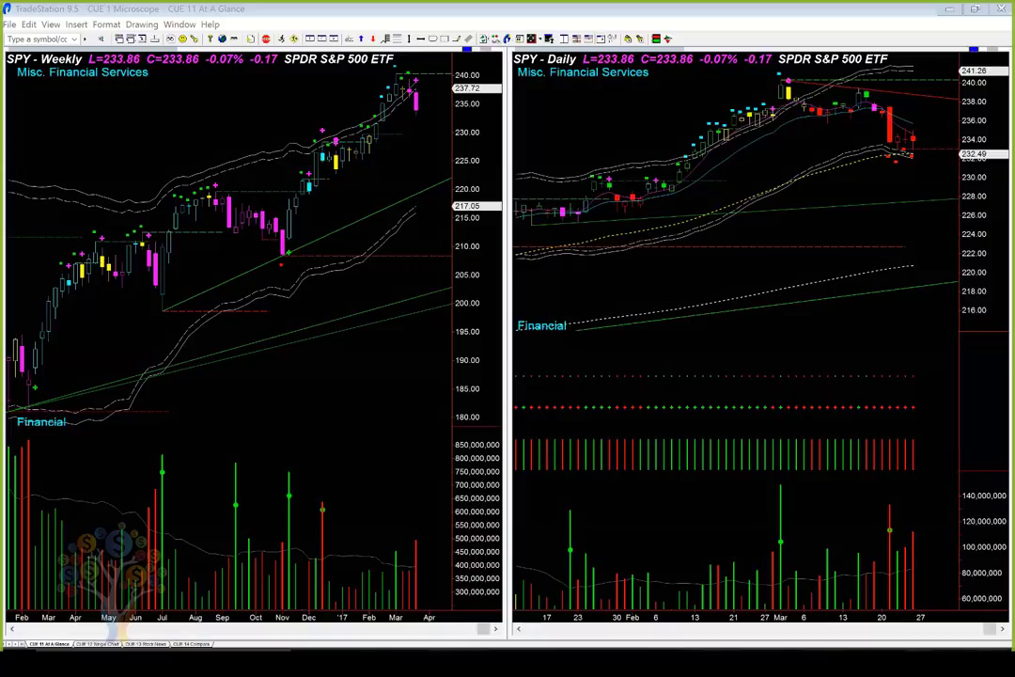
Step: Load QQQ into both charts and point arrows at the large magenta daily candle, its volume spike, and the latest daily and weekly candles
key(ctrl+r)
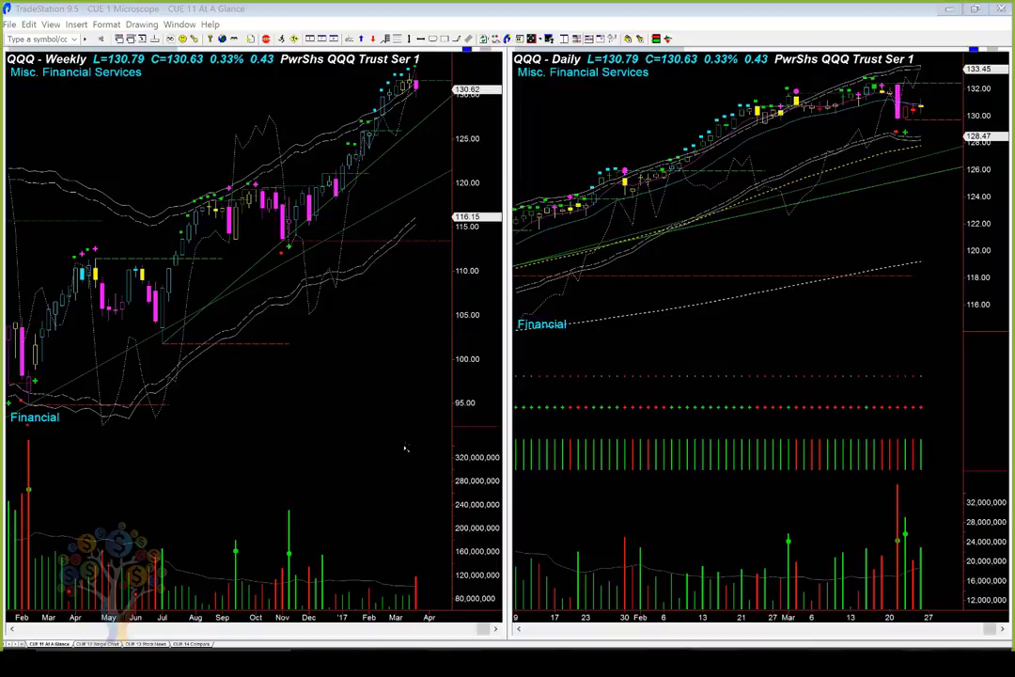
drag(807, 143, 891, 110)
click(891, 533)
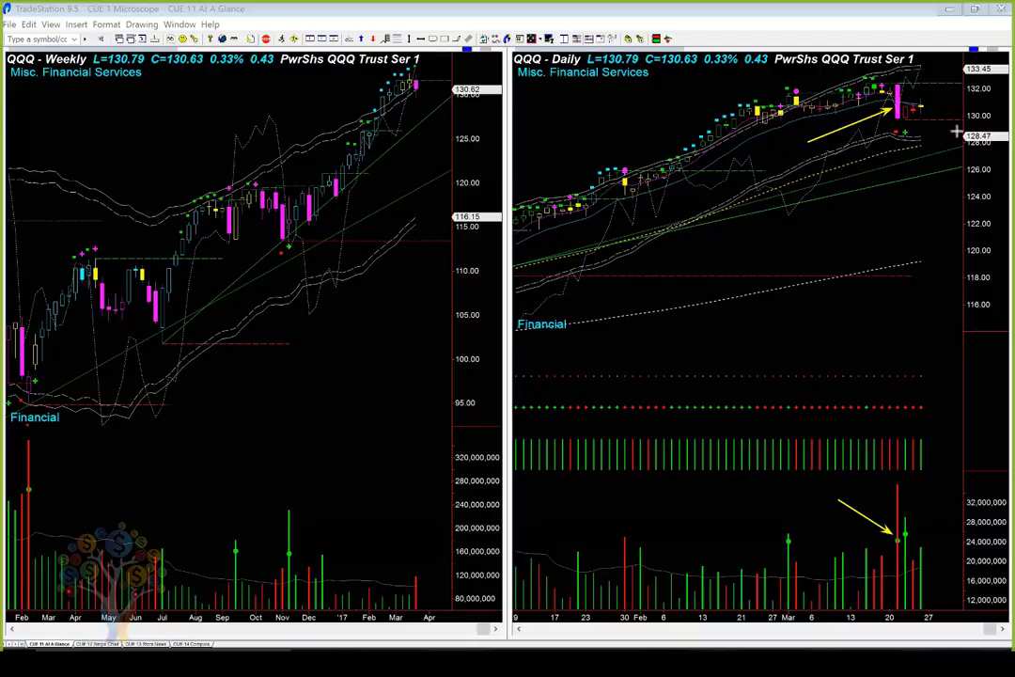
drag(958, 213, 924, 110)
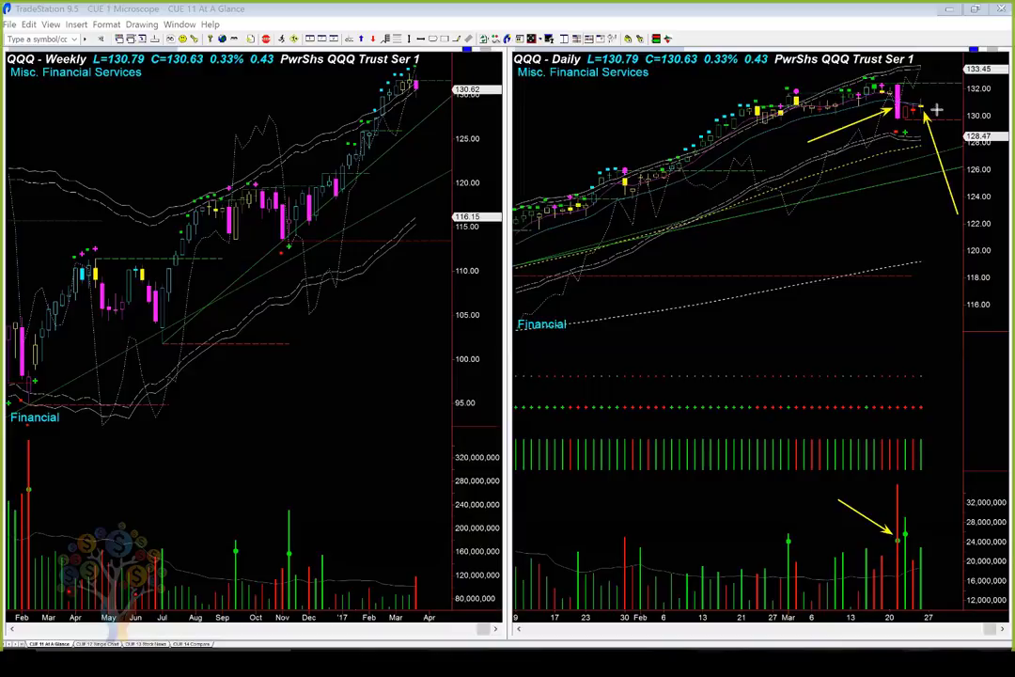
drag(434, 148, 417, 102)
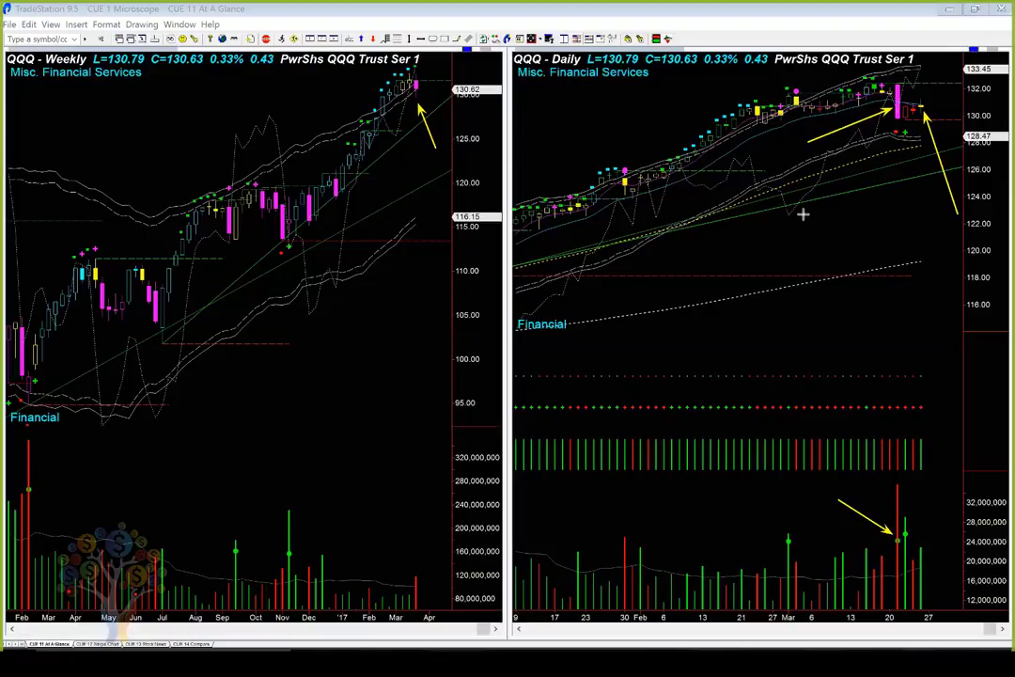
mouse_move(806, 218)
mouse_down()
mouse_move(833, 166)
mouse_move(888, 117)
mouse_up()
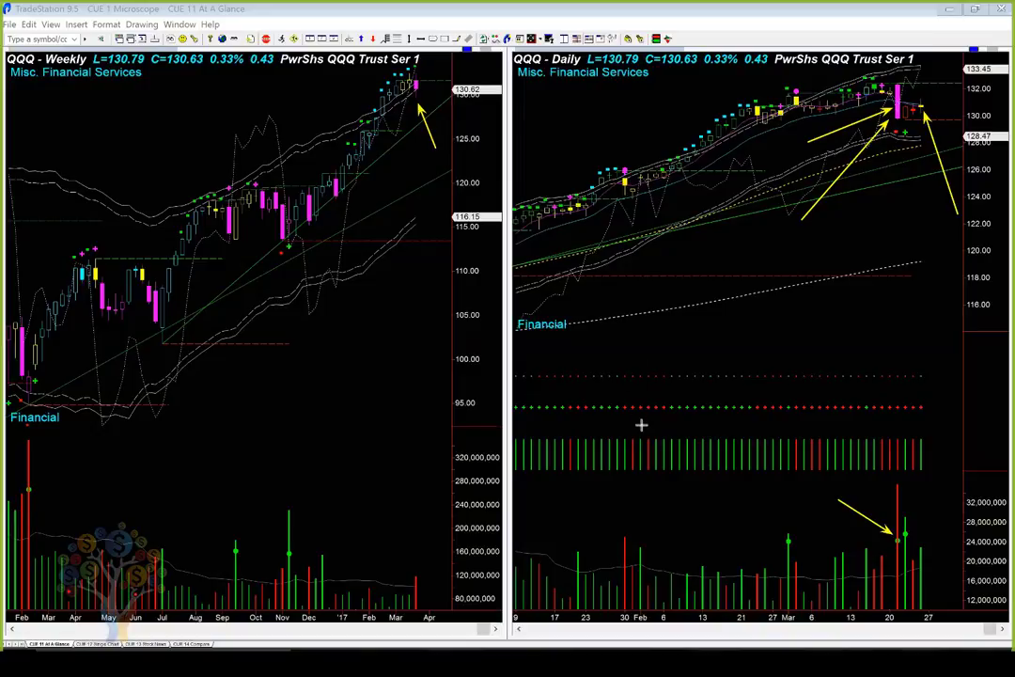
Step: Load DIA into both charts and mark the daily peak, falling highs and lows, large magenta candle and lower band with arrows
key(Escape)
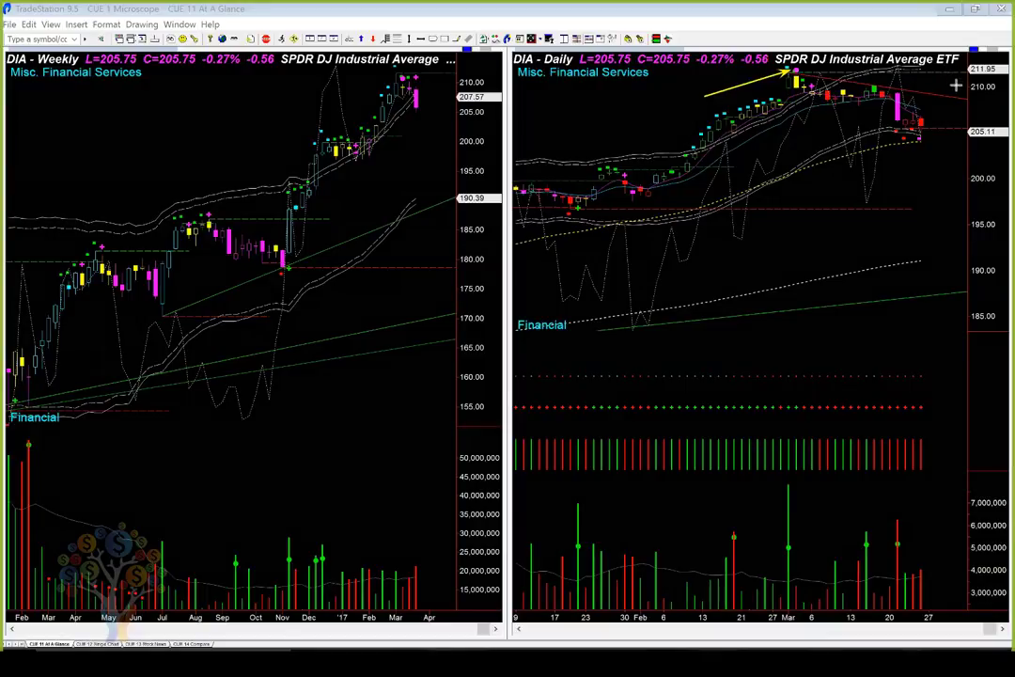
drag(961, 83, 939, 77)
drag(913, 80, 902, 92)
drag(863, 183, 888, 134)
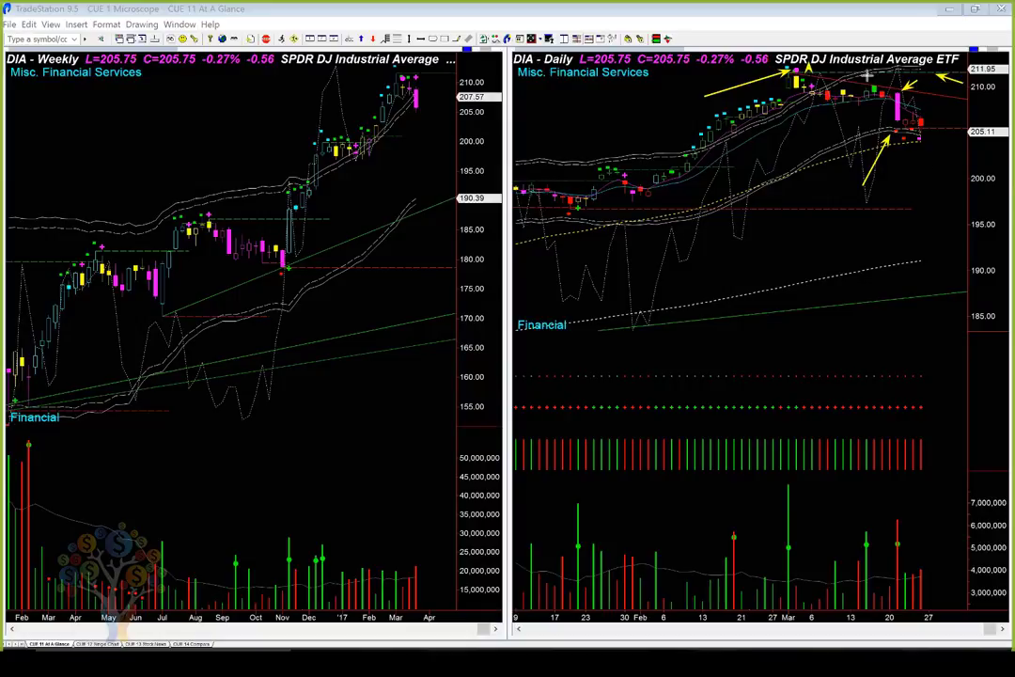
drag(805, 69, 886, 80)
drag(827, 100, 895, 118)
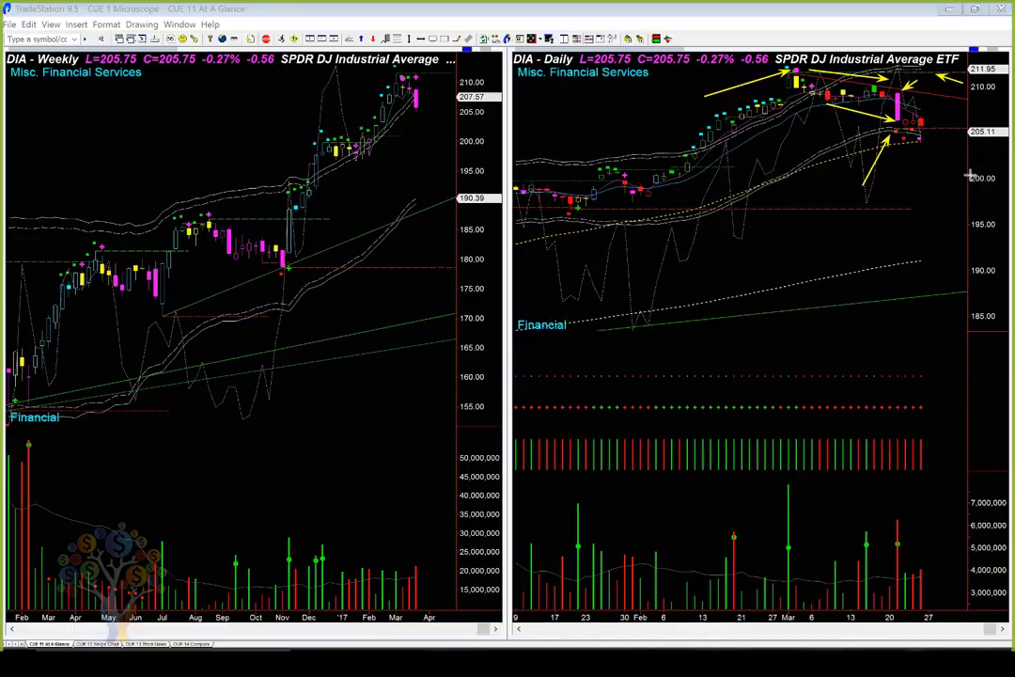
Step: Point arrows at DIA's latest weekly candle and weekly peak, and at the daily peak and the early March pullback below it
click(435, 181)
click(420, 119)
click(287, 86)
click(399, 79)
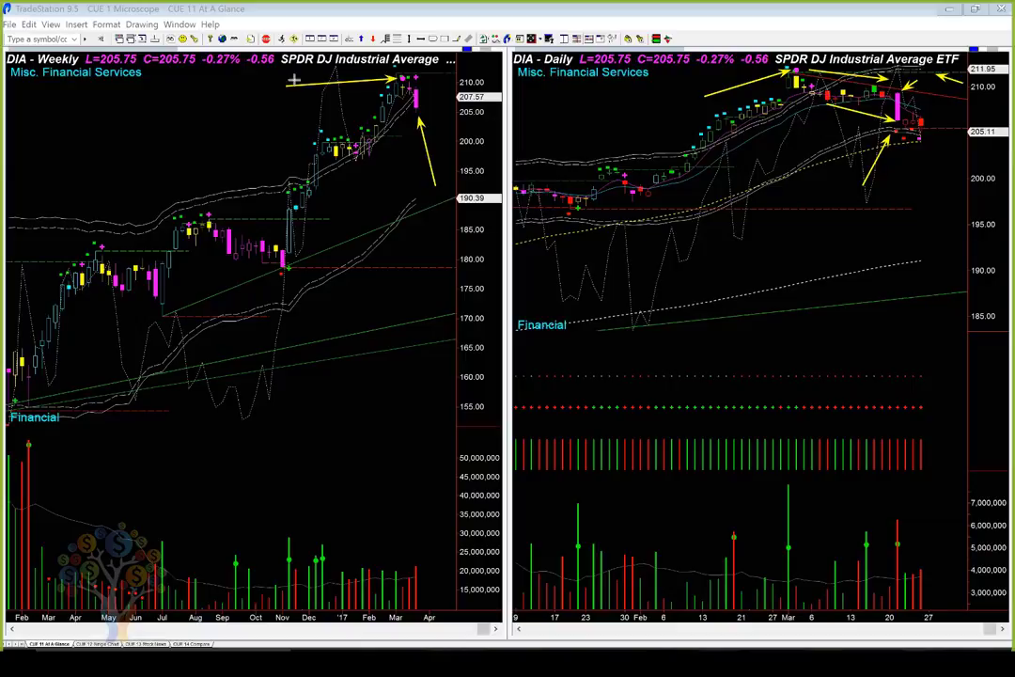
drag(294, 80, 394, 71)
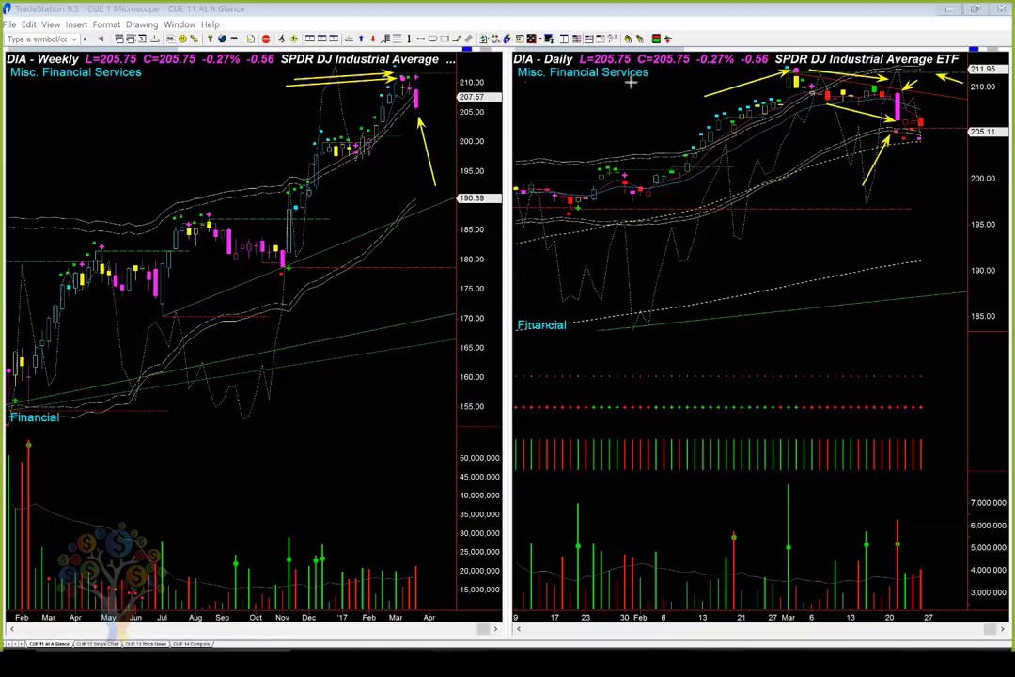
drag(703, 91, 791, 68)
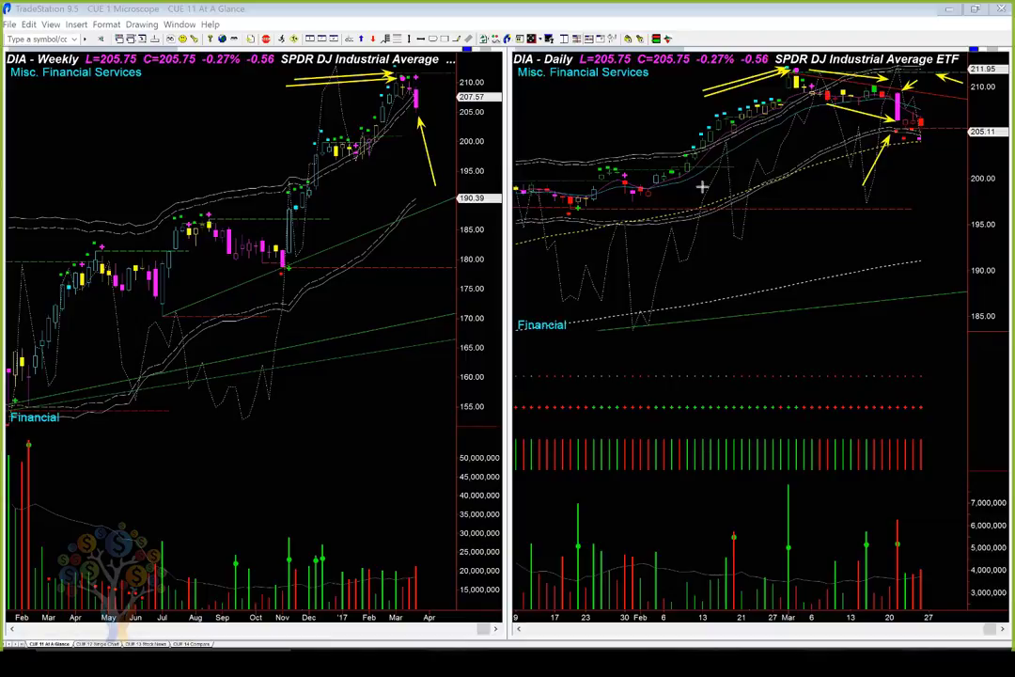
drag(663, 200, 807, 105)
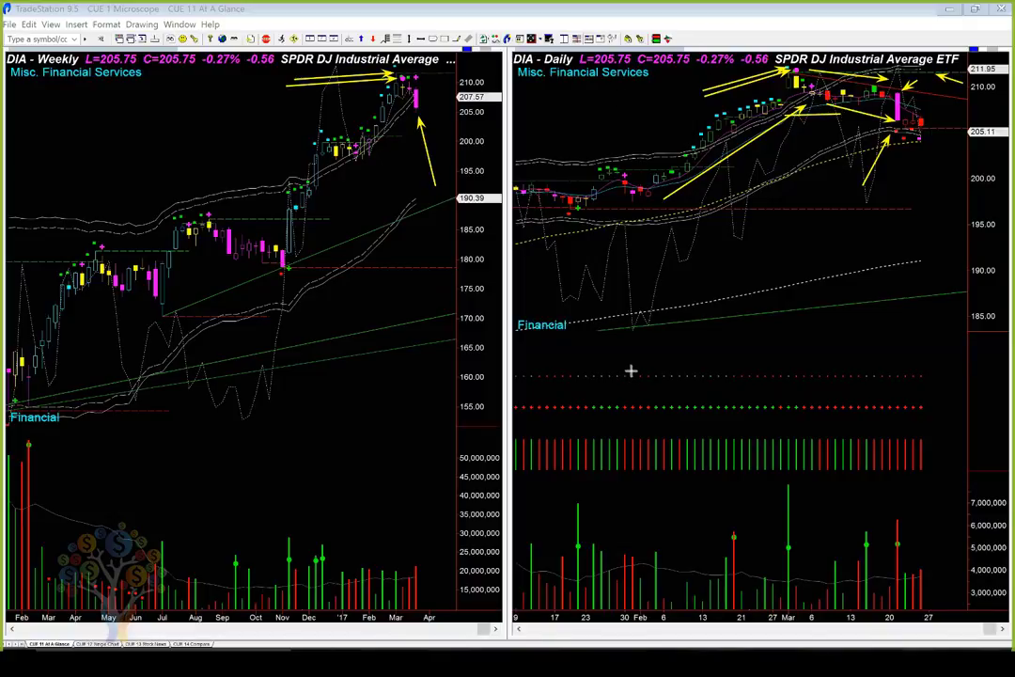
Step: Switch DIA's cleared daily chart to the cyan and magenta dot study and trace its magenta dots from early February to early March with arrows
key(Escape)
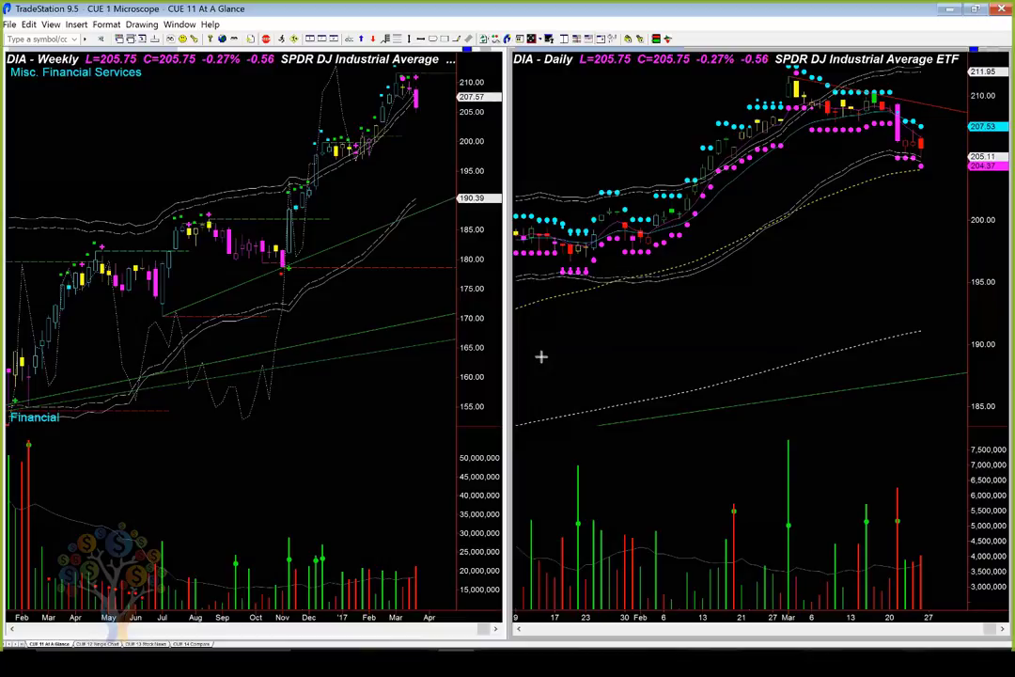
key(ctrl+2)
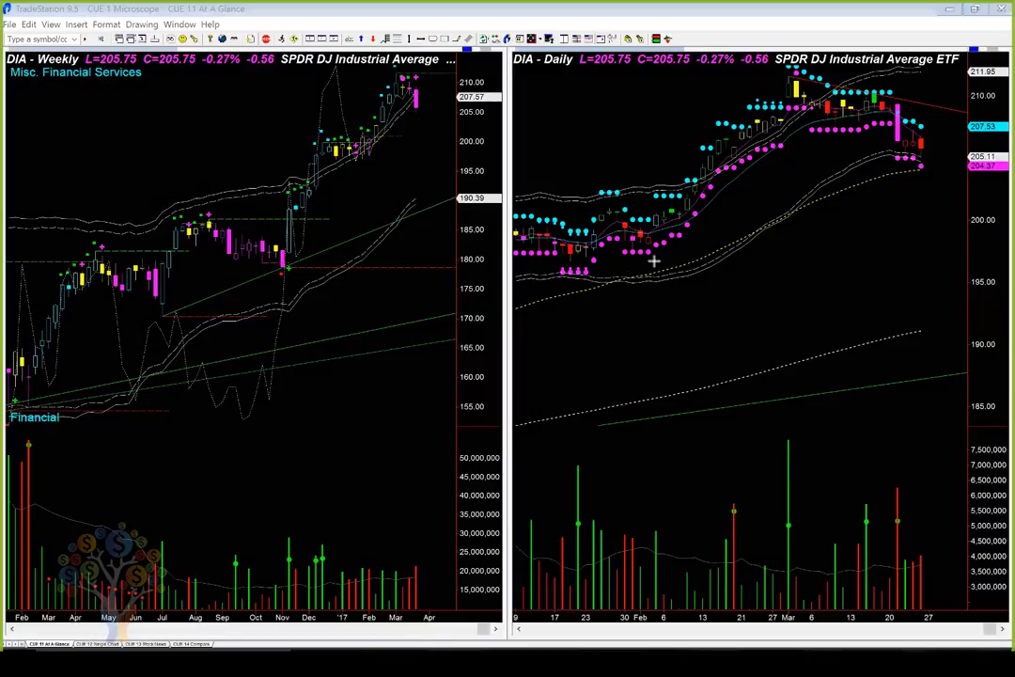
drag(654, 257, 630, 316)
drag(661, 225, 735, 276)
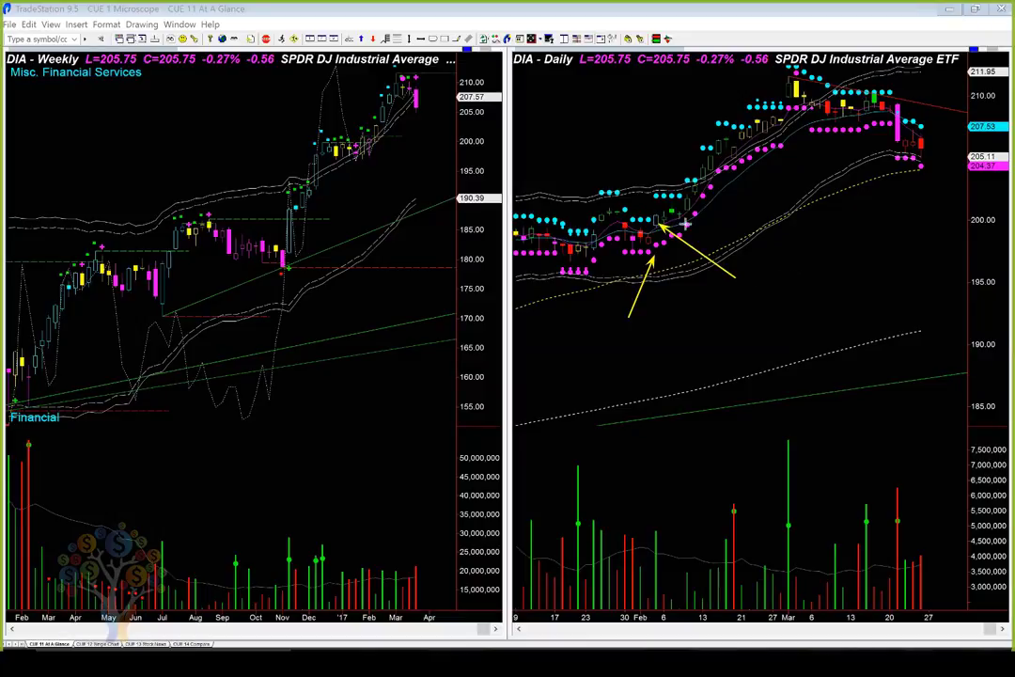
mouse_move(693, 233)
mouse_down()
mouse_move(729, 180)
mouse_move(780, 152)
mouse_up()
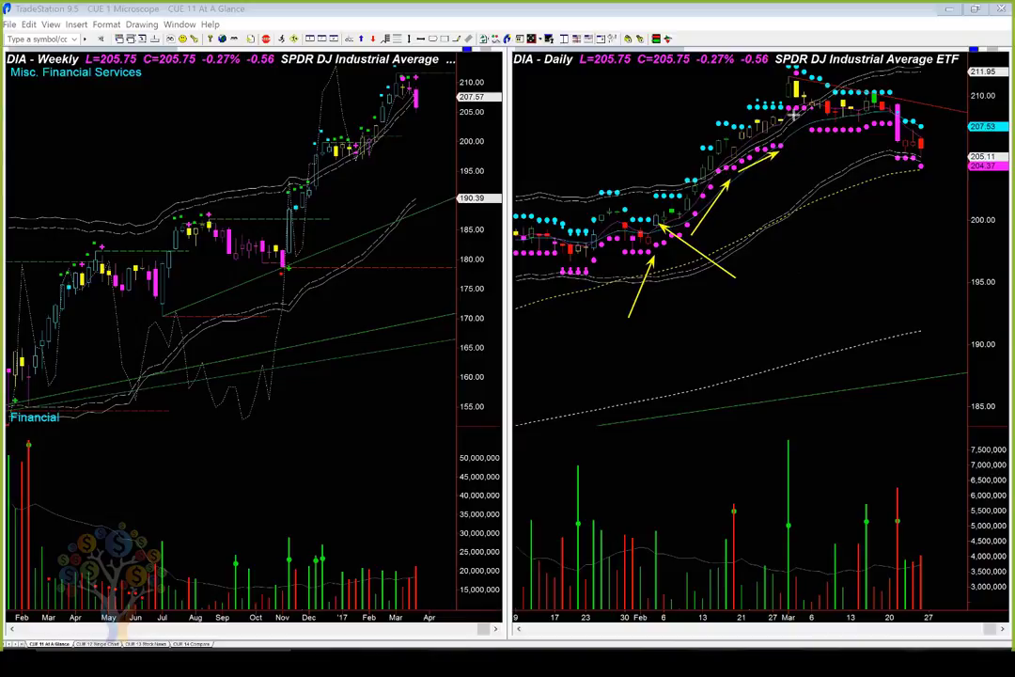
drag(795, 110, 820, 110)
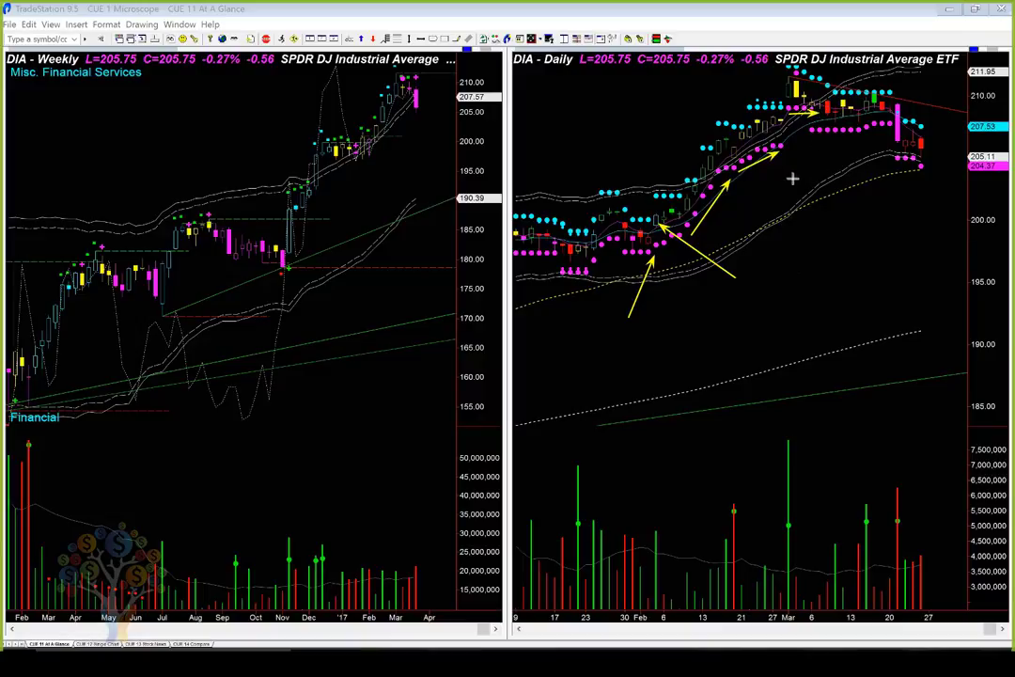
drag(792, 180, 826, 111)
drag(661, 263, 810, 126)
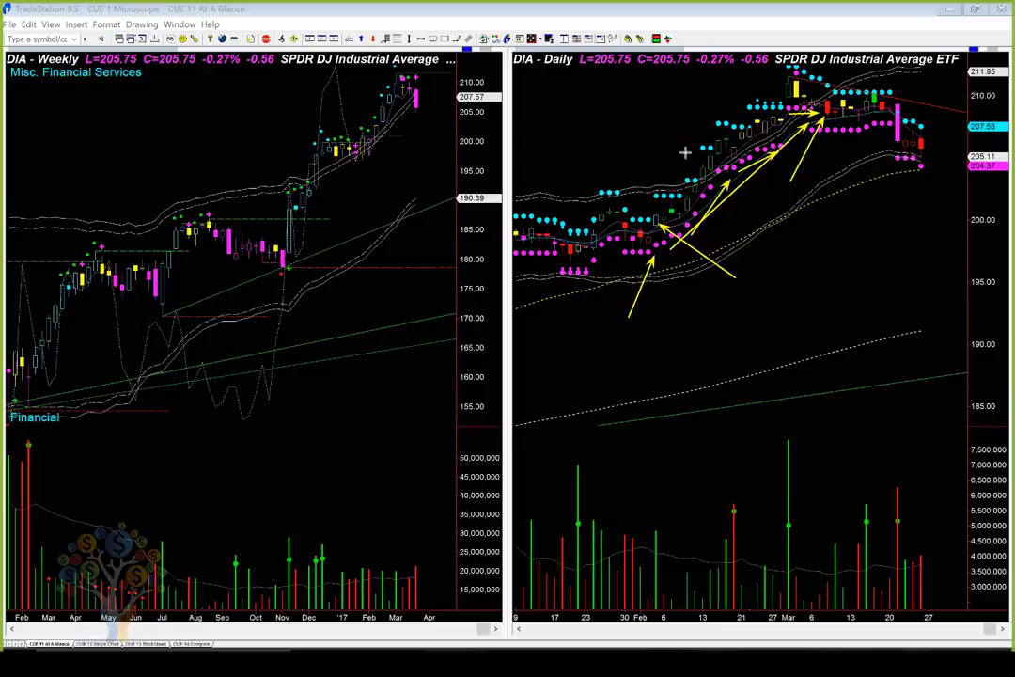
Step: Point arrows at DIA's mid-February cyan and magenta dots, erase all arrows, and retrace the rising magenta dots with two arrows
drag(665, 127, 709, 149)
drag(687, 226, 730, 168)
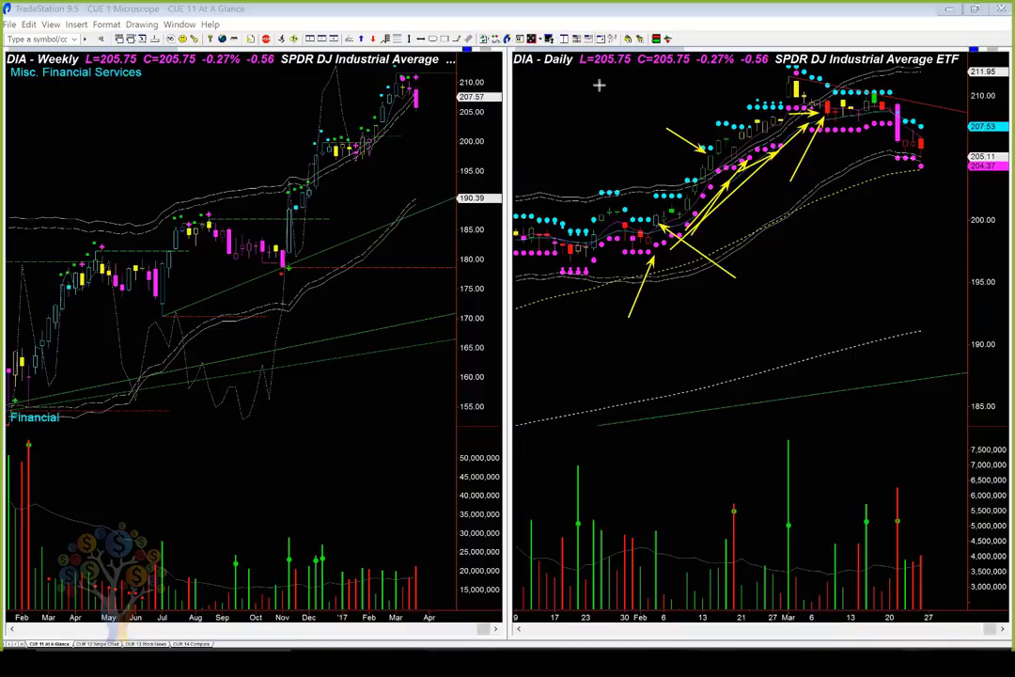
key(Escape)
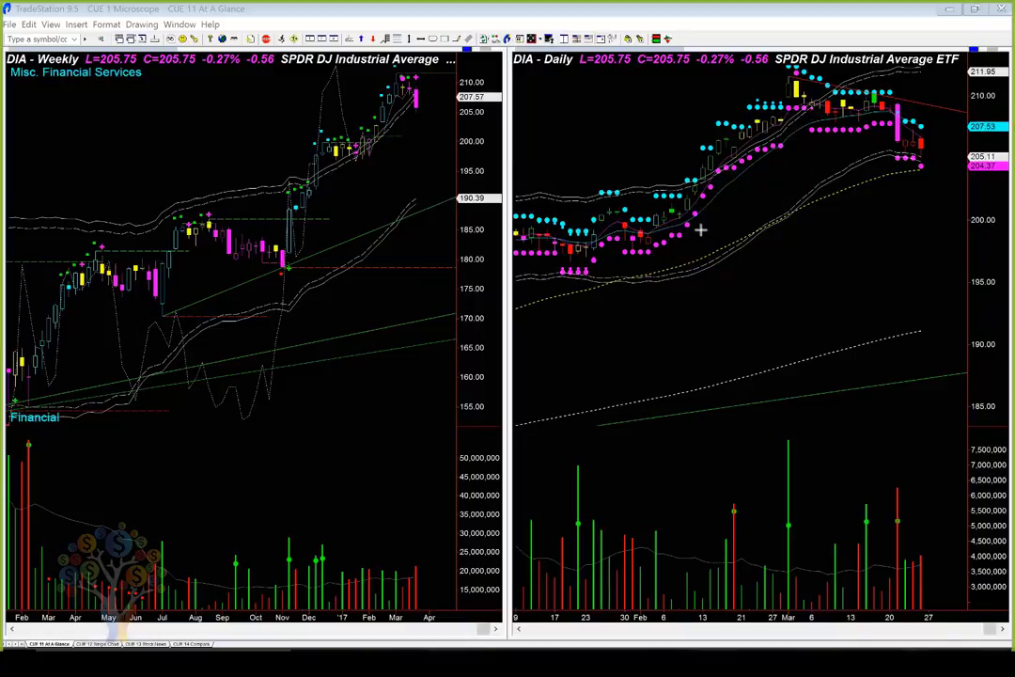
mouse_move(683, 238)
mouse_down()
mouse_move(719, 181)
mouse_move(771, 147)
mouse_up()
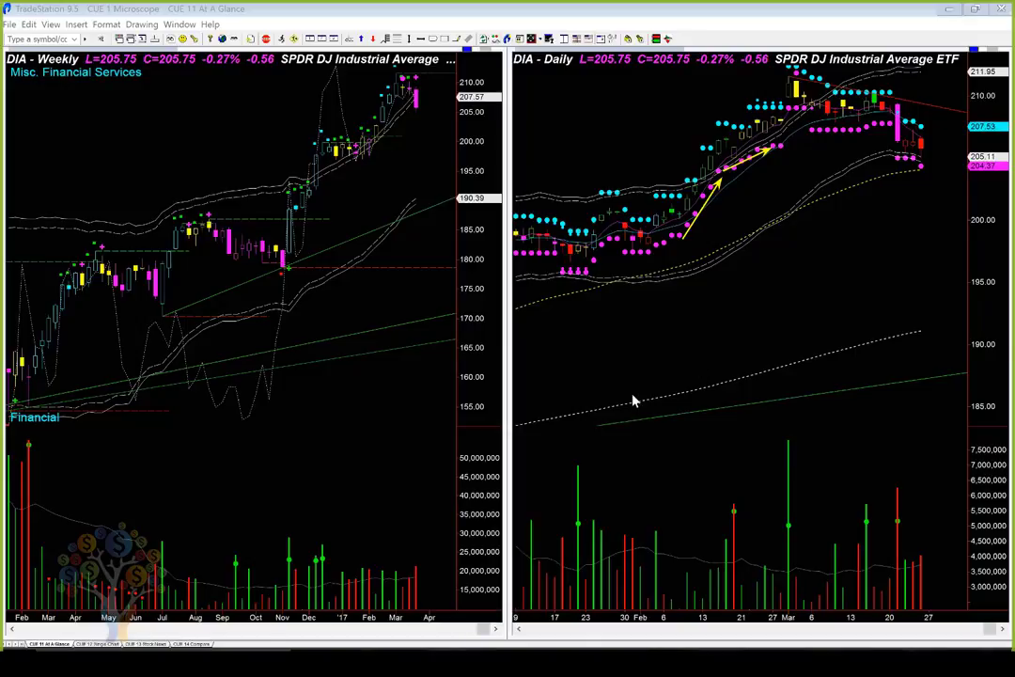
Step: Switch to Broad Market Internal.jpg in Photos and draw rising arrows above and below the weekly Nasdaq Composite and NYSE Composite price bars
key(Delete)
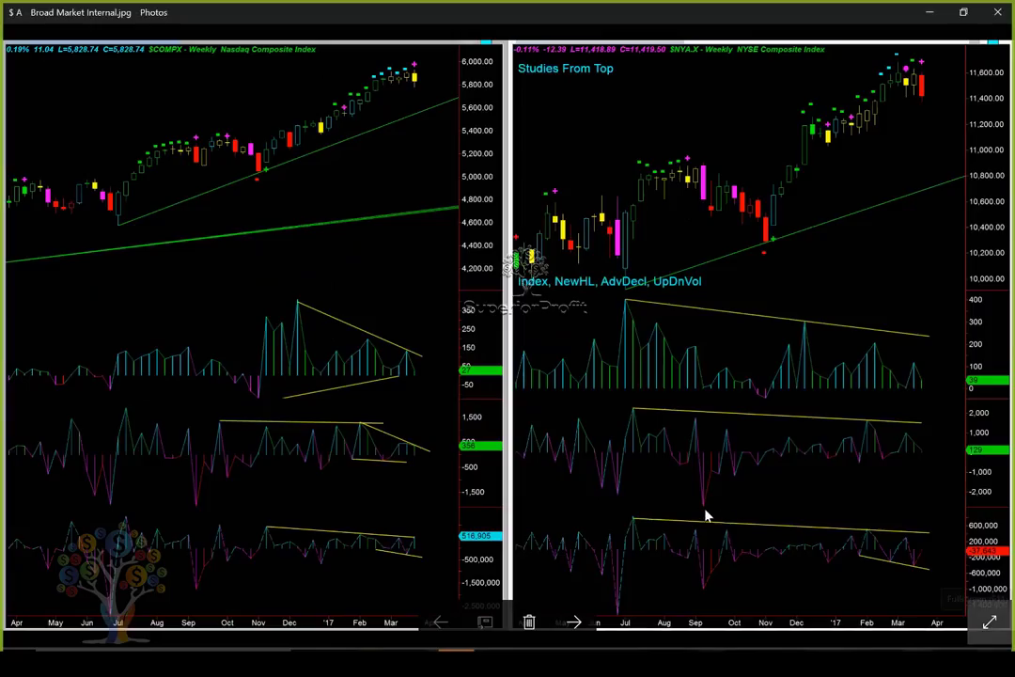
click(990, 622)
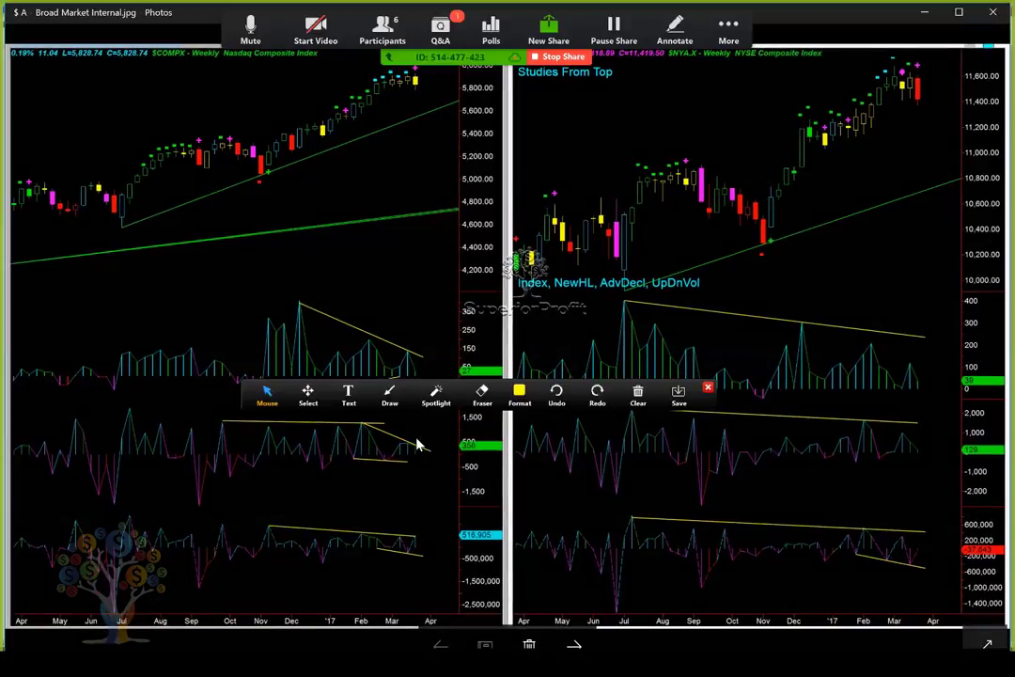
mouse_move(106, 110)
mouse_down()
mouse_move(160, 72)
mouse_move(229, 61)
mouse_up()
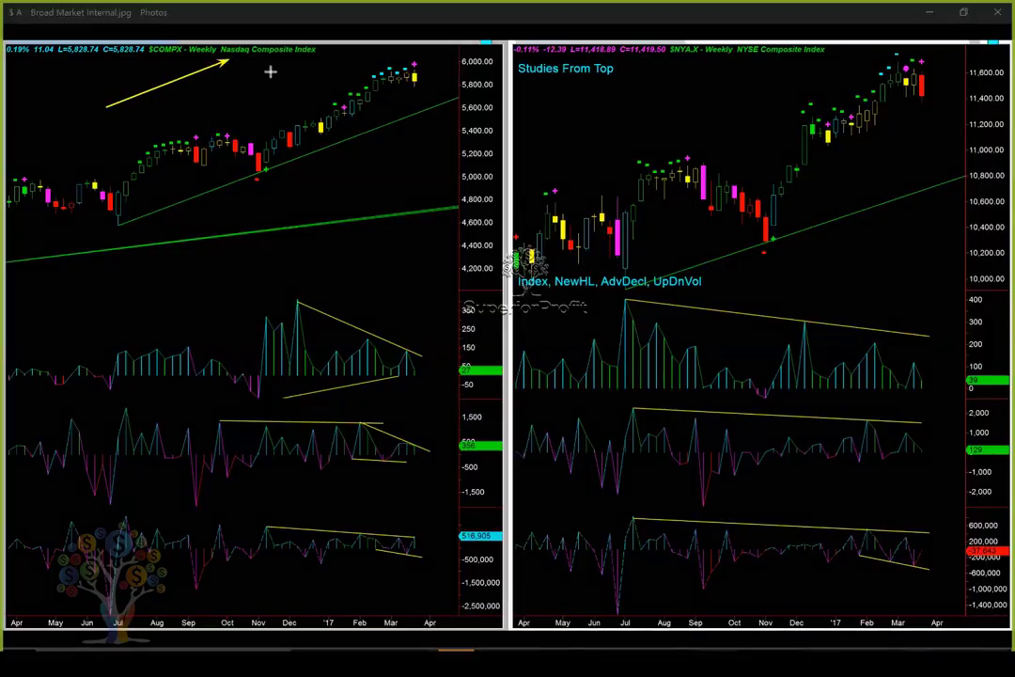
drag(698, 84, 776, 57)
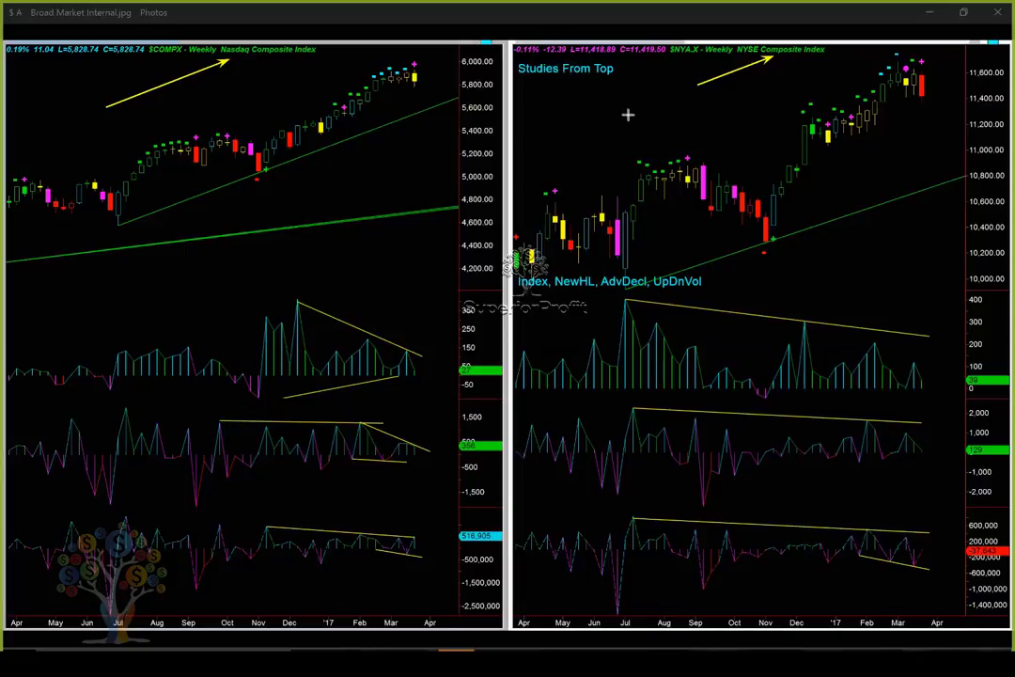
drag(280, 171, 409, 104)
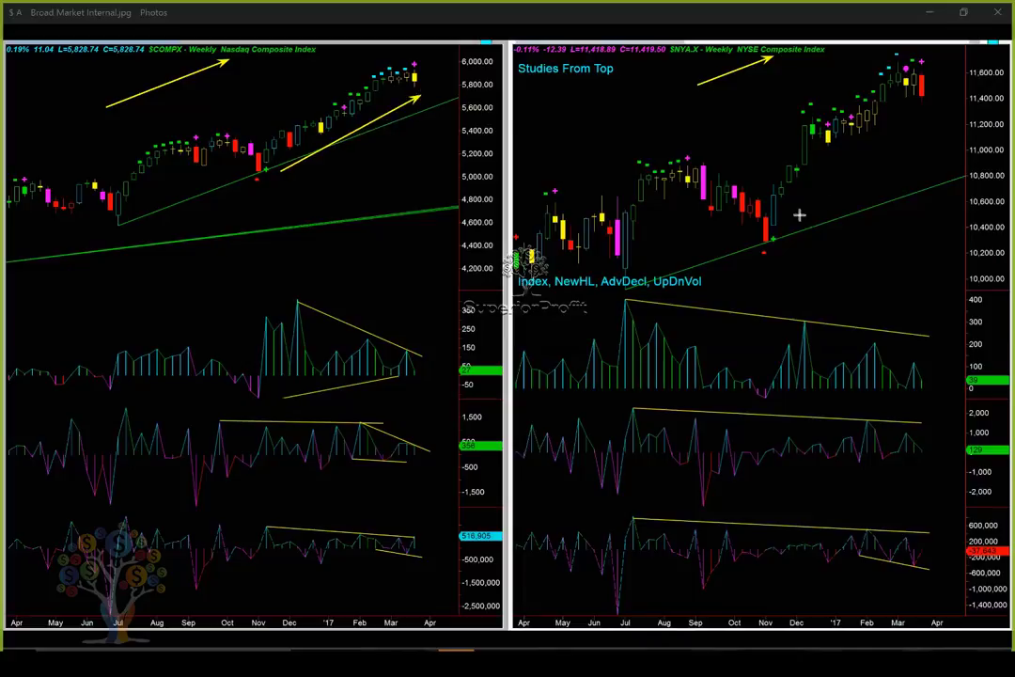
drag(799, 215, 865, 145)
click(941, 100)
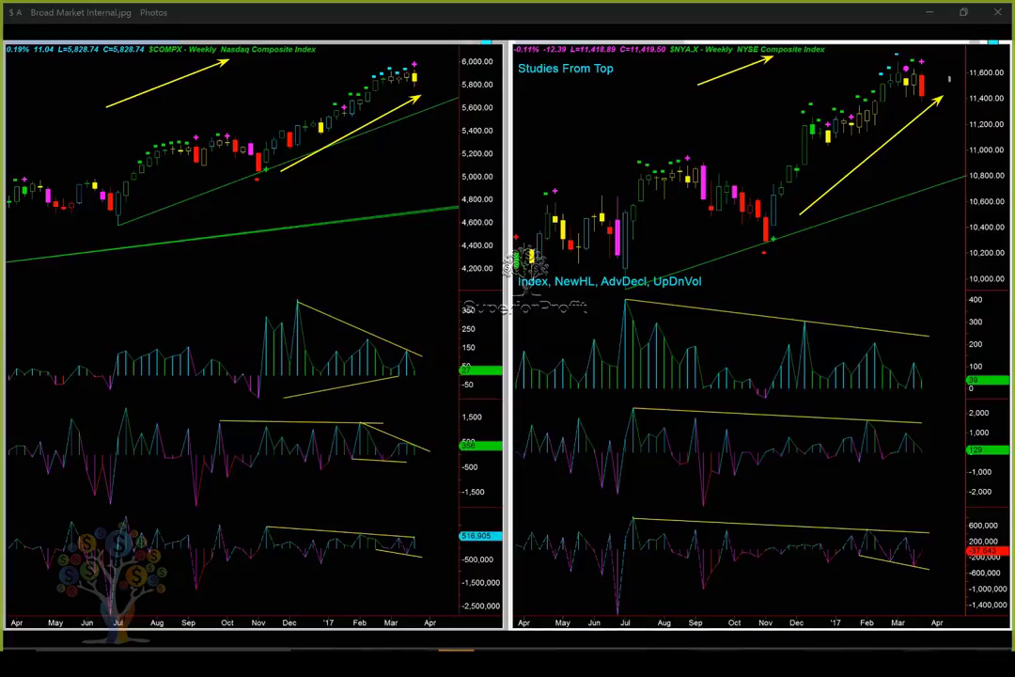
Step: Point arrows at the NYSE Composite's latest candles, recent high, November low and November date, and at the Nasdaq Composite's latest candle
drag(947, 68, 928, 76)
drag(707, 249, 752, 227)
drag(754, 571, 766, 611)
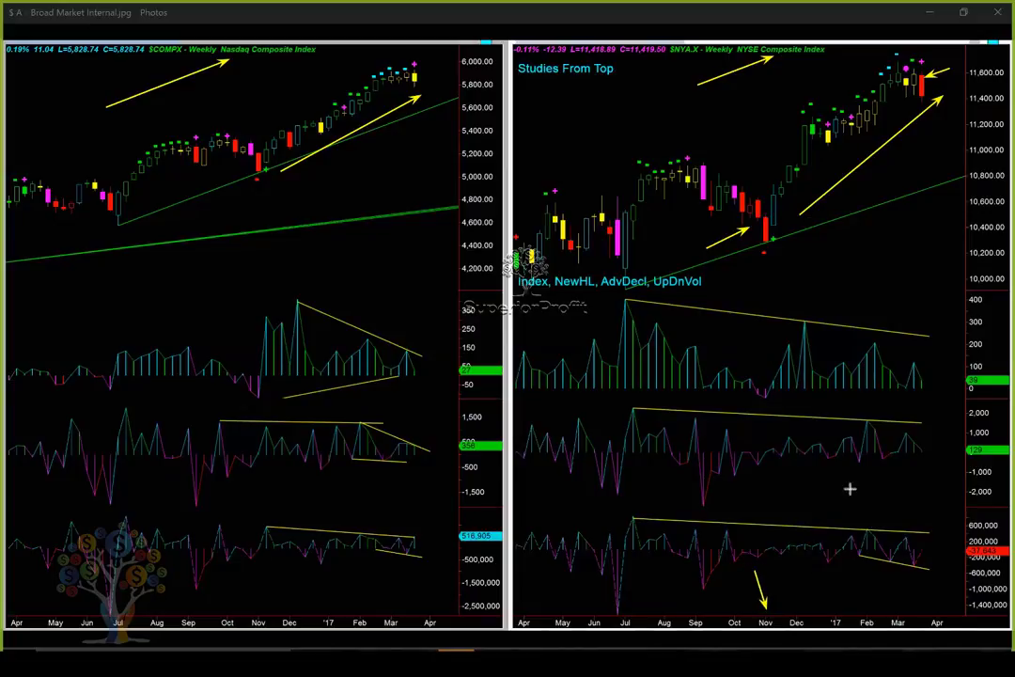
drag(961, 86, 931, 85)
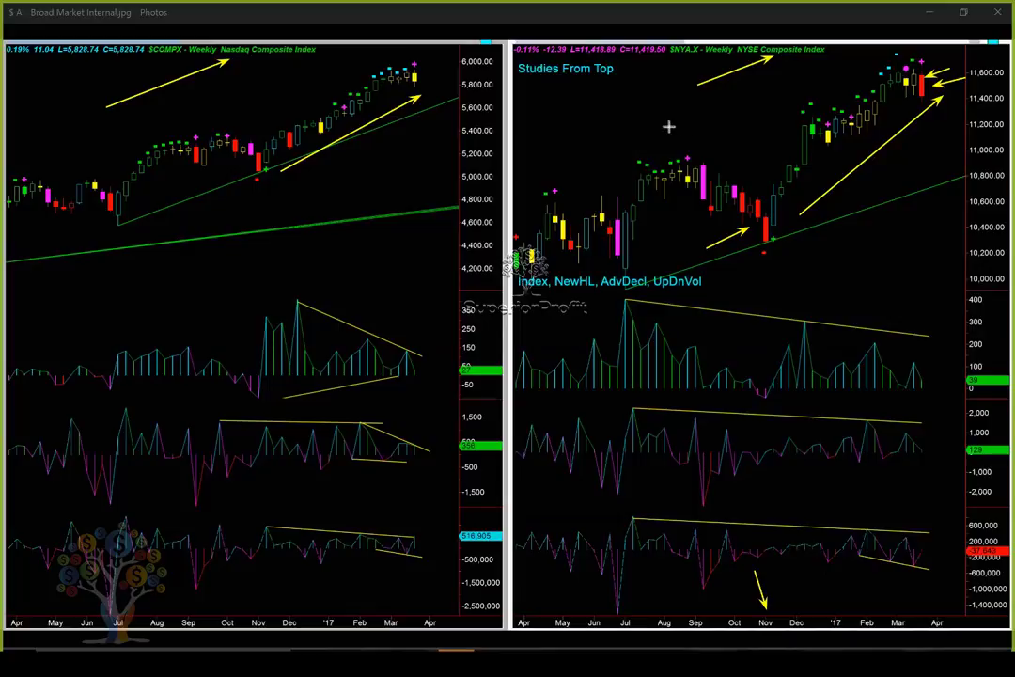
drag(854, 64, 900, 64)
drag(454, 139, 425, 85)
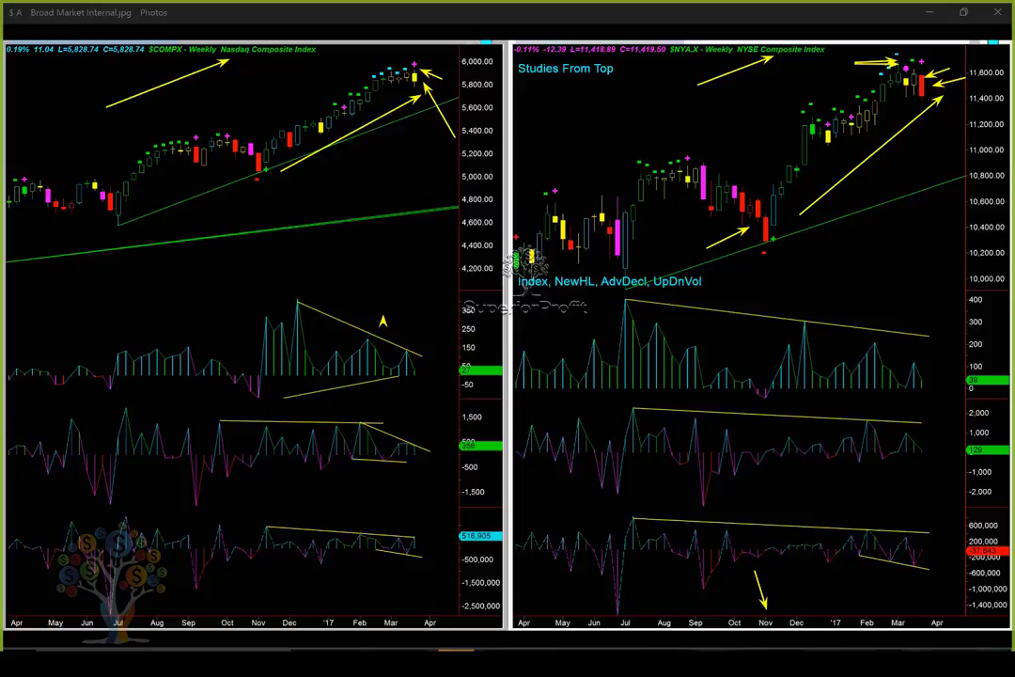
Step: Draw arrows above the Nasdaq new-high/low and advance-decline peaks and above all three NYSE internal histograms
drag(384, 325, 438, 344)
drag(801, 310, 945, 310)
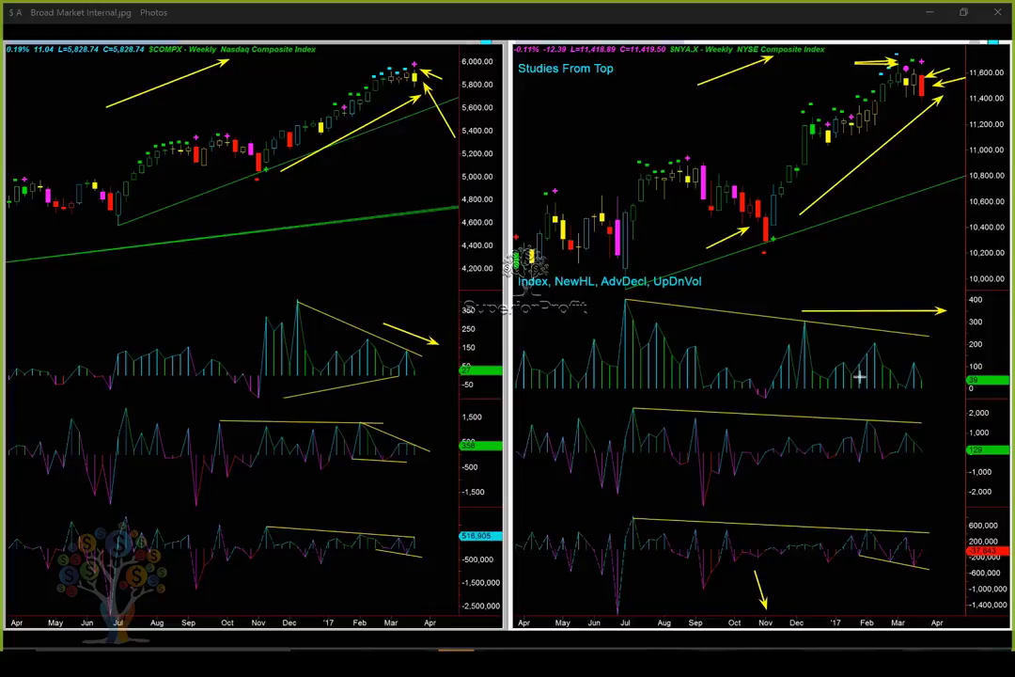
drag(396, 416, 461, 444)
drag(891, 411, 938, 412)
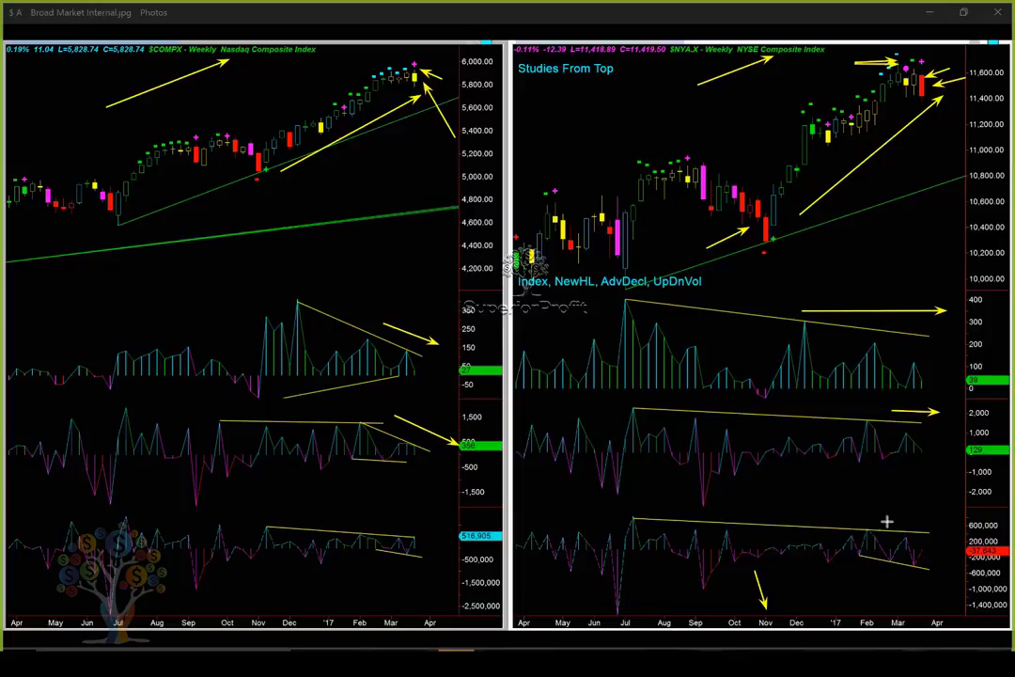
drag(886, 520, 947, 520)
Step: Circle the latest readings of the three Nasdaq internals and of NYSE's new-high/low and advance-decline studies
click(445, 344)
drag(446, 341, 493, 394)
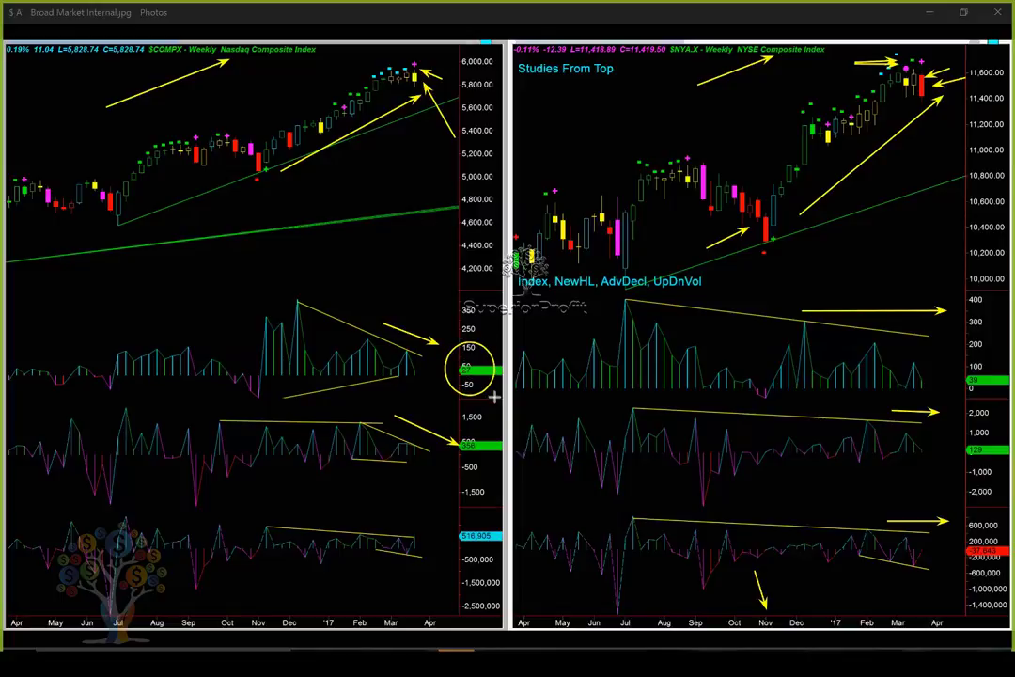
drag(488, 475, 450, 429)
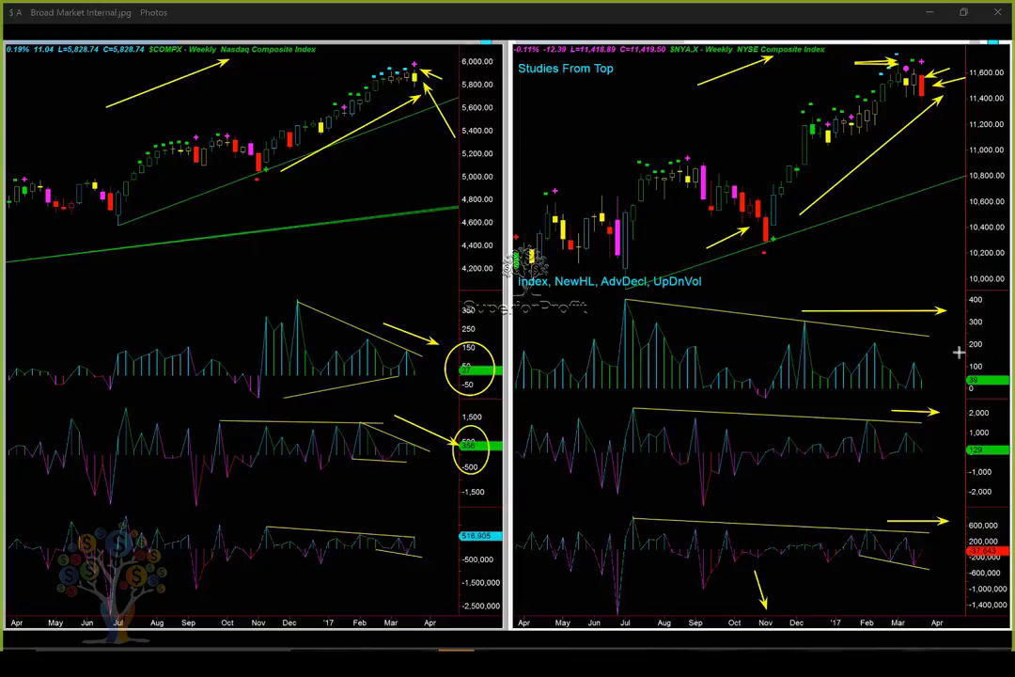
drag(959, 353, 1004, 404)
drag(975, 442, 996, 471)
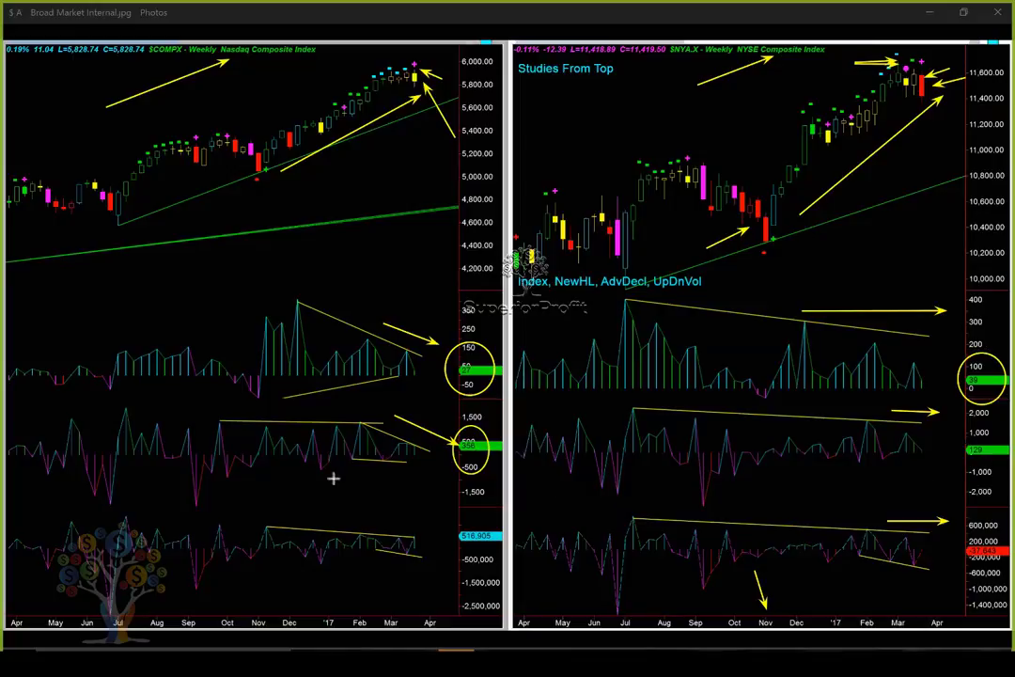
drag(449, 519, 497, 566)
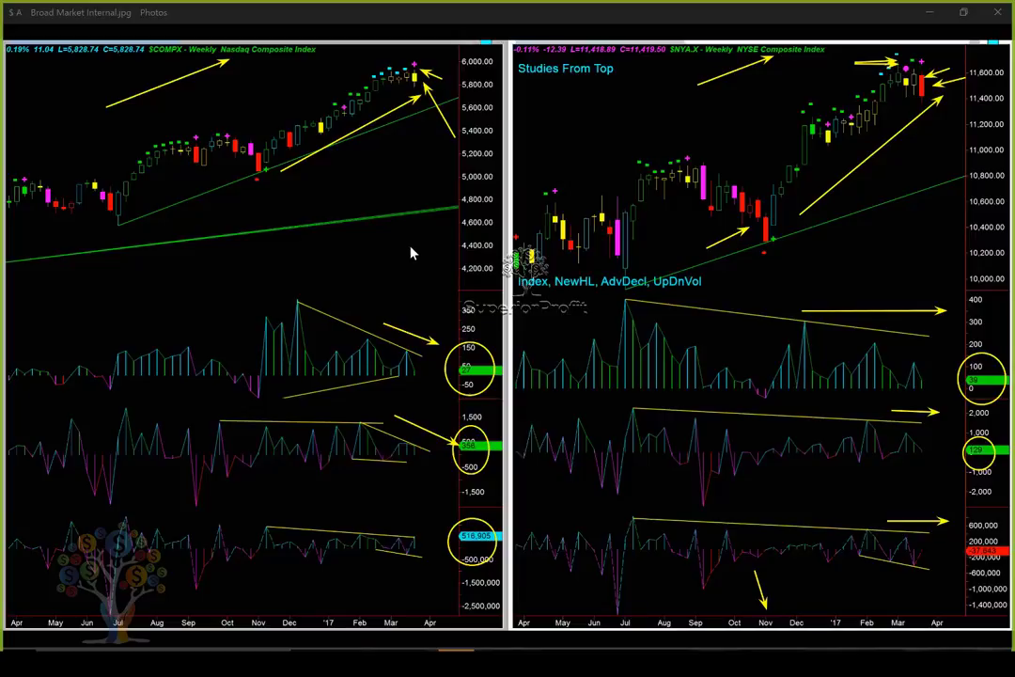
Step: Point arrows at the latest readings of all six Nasdaq and NYSE internals, and erase all annotations
drag(410, 321, 451, 341)
drag(424, 414, 474, 441)
drag(920, 344, 978, 369)
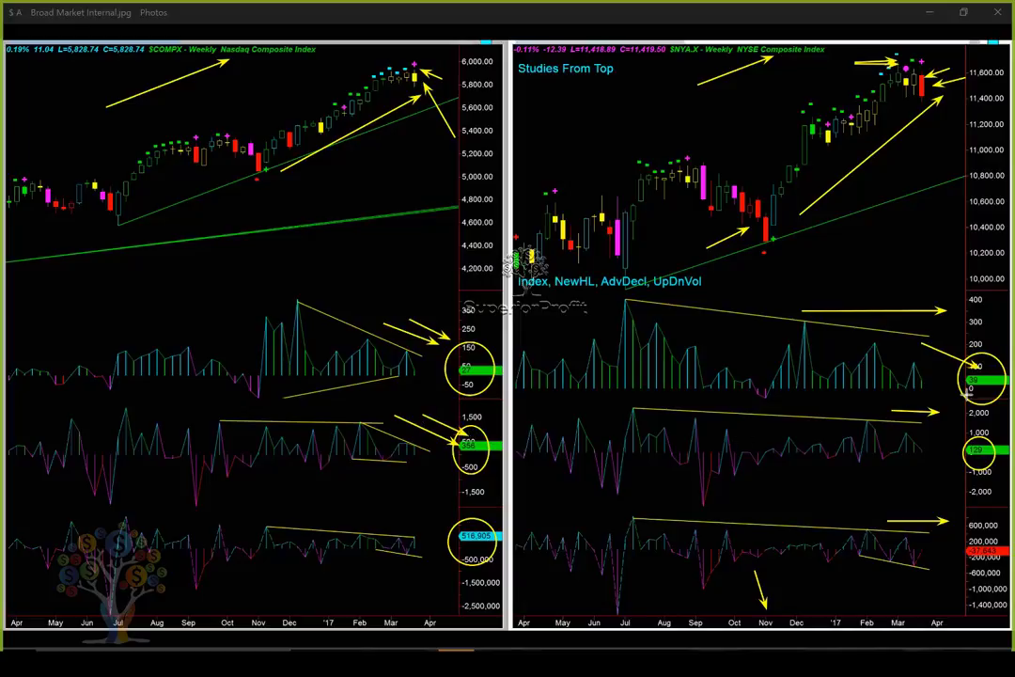
drag(951, 431, 1003, 437)
drag(431, 570, 480, 551)
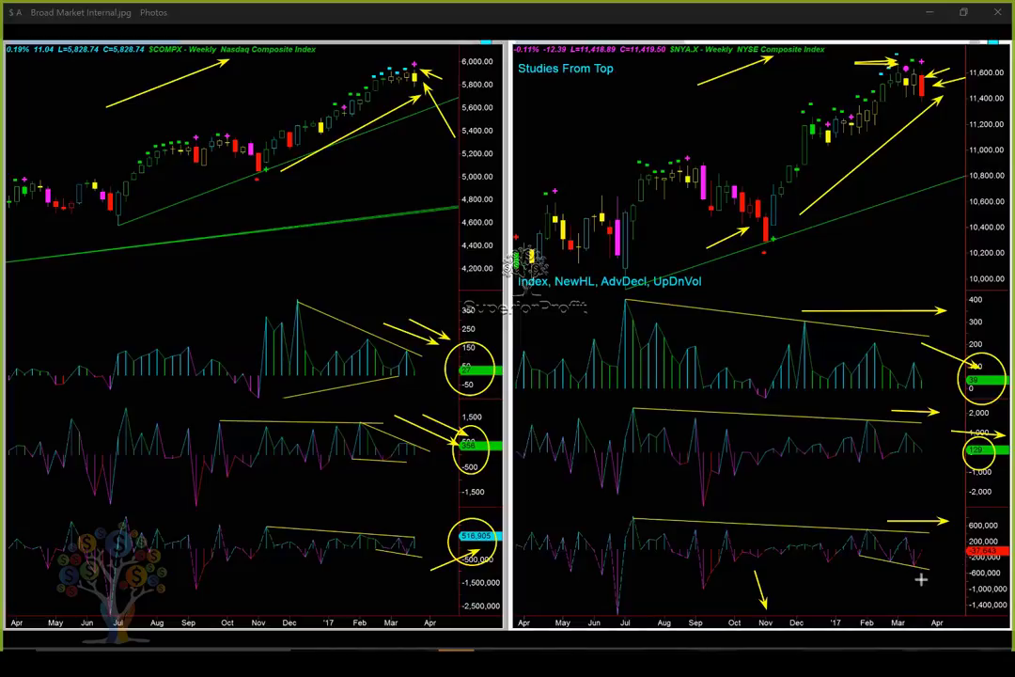
drag(921, 580, 942, 555)
key(e)
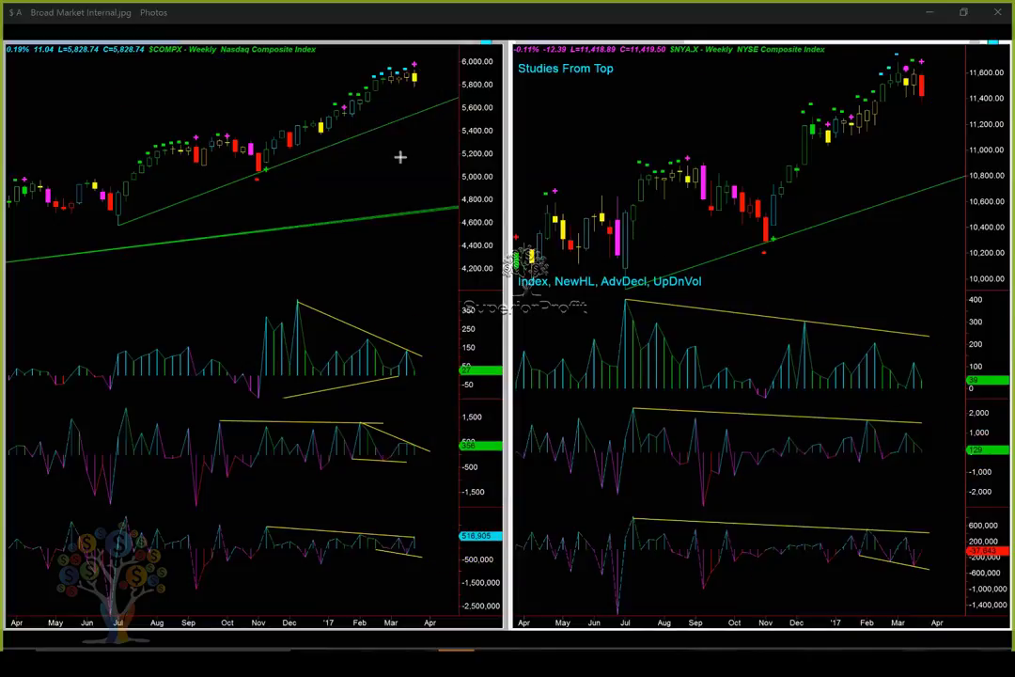
Step: Draw rising arrows below the Nasdaq and NYSE price bars since November, and advance to the Sector Performance image
mouse_move(304, 176)
mouse_down()
mouse_move(450, 143)
mouse_move(476, 108)
mouse_up()
drag(807, 197, 910, 136)
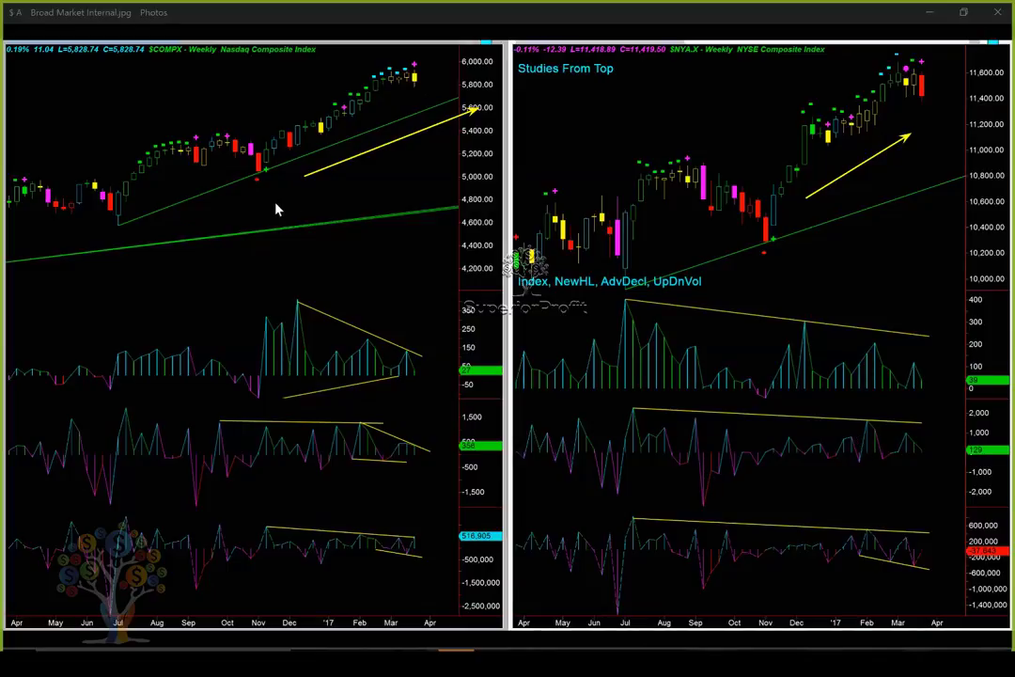
click(574, 621)
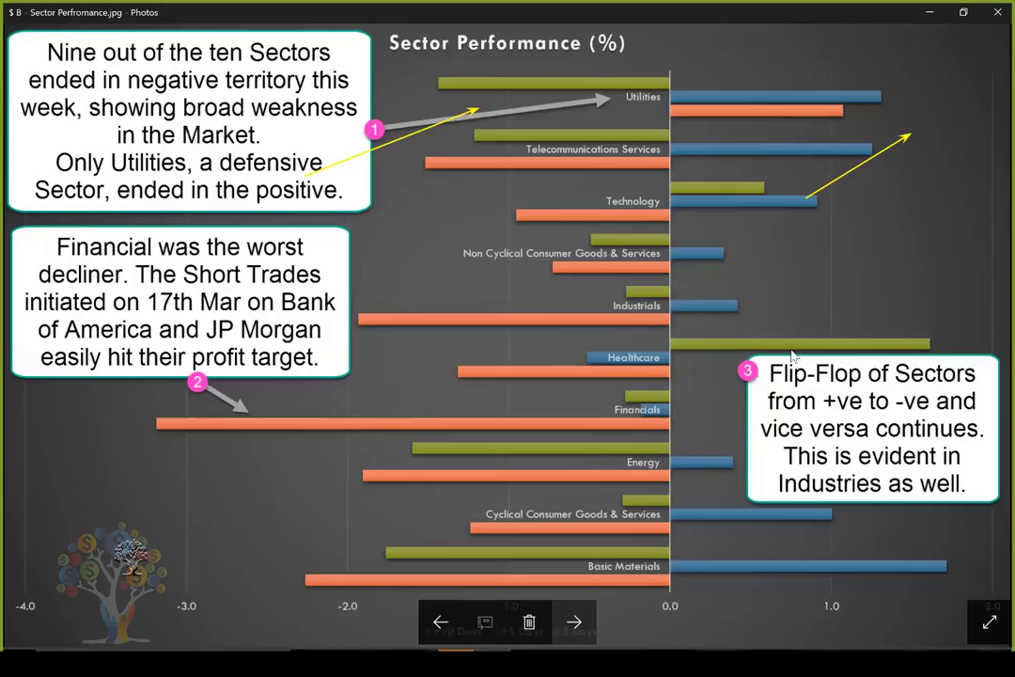
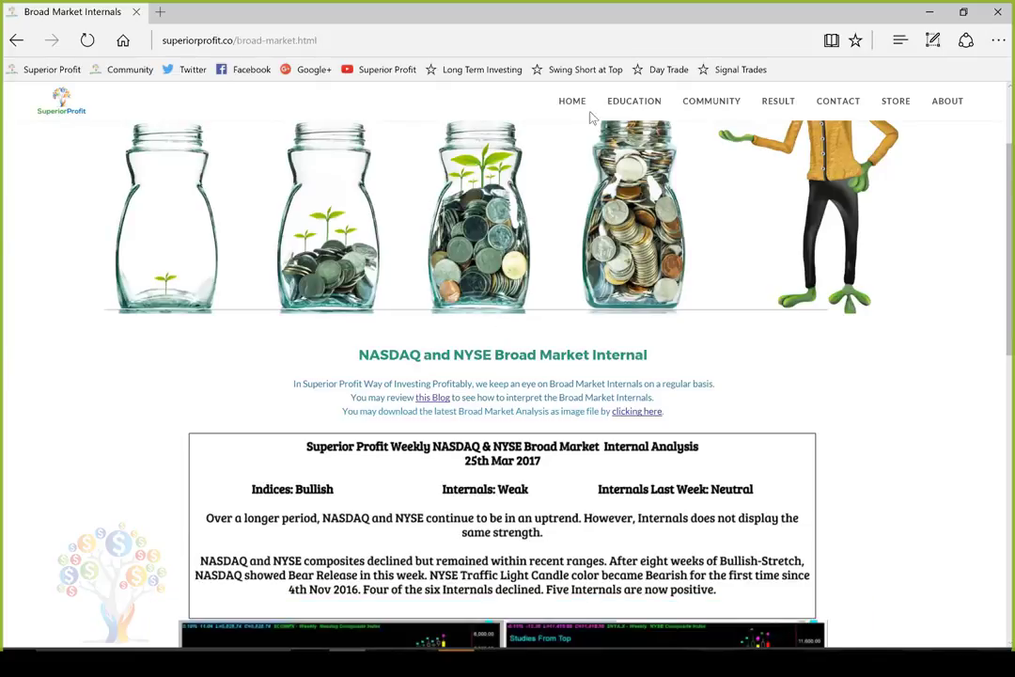
Step: Switch to the Superior Profit website in Edge and open the Sector Industry page at its Sector Analysis table
mouse_move(575, 104)
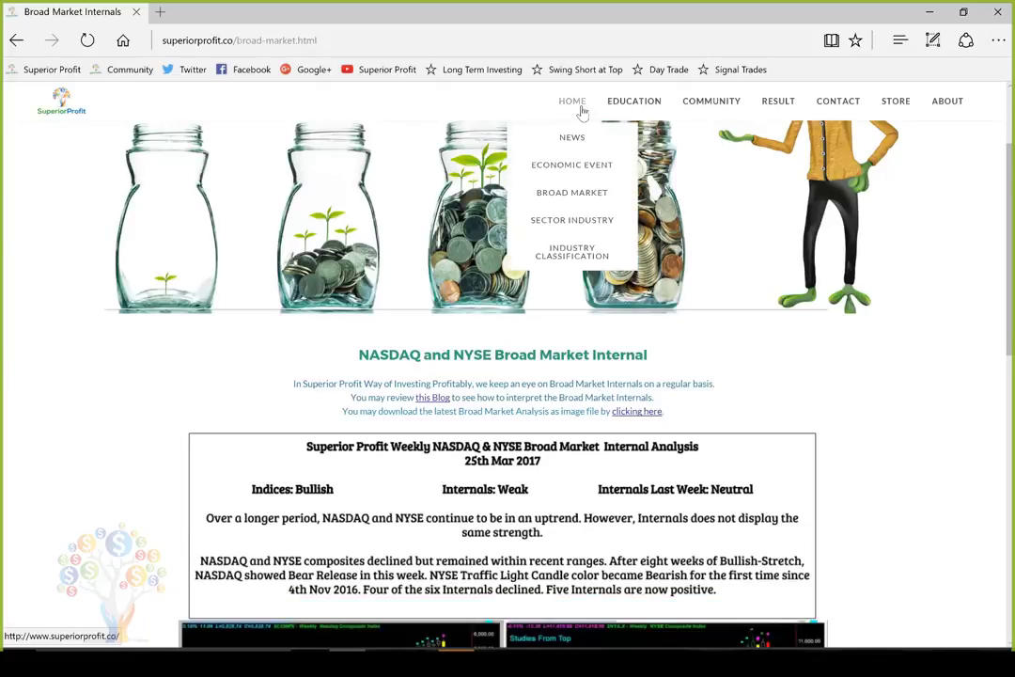
click(564, 224)
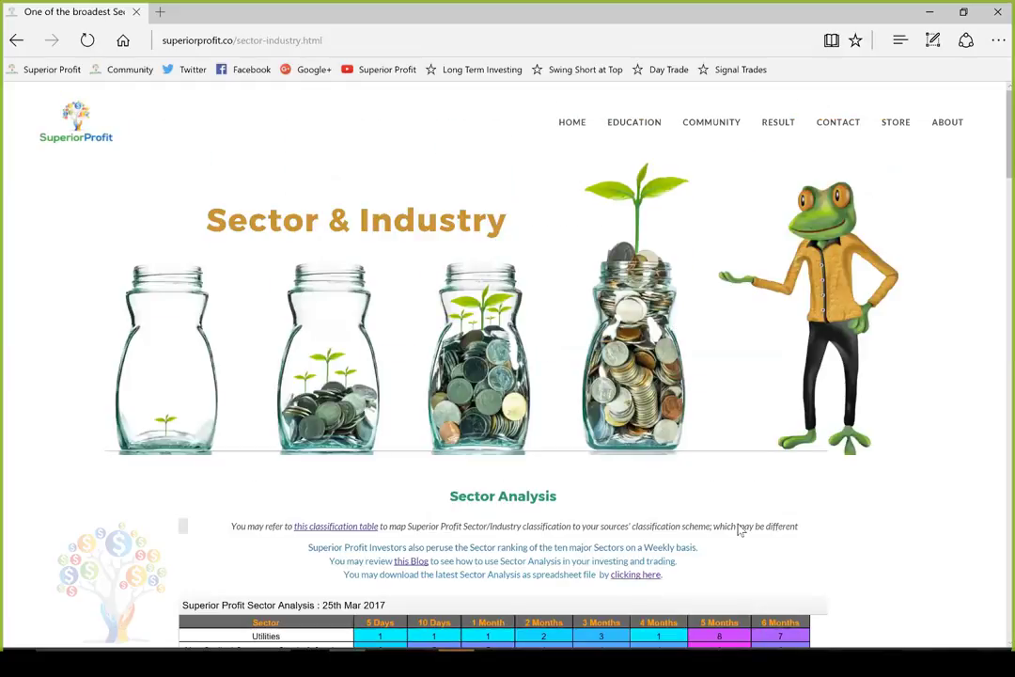
scroll(642, 555, down, 1)
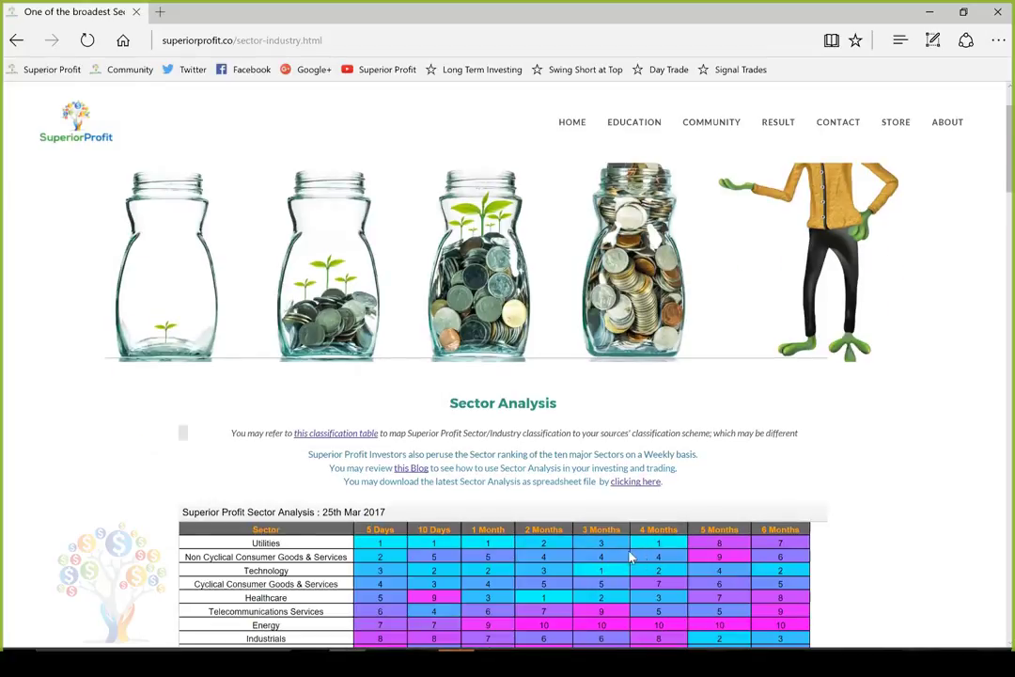
scroll(642, 556, down, 2)
scroll(639, 560, down, 3)
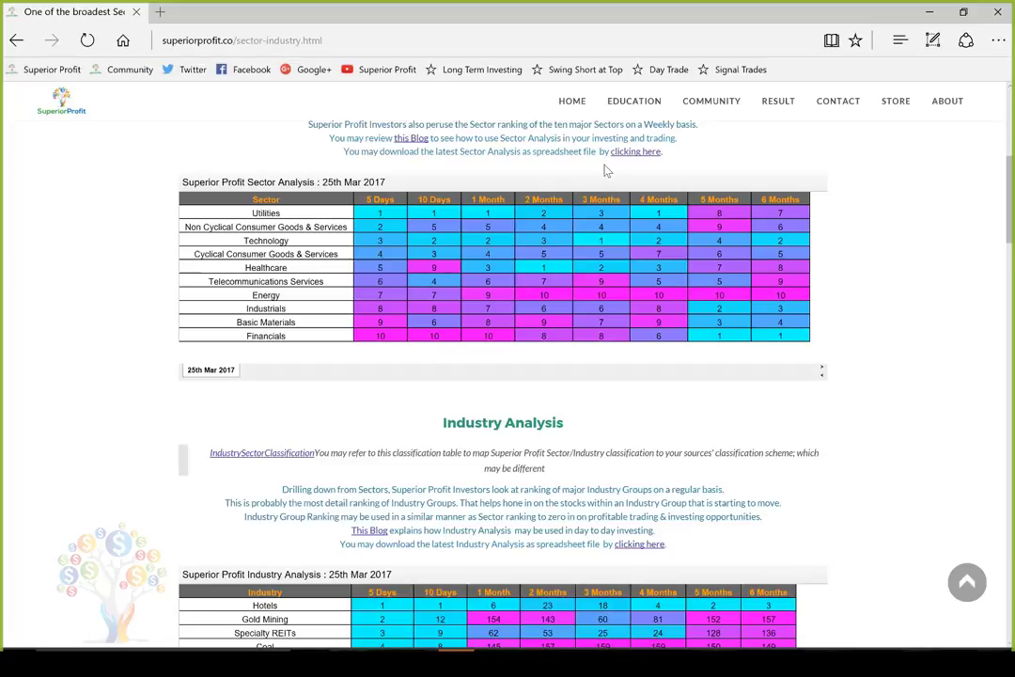
Step: Point arrows at Utilities and Financials in the sector table, tracing Financials from its 6 Months to 10 Days rank
drag(108, 243, 224, 212)
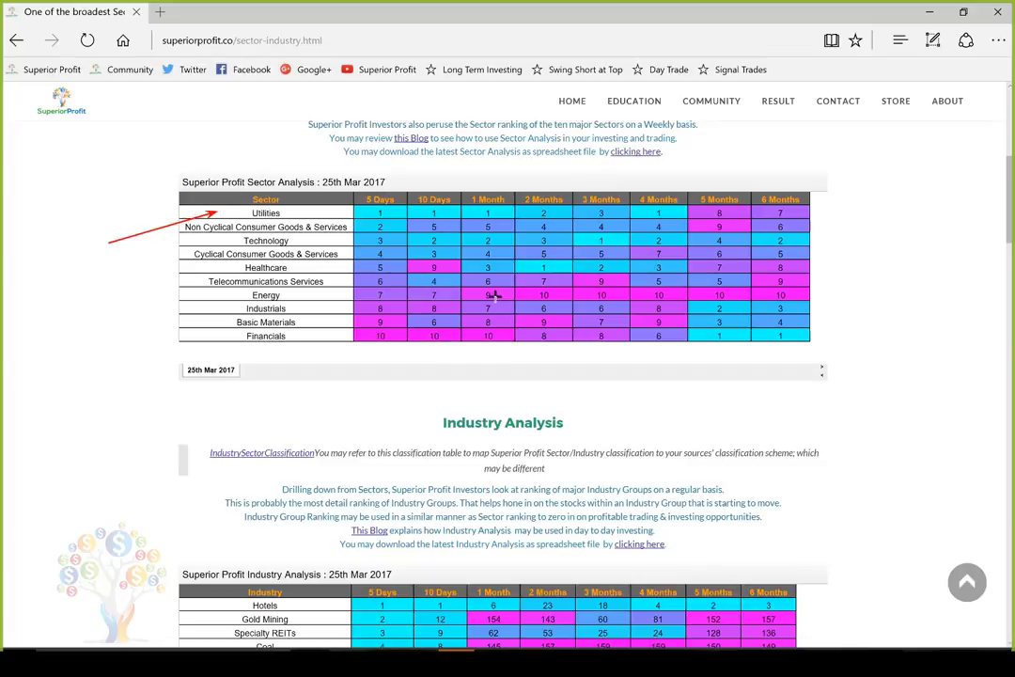
drag(261, 361, 328, 342)
drag(901, 357, 806, 336)
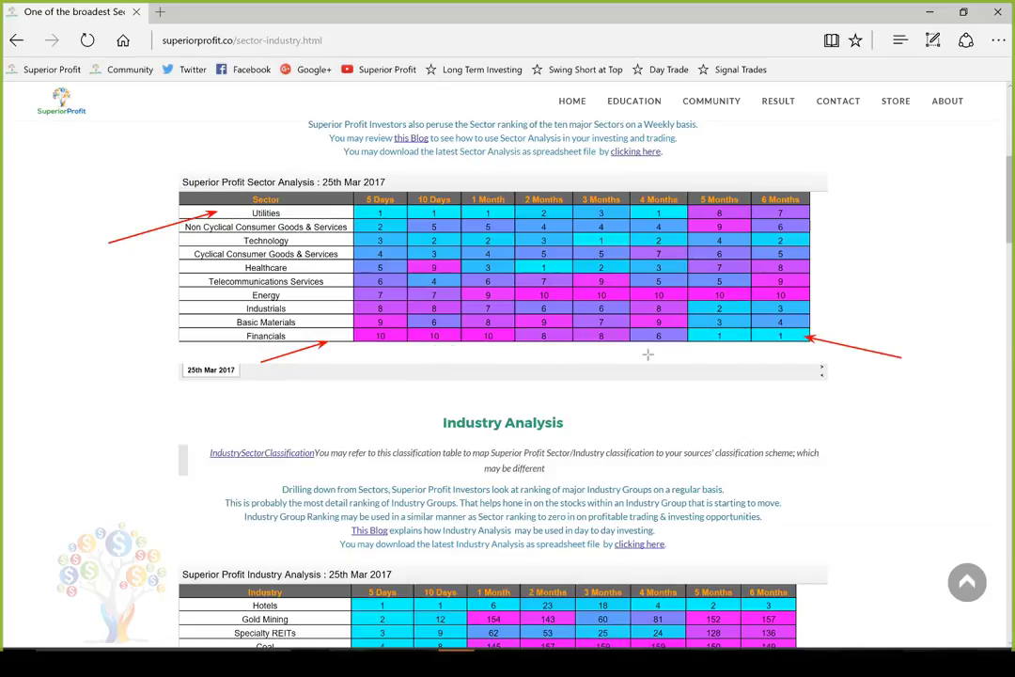
drag(682, 352, 432, 353)
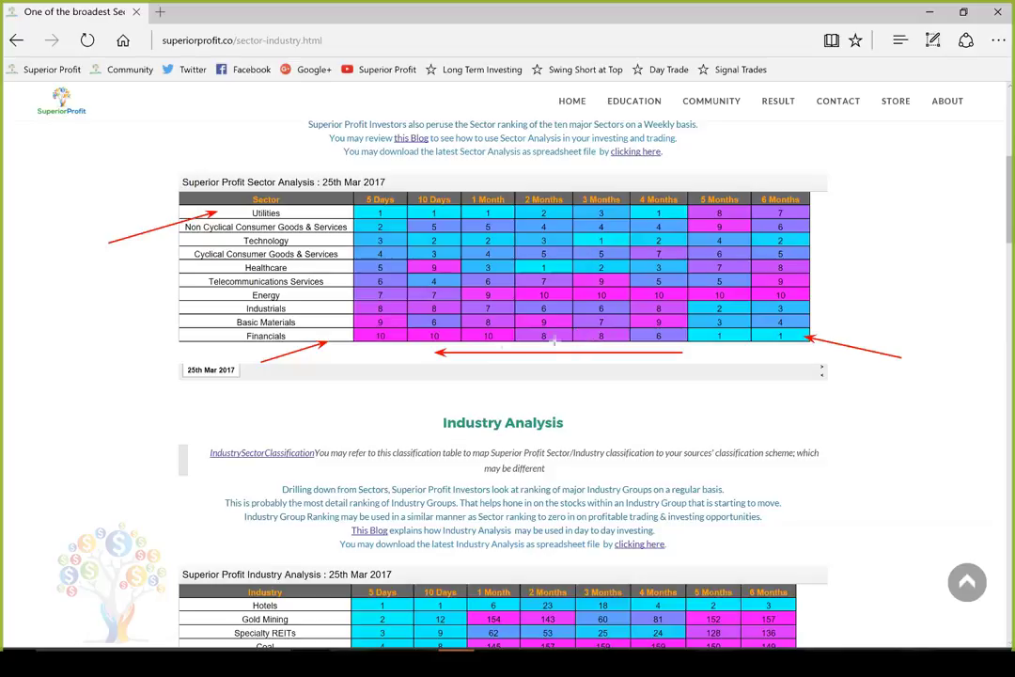
drag(356, 363, 406, 336)
Step: Trace Healthcare's ranks across the sector table with arrows from 6 Months back to 5 Days, and erase all arrows
drag(329, 267, 763, 265)
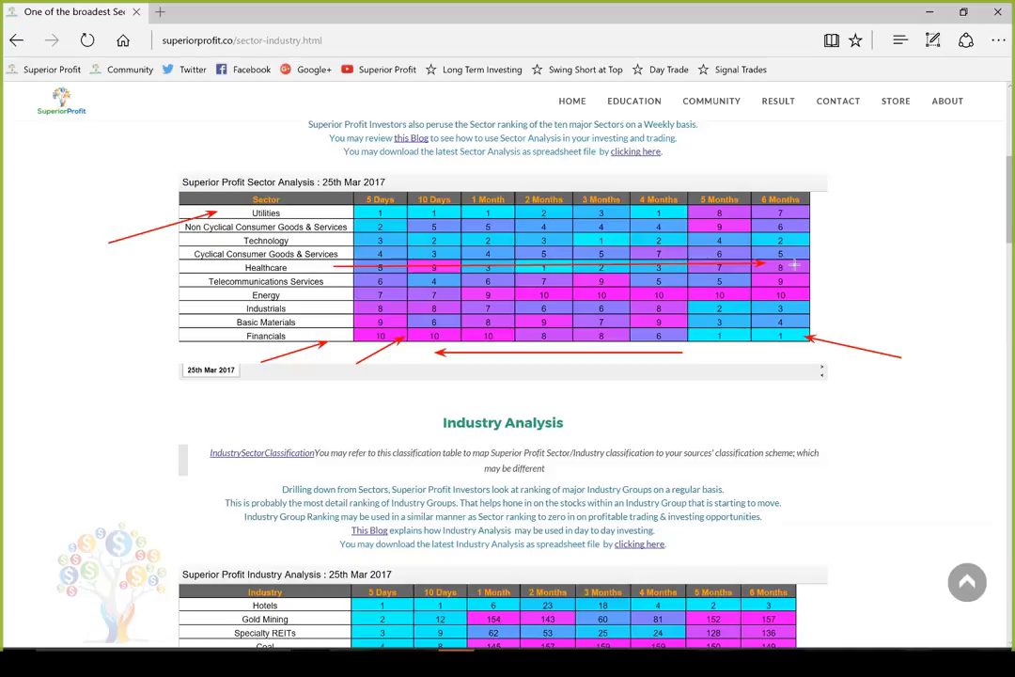
drag(837, 270, 556, 268)
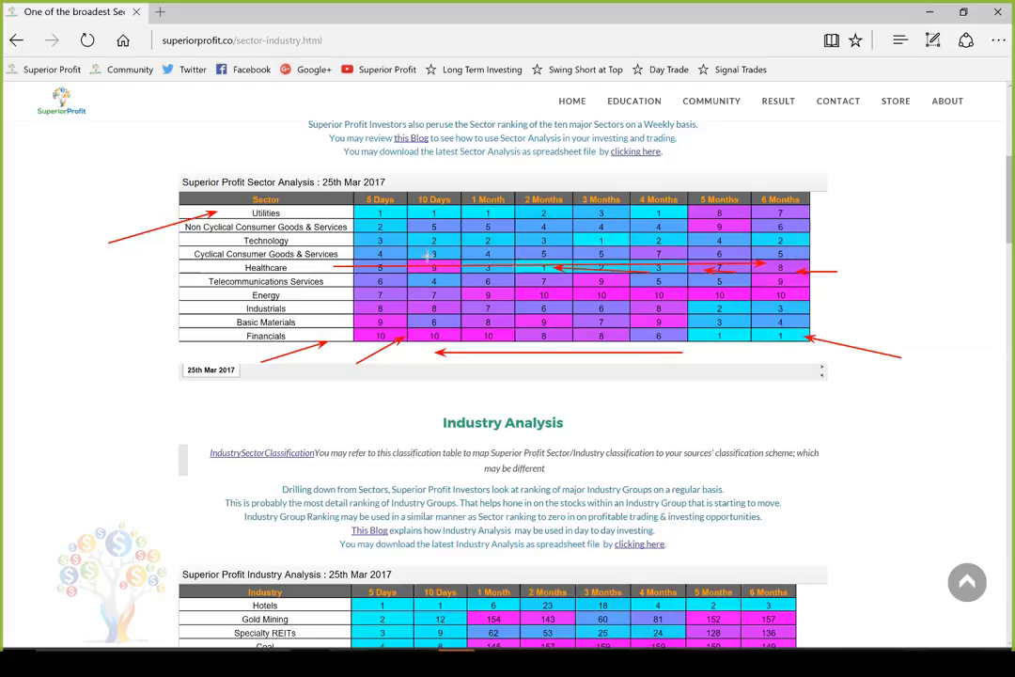
drag(433, 255, 463, 271)
drag(380, 267, 320, 262)
key(e)
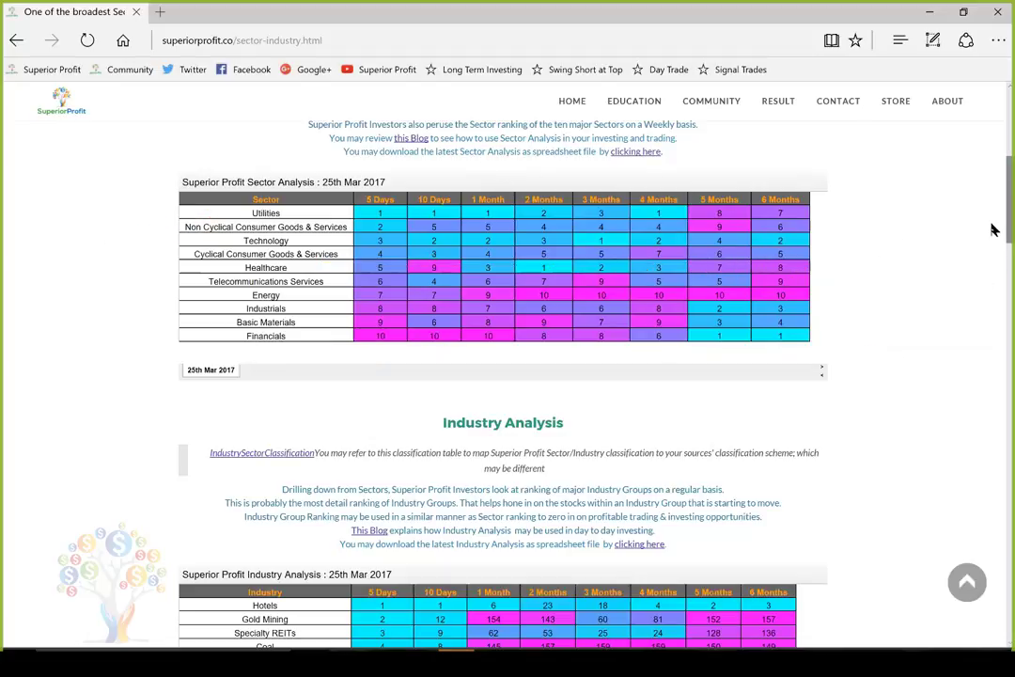
Step: In the Industry Analysis table, draw arrows along Coal's ranks, to Residential REITs' 10 Days rank, and down the 5 Days column
scroll(992, 282, down, 1)
scroll(990, 287, down, 2)
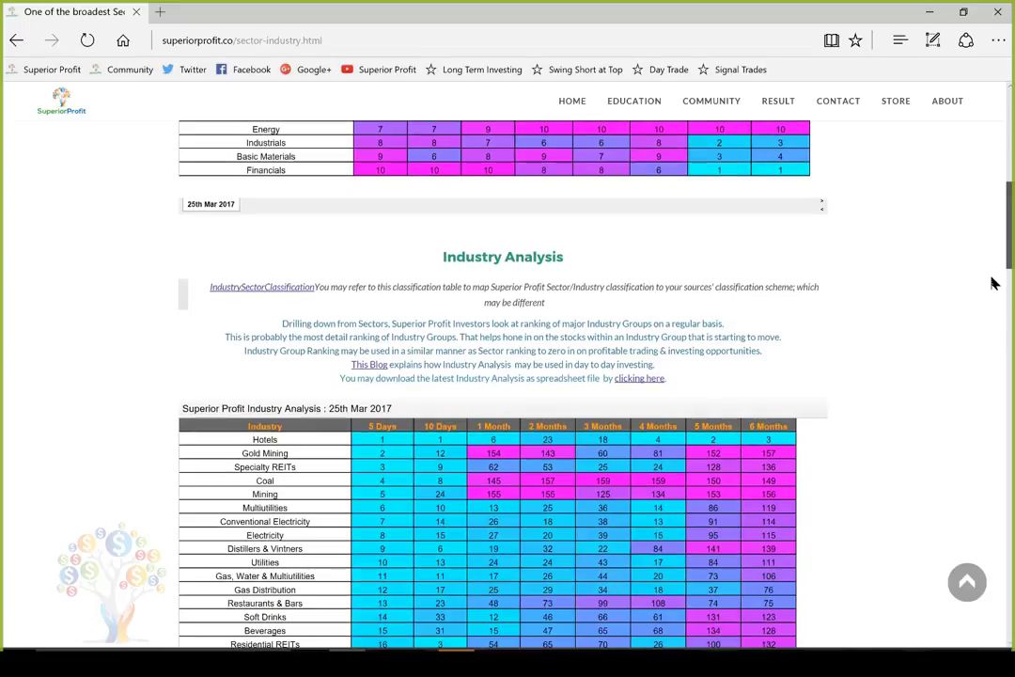
scroll(376, 268, down, 2)
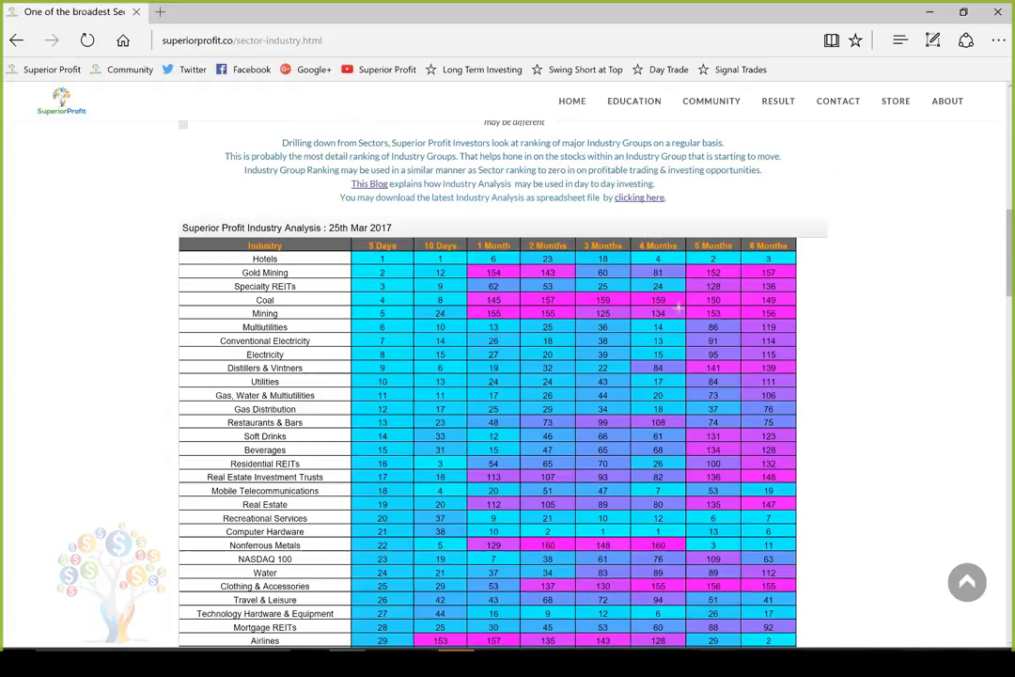
drag(758, 302, 477, 301)
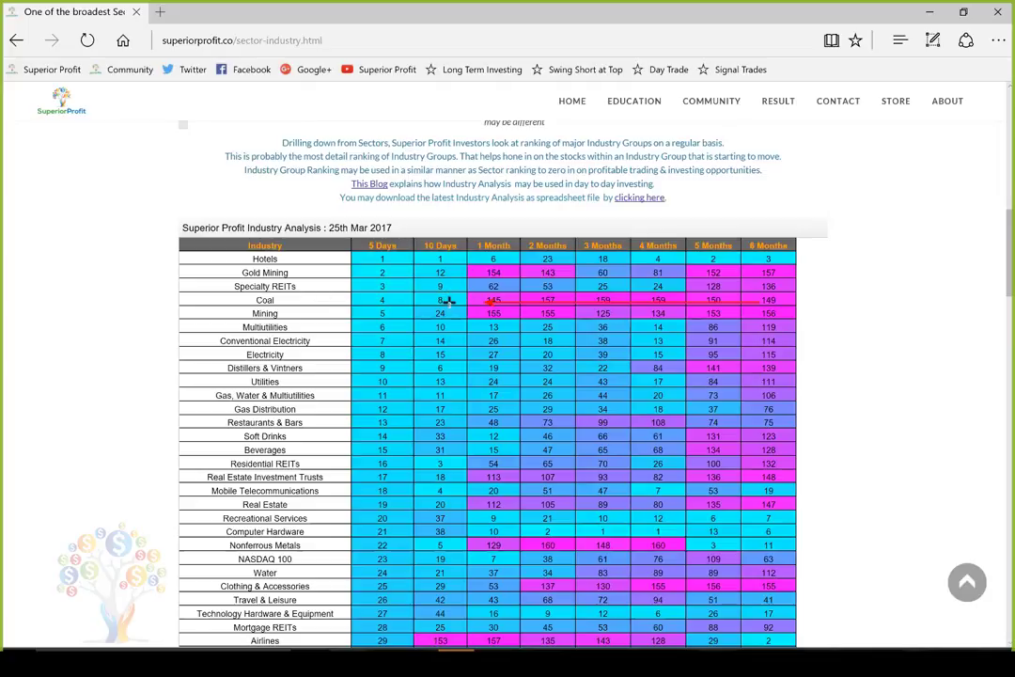
drag(463, 288, 452, 299)
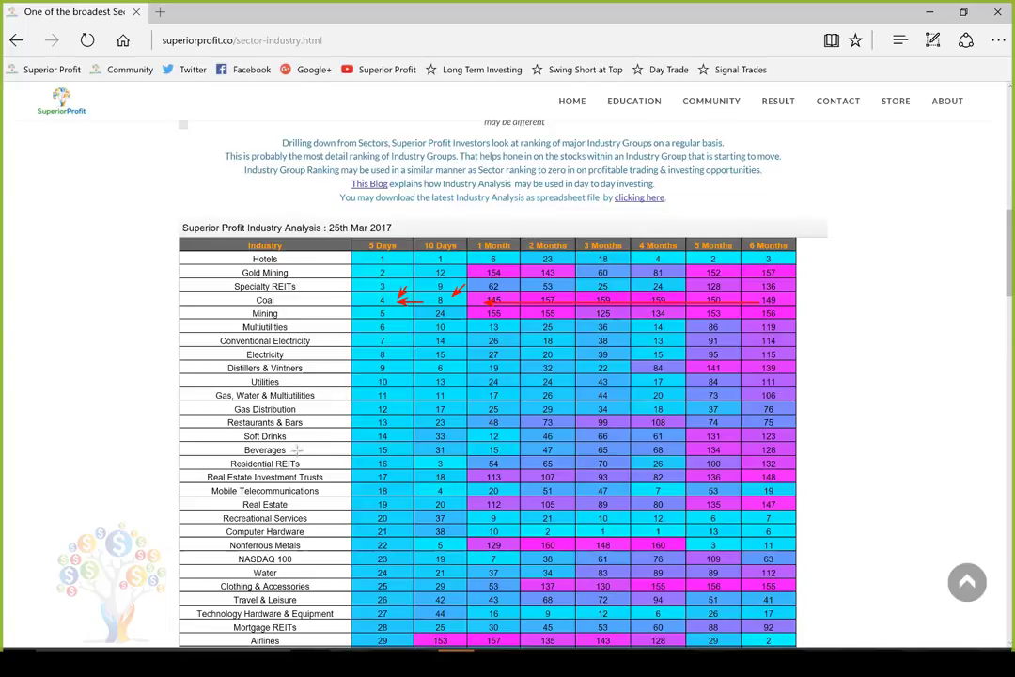
drag(268, 464, 407, 464)
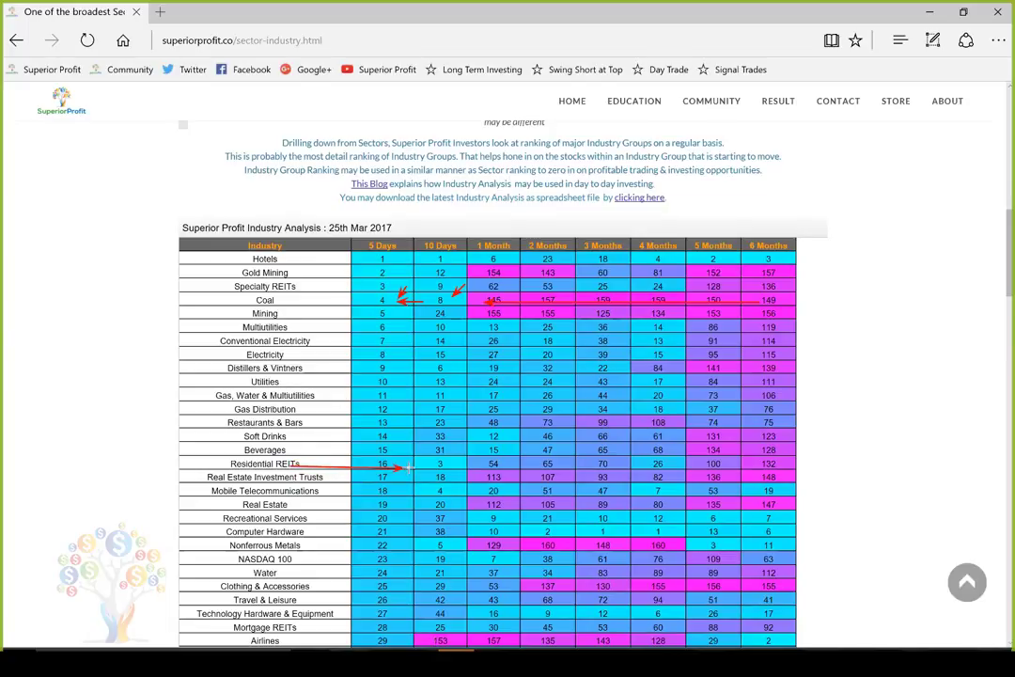
drag(372, 261, 372, 450)
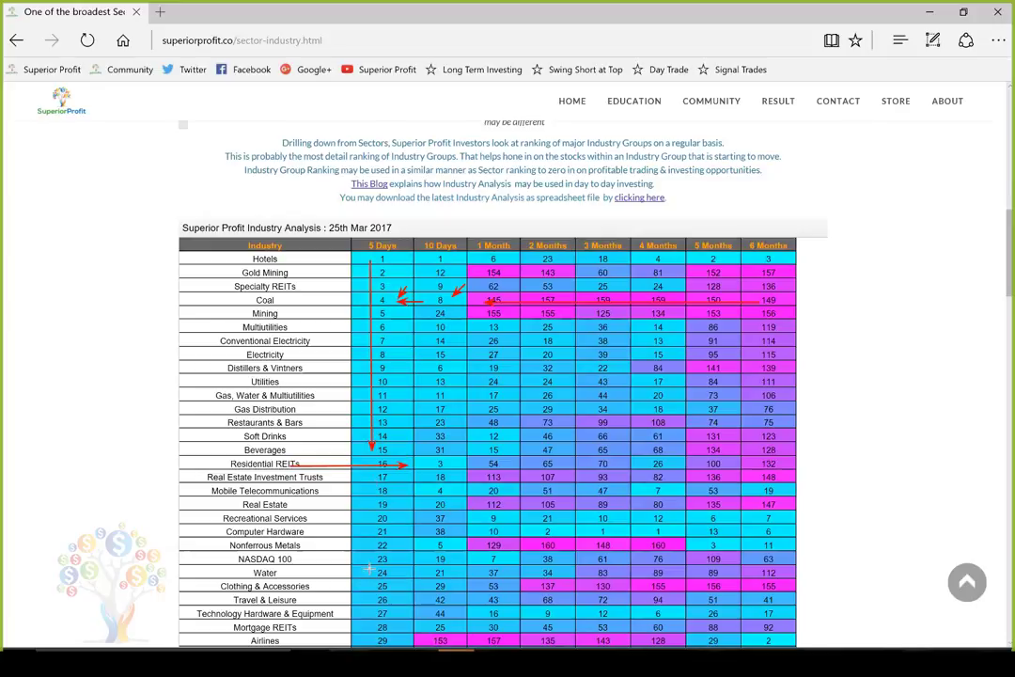
Step: Erase the arrows and bring the lowest-ranked industries at the end of the Industry Analysis table into view
key(e)
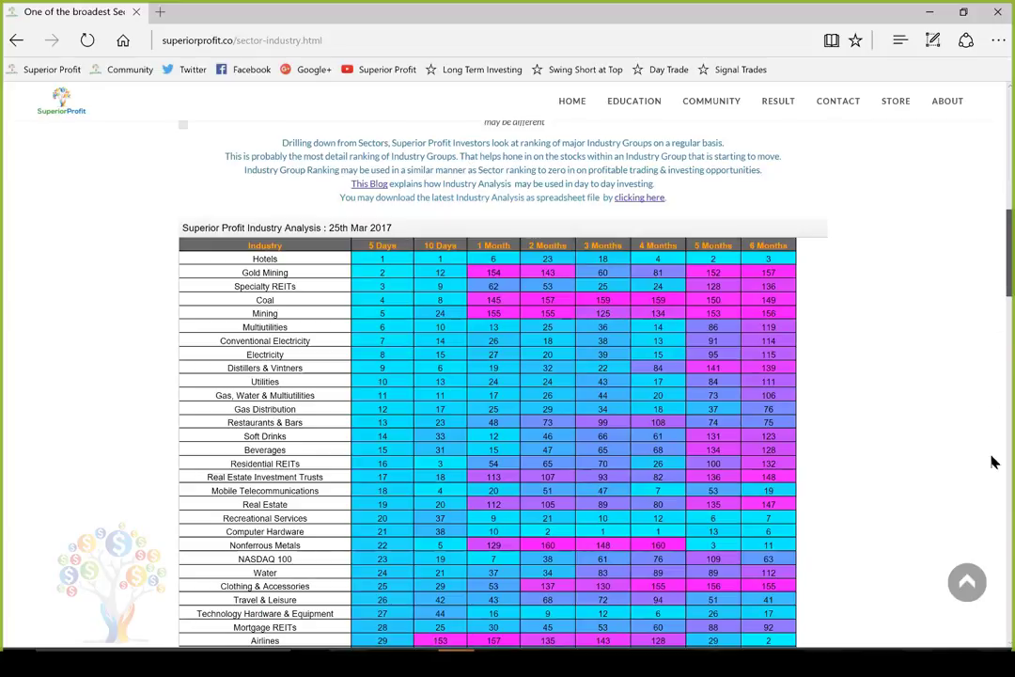
scroll(994, 520, down, 3)
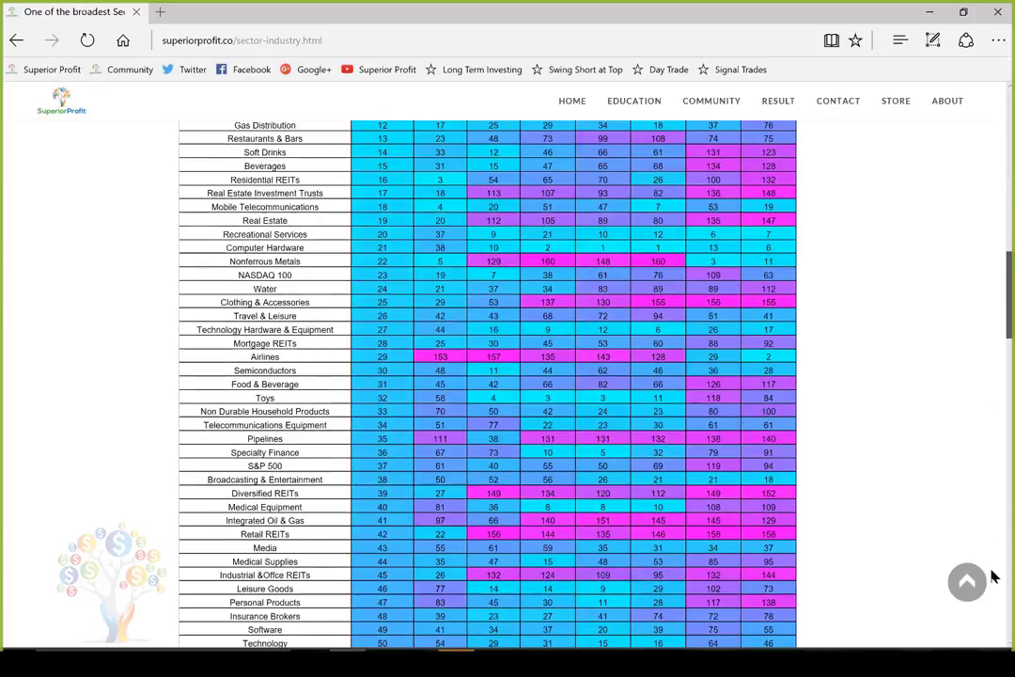
scroll(991, 577, down, 15)
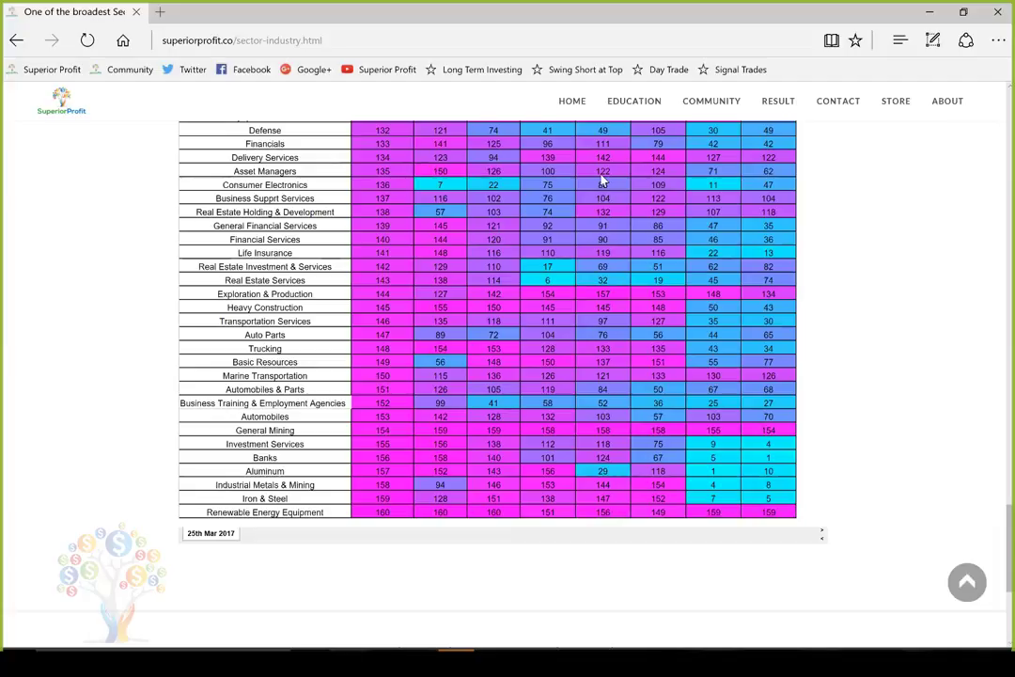
Step: Open the website's Trade Ideas page and enter the Superior Profit Traders Community forum
mouse_move(581, 107)
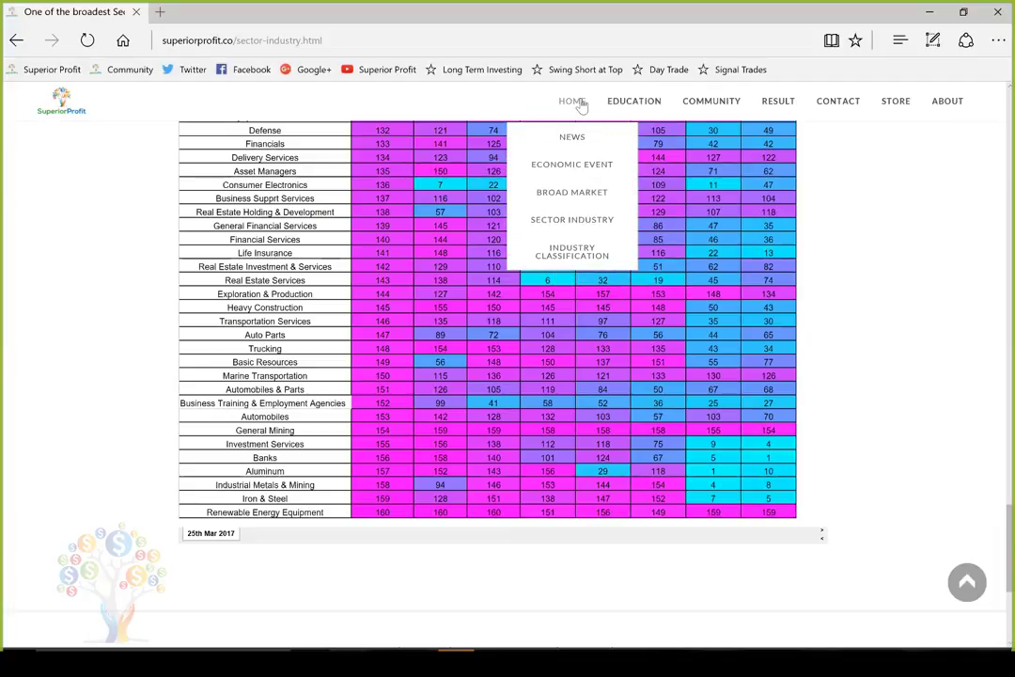
mouse_move(628, 103)
mouse_move(710, 100)
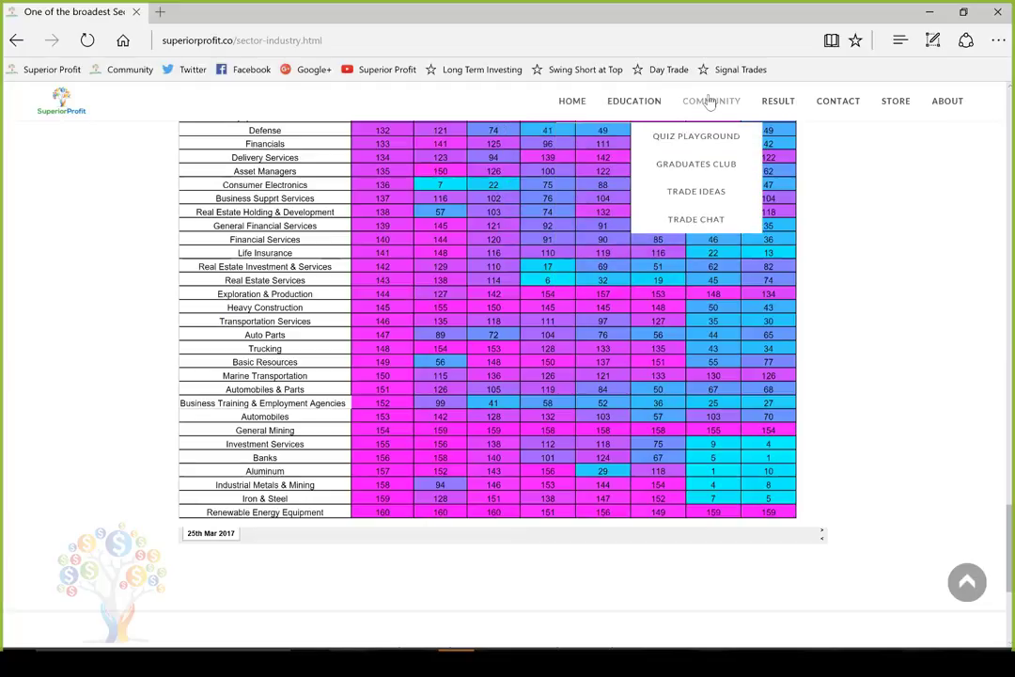
click(710, 195)
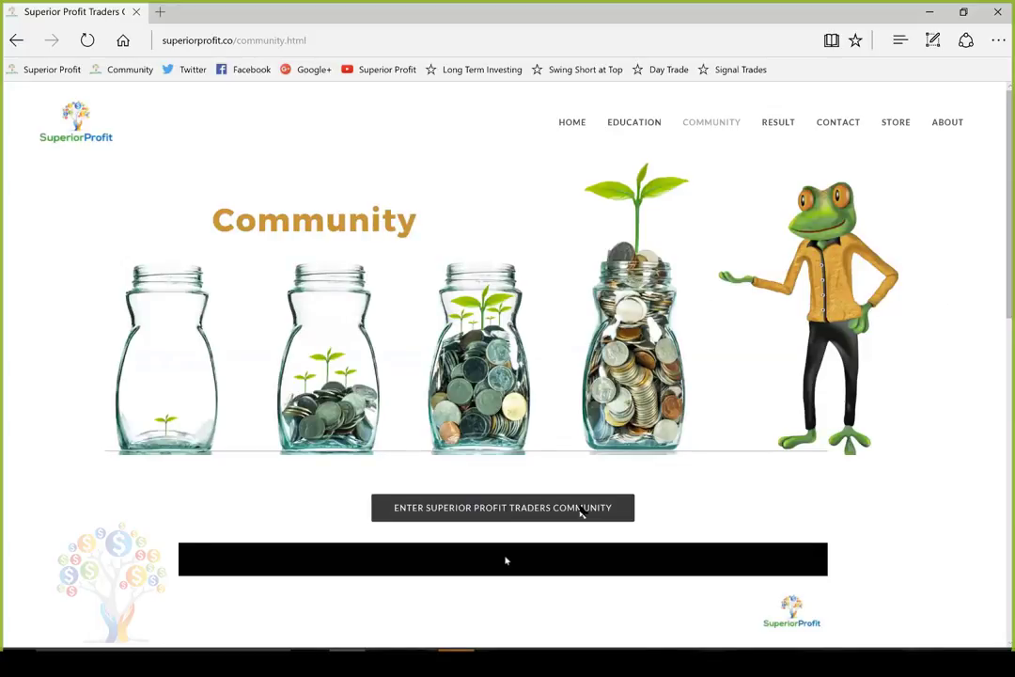
click(527, 508)
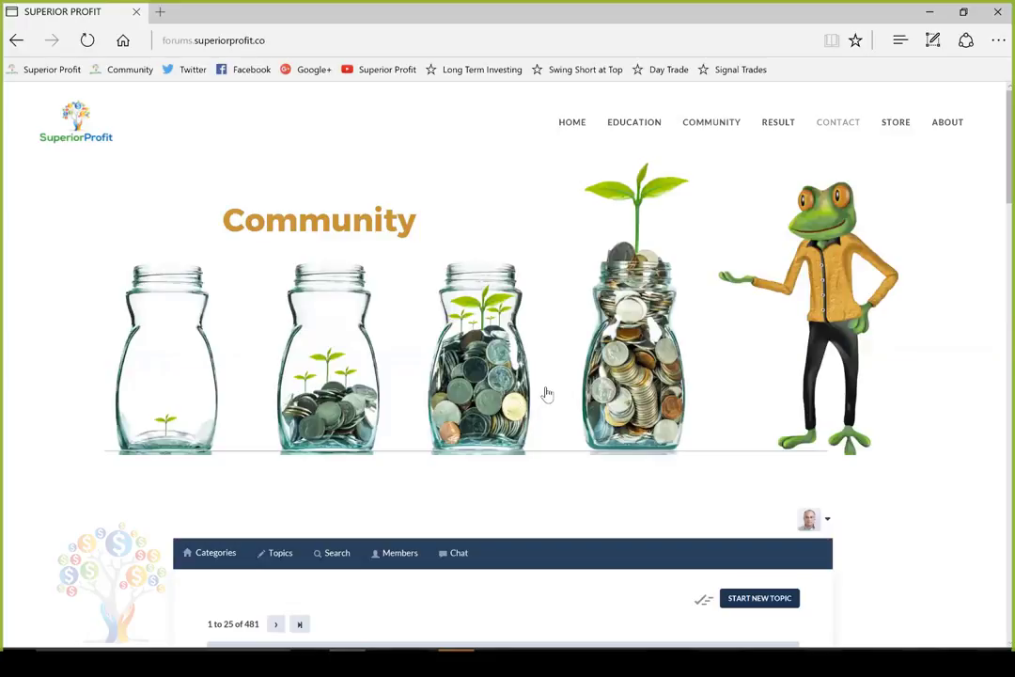
Step: Look through the forum's latest topics, and list the topics by New instead
scroll(548, 393, down, 2)
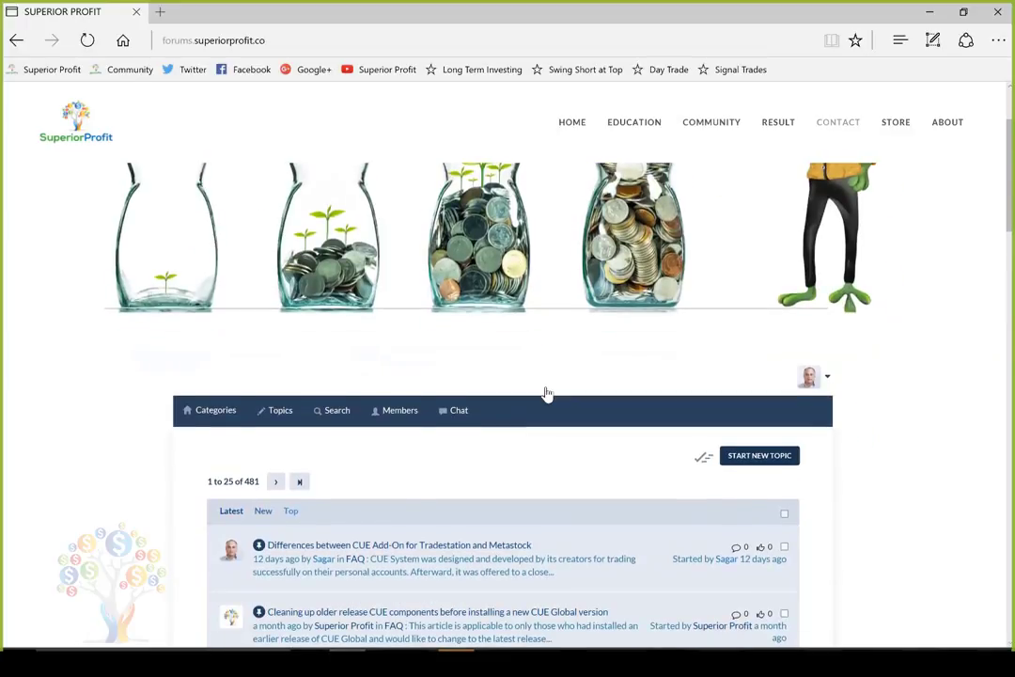
scroll(547, 393, down, 3)
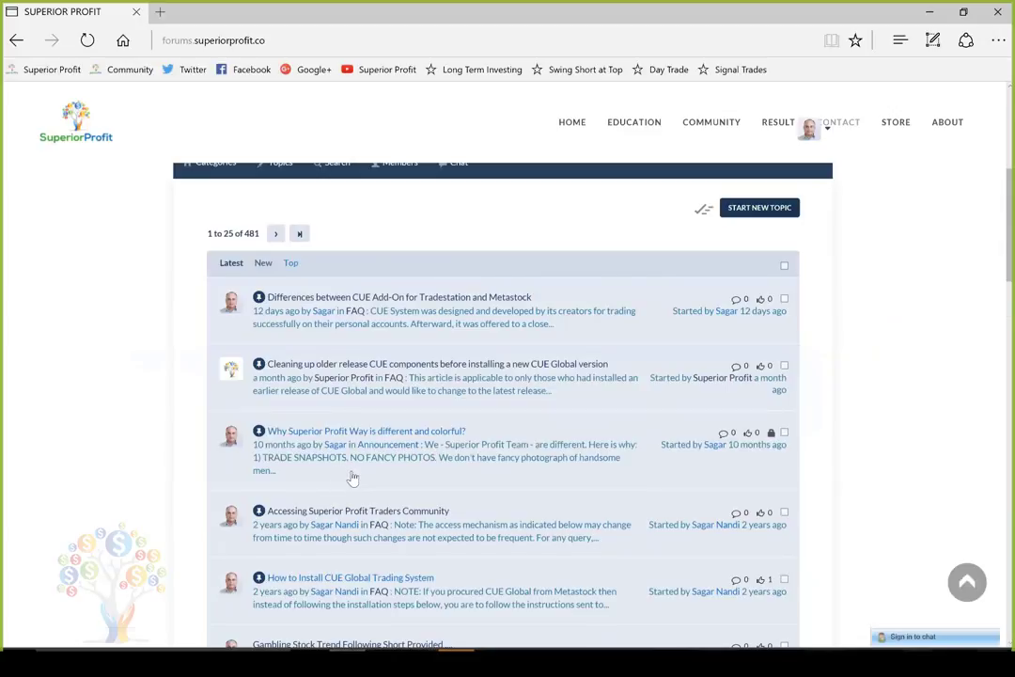
scroll(352, 477, down, 2)
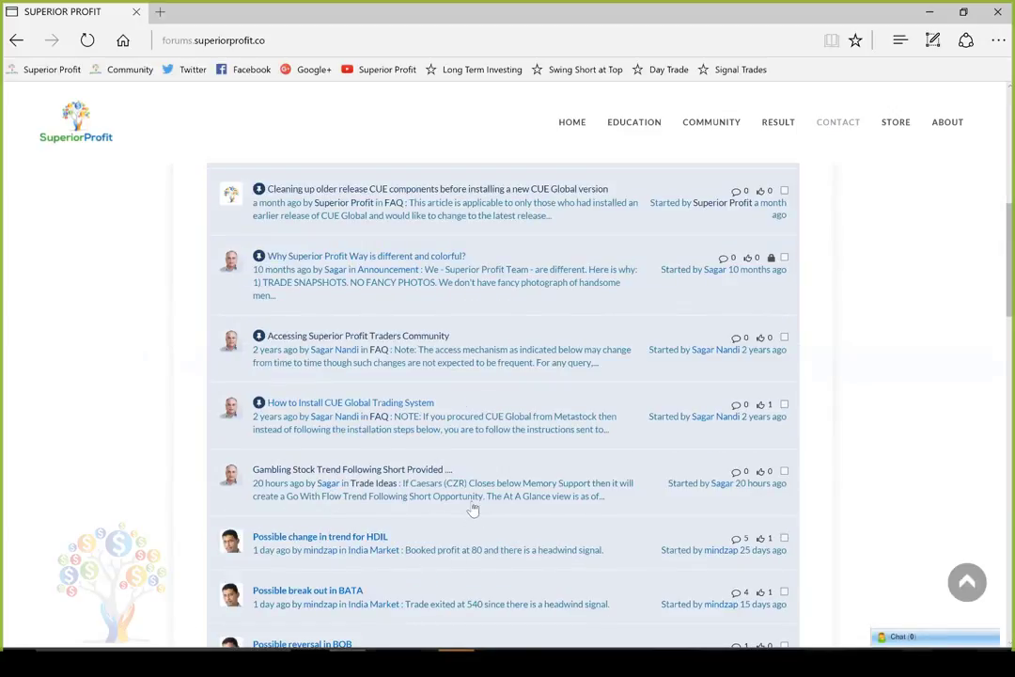
scroll(252, 312, down, 2)
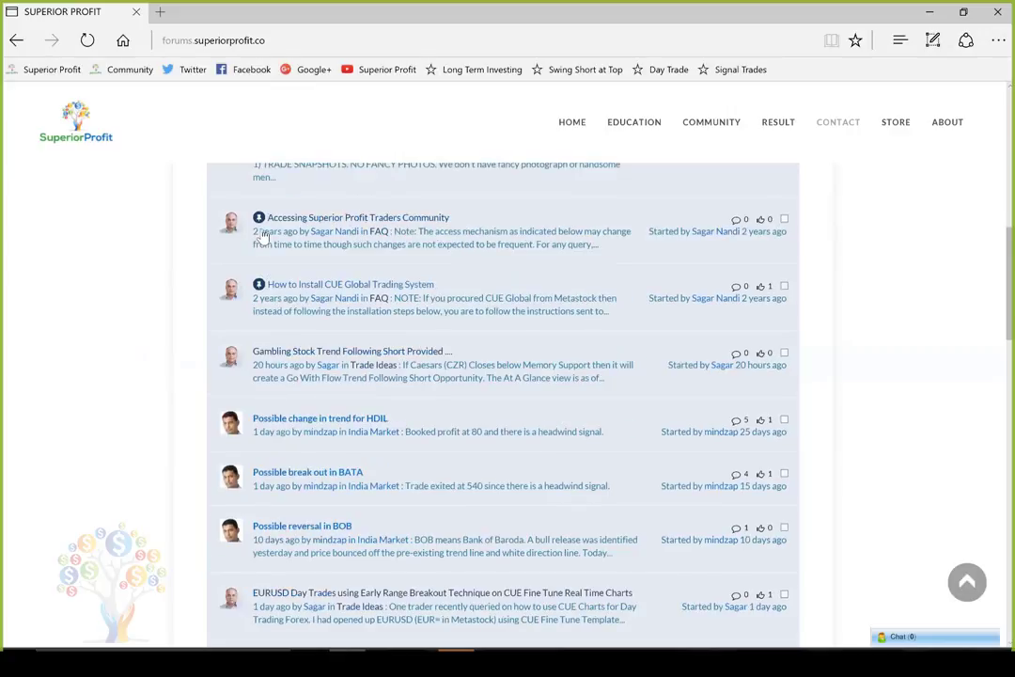
scroll(264, 237, up, 3)
click(263, 229)
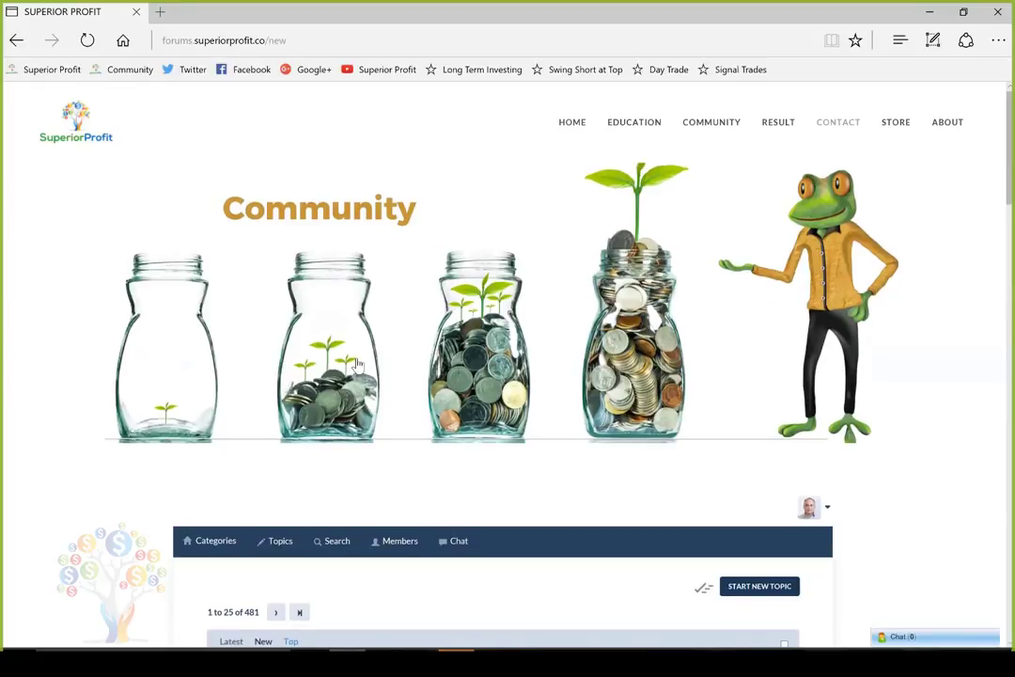
scroll(357, 364, down, 3)
scroll(300, 353, down, 2)
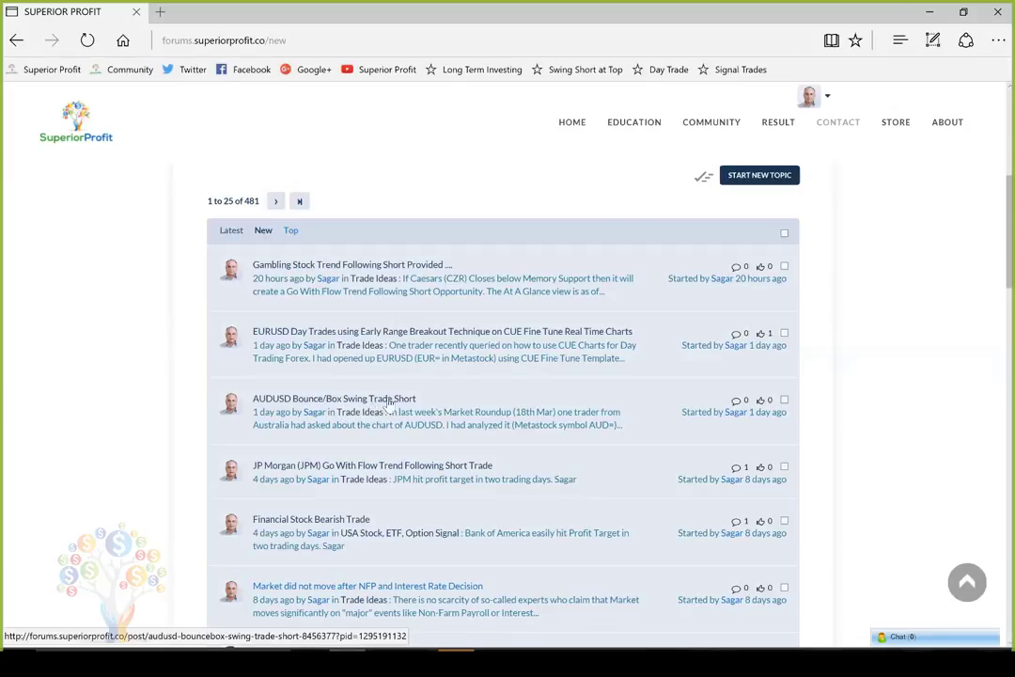
Step: Open the EURUSD Day Trades Early Range Breakout topic in a new tab and enlarge its 23rd Mar chart
middle_click(331, 334)
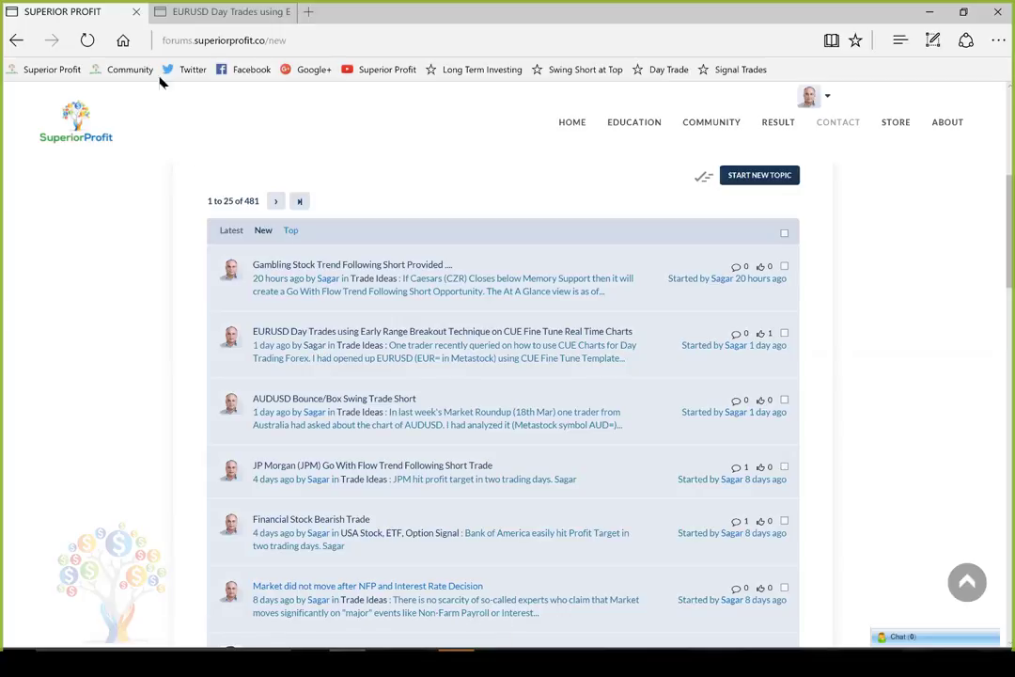
click(471, 375)
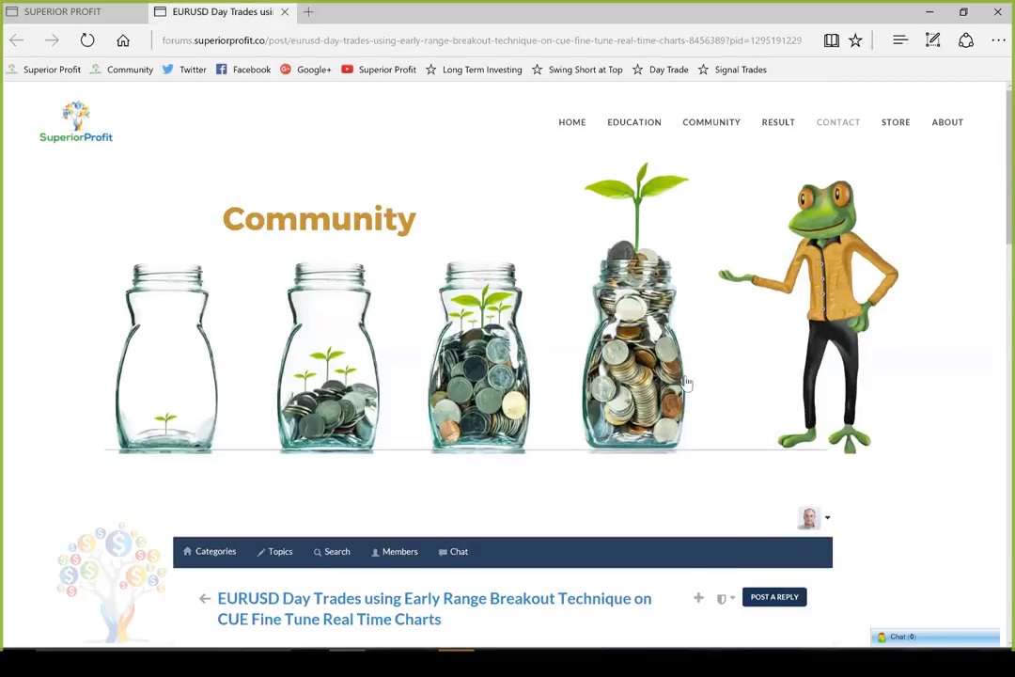
scroll(704, 381, down, 2)
scroll(722, 380, down, 1)
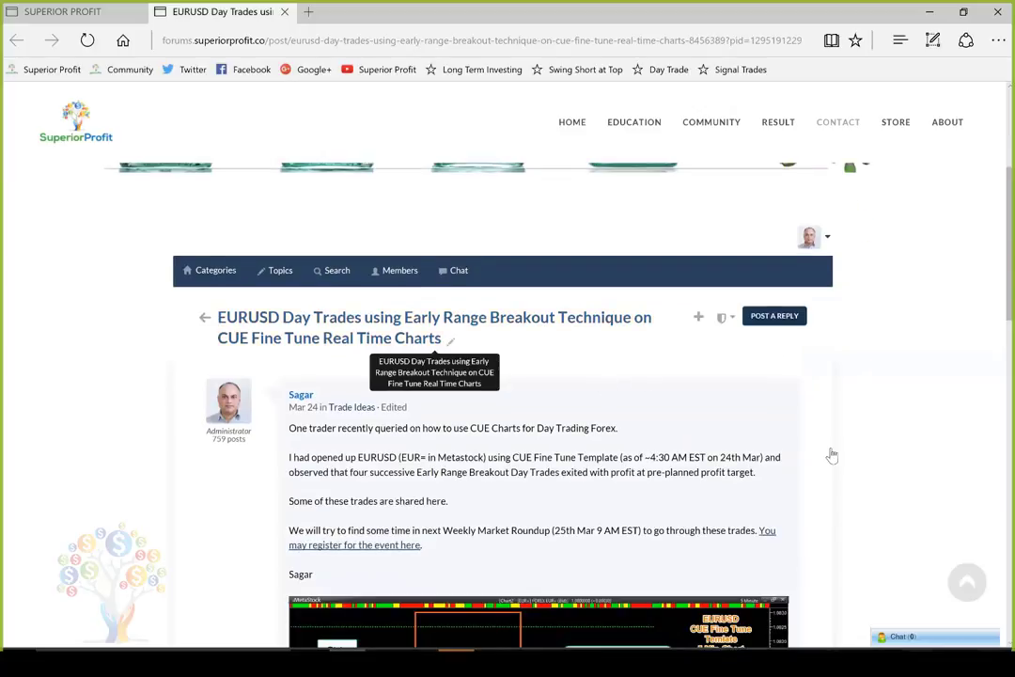
scroll(924, 436, down, 3)
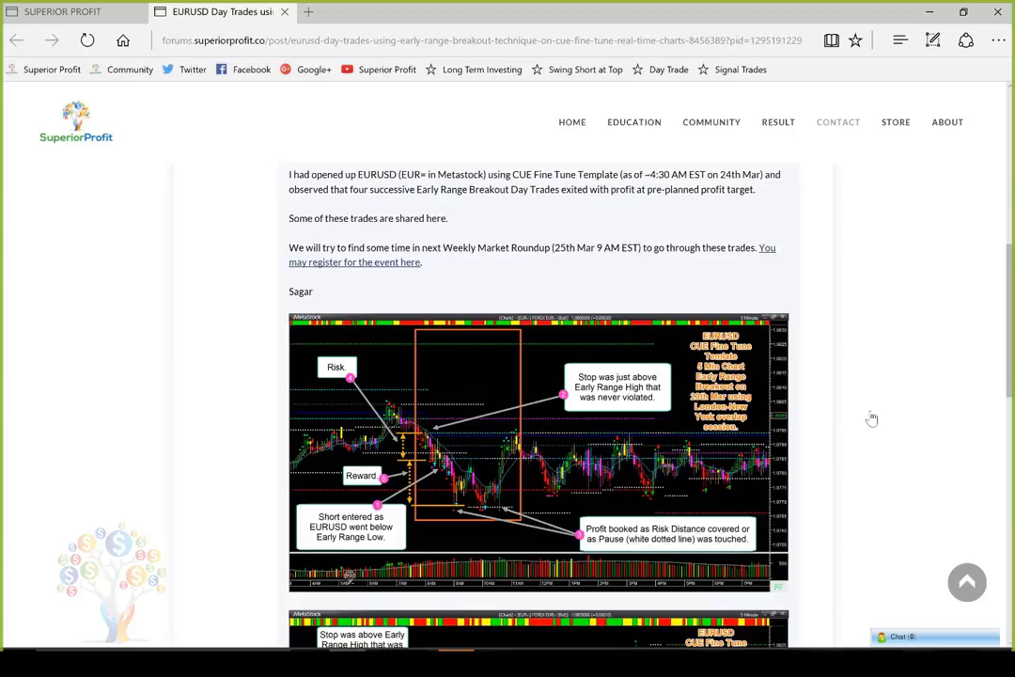
scroll(485, 312, down, 1)
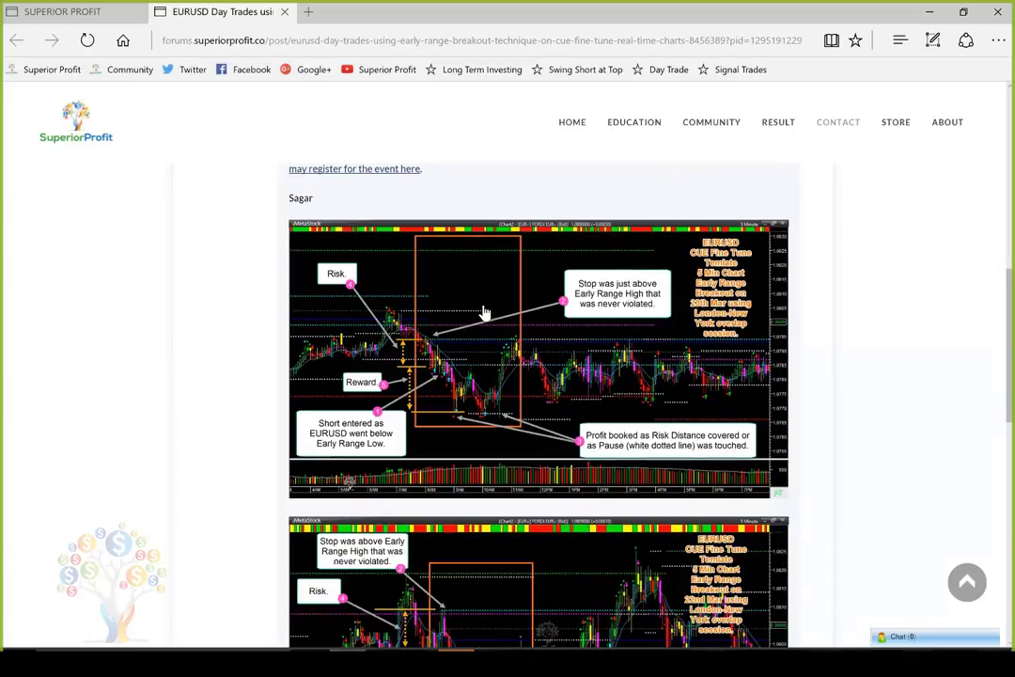
scroll(485, 312, down, 1)
click(699, 379)
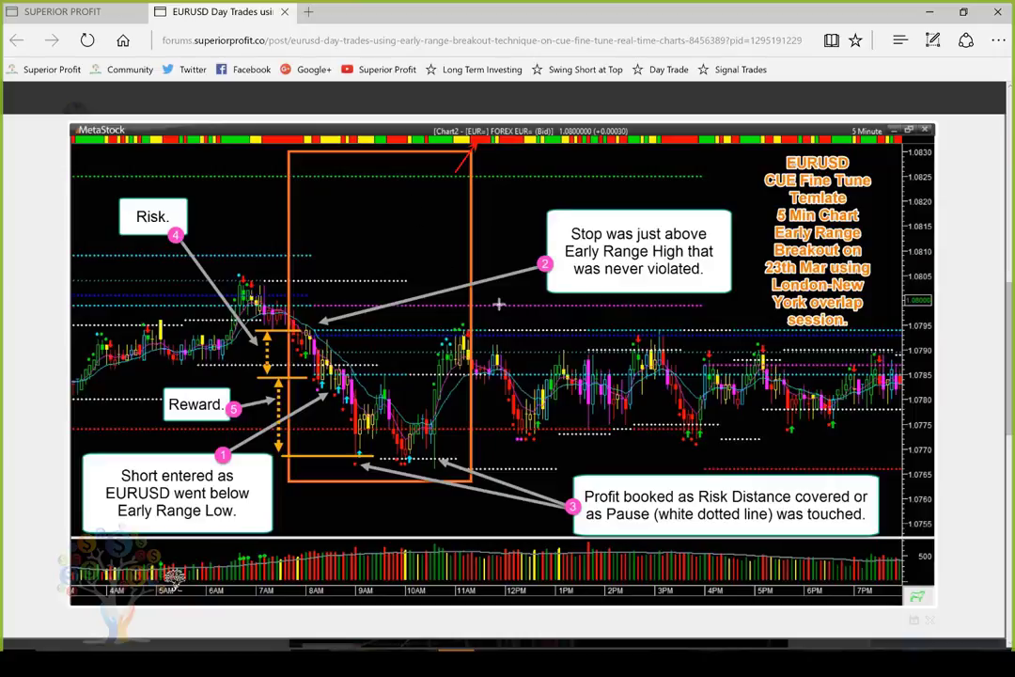
Step: Return to the forum's topic list tab and show the options under Contact in the site header
click(61, 13)
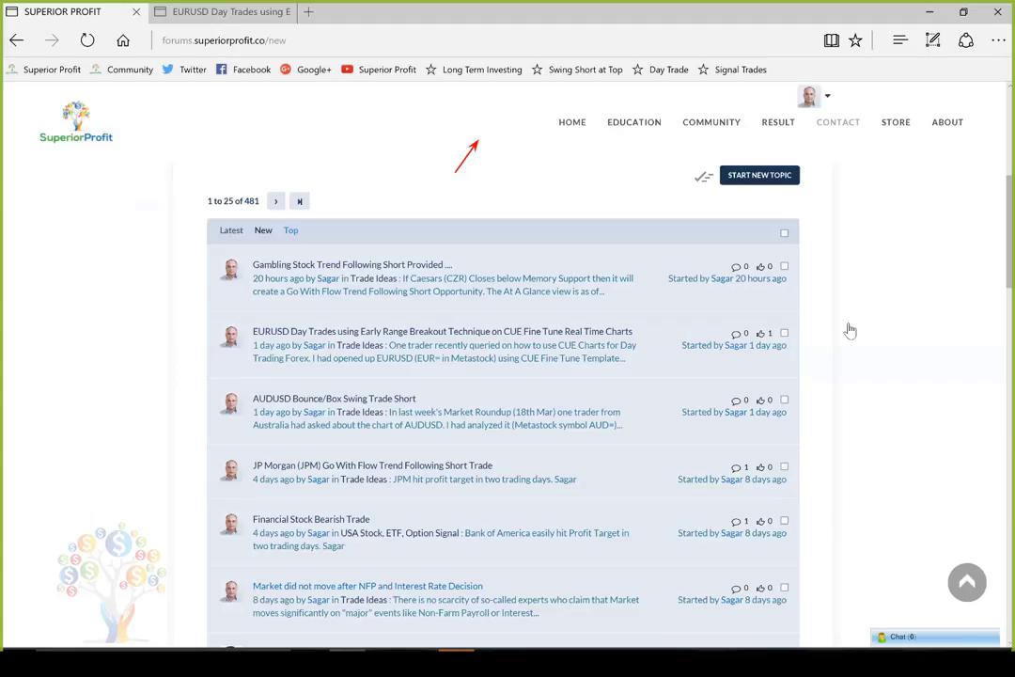
scroll(716, 122, up, 5)
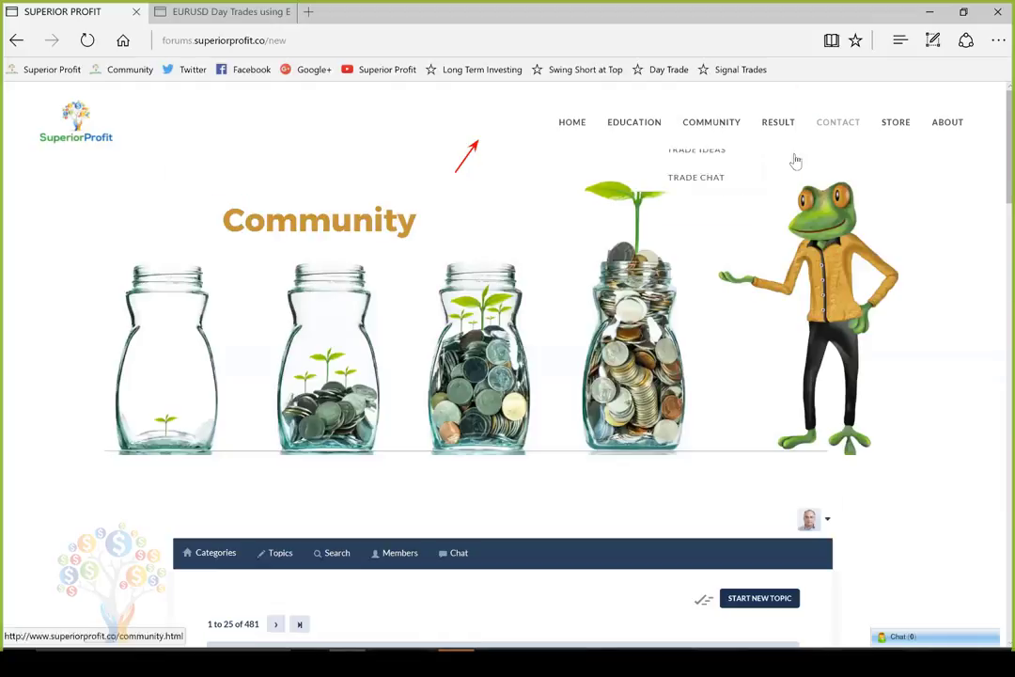
mouse_move(837, 124)
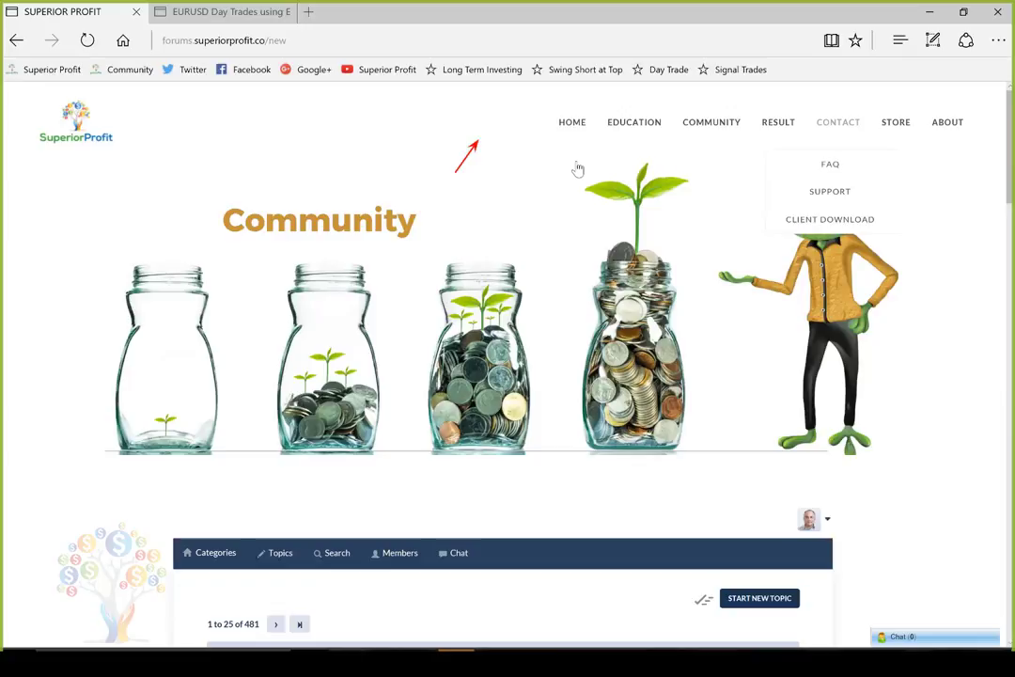
Step: Close the enlarged chart in the EURUSD topic and switch to MetaStock
click(179, 20)
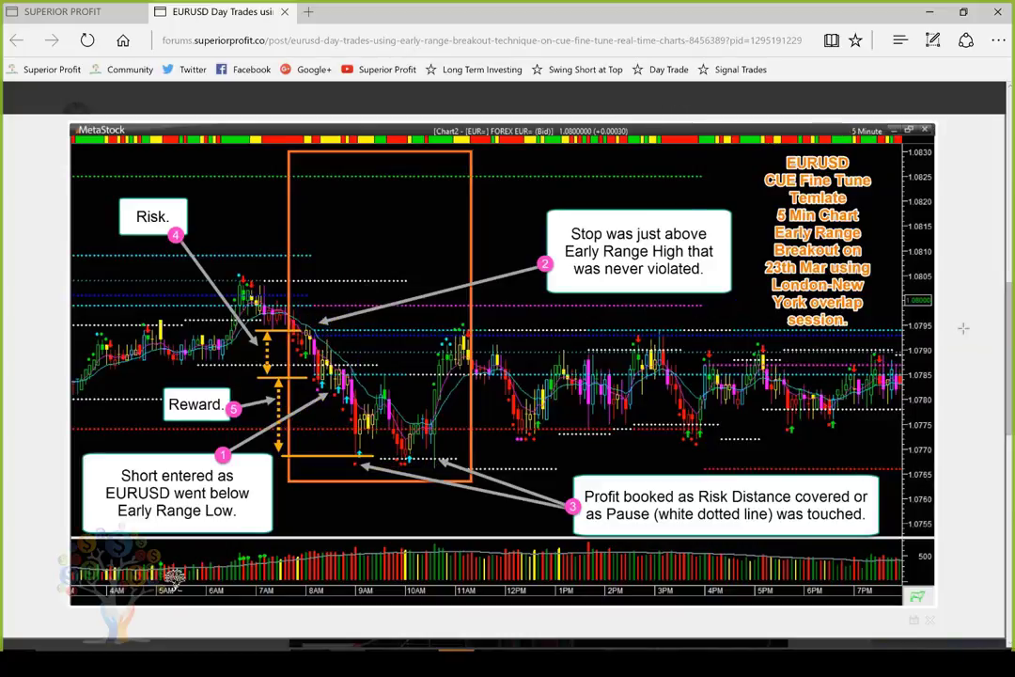
click(762, 326)
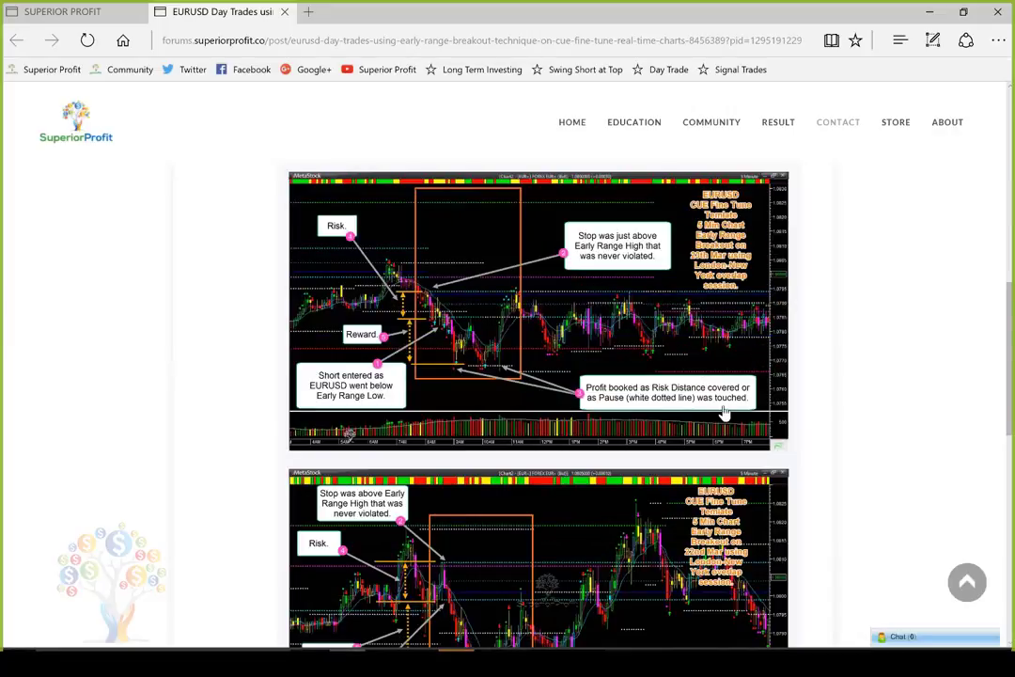
click(663, 482)
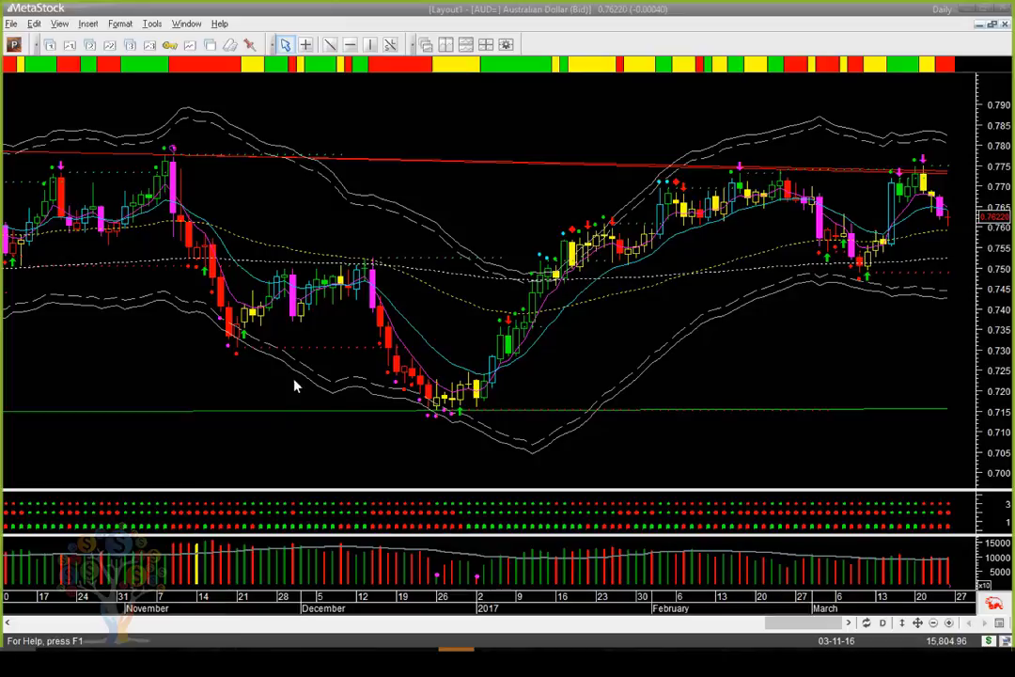
Step: Run the Forex (London NY Overlap) CUE Global Sample installer and overwrite the duplicate Benchmark, Liquidity and Session indicators
key(super)
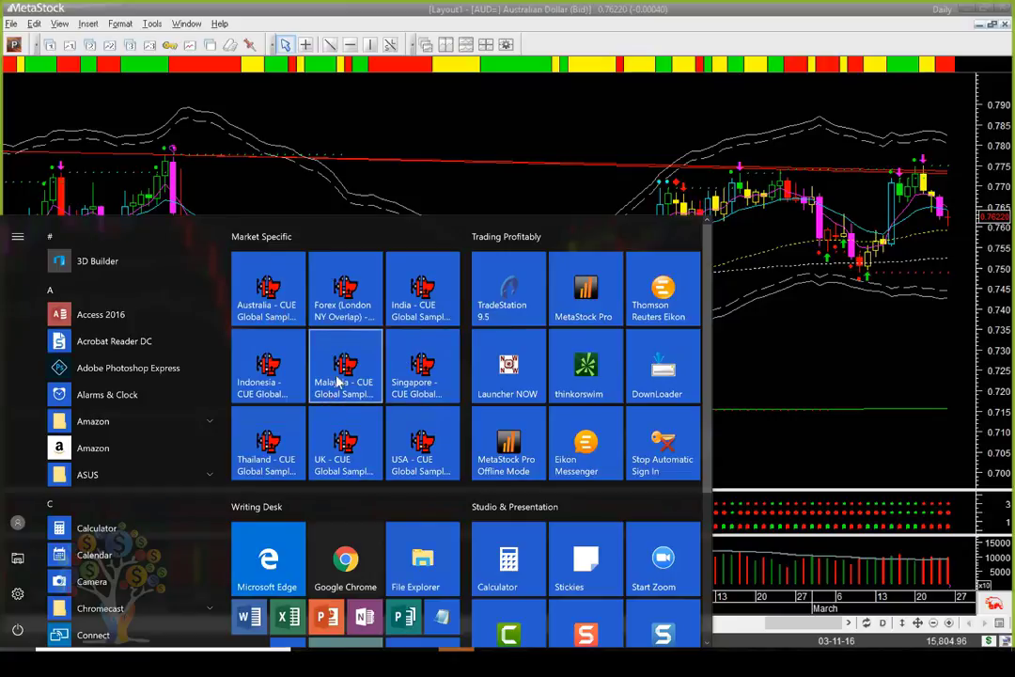
click(345, 320)
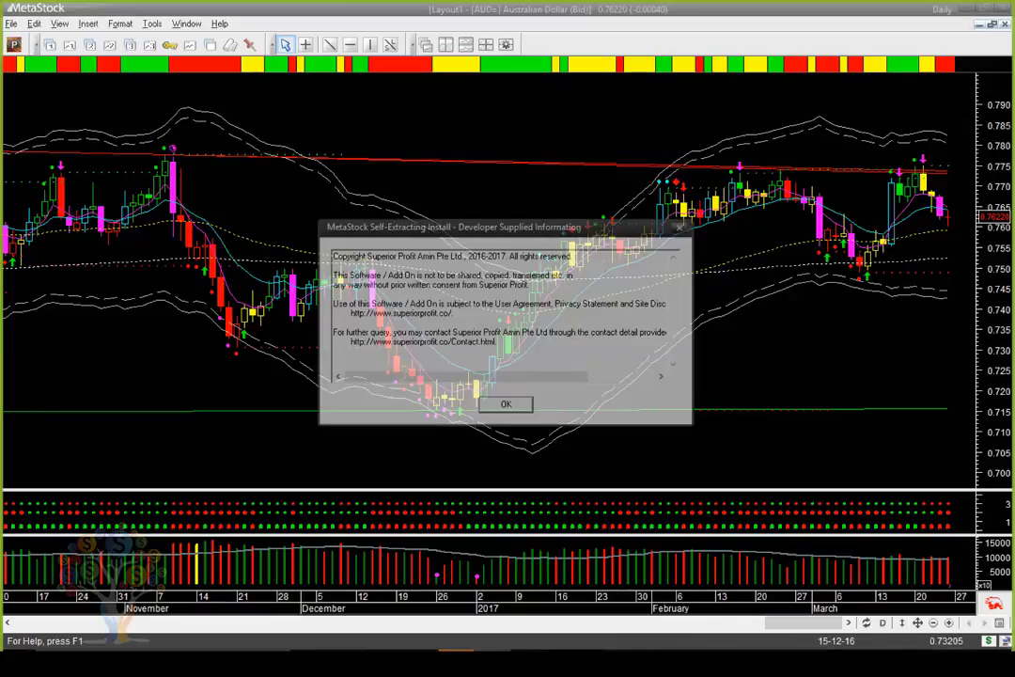
click(507, 406)
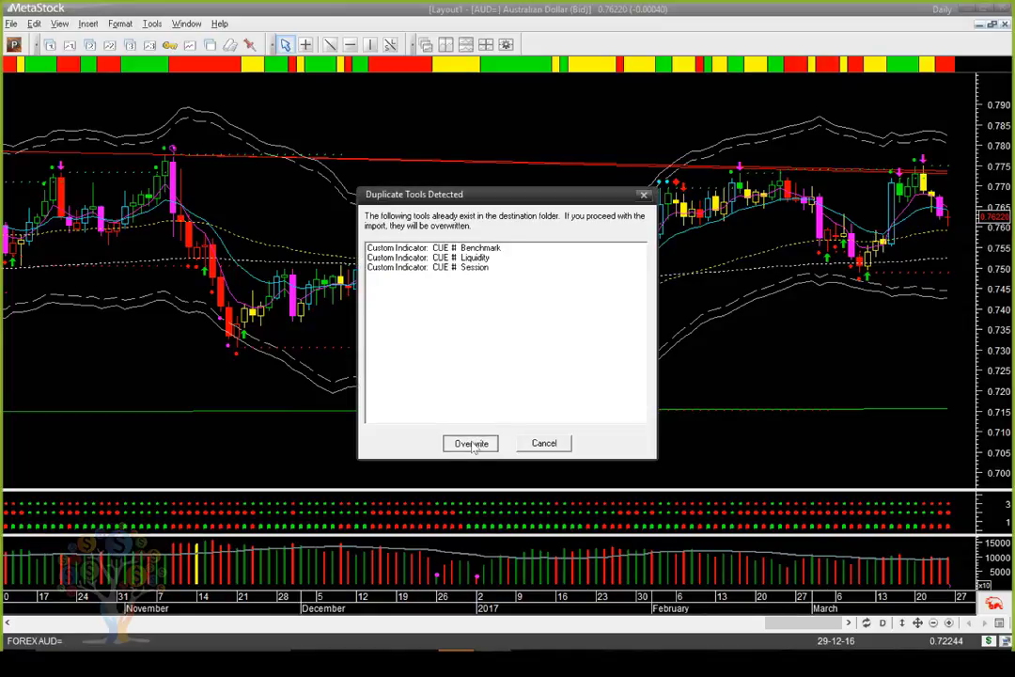
click(471, 443)
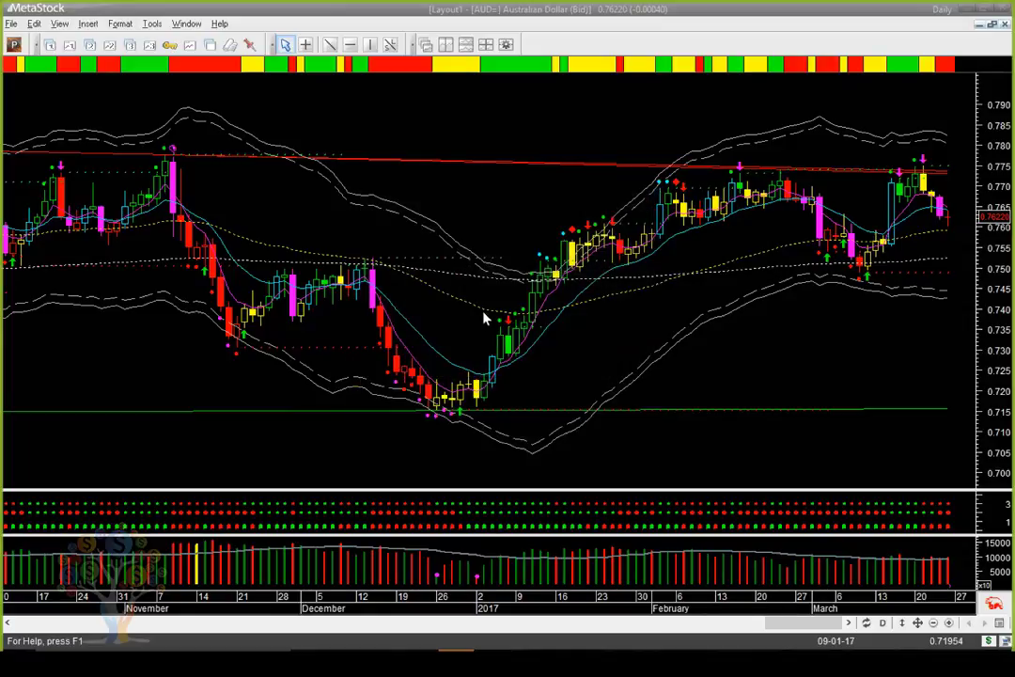
Step: Close the Australian Dollar layout without saving its changes
click(11, 23)
click(36, 106)
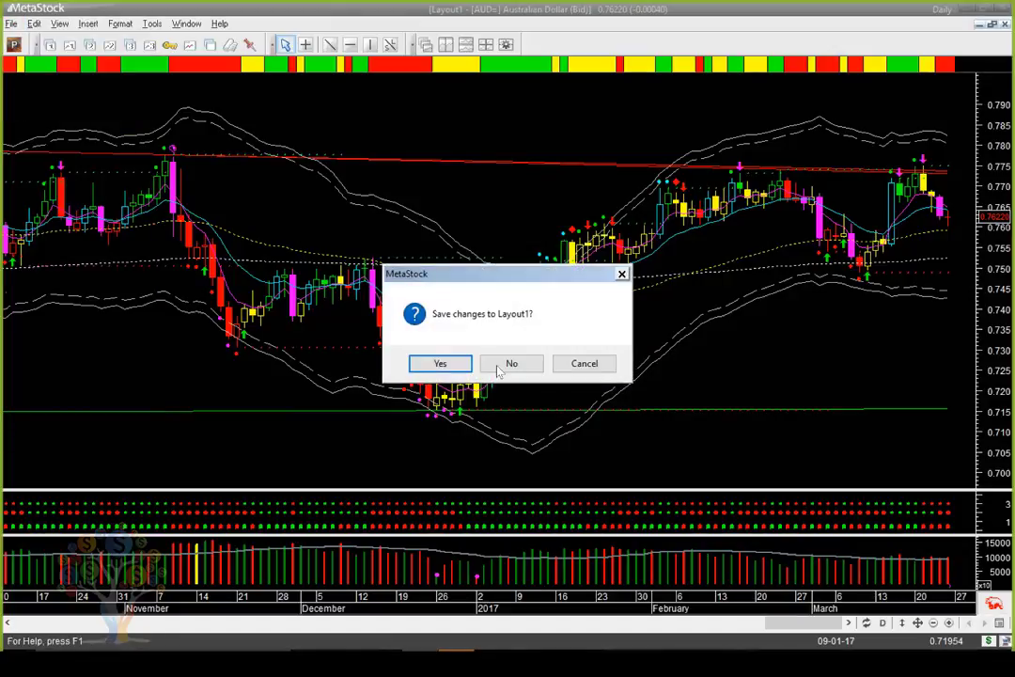
click(509, 364)
Step: Open a chart of EUR= from the Power Console with the Cue Fine Tune - 5 Minute template
click(11, 45)
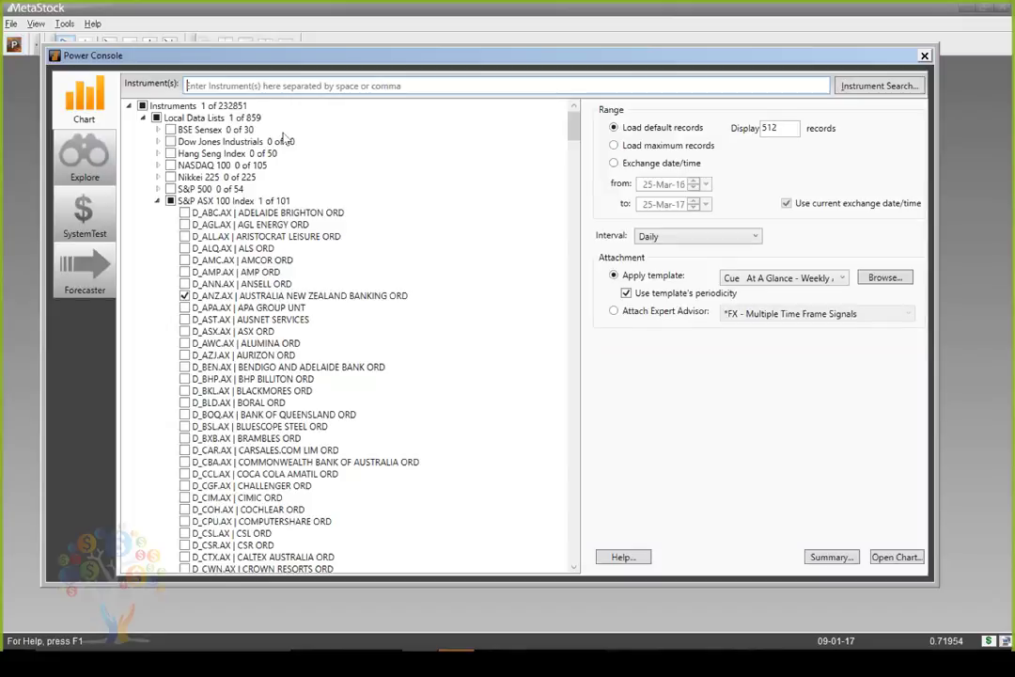
text(eur=)
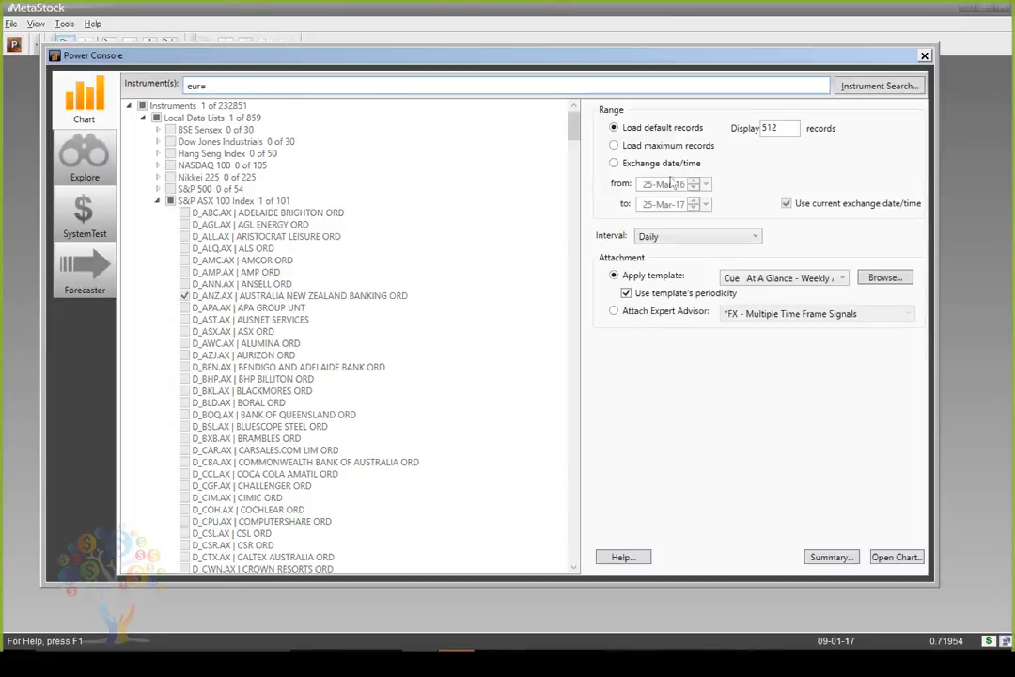
click(766, 278)
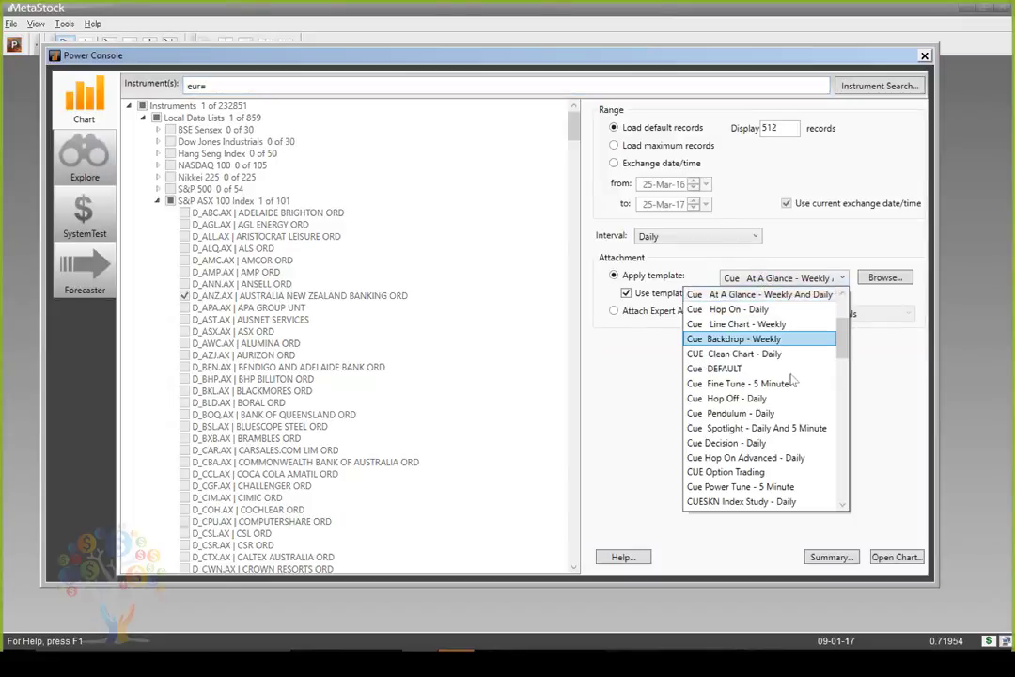
click(729, 383)
click(882, 560)
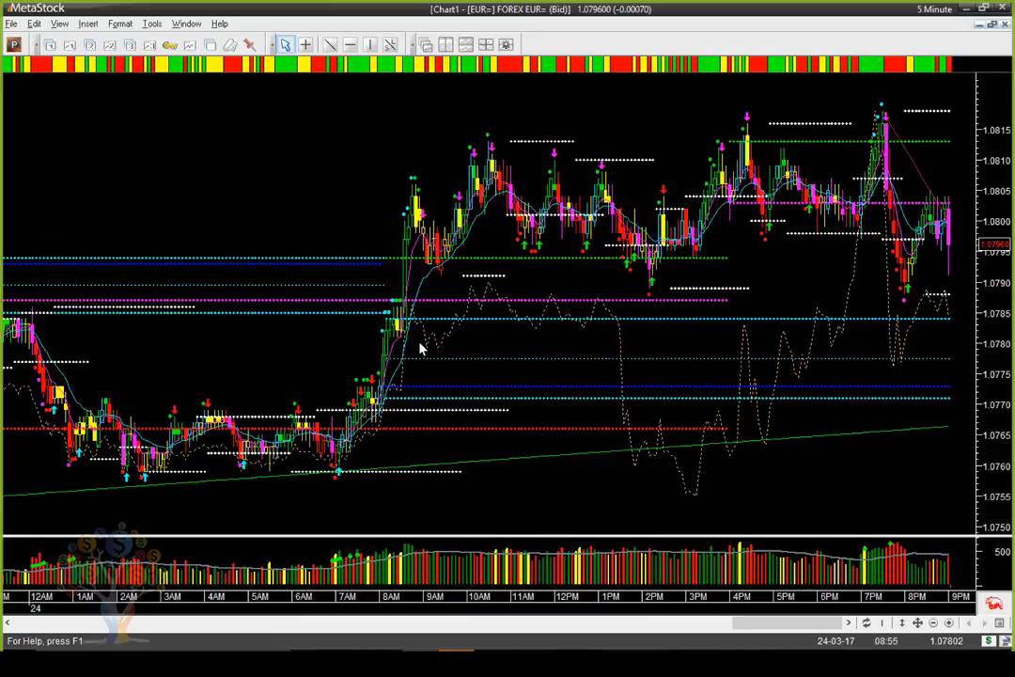
Step: Mark the range lines after 8 AM and the distances around them with yellow arrows on the EUR= chart, and erase all arrows
mouse_move(399, 340)
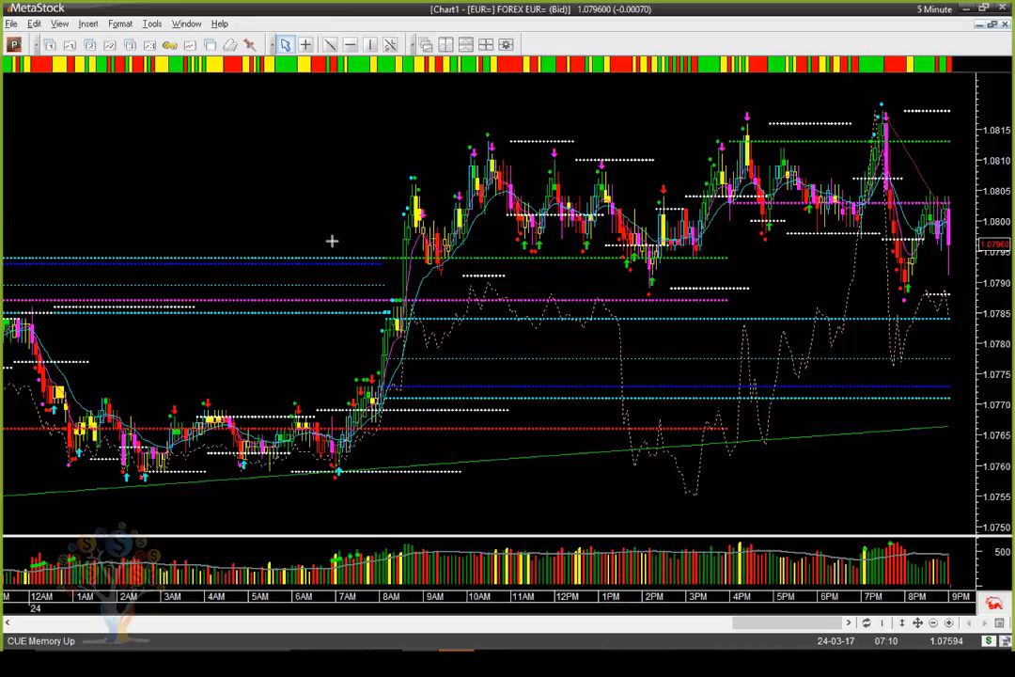
drag(313, 220, 362, 296)
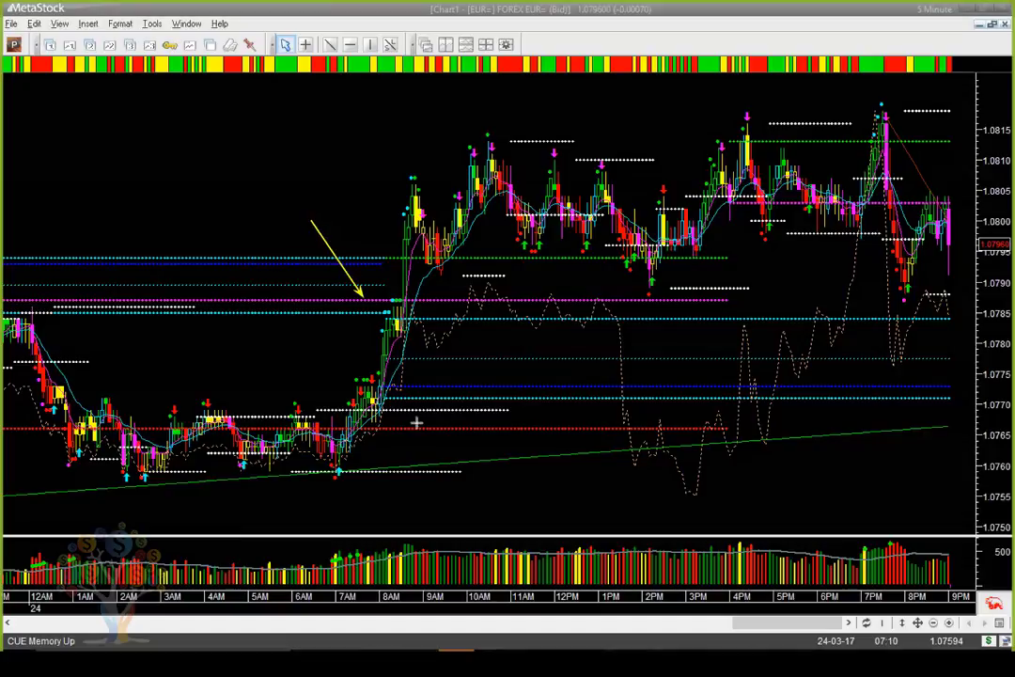
drag(396, 437, 408, 404)
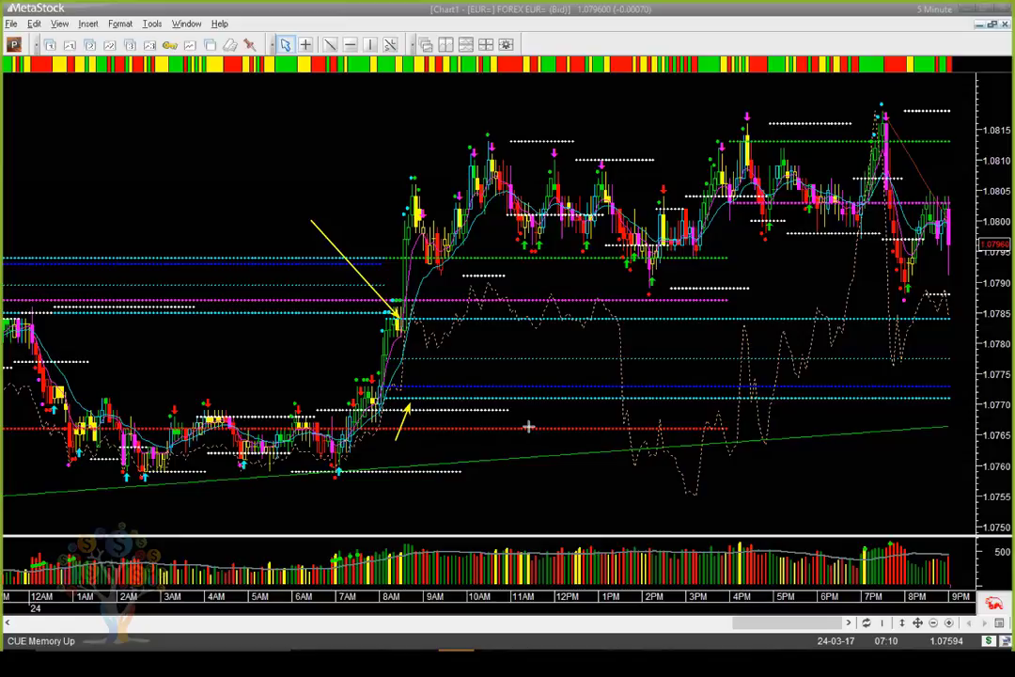
drag(442, 333, 399, 324)
drag(385, 437, 406, 406)
drag(462, 325, 464, 383)
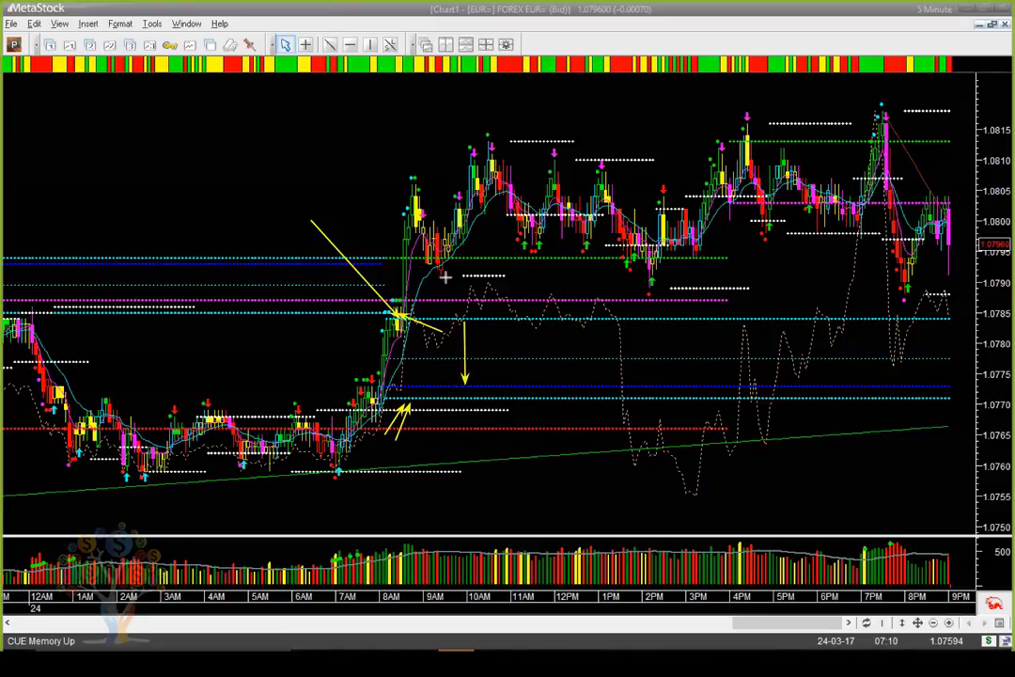
drag(469, 239, 469, 287)
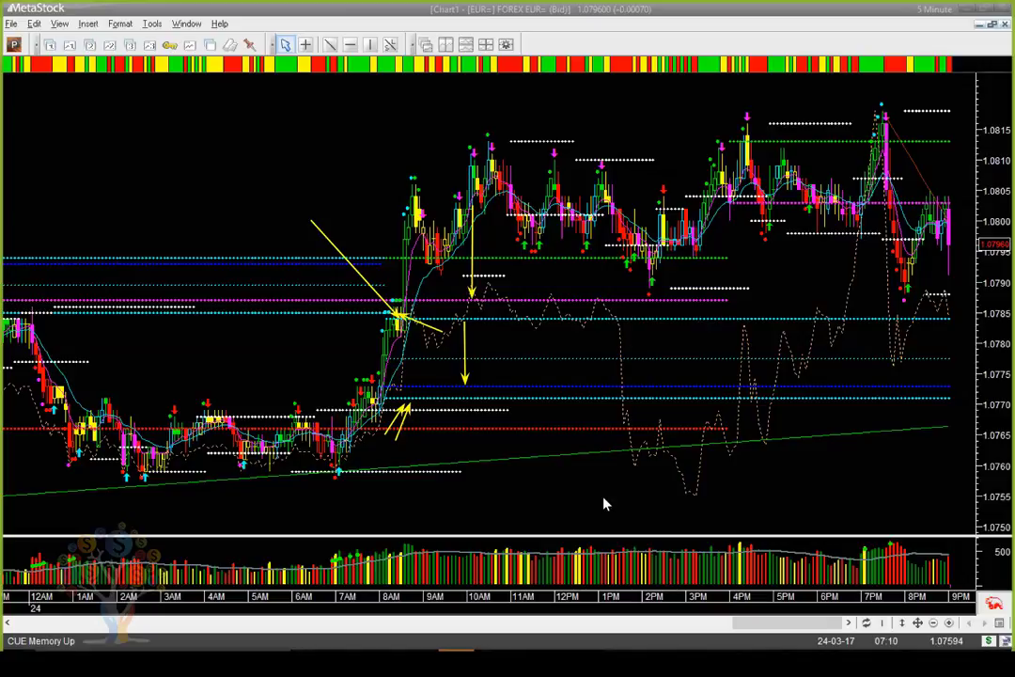
key(Escape)
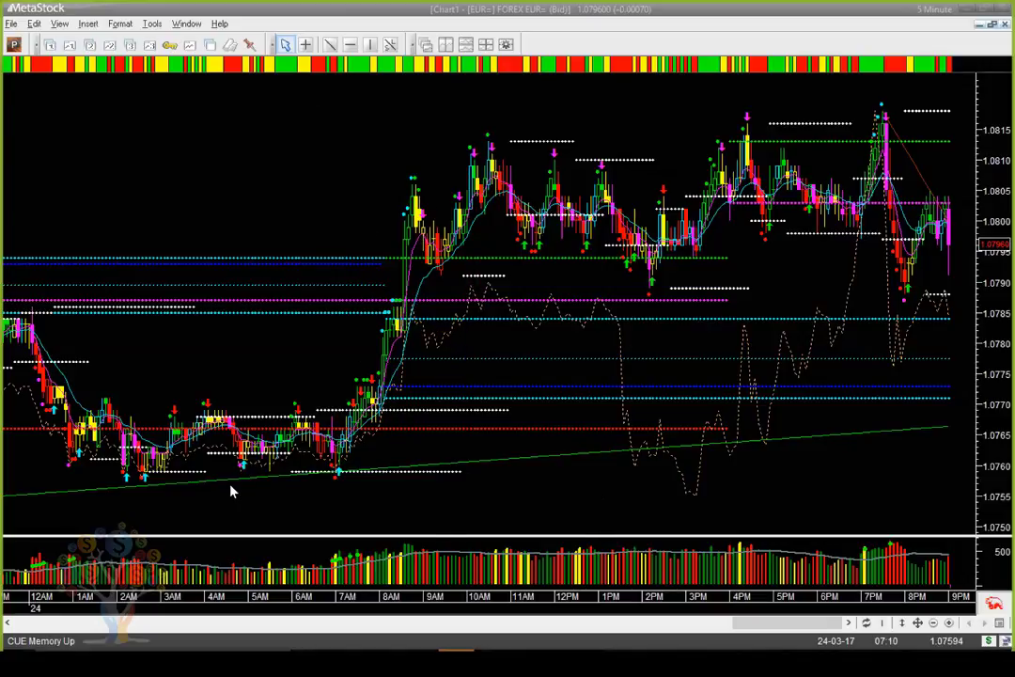
Step: Move the EUR= chart back to 22 March and inspect the price data of the 8:25 AM bar
click(48, 625)
click(49, 625)
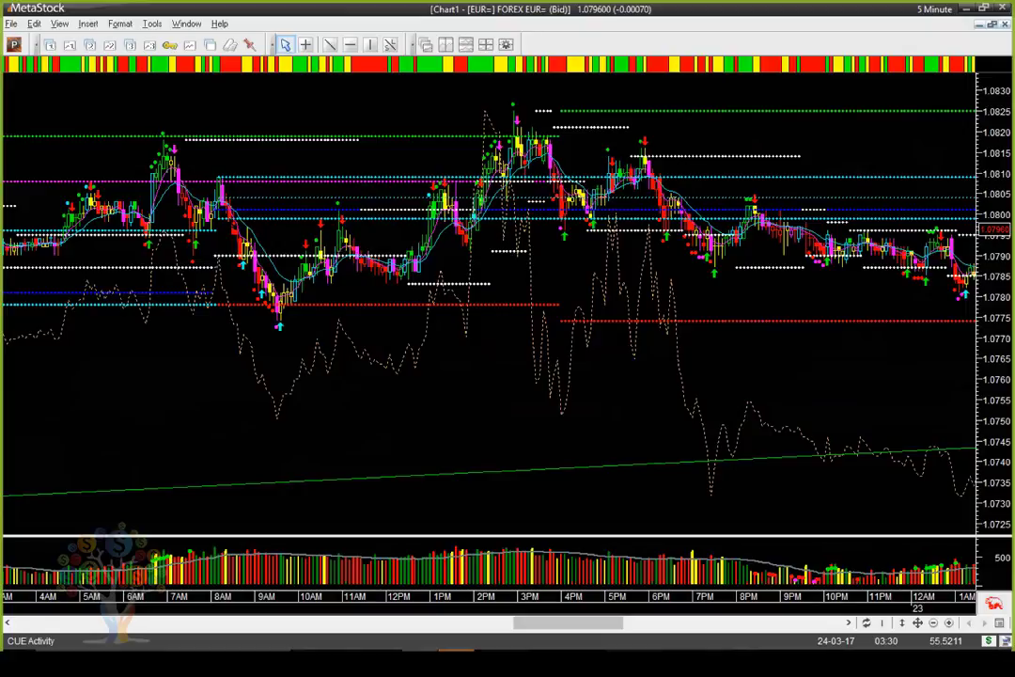
mouse_move(230, 230)
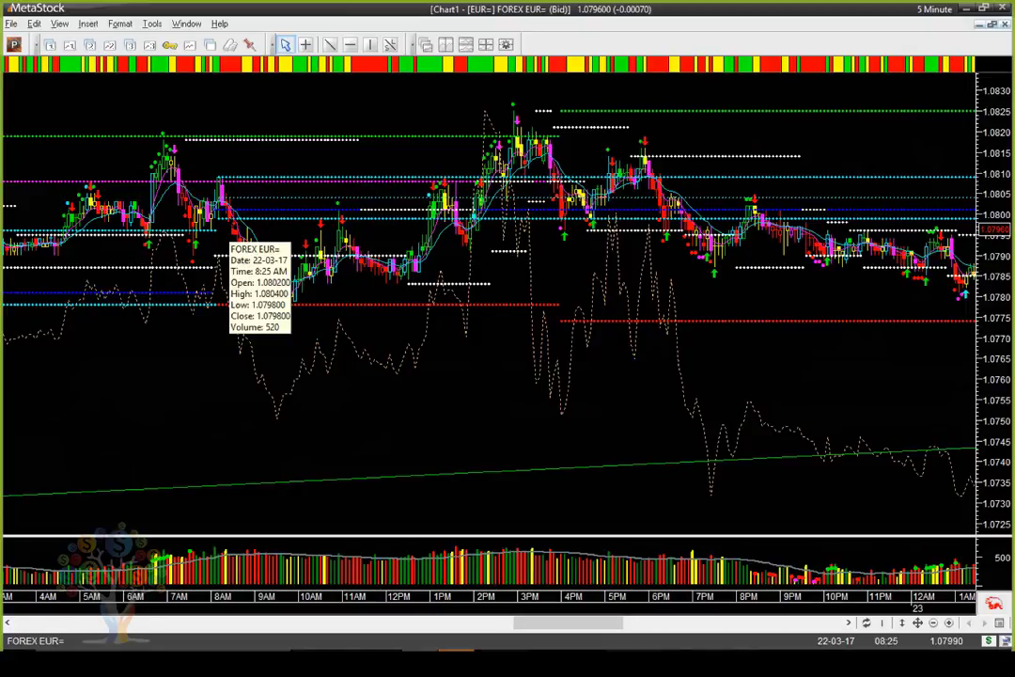
Step: Move the EUR= 5-minute chart back to the 21 March session around 8 AM
click(7, 624)
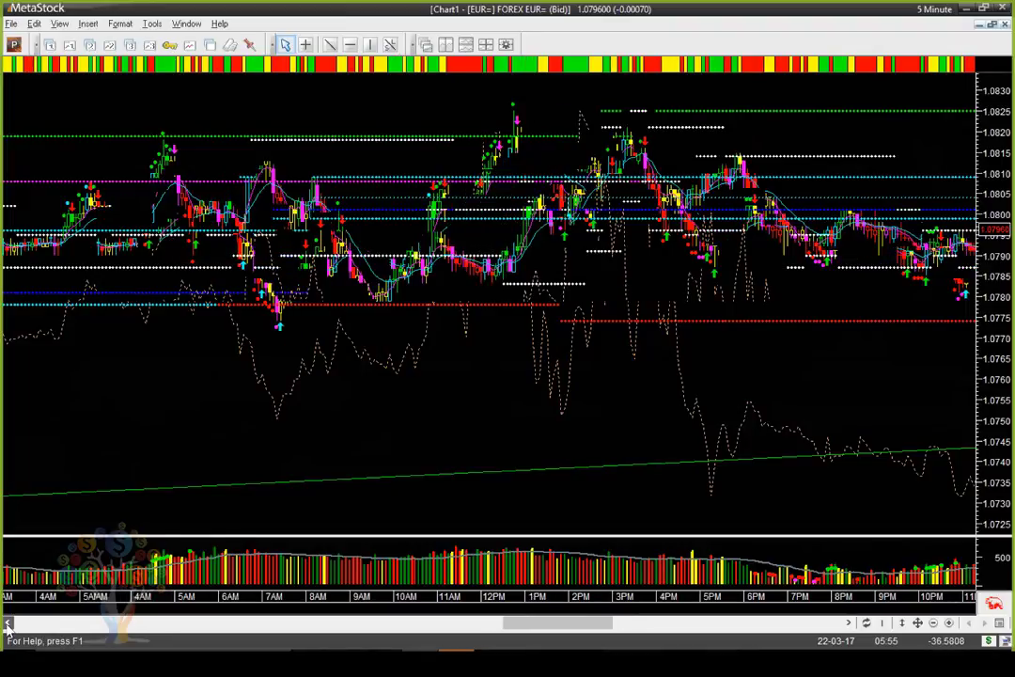
click(8, 624)
click(7, 624)
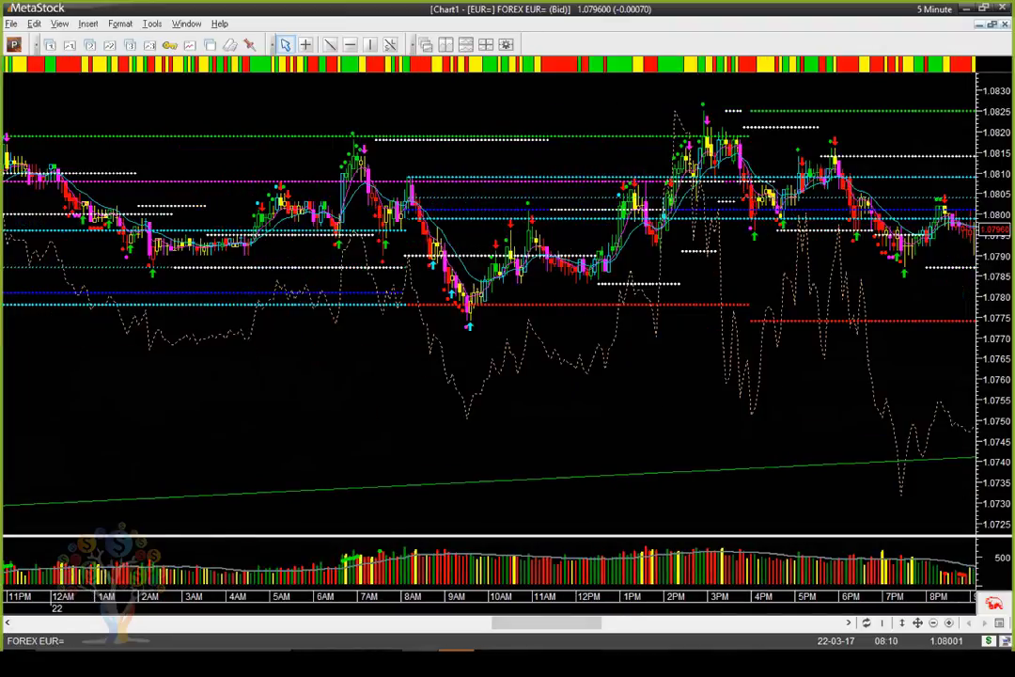
mouse_move(470, 325)
click(8, 622)
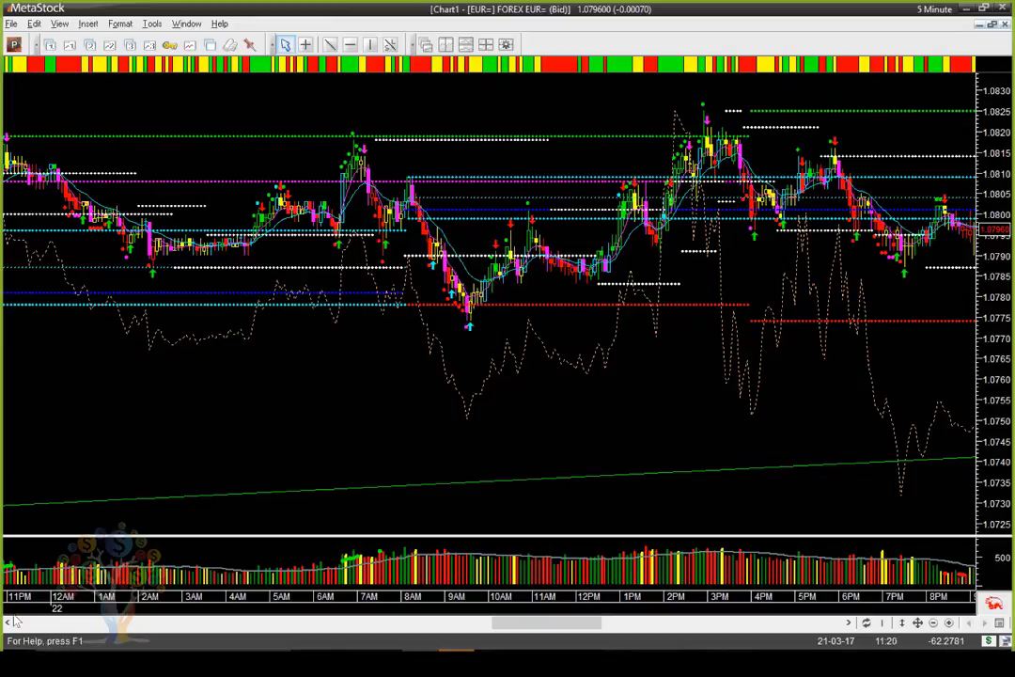
click(8, 623)
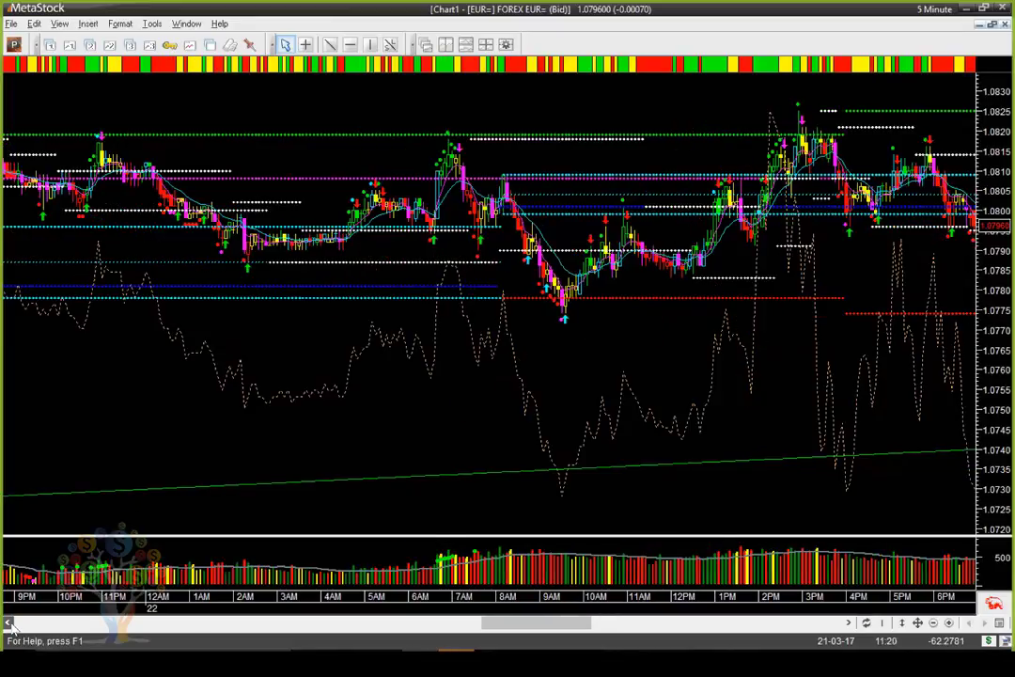
click(8, 622)
click(8, 622)
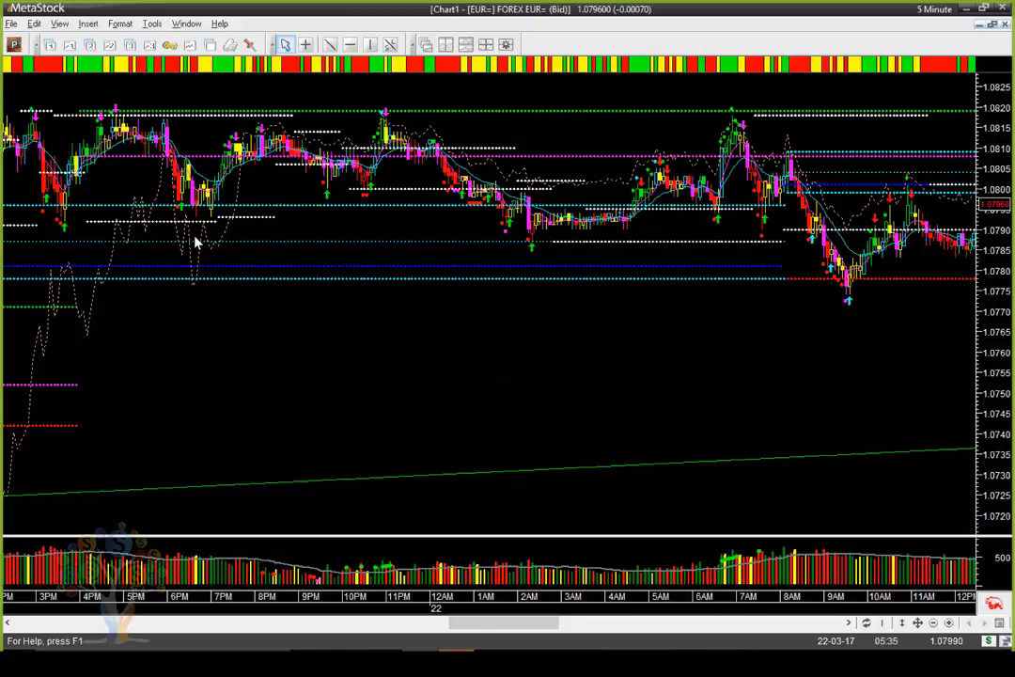
click(8, 625)
click(8, 624)
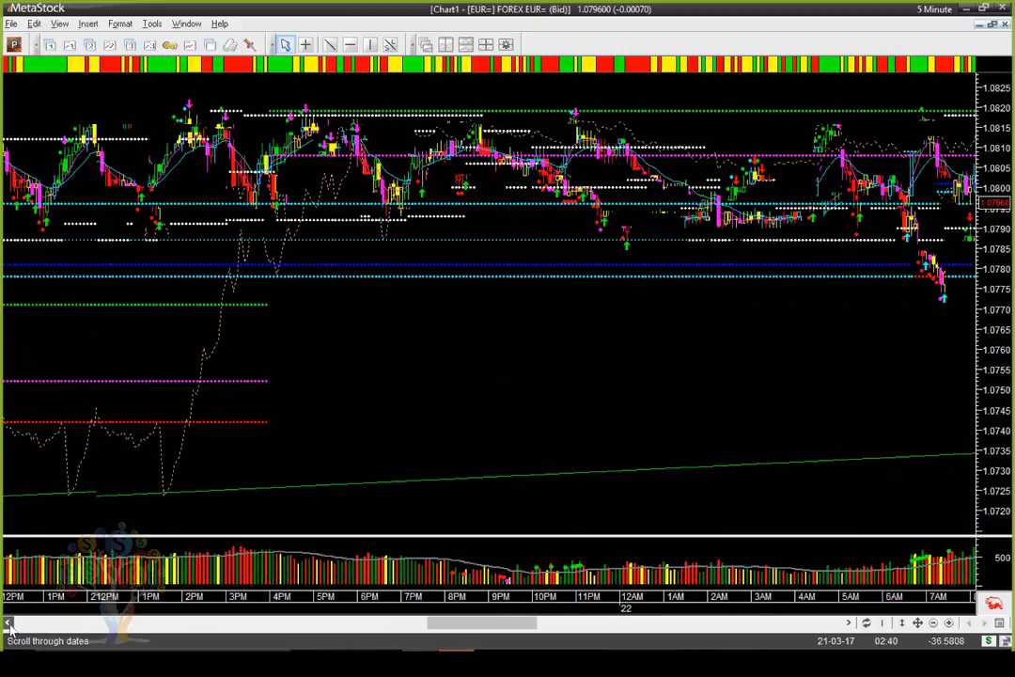
click(7, 624)
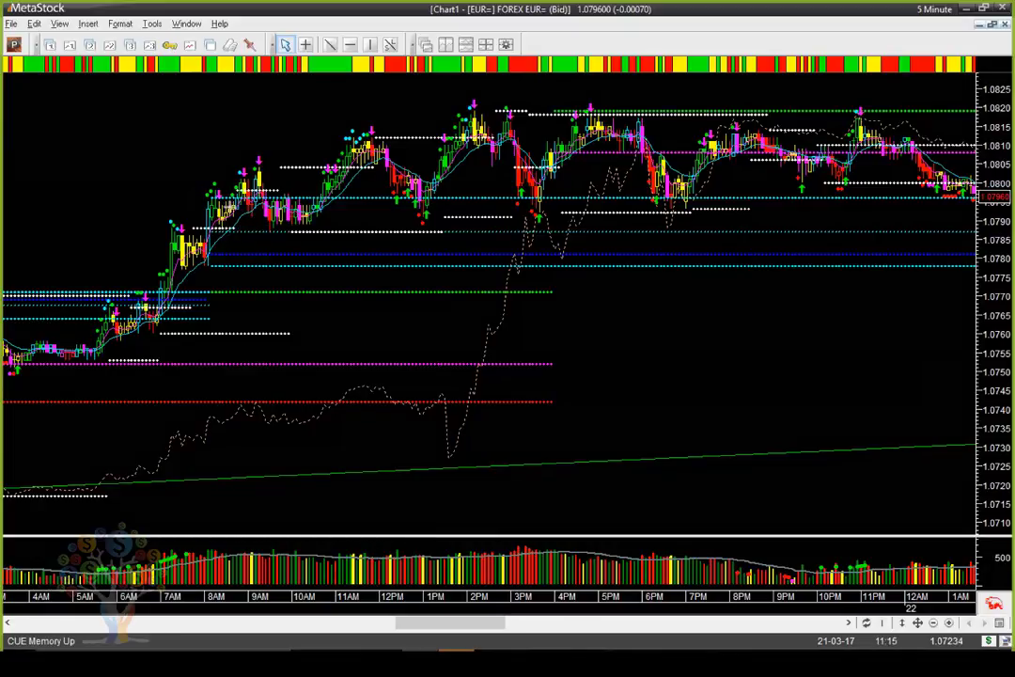
Step: Mark the 21 March range high and low after 8 AM, the distance between them, and the rise towards 2 PM with yellow arrows
drag(225, 206, 175, 167)
drag(260, 274, 214, 303)
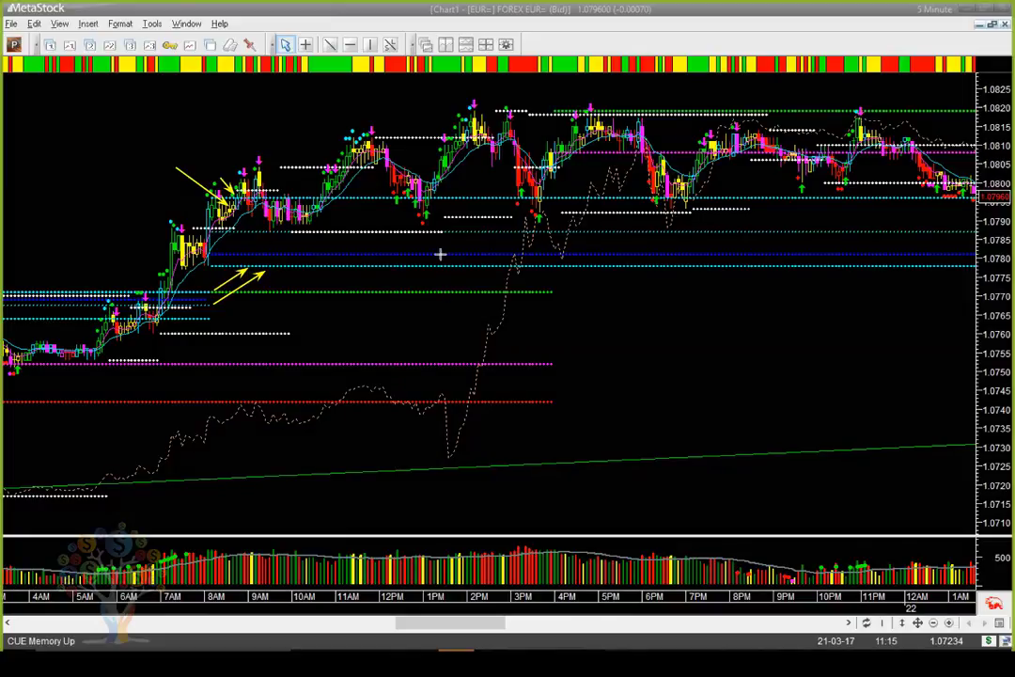
drag(354, 198, 347, 249)
mouse_move(384, 194)
mouse_down()
mouse_move(472, 135)
mouse_move(472, 117)
mouse_up()
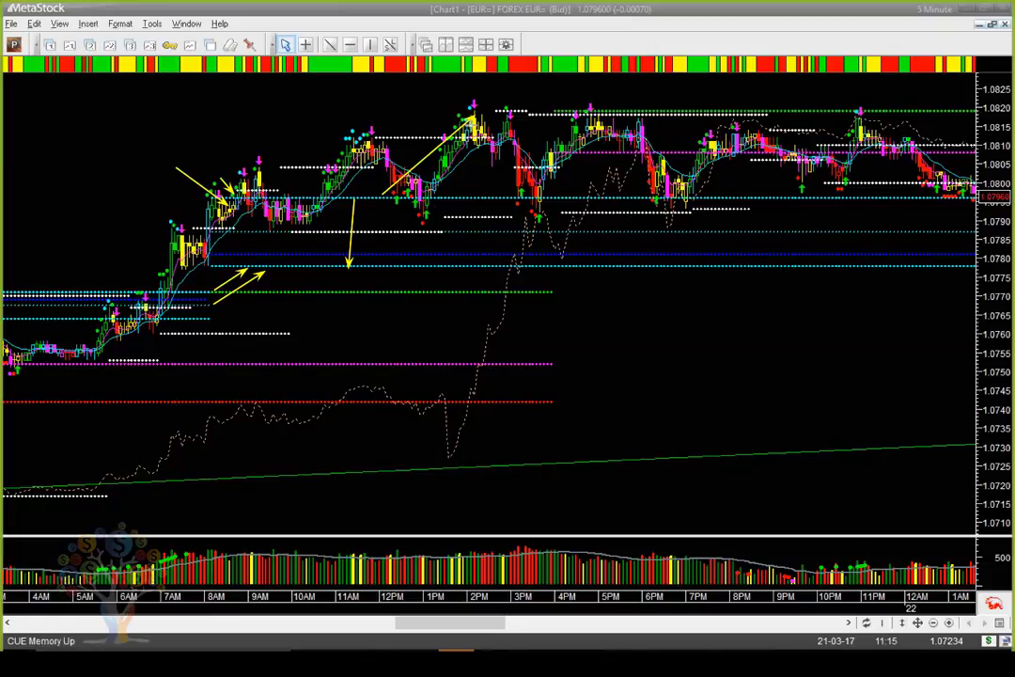
Step: Point yellow arrows at the white dotted levels from 10 AM to 1 PM and the 4 PM peak, and erase the arrows
drag(543, 91, 577, 117)
drag(402, 105, 429, 135)
drag(288, 126, 304, 160)
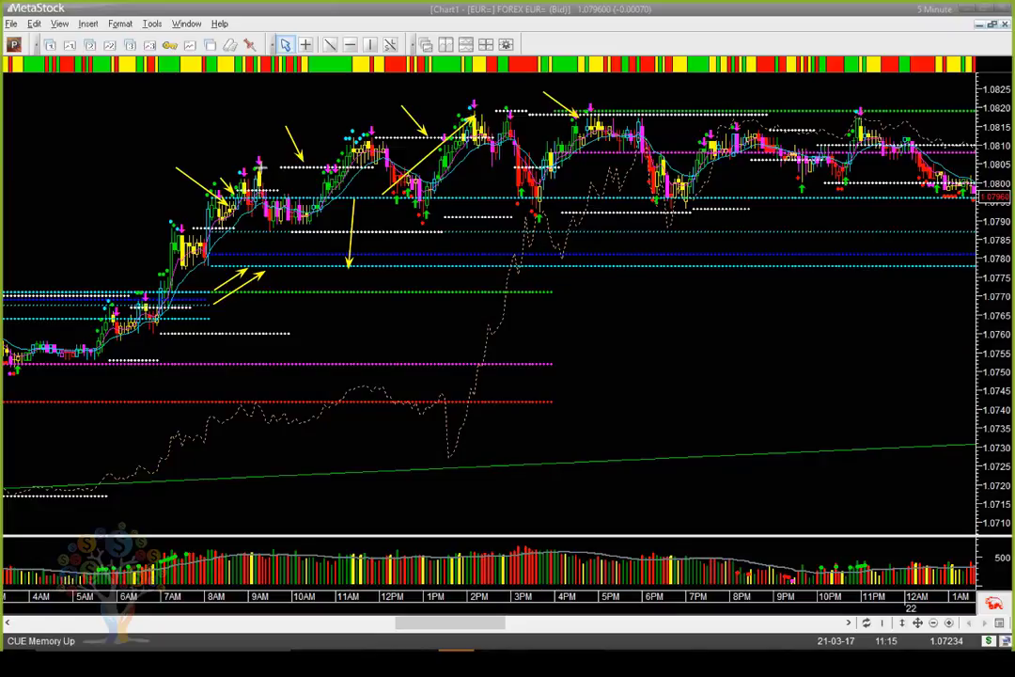
drag(272, 147, 293, 169)
drag(408, 127, 421, 128)
drag(307, 166, 377, 166)
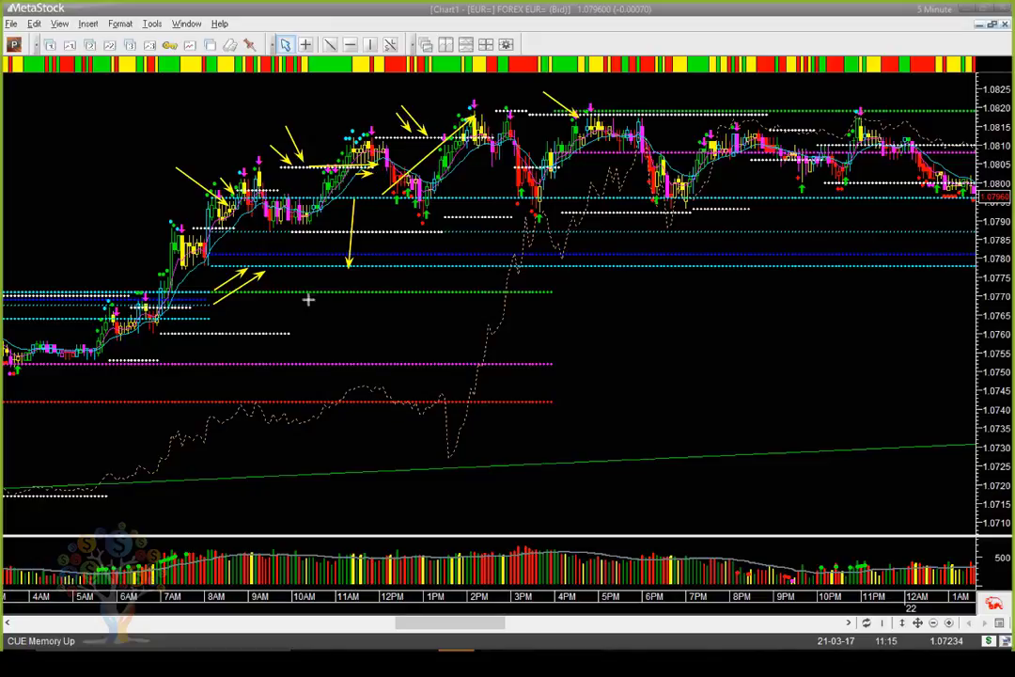
drag(270, 313, 318, 275)
key(Delete)
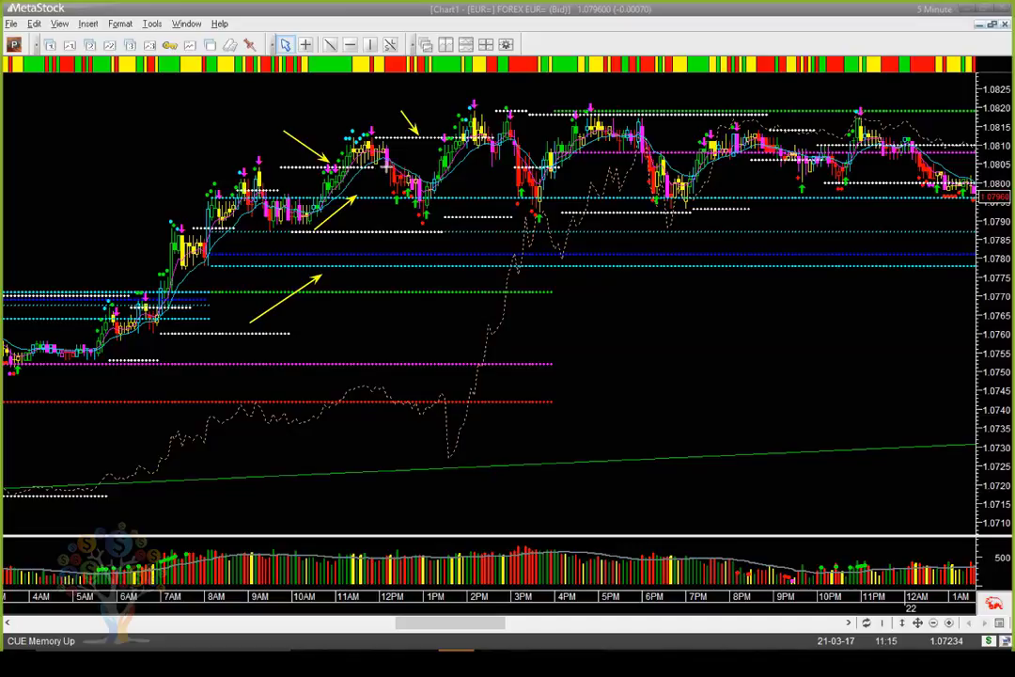
Step: Mark the lower range line and the move through the white dotted level near 11 AM with yellow arrows, and erase all arrows
drag(252, 299, 303, 272)
drag(316, 131, 335, 163)
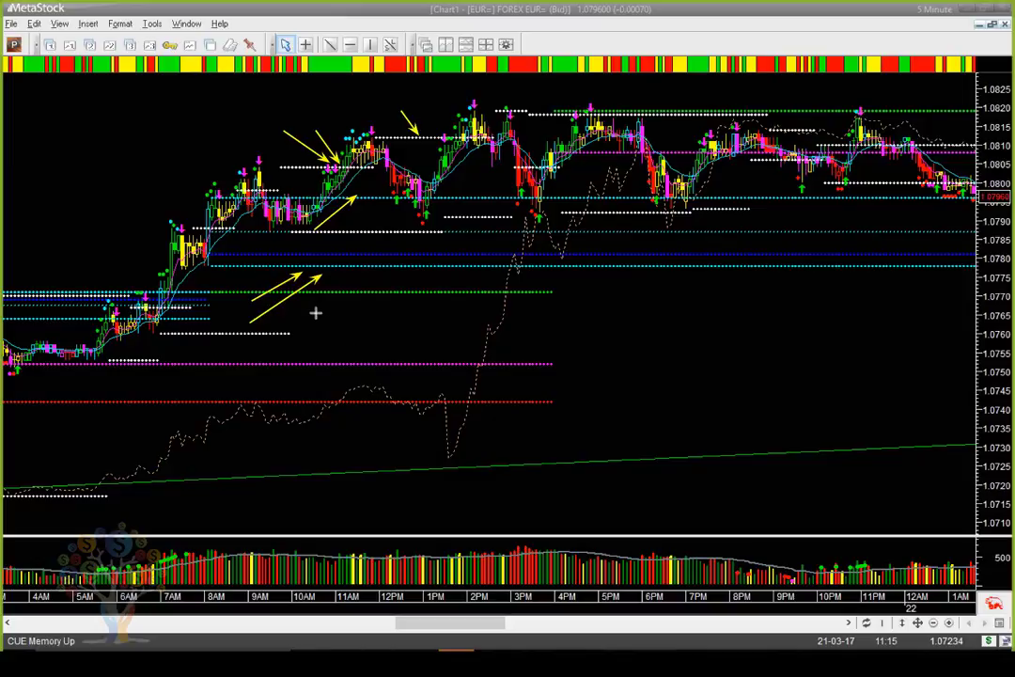
drag(307, 321, 355, 273)
drag(336, 131, 344, 167)
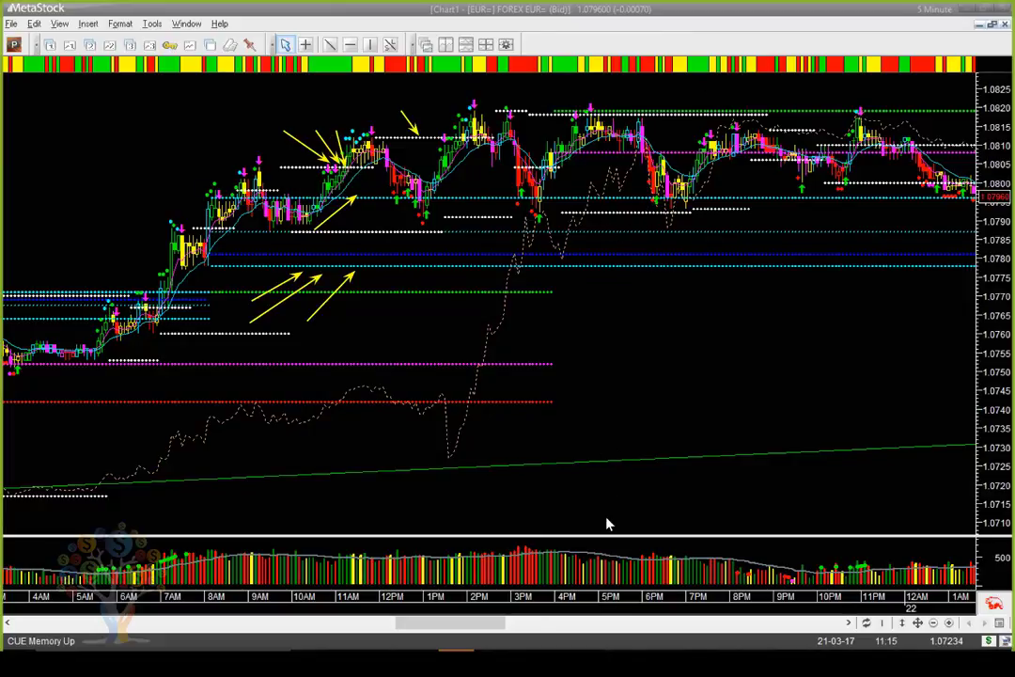
key(e)
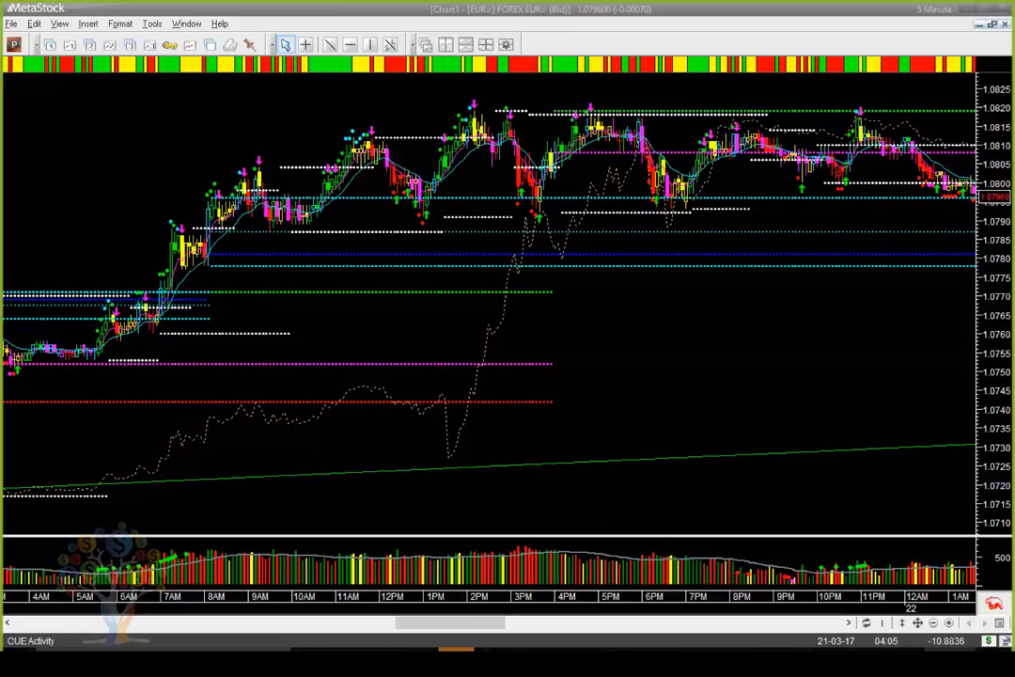
Step: Check the March 2017 calendar and move the EUR= chart back to the 20 March session
click(978, 664)
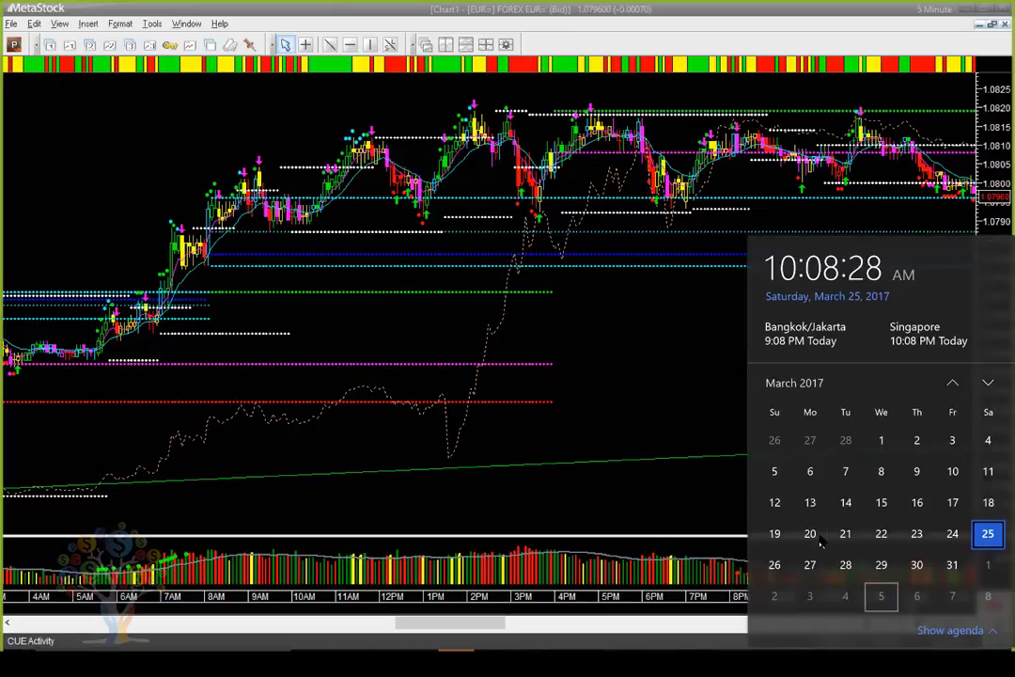
click(6, 623)
drag(6, 623, 8, 624)
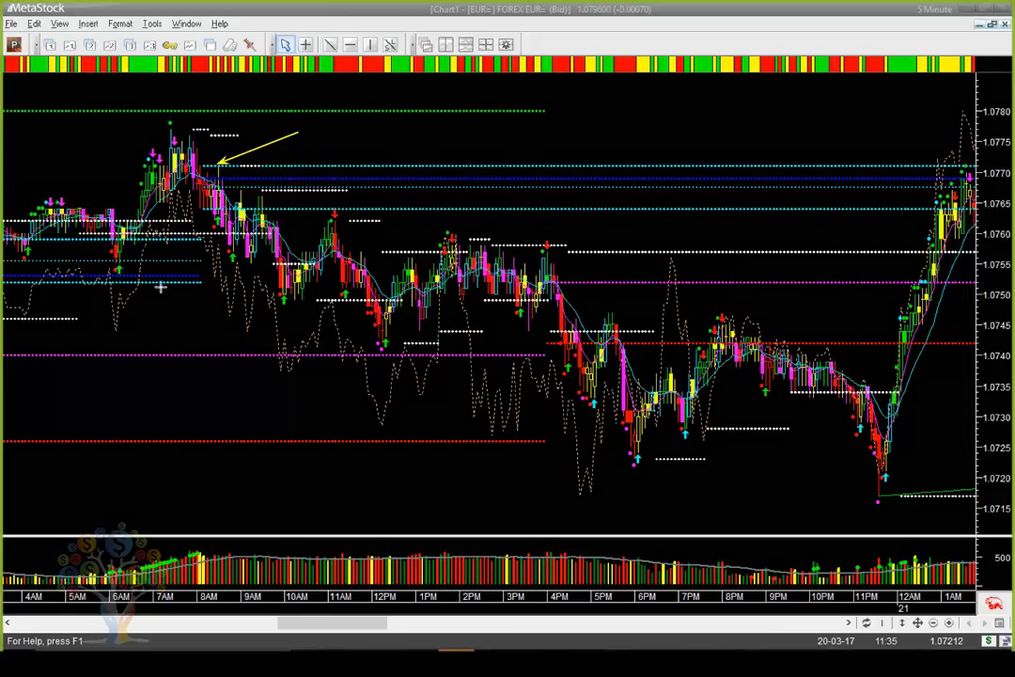
Step: Mark the 20 March range lines after 8 AM, the drop below them, and the white dotted level near 10 AM with yellow arrows
drag(171, 307, 220, 212)
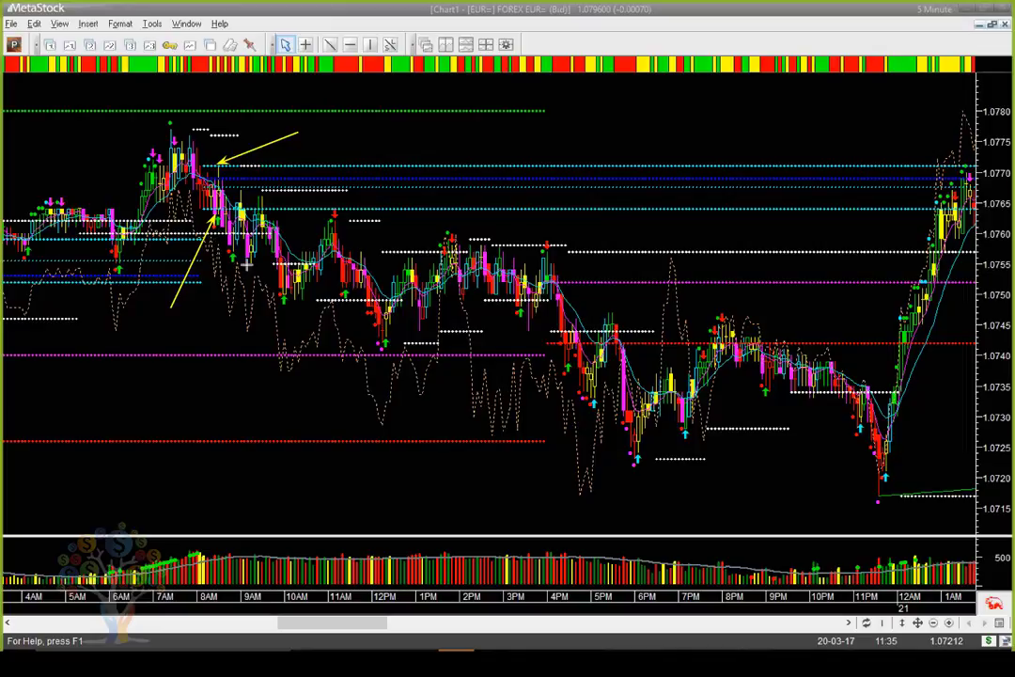
drag(213, 270, 222, 226)
drag(314, 142, 267, 160)
drag(290, 165, 284, 282)
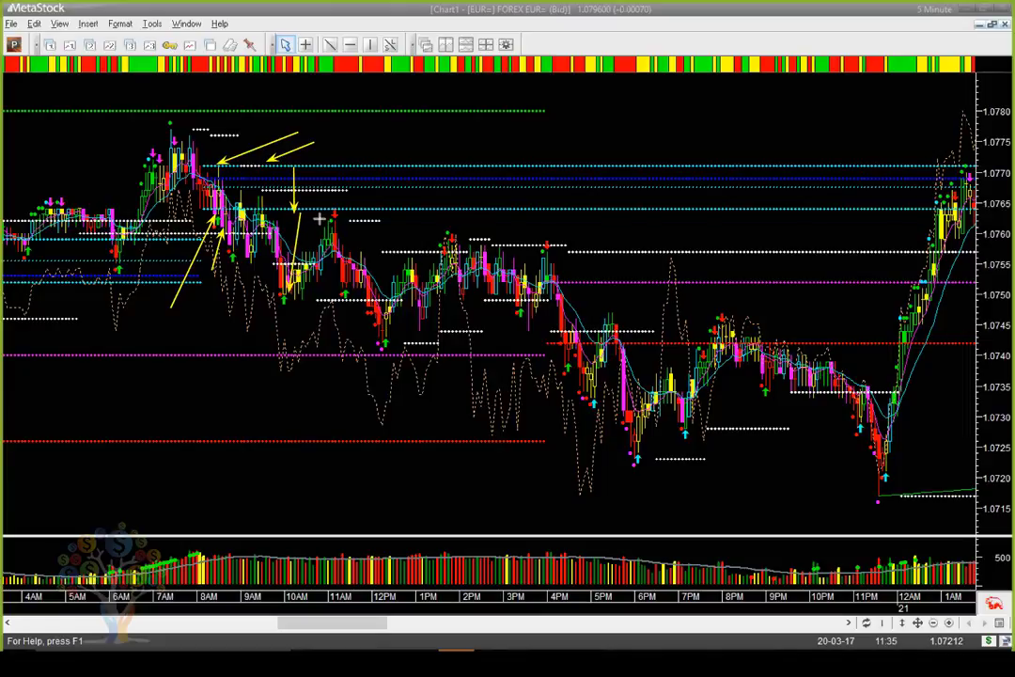
drag(252, 287, 274, 266)
drag(286, 217, 279, 268)
drag(385, 140, 331, 163)
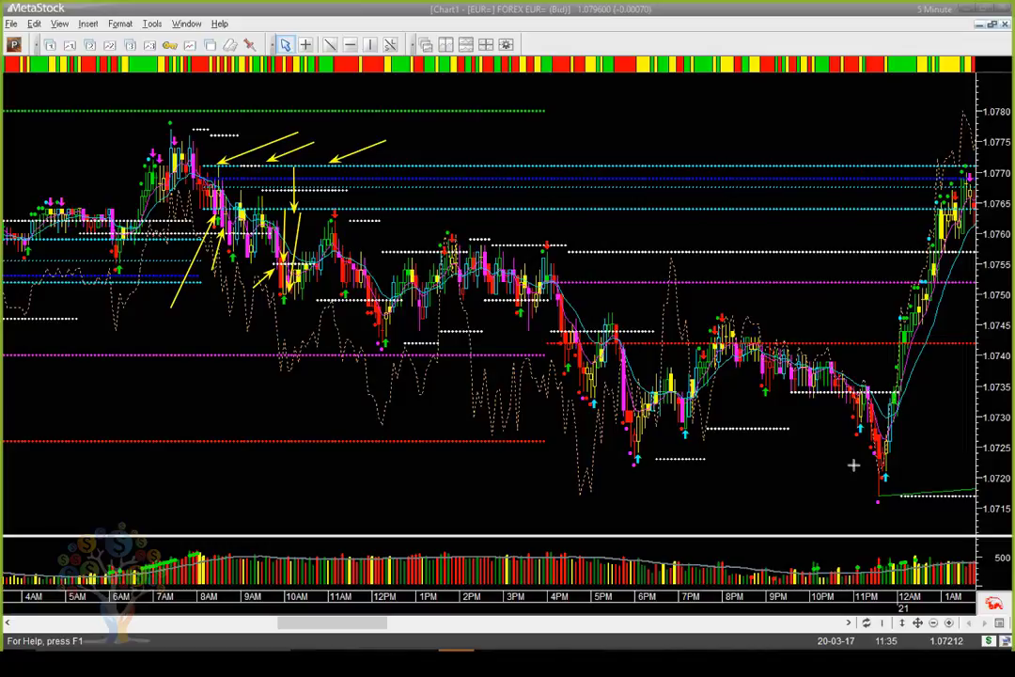
Step: Mark the decline from 4 PM to midnight and the magenta and red dotted levels with yellow arrows, and erase all arrows
mouse_move(580, 244)
mouse_down()
mouse_move(872, 308)
mouse_move(901, 406)
mouse_up()
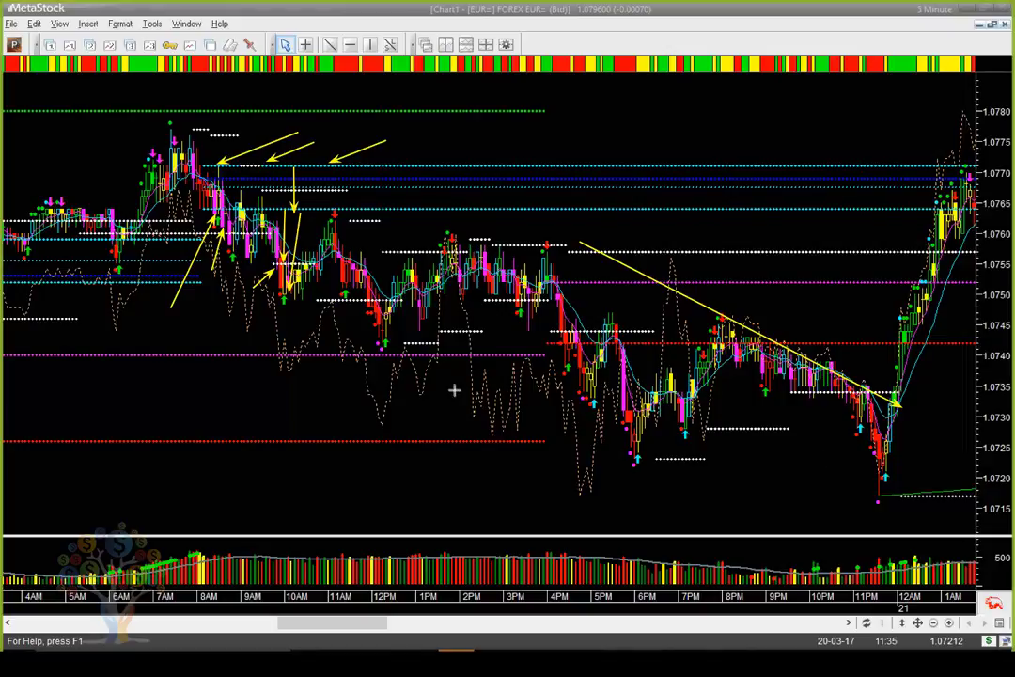
drag(453, 389, 507, 357)
drag(548, 395, 635, 351)
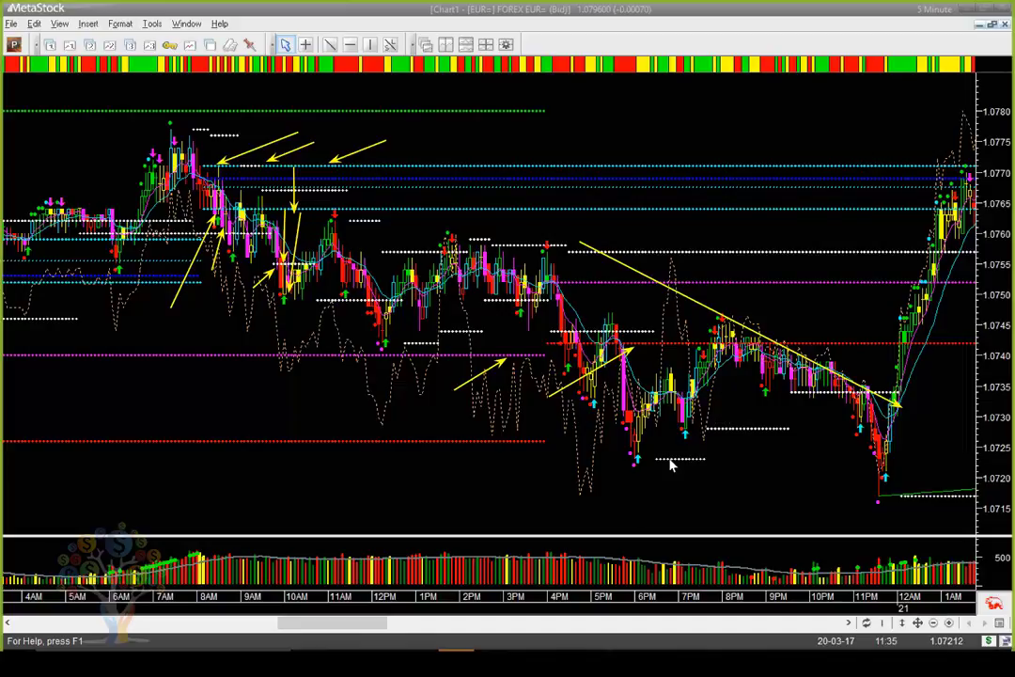
key(Delete)
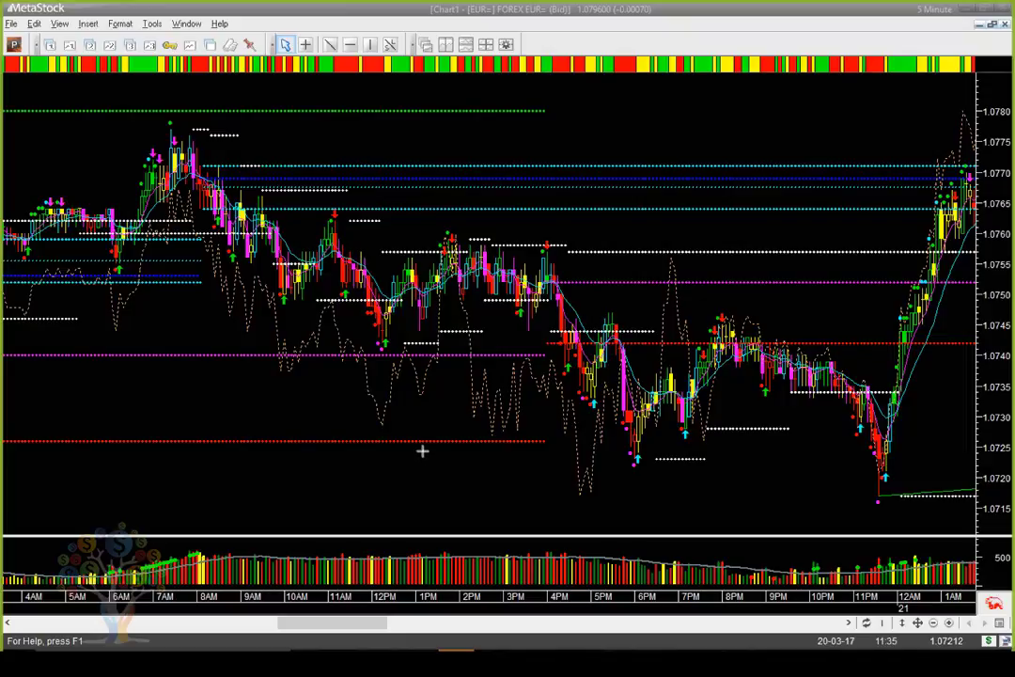
Step: Mark the 9 AM drop, the lower red dotted level extended to the 6 PM low, and the levels around it with arrows, and erase them
mouse_move(424, 448)
mouse_down()
mouse_move(651, 448)
mouse_move(593, 446)
mouse_up()
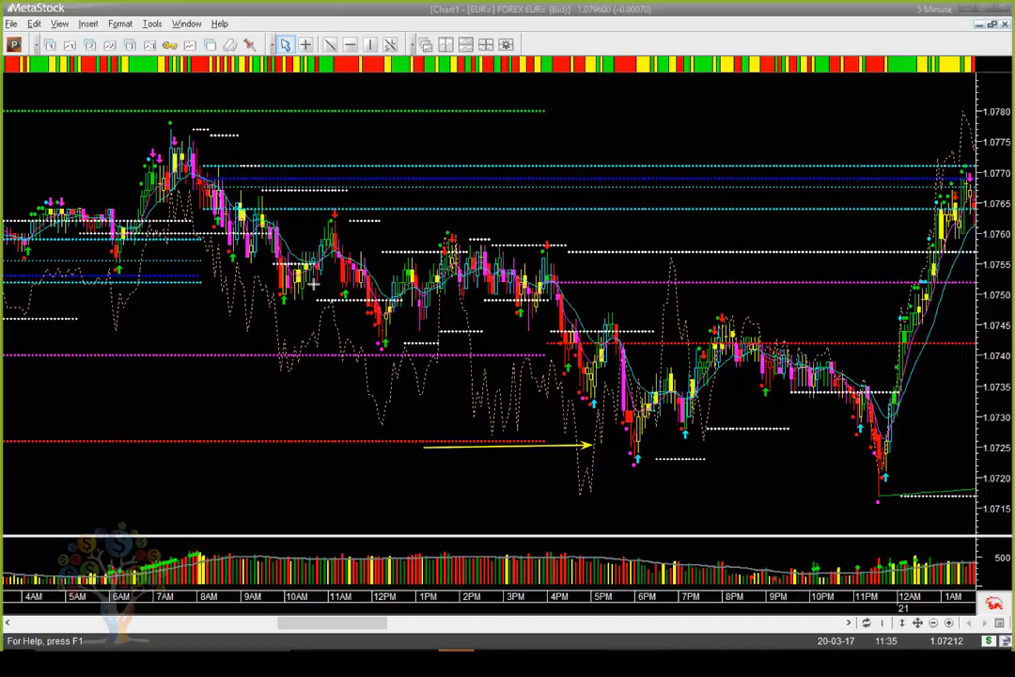
drag(231, 196, 267, 225)
drag(504, 440, 647, 439)
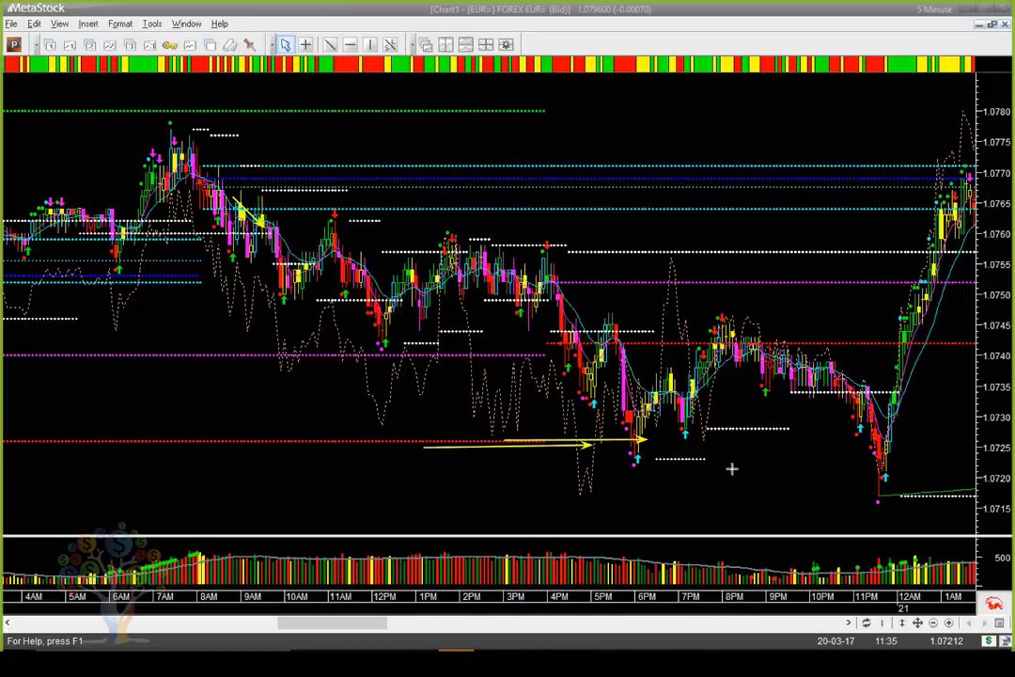
mouse_move(740, 474)
mouse_down()
mouse_move(640, 441)
mouse_move(643, 419)
mouse_up()
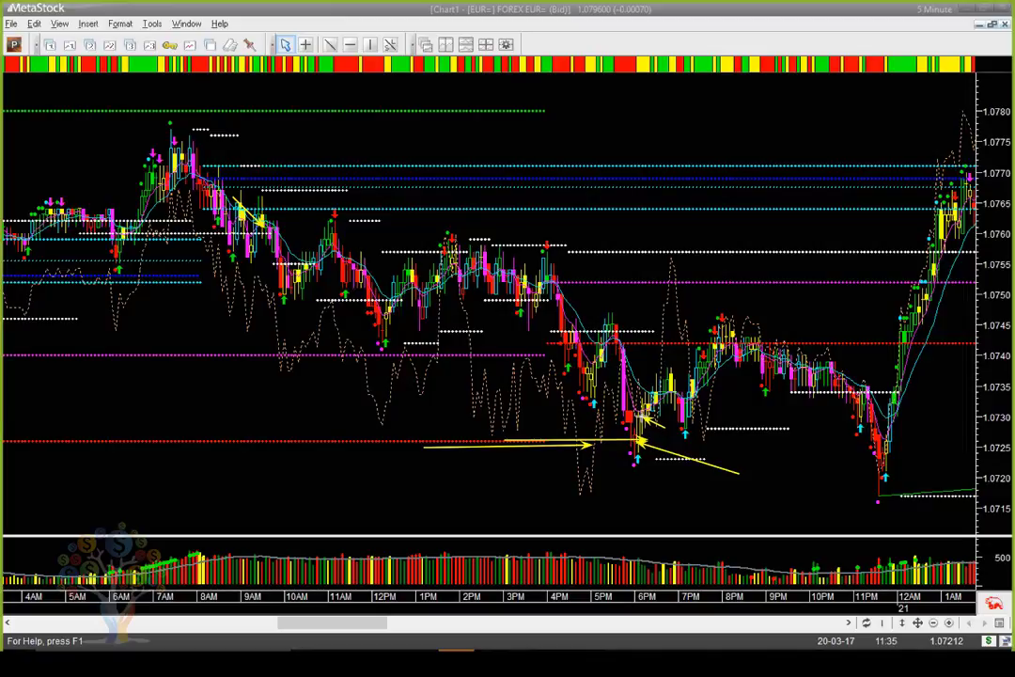
drag(624, 461, 665, 460)
drag(641, 358, 693, 343)
click(760, 464)
drag(695, 454, 666, 438)
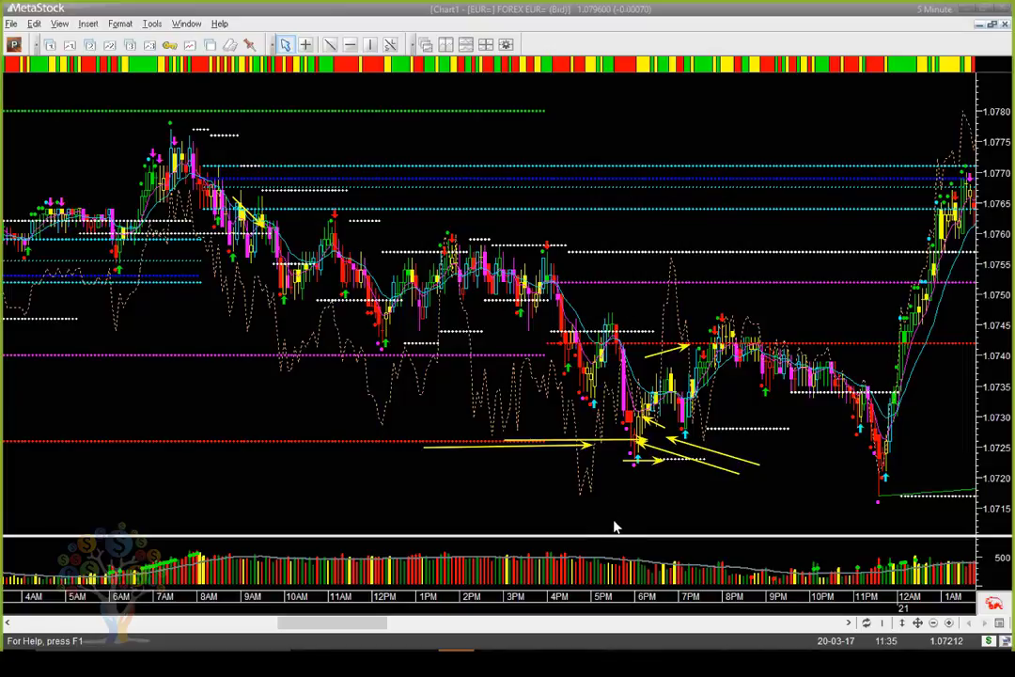
key(ctrl+z)
Step: Point yellow arrows at the 20 March range low line, the 6 PM low at the red dotted level, and the volume below it
drag(303, 171, 301, 202)
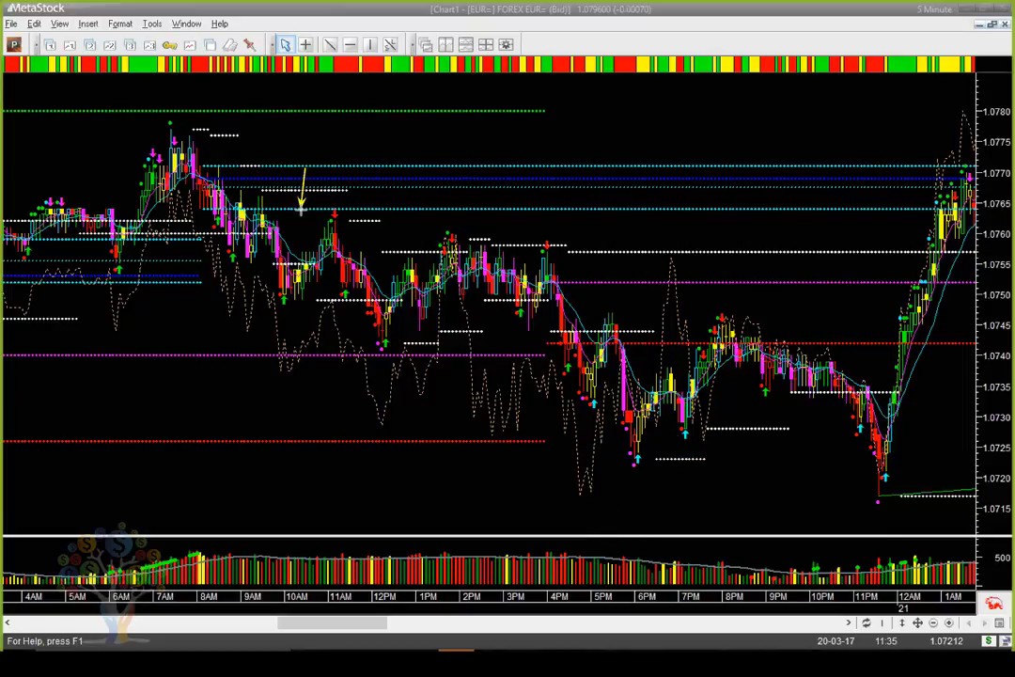
drag(723, 463, 645, 442)
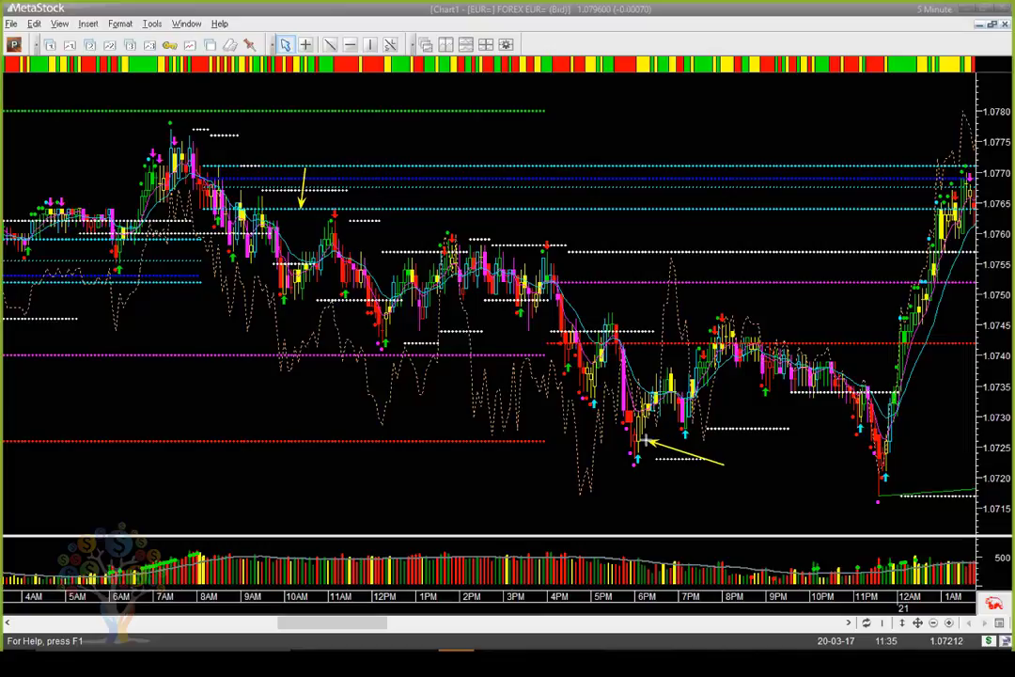
drag(525, 446, 621, 447)
mouse_move(687, 519)
mouse_down()
mouse_move(647, 536)
mouse_move(639, 553)
mouse_up()
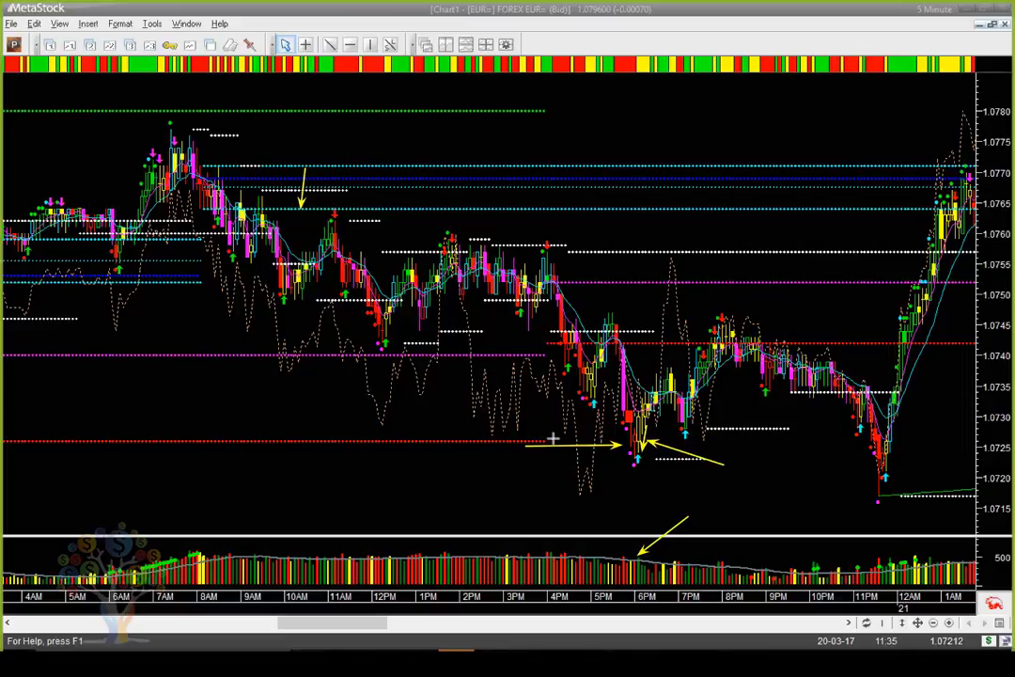
drag(557, 438, 622, 439)
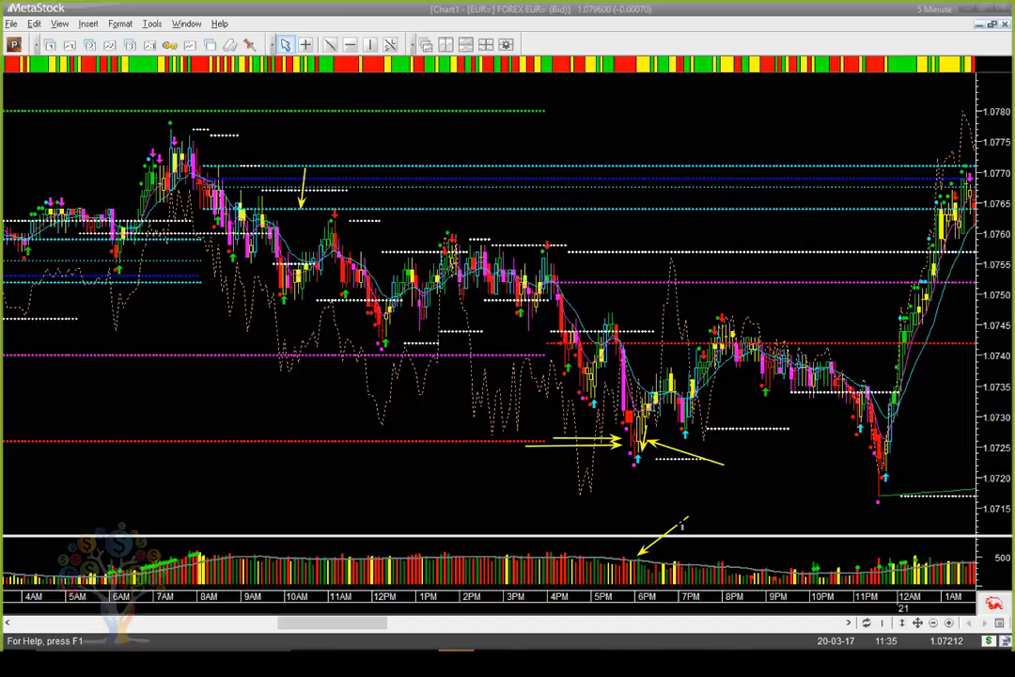
click(649, 550)
key(Escape)
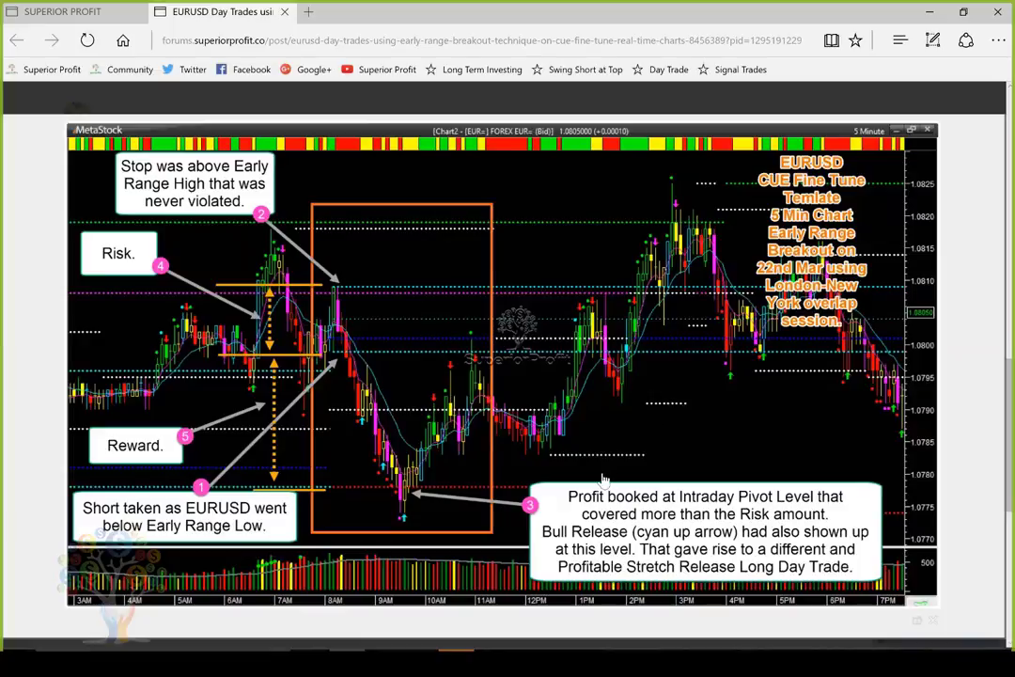
Step: In the browser, close the enlarged chart and the EURUSD Day Trades tab, and open the community forum's Topics list
click(955, 299)
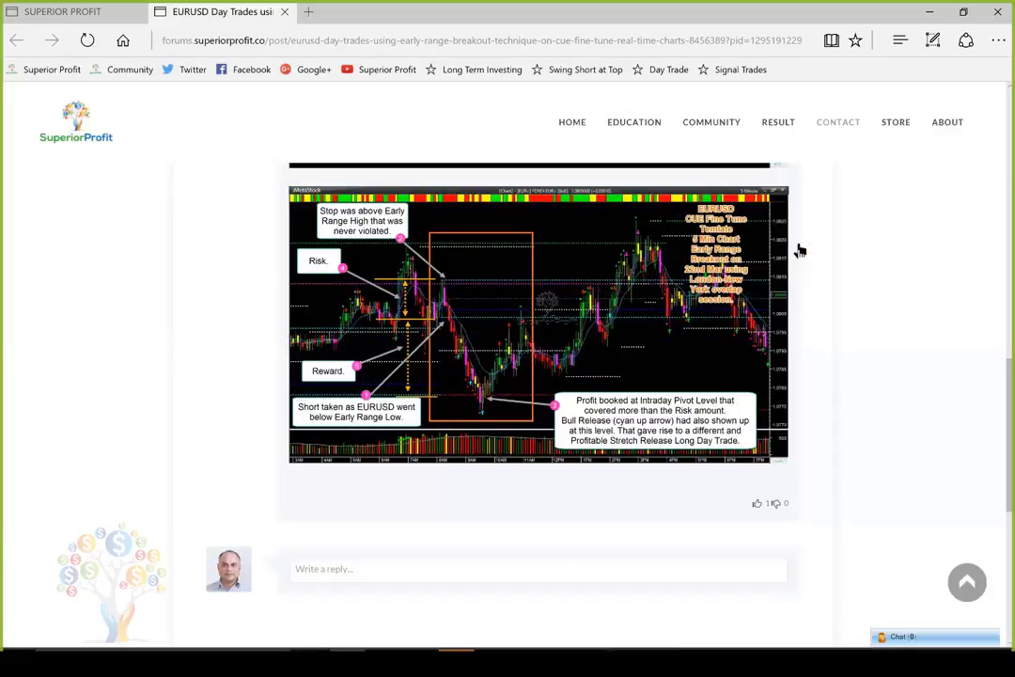
middle_click(159, 15)
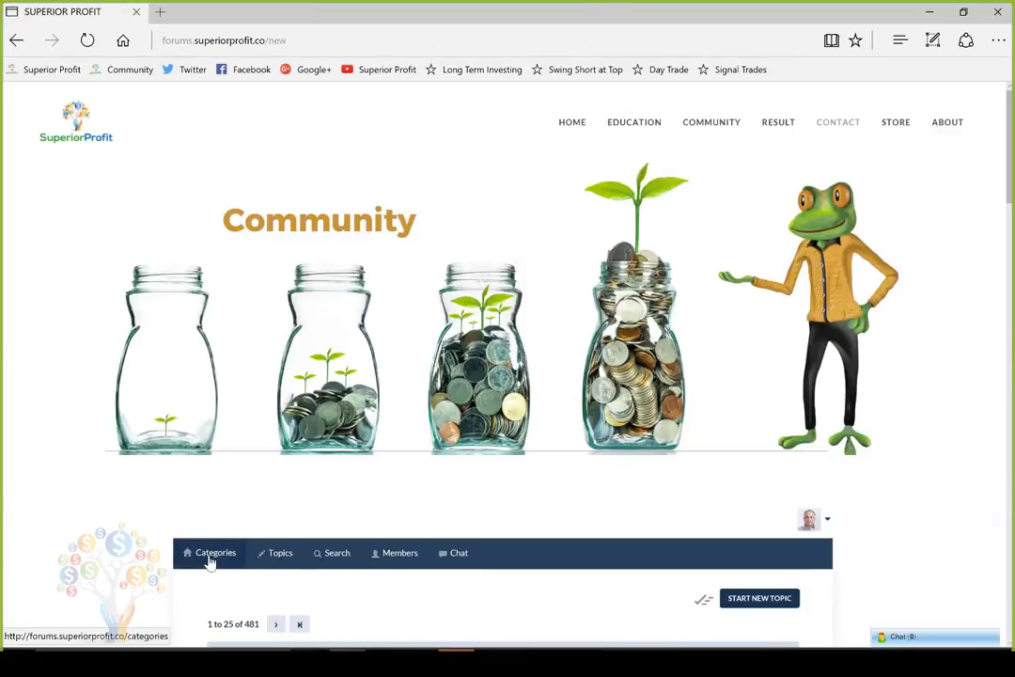
click(280, 553)
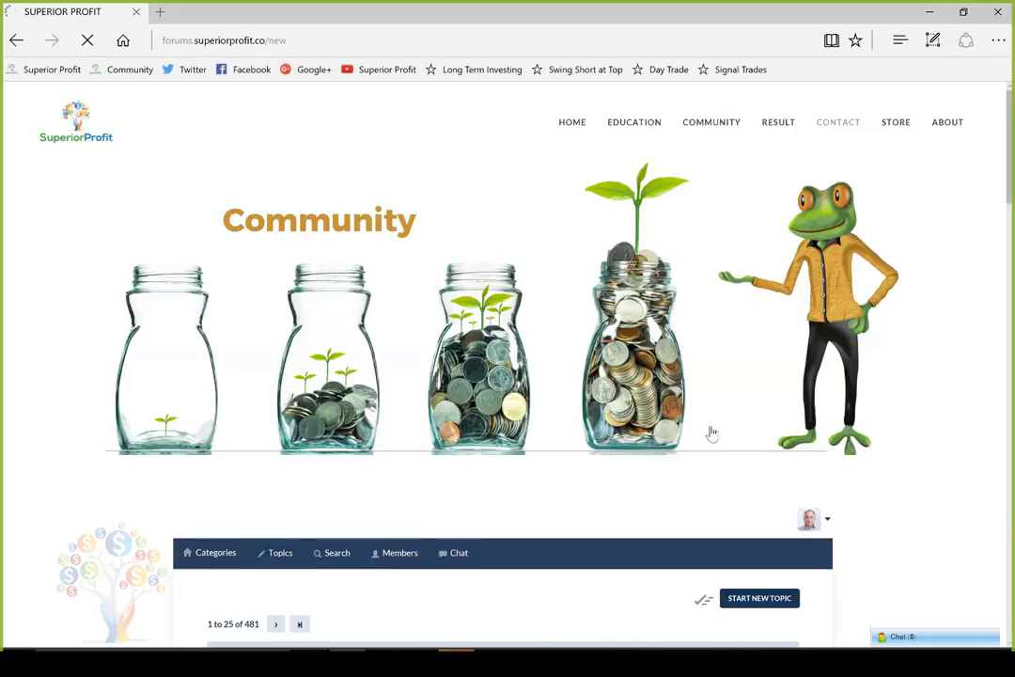
Step: Find the Financial Stock Bearish Trade topic in the community forum's latest topics list and open it
scroll(711, 433, down, 6)
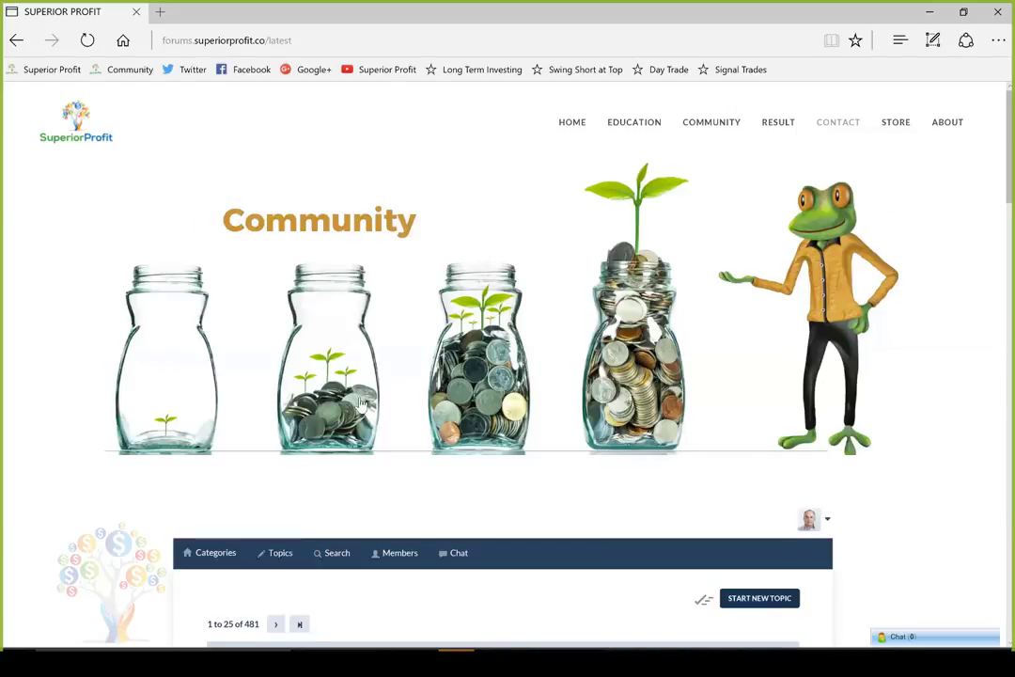
scroll(381, 403, down, 5)
scroll(372, 441, down, 3)
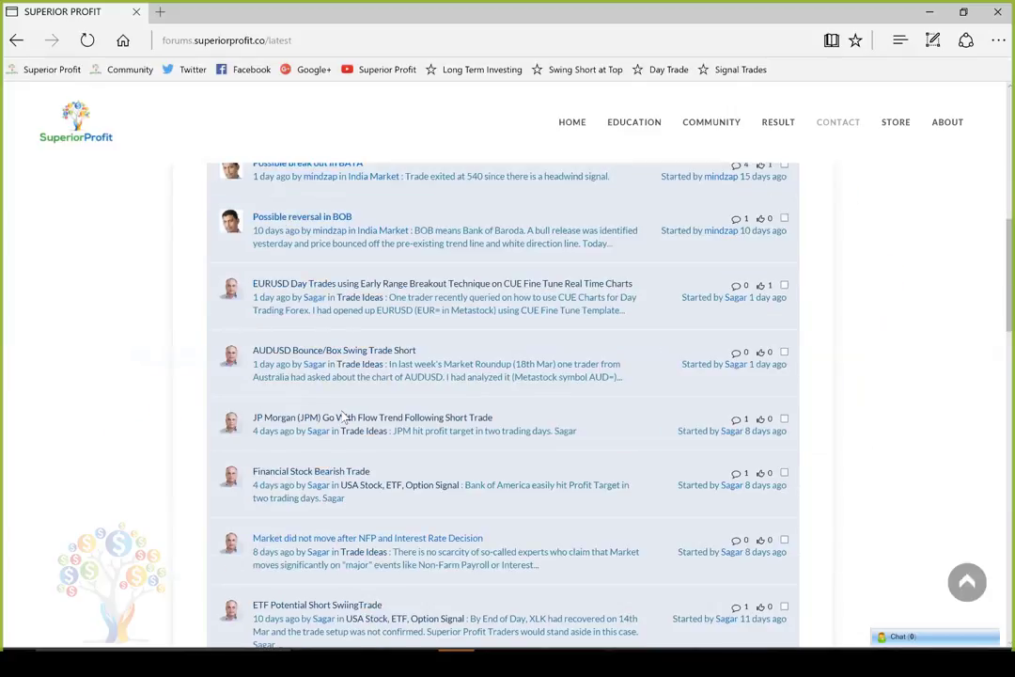
scroll(341, 415, down, 1)
click(310, 422)
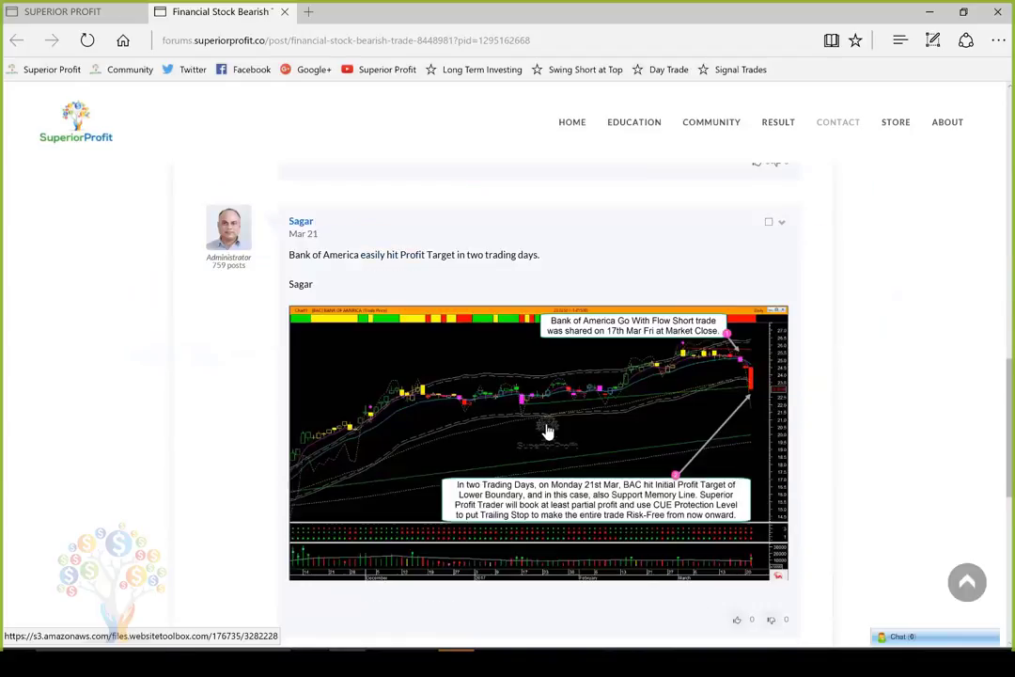
Step: Review the Financial Stock Bearish Trade topic from its first post and enlarge the weekly and daily Bank of America charts
scroll(454, 400, up, 1)
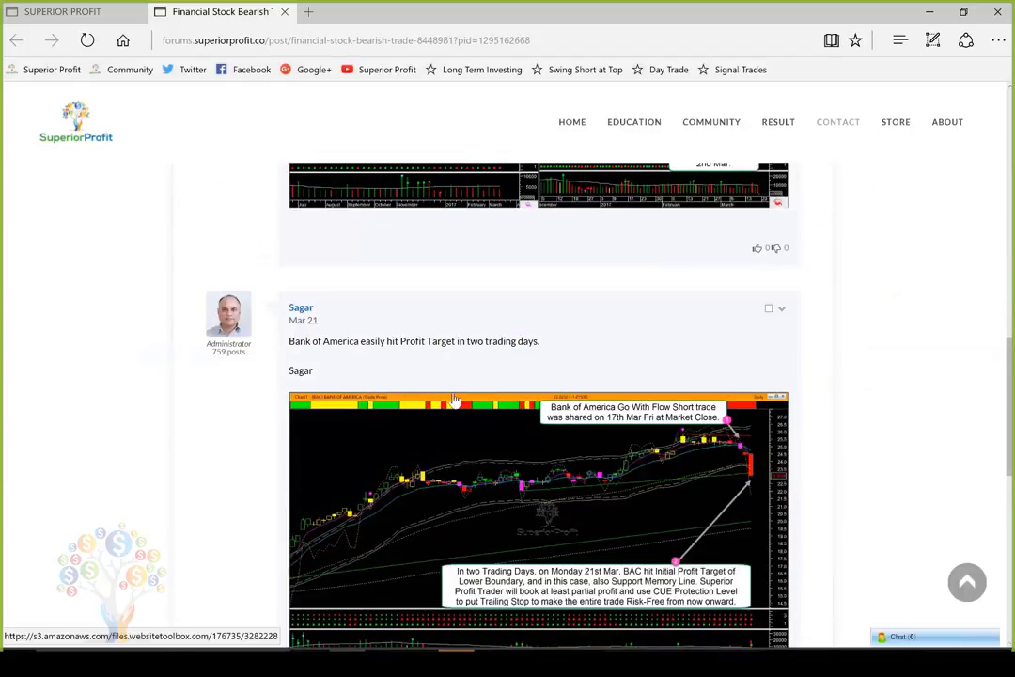
scroll(535, 405, up, 1)
scroll(513, 394, up, 6)
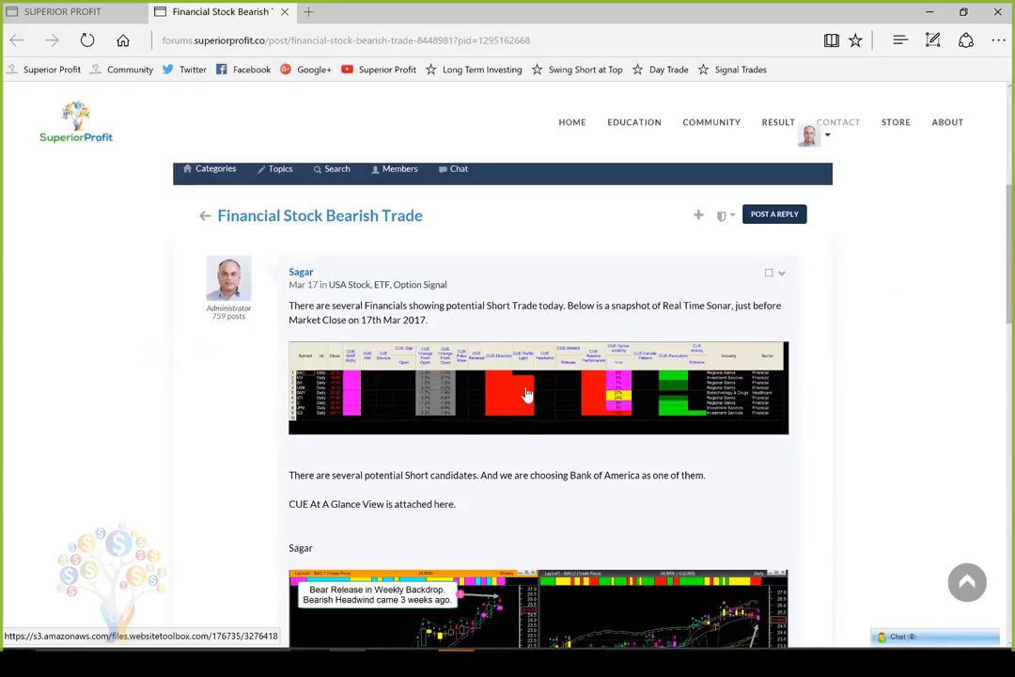
scroll(590, 383, down, 3)
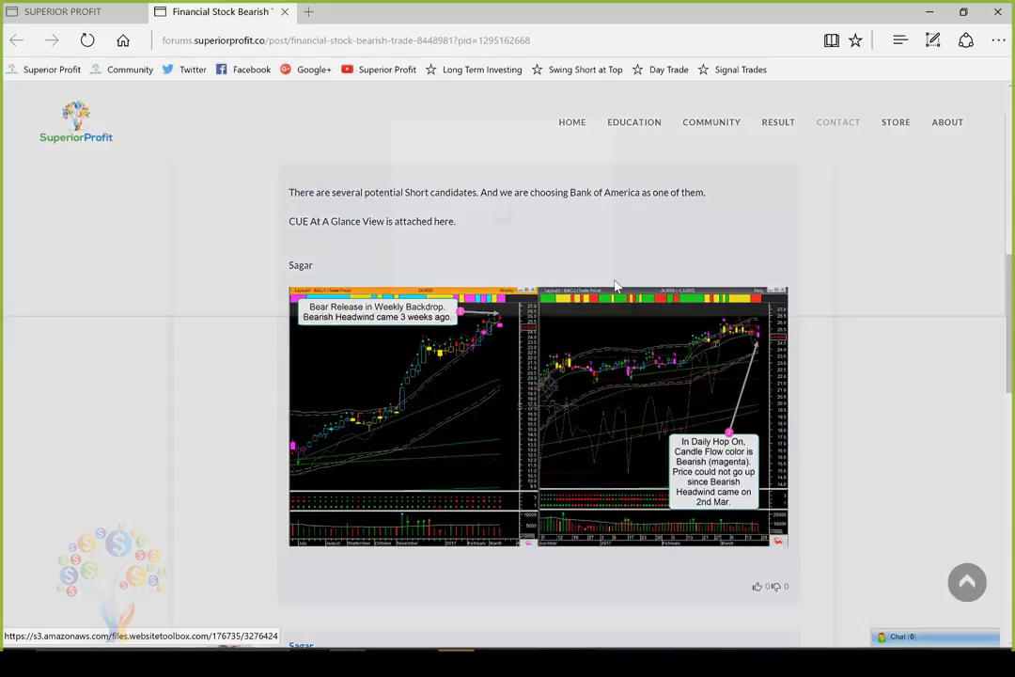
click(636, 344)
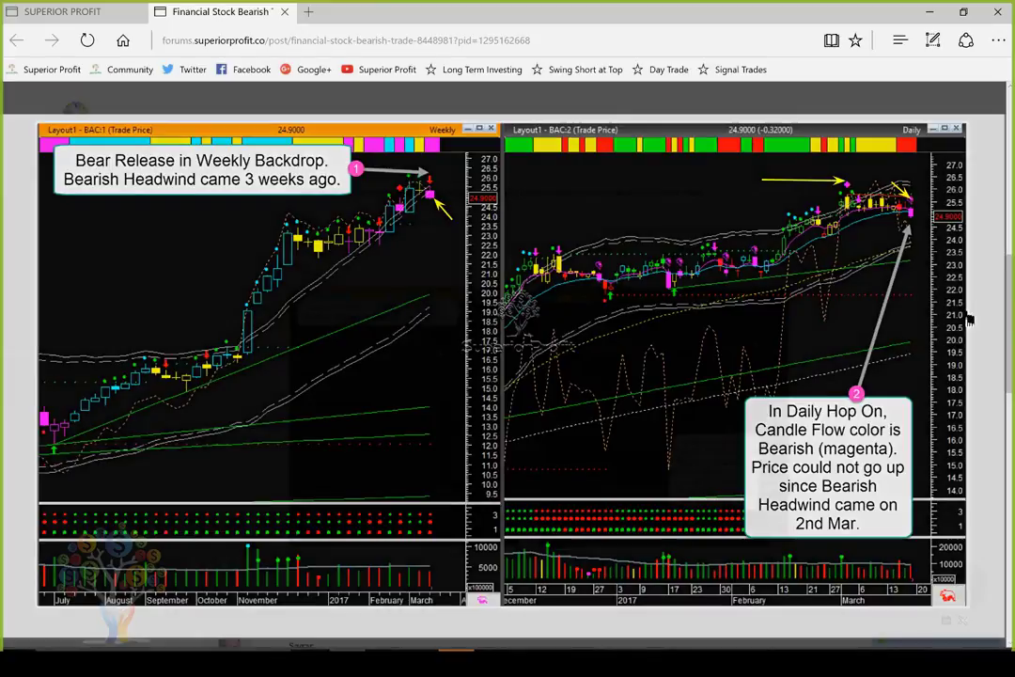
Step: View the Mar 21 Bank of America daily chart enlarged, close it, and enlarge the first post's Real Time Sonar snapshot
click(573, 420)
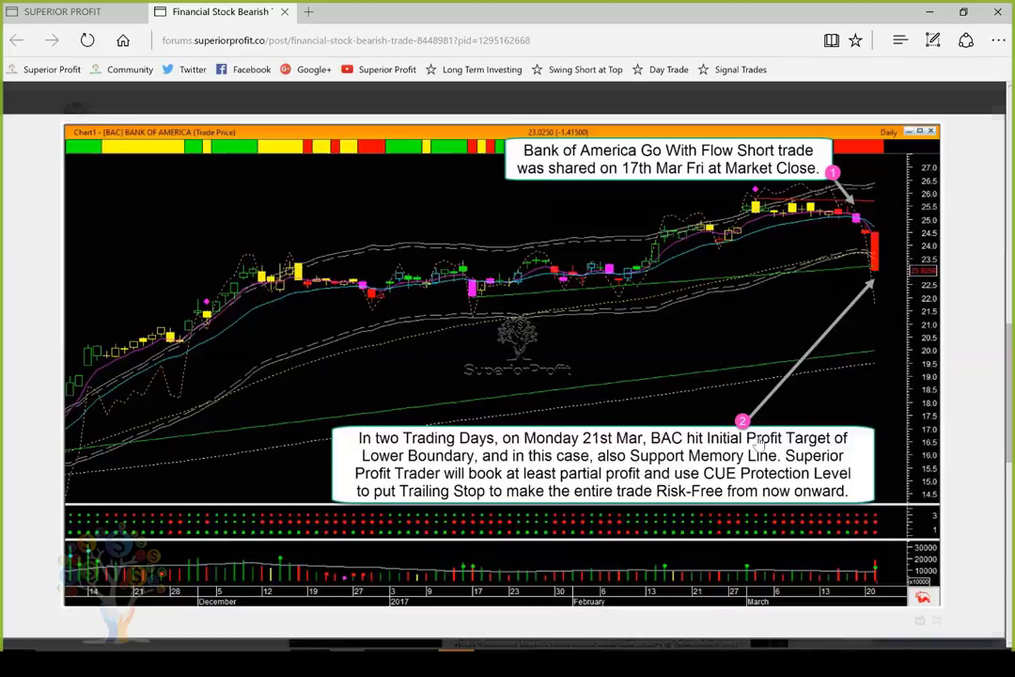
click(669, 499)
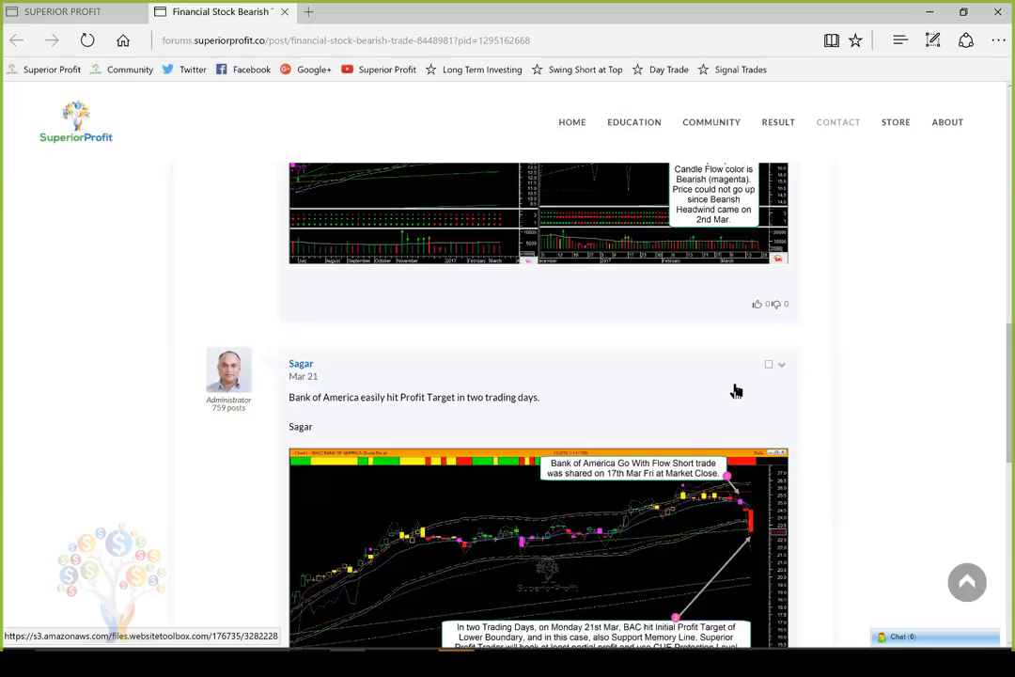
scroll(531, 406, up, 6)
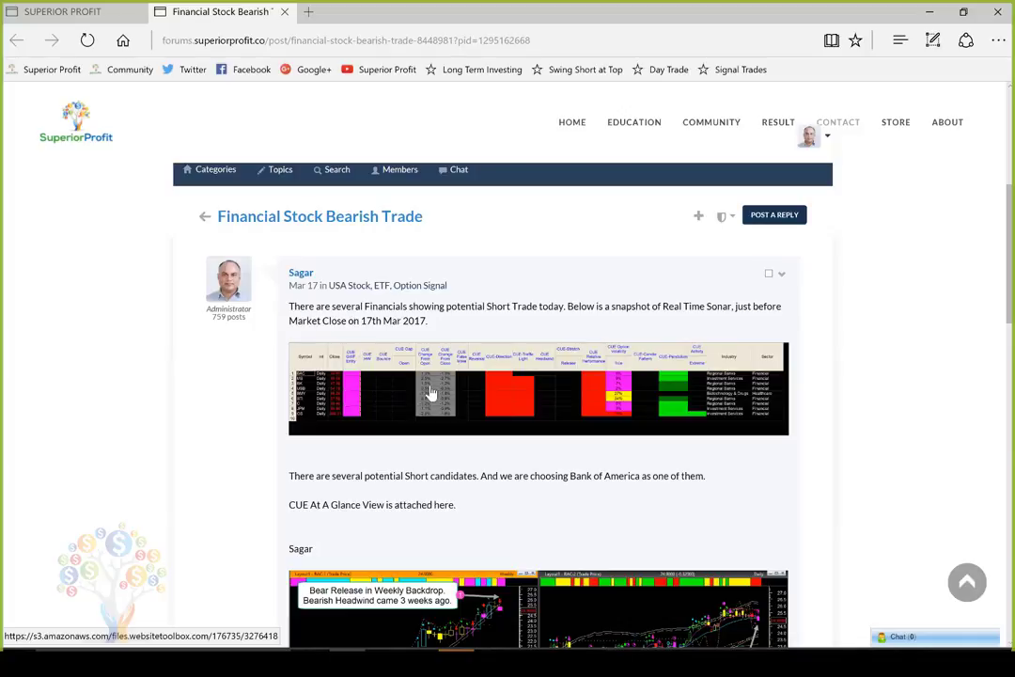
click(776, 403)
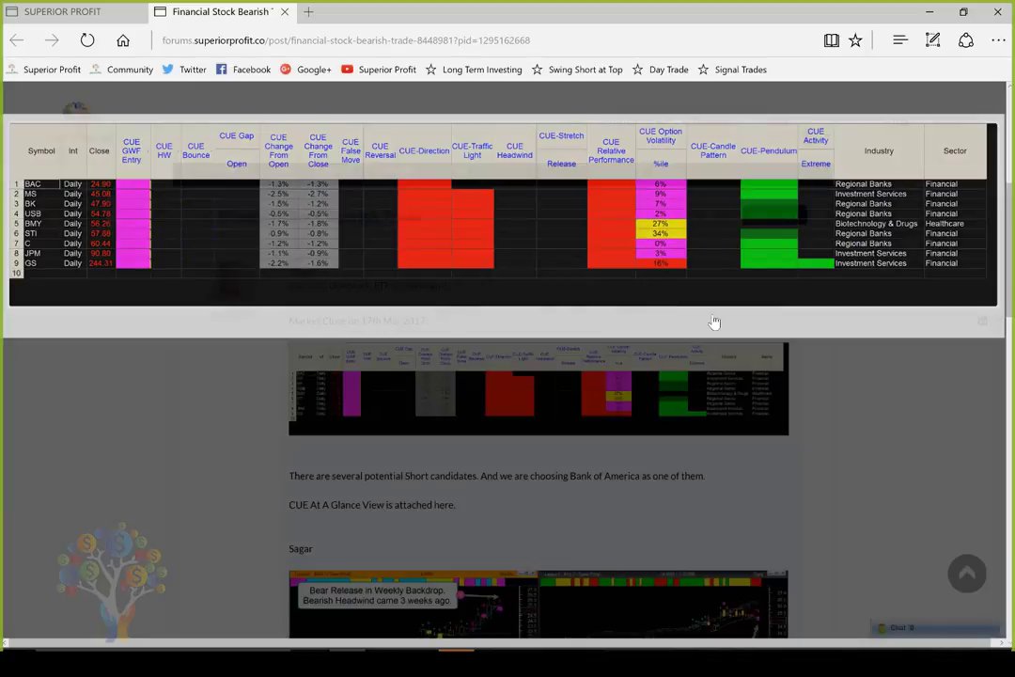
Step: View the enlarged Bank of America charts in the Financial Stock Bearish Trade topic and close that topic
click(716, 325)
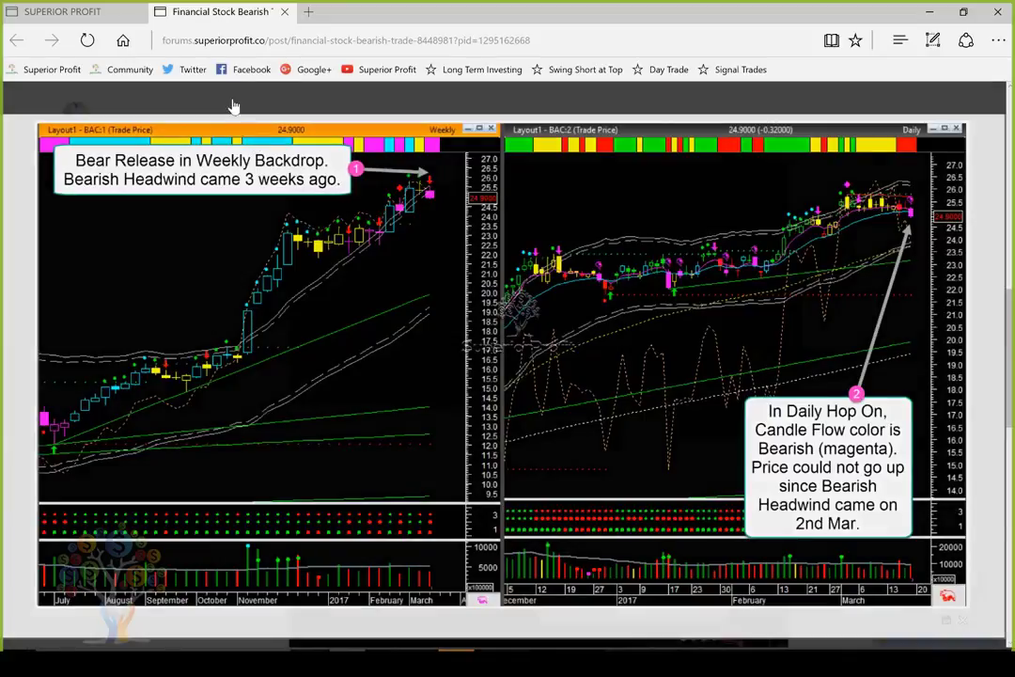
key(Escape)
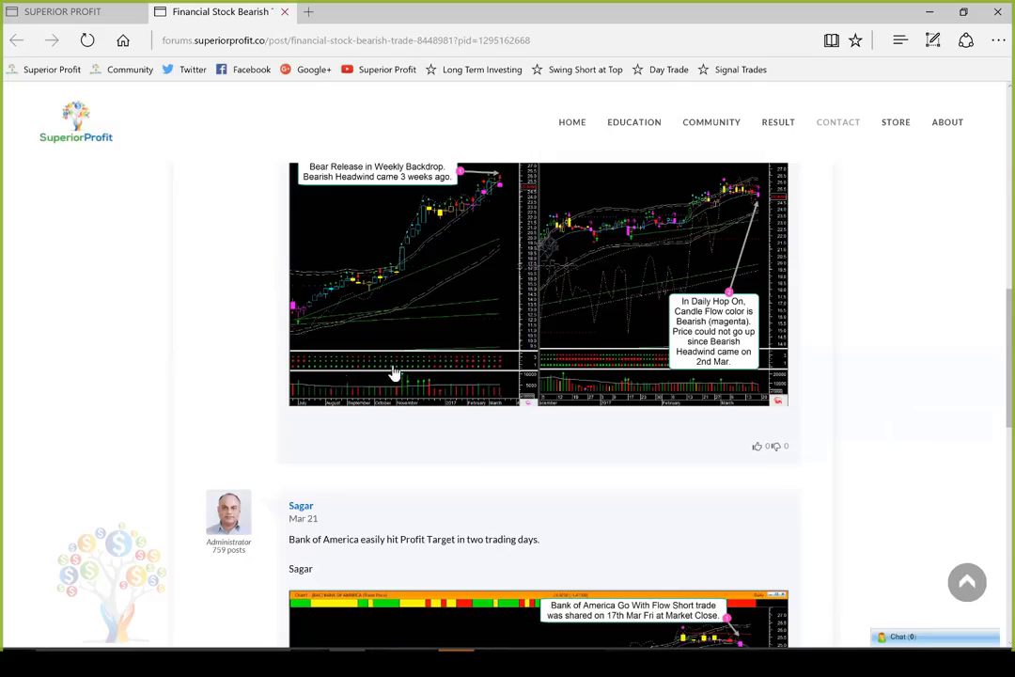
key(ctrl+w)
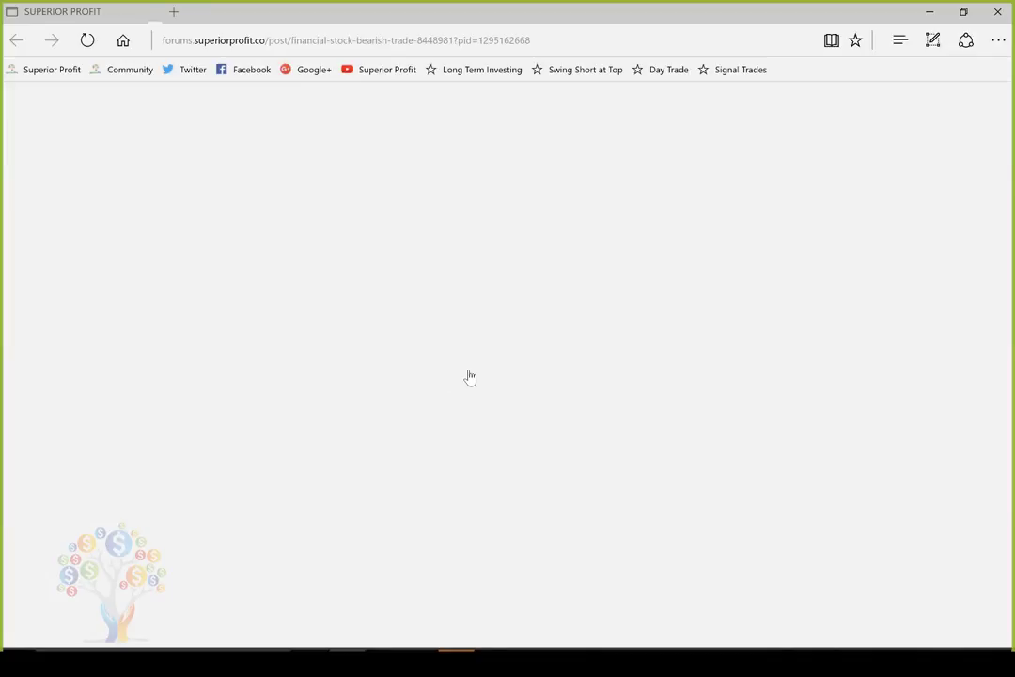
Step: Look through the forum's list of latest topics for trade posts
scroll(481, 374, down, 3)
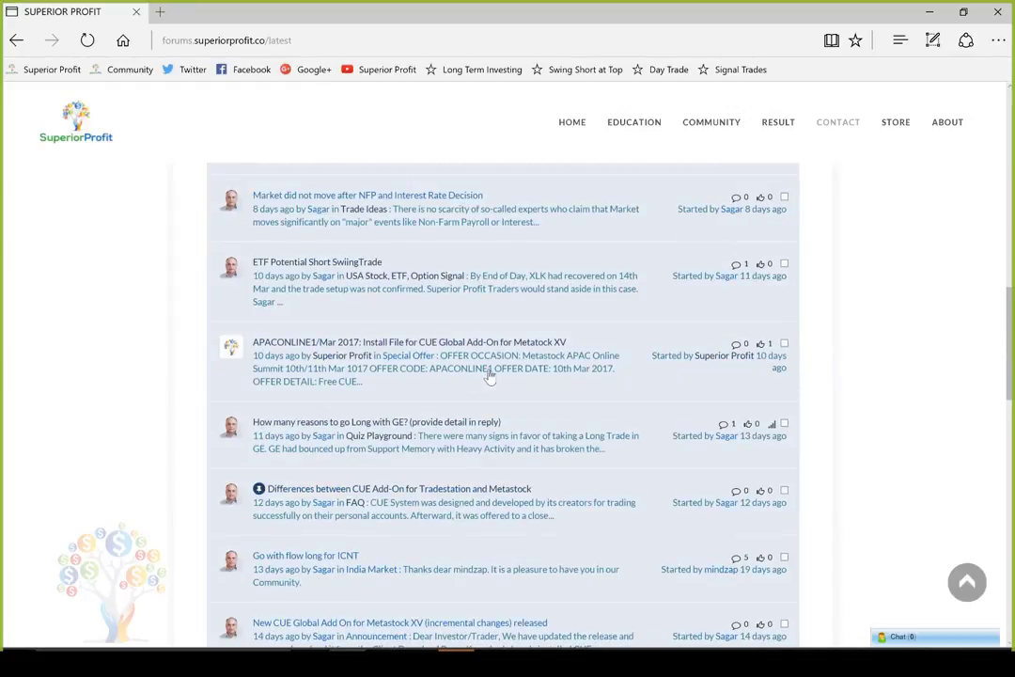
scroll(501, 373, down, 1)
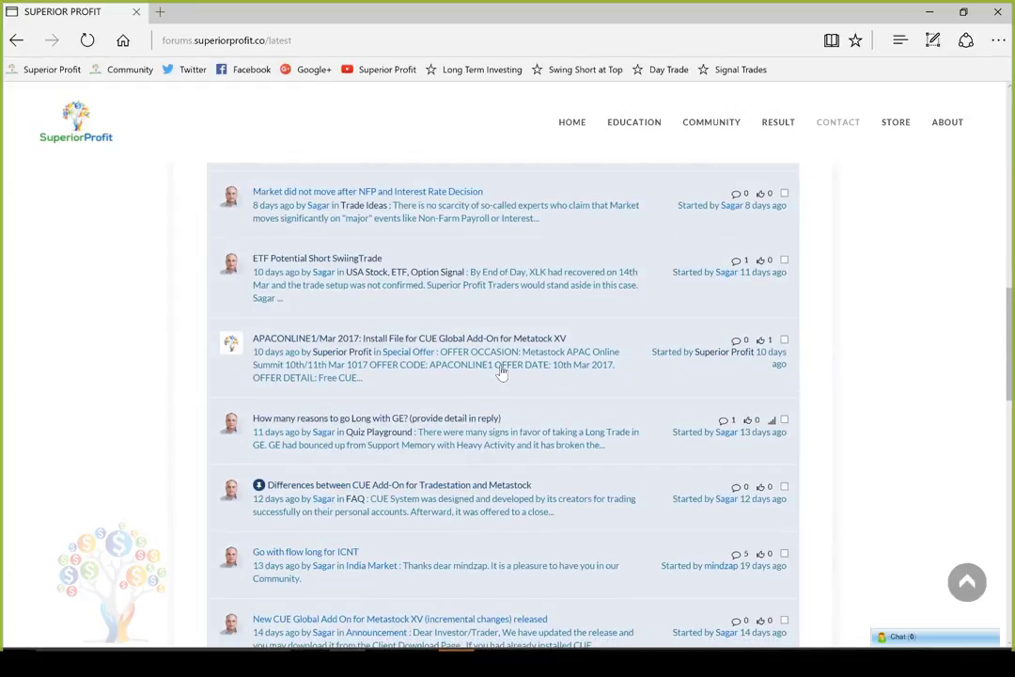
scroll(501, 373, down, 1)
scroll(517, 373, down, 1)
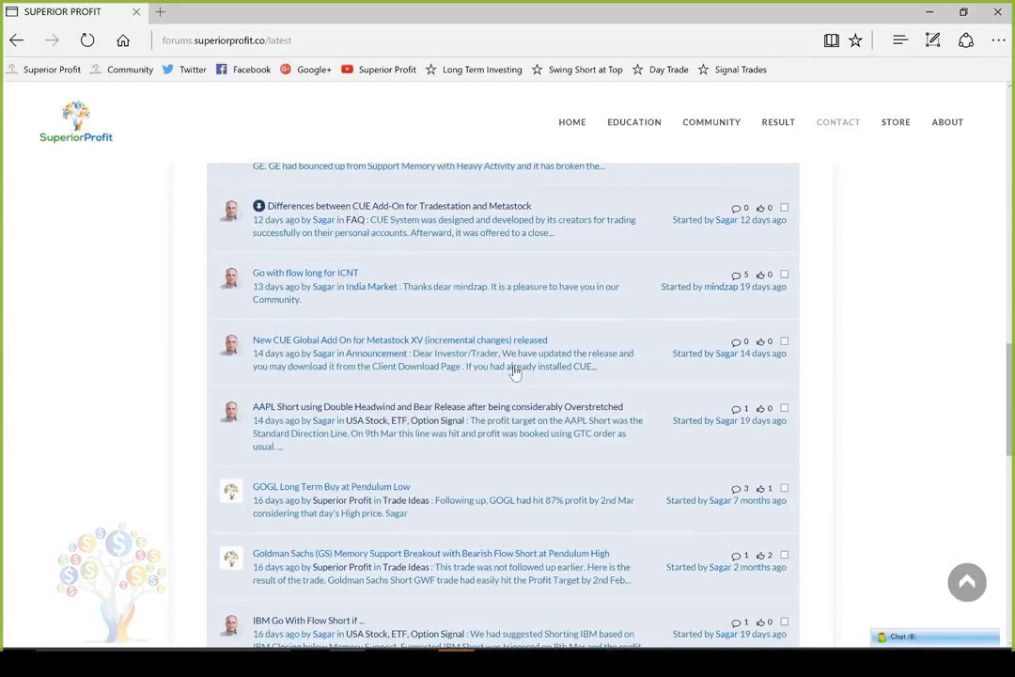
scroll(515, 373, up, 1)
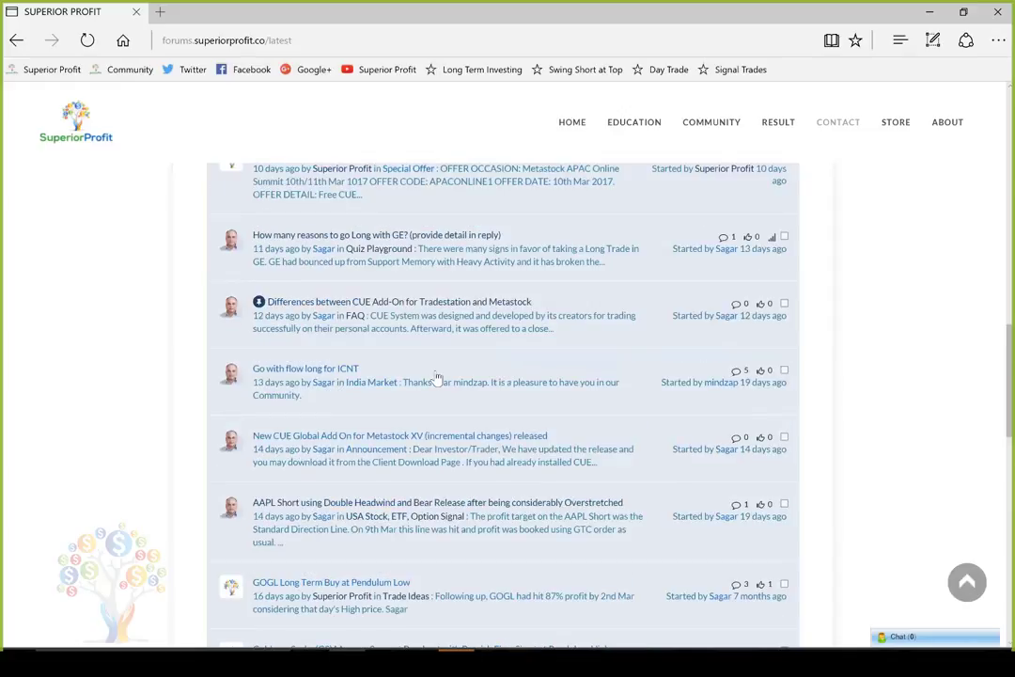
scroll(425, 376, up, 2)
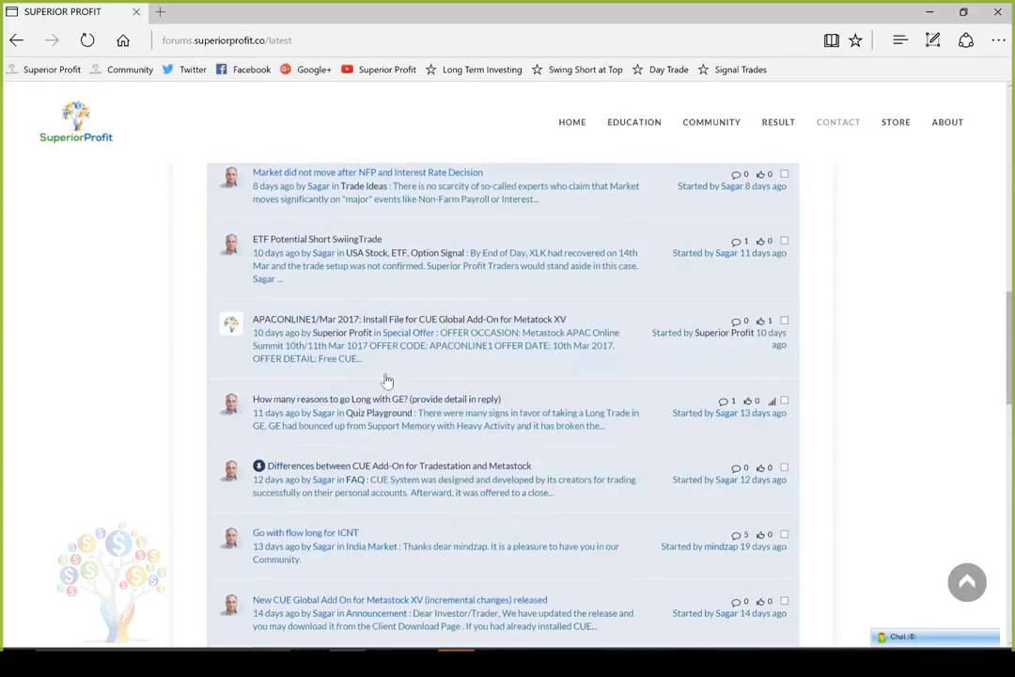
scroll(397, 369, up, 1)
scroll(343, 420, up, 2)
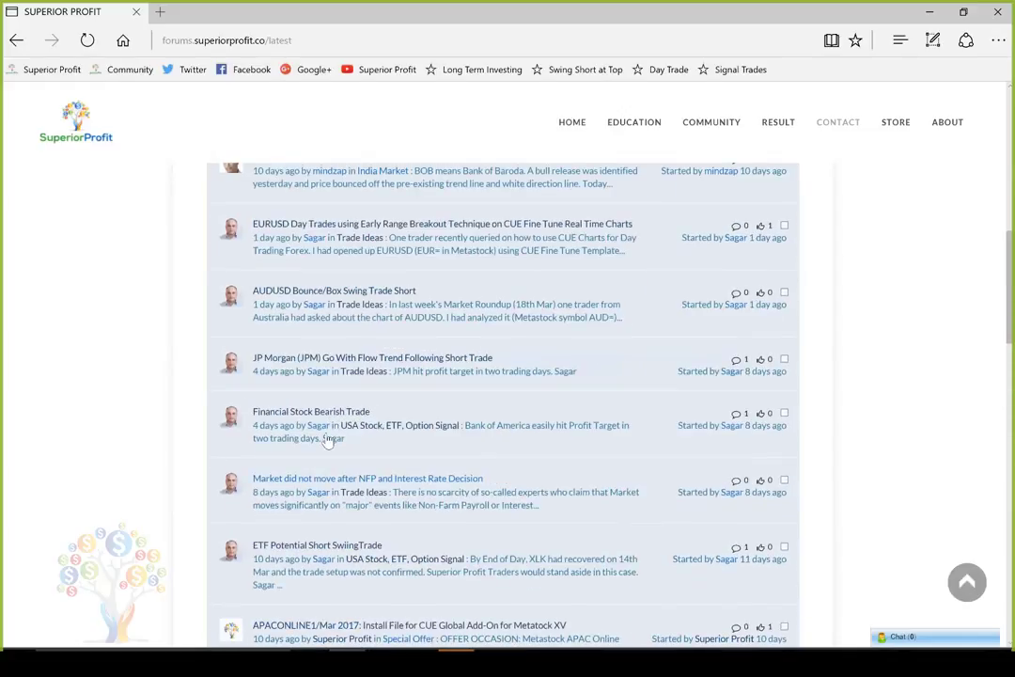
Step: Search the forum posts for the keyword jpm
scroll(343, 420, up, 5)
click(336, 413)
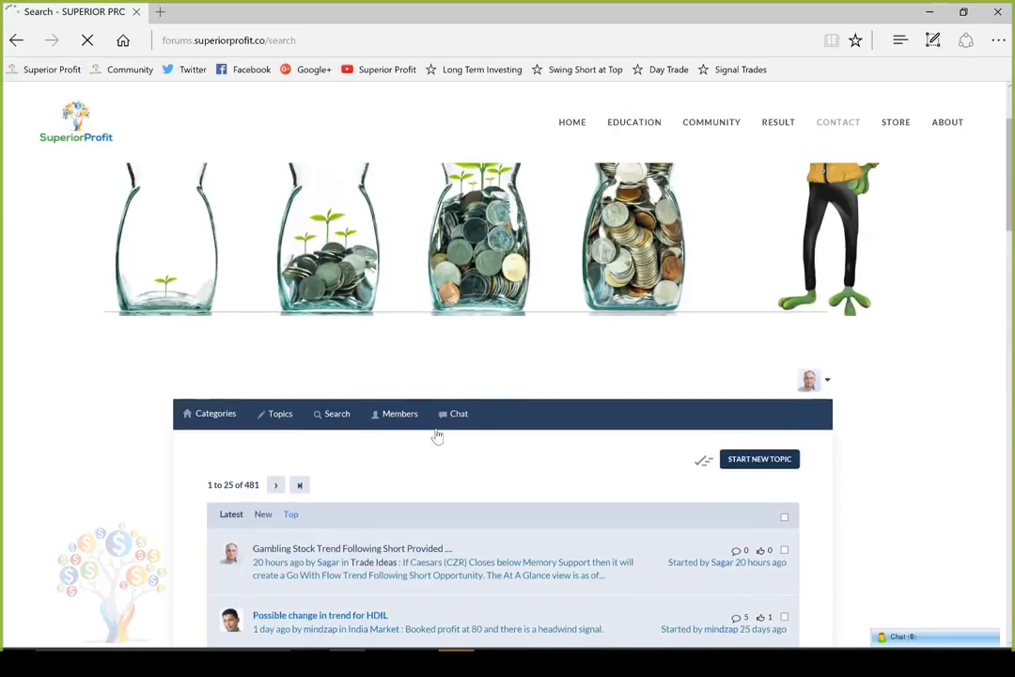
scroll(428, 445, down, 2)
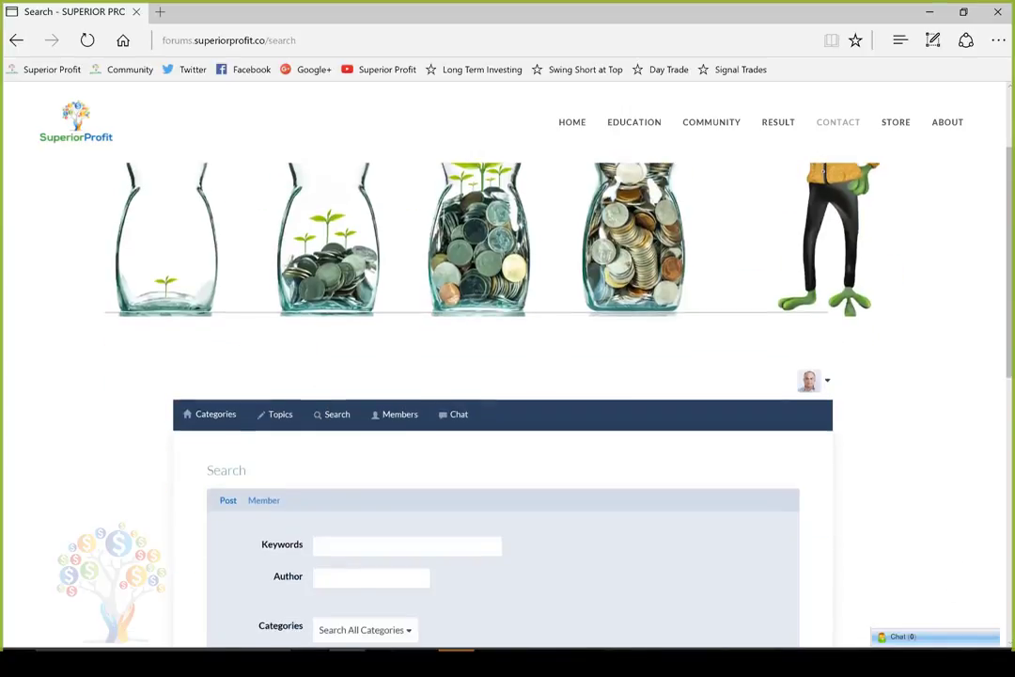
text(jp)
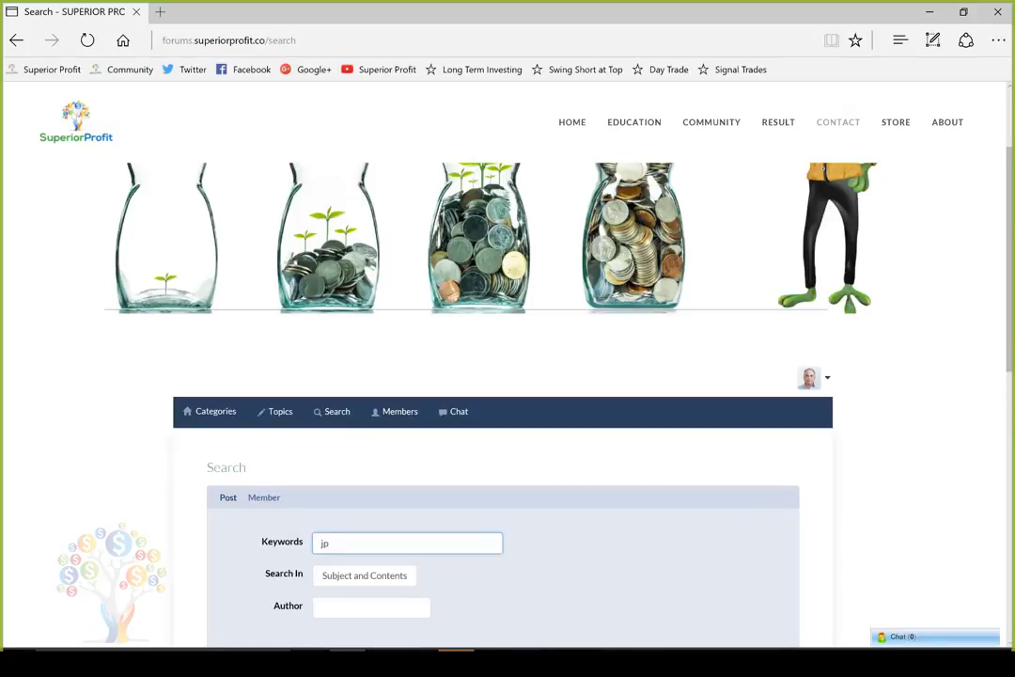
key(Return)
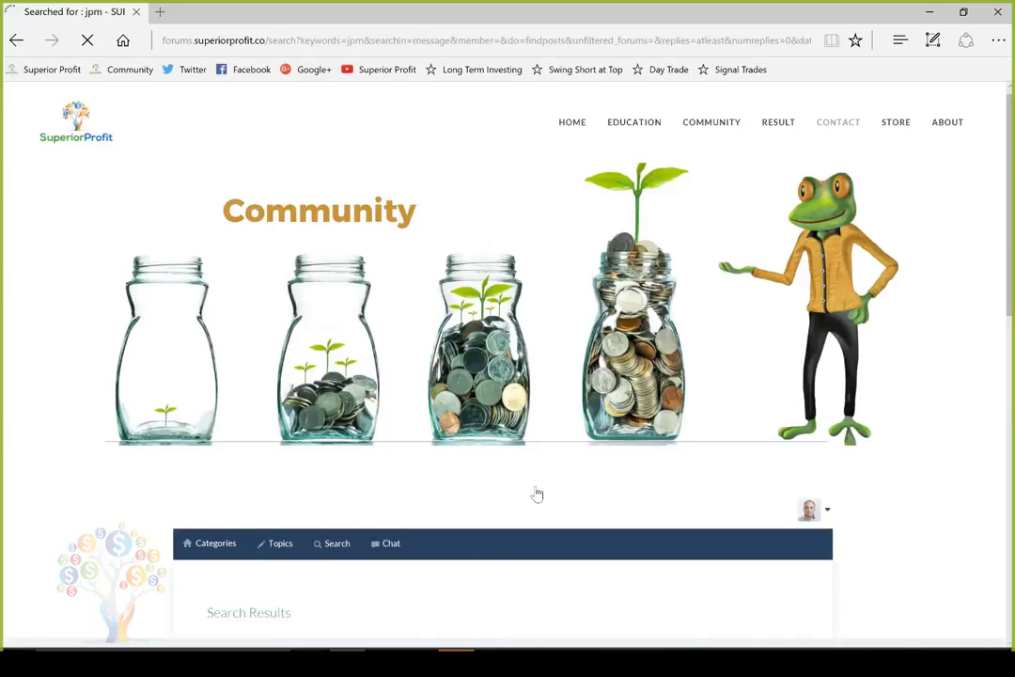
Step: Open the Mar 21 post of the JP Morgan (JPM) Go With Flow Trend Following Short Trade topic from the results
scroll(536, 494, down, 3)
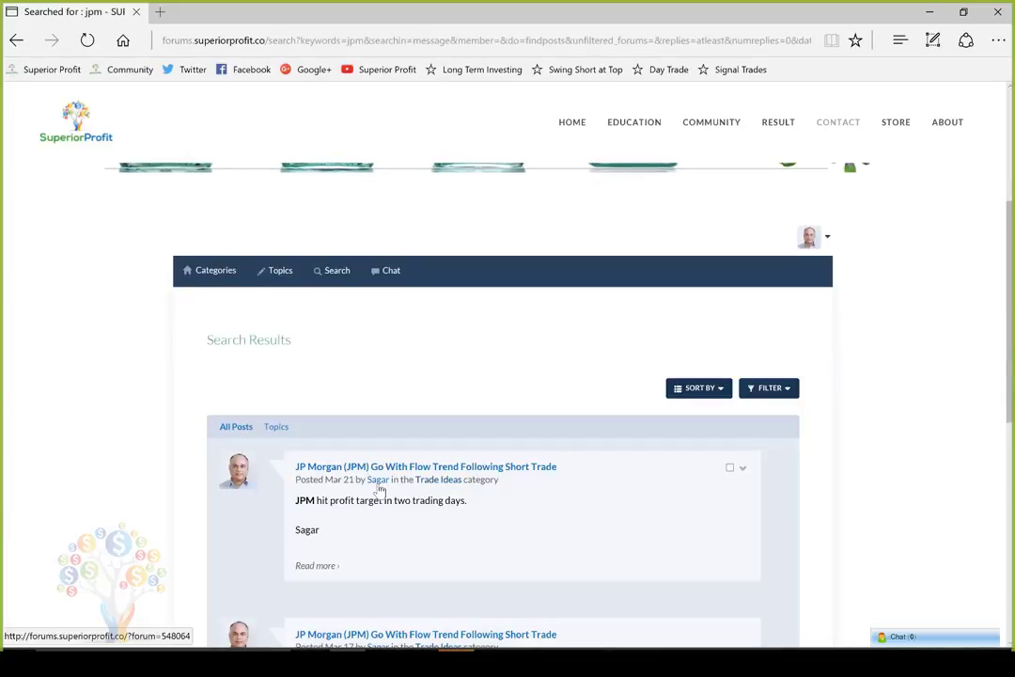
scroll(395, 367, down, 2)
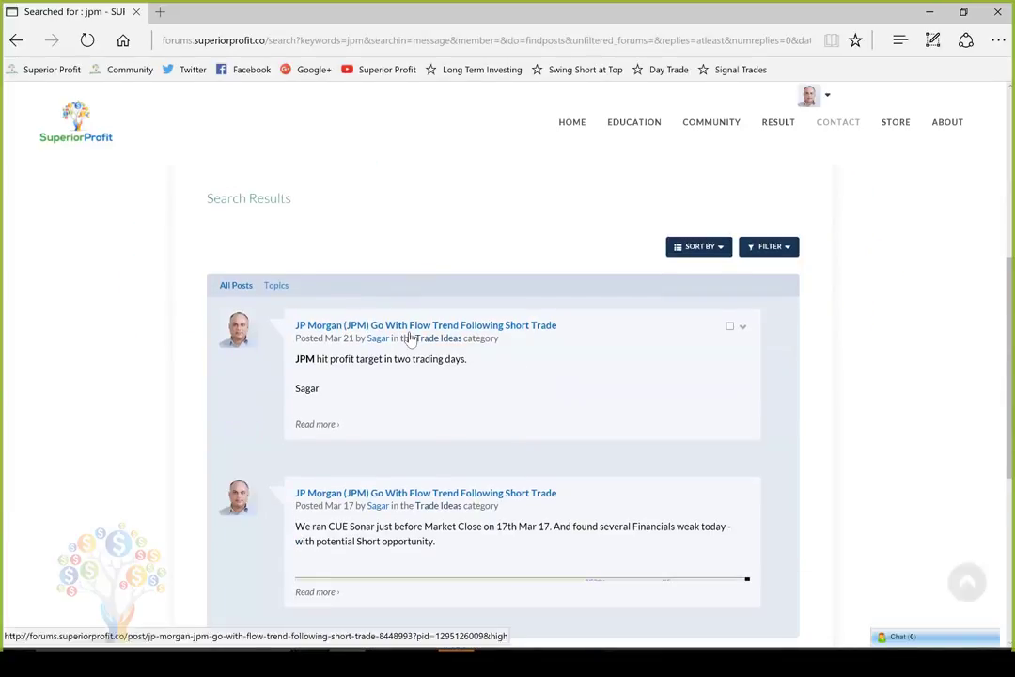
click(376, 329)
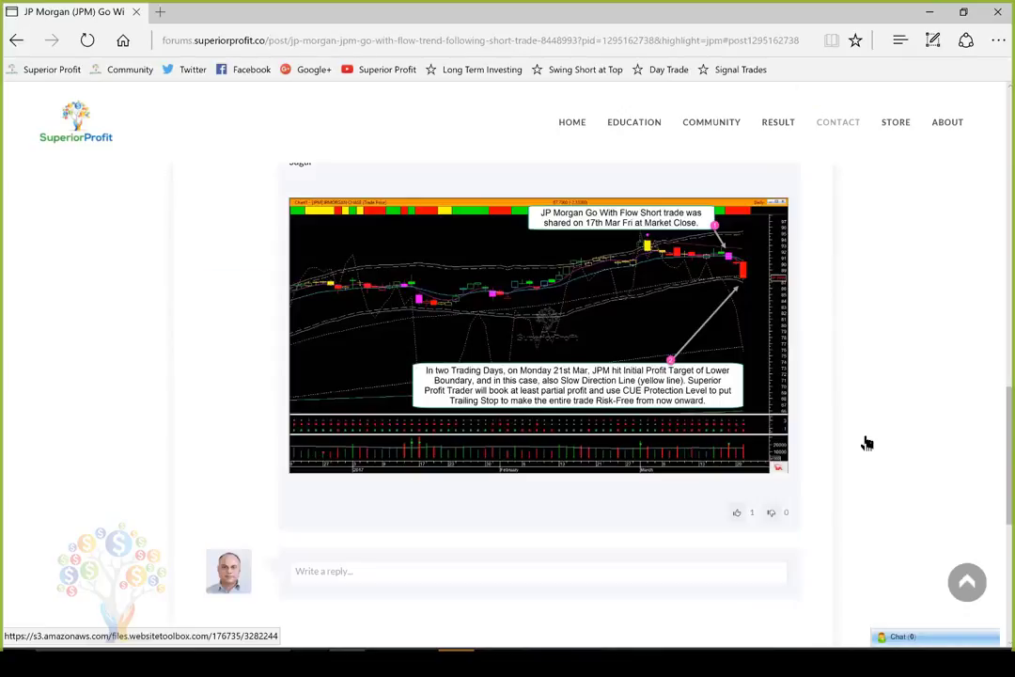
Step: Review the topic's opening post with its enlarged JPM weekly and daily setup charts, and close the enlarged image
scroll(586, 529, up, 1)
scroll(612, 347, up, 8)
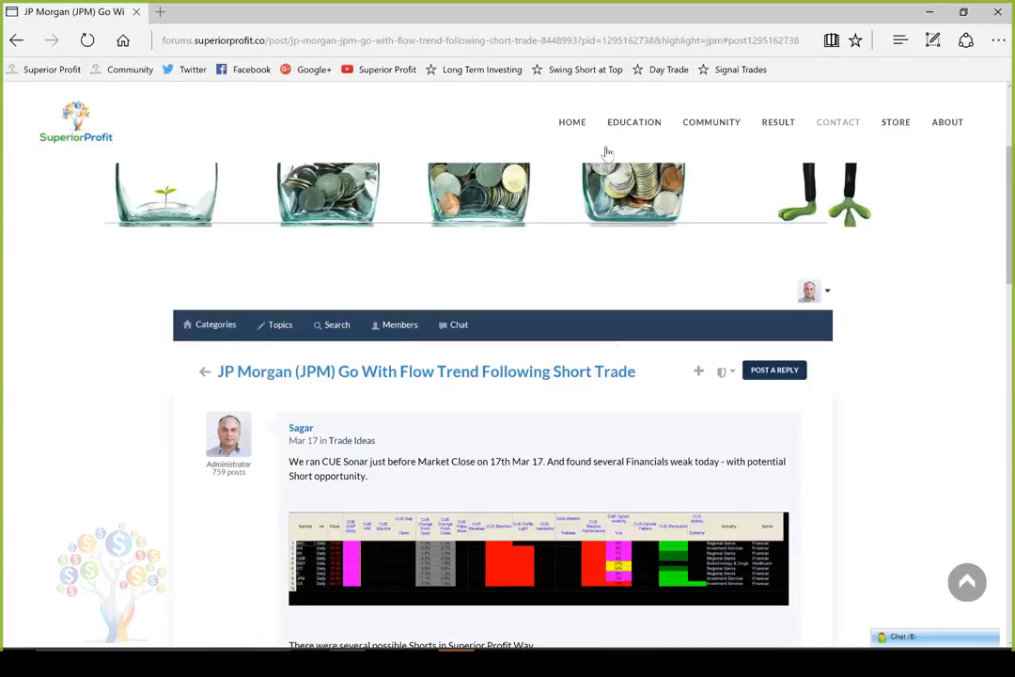
scroll(611, 170, down, 3)
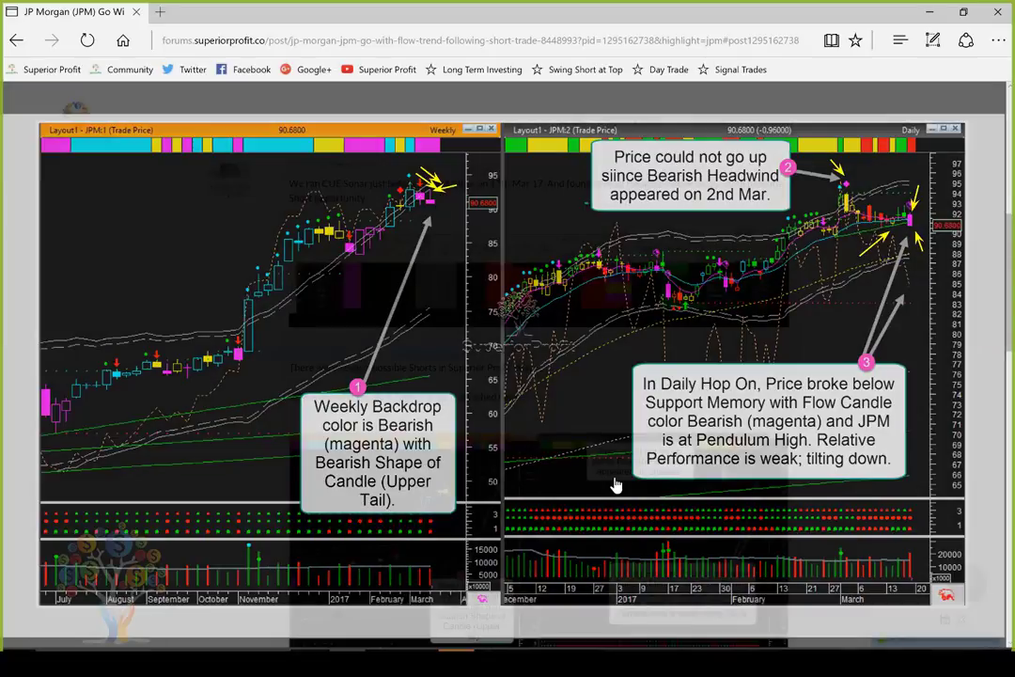
click(618, 486)
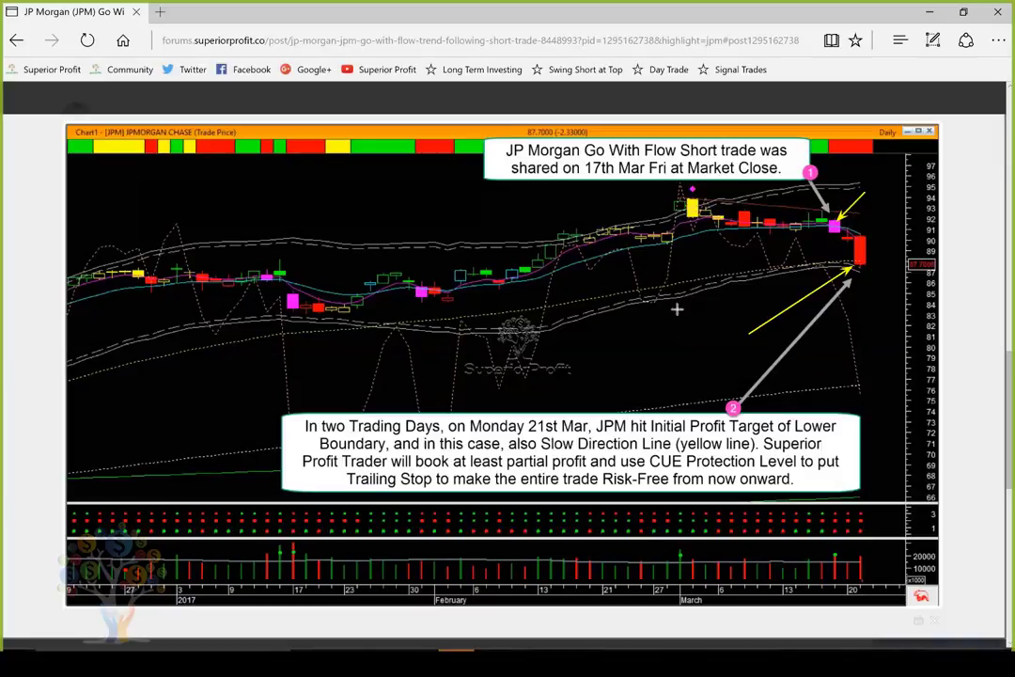
Step: Point arrows along the Slow Direction Line and at the last red candle on the enlarged JPM result chart, and close it
drag(671, 292, 816, 269)
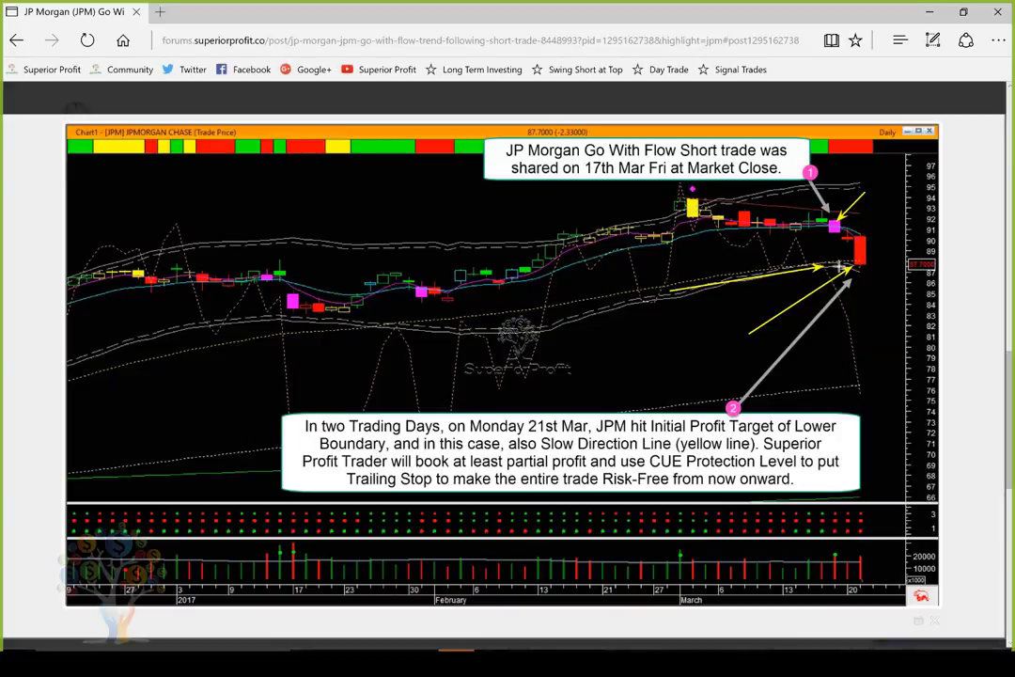
drag(897, 300, 870, 269)
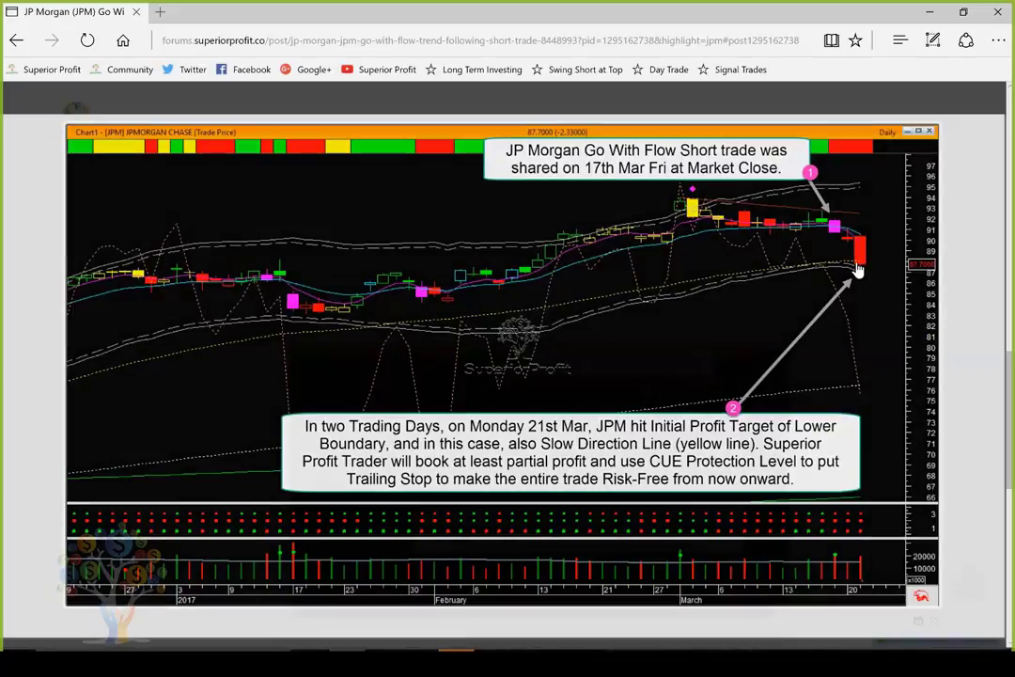
click(858, 270)
scroll(858, 270, down, 2)
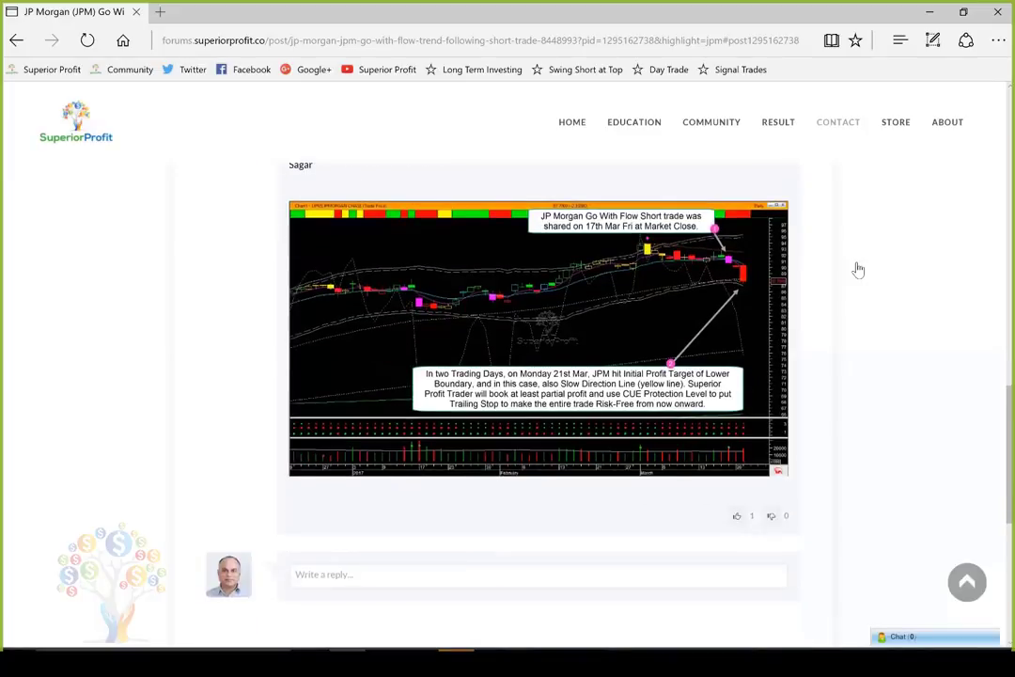
scroll(855, 272, down, 4)
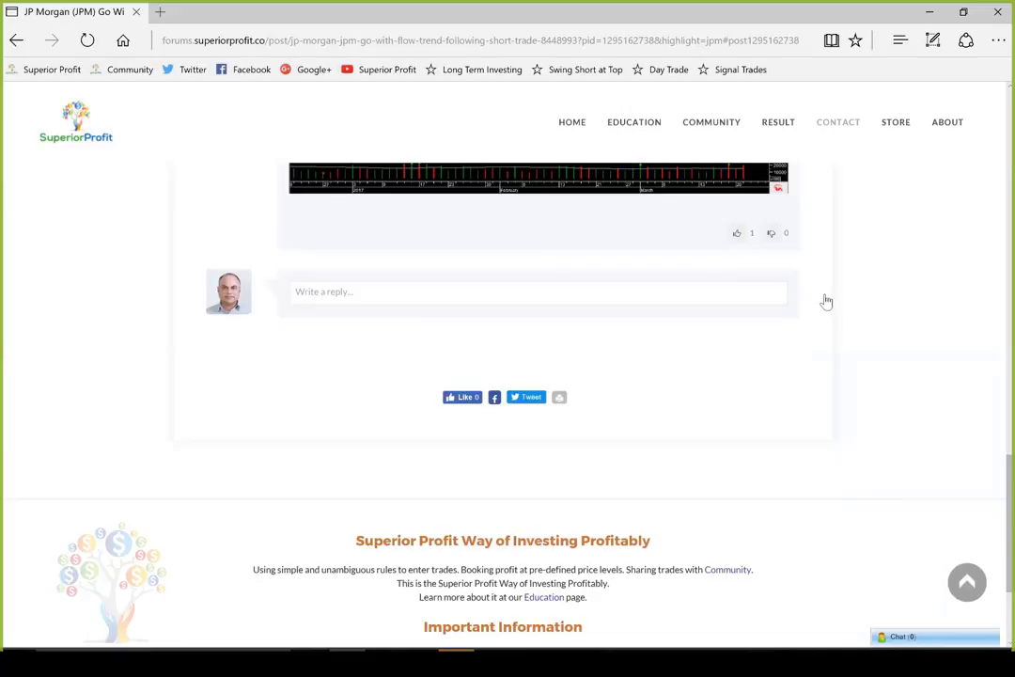
Step: Switch to TradeStation and load the symbol ANGI in the weekly and daily At A Glance charts
mouse_move(456, 659)
click(488, 598)
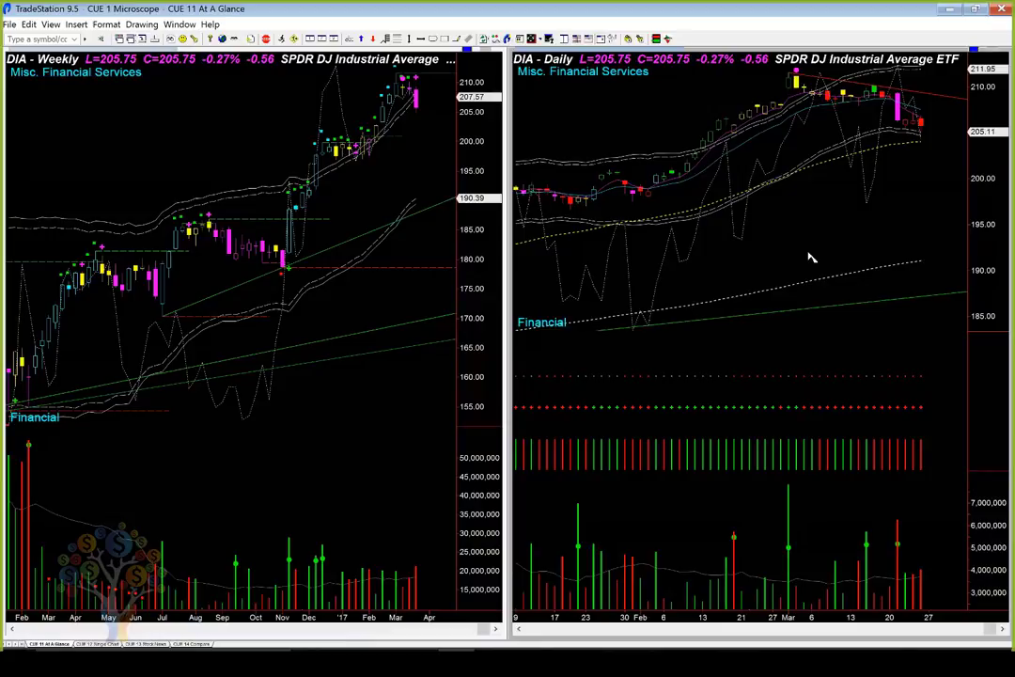
text(angl)
key(Return)
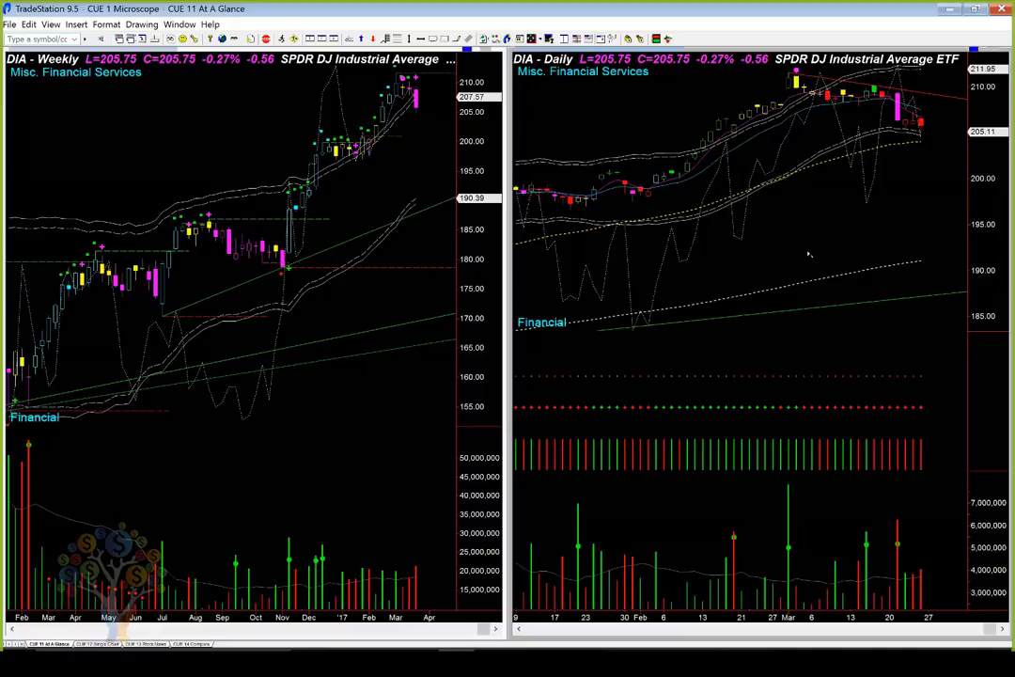
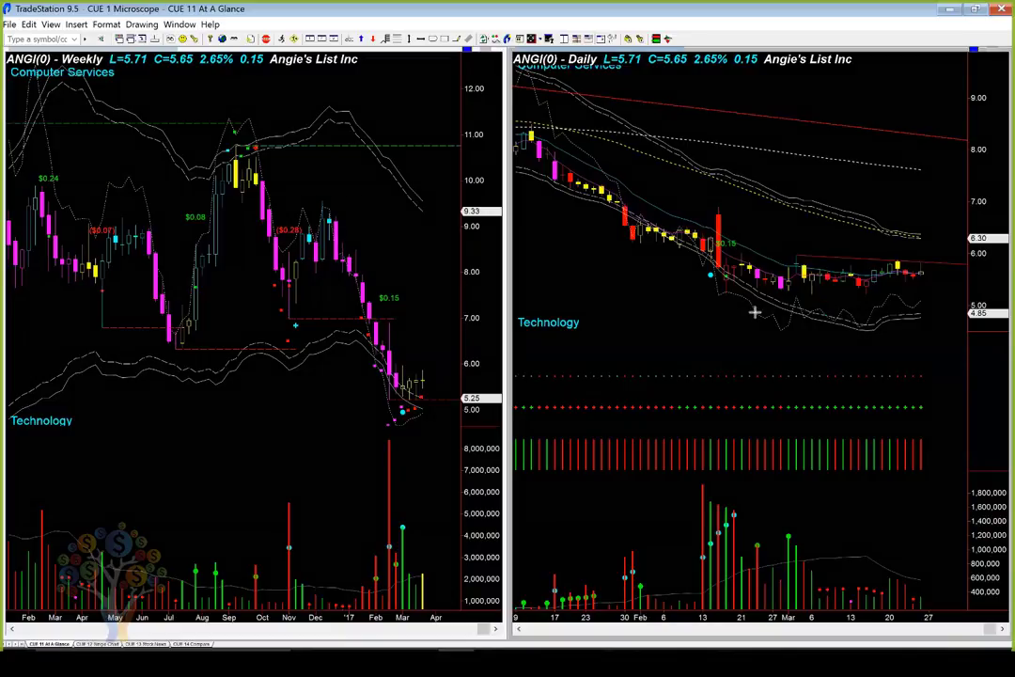
Step: Mark ANGI's late-February and latest daily candles with boxes, add arrows at the recent high and along the lows, and clear the marks
drag(741, 241, 827, 305)
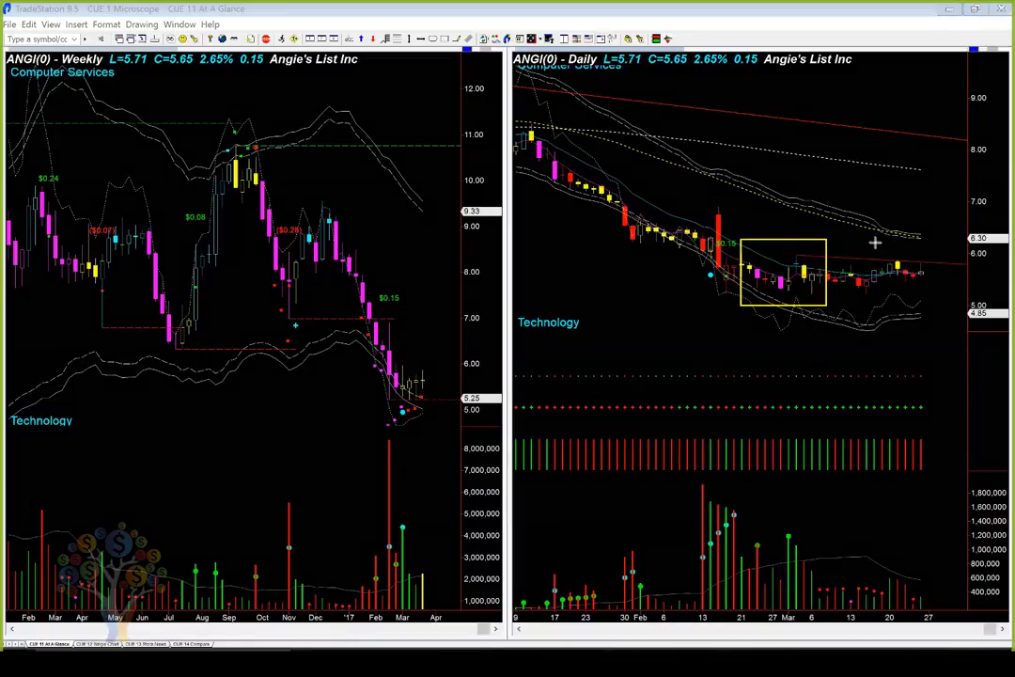
drag(873, 273, 901, 248)
drag(937, 289, 942, 292)
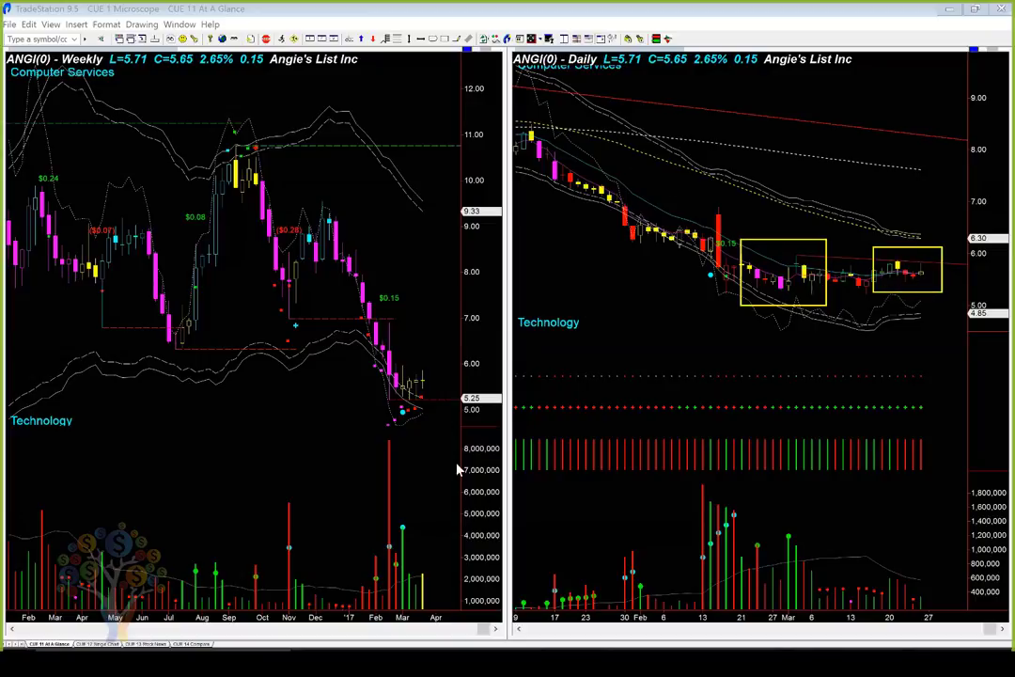
drag(843, 202, 898, 266)
drag(768, 286, 956, 284)
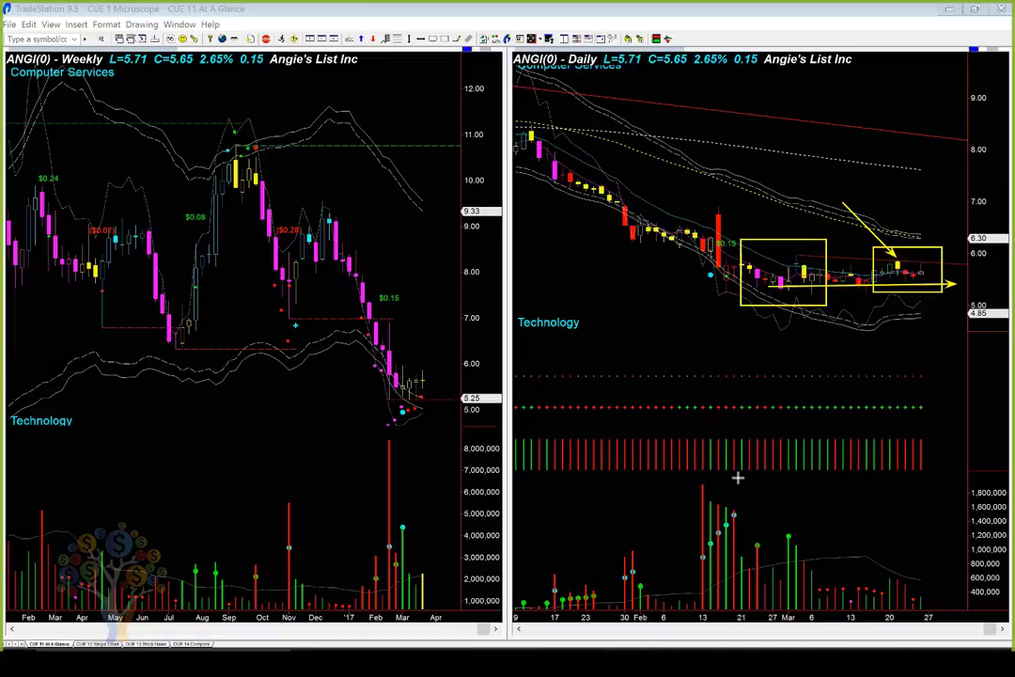
key(Delete)
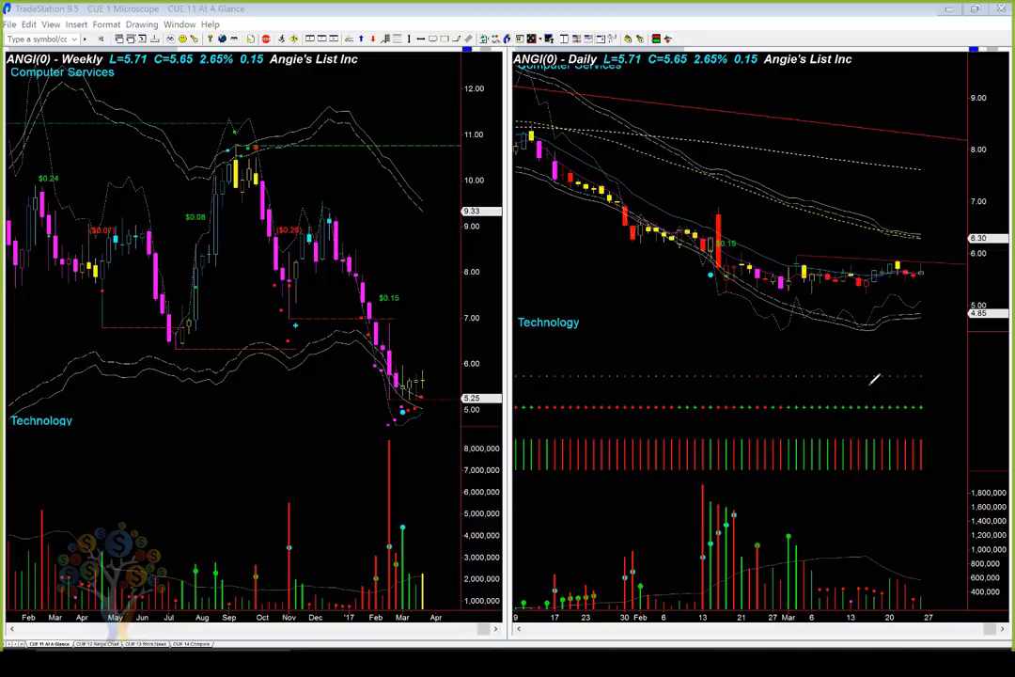
Step: Sketch a freehand upward arrow and a projected rise-and-pullback path beside the latest candles on ANGI's daily chart
mouse_move(893, 298)
mouse_down()
mouse_move(942, 252)
mouse_move(947, 265)
mouse_move(951, 235)
mouse_move(978, 259)
mouse_up()
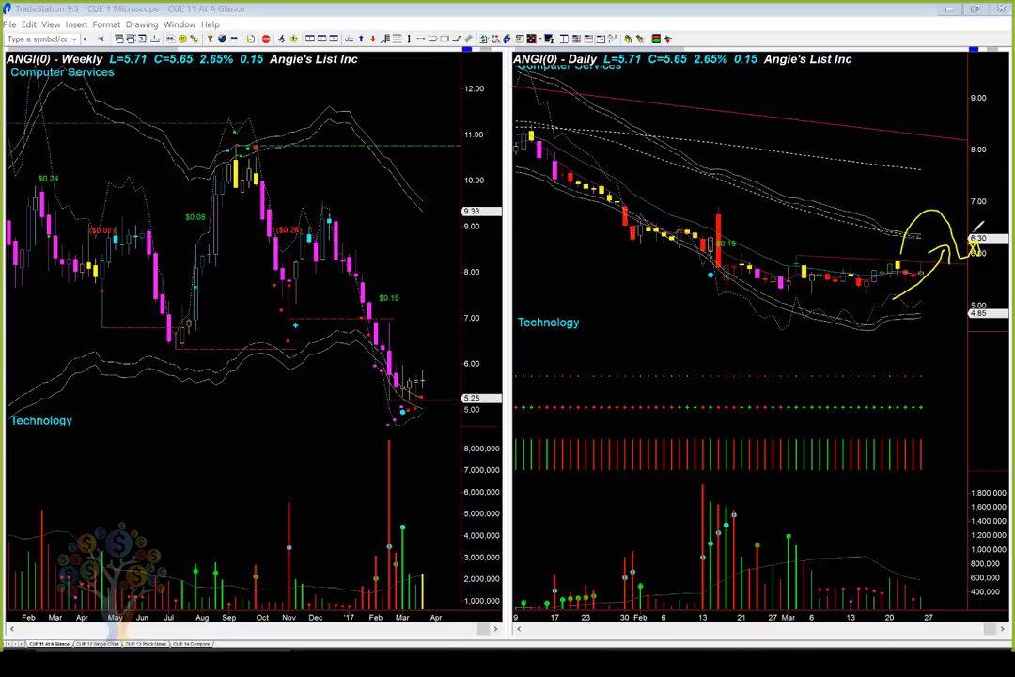
drag(959, 271, 975, 265)
drag(940, 260, 954, 237)
Step: Circle the latest candles on ANGI's weekly chart and draw arrows to the low and to the high-volume bars beneath
mouse_move(288, 426)
mouse_down()
mouse_move(402, 406)
mouse_move(386, 423)
mouse_up()
mouse_move(398, 379)
mouse_down()
mouse_move(402, 421)
mouse_move(448, 385)
mouse_move(393, 371)
mouse_up()
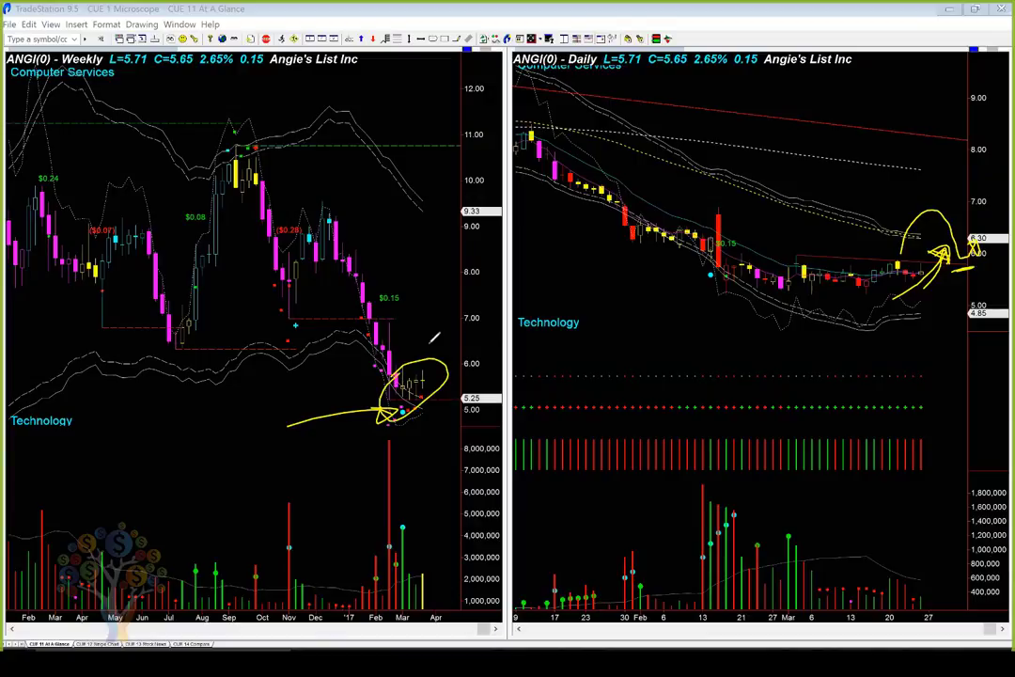
drag(397, 565, 451, 508)
mouse_move(362, 509)
mouse_down()
mouse_move(367, 553)
mouse_move(371, 535)
mouse_move(408, 552)
mouse_move(426, 541)
mouse_up()
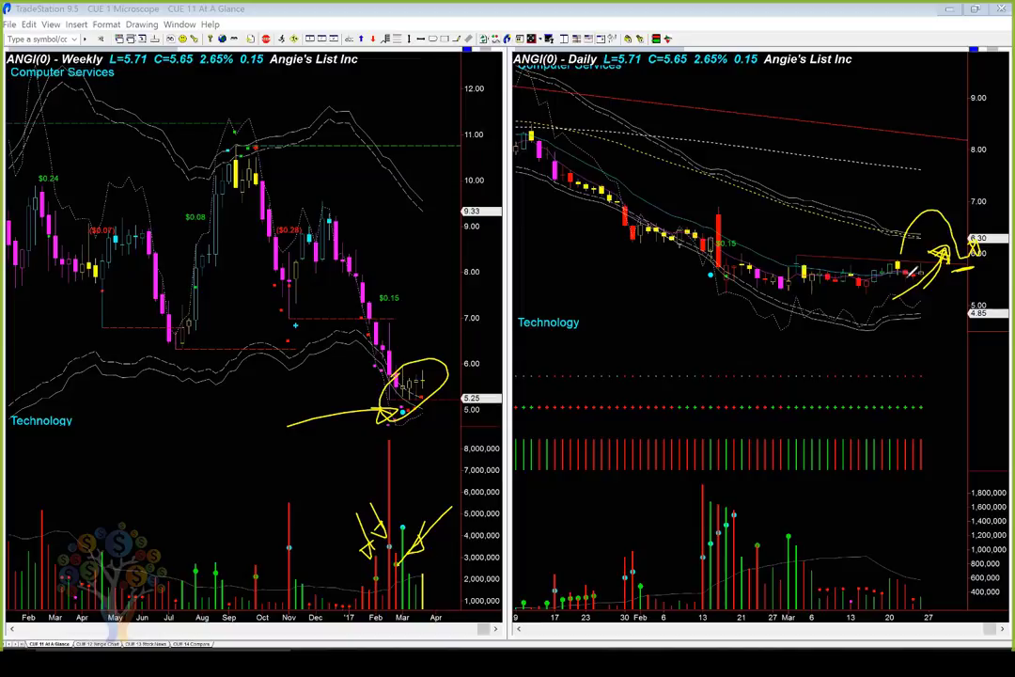
Step: Retrace the projected rise-and-pullback path on ANGI's daily chart and clear the annotations from both charts
mouse_move(891, 256)
mouse_down()
mouse_move(904, 221)
mouse_move(931, 200)
mouse_move(948, 235)
mouse_move(977, 230)
mouse_up()
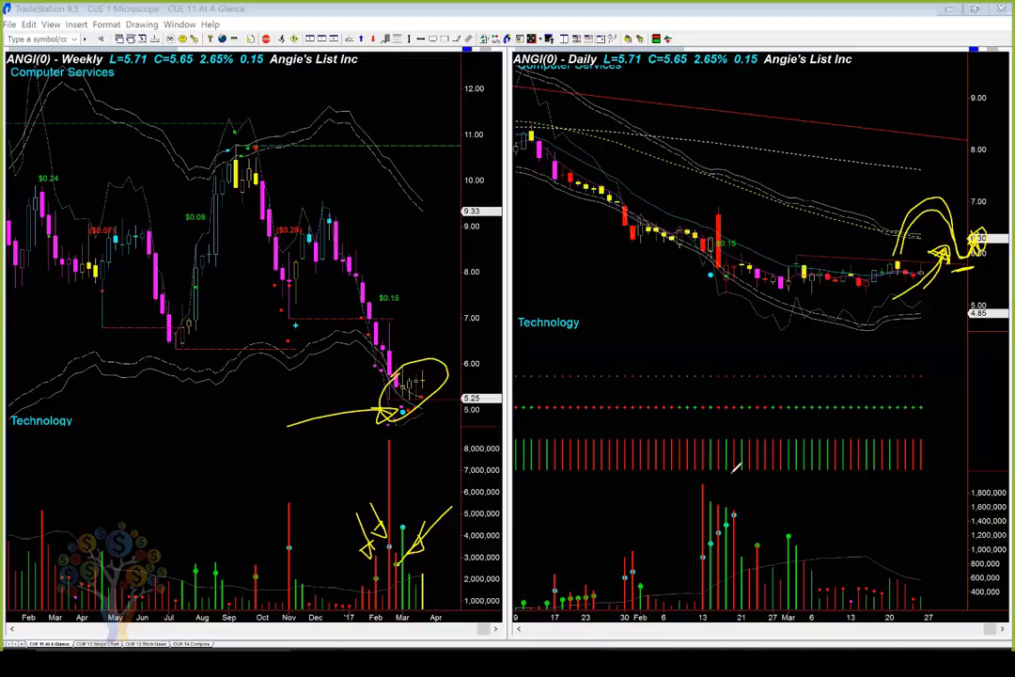
key(e)
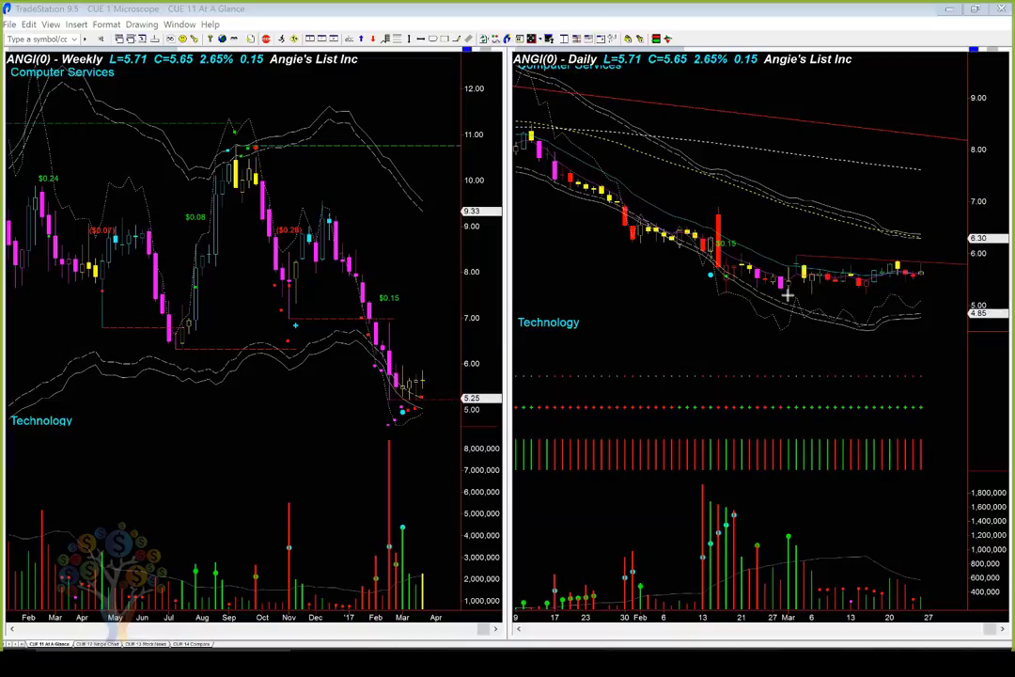
Step: Draw a support line beneath ANGI's March daily lows and sketch projected pullback-and-rebound and rise-and-pullback paths beside the latest candles
drag(783, 294, 961, 290)
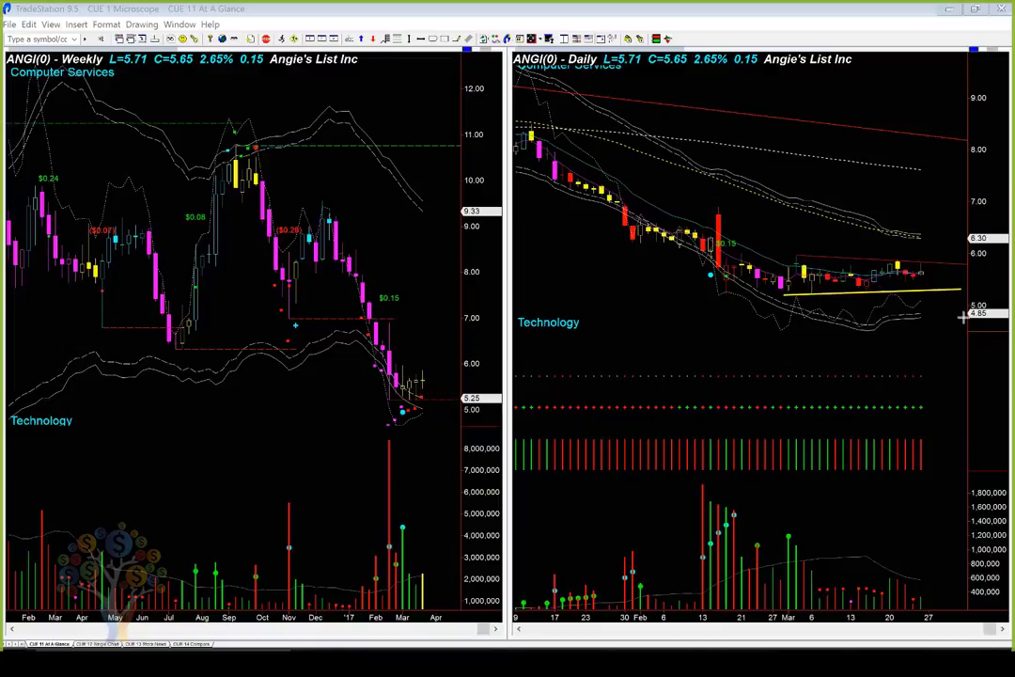
mouse_move(926, 273)
mouse_down()
mouse_move(937, 303)
mouse_move(954, 291)
mouse_move(968, 297)
mouse_up()
mouse_move(941, 297)
mouse_down()
mouse_move(951, 299)
mouse_move(945, 229)
mouse_move(963, 264)
mouse_up()
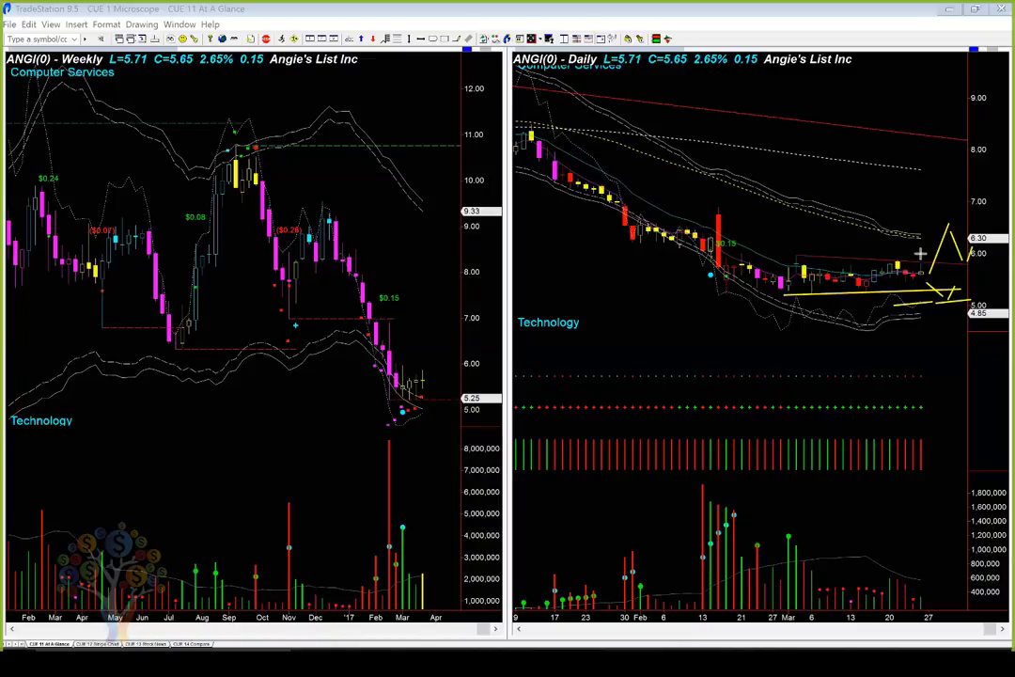
mouse_move(928, 252)
mouse_down()
mouse_move(947, 200)
mouse_move(968, 252)
mouse_move(980, 213)
mouse_up()
drag(905, 272, 952, 299)
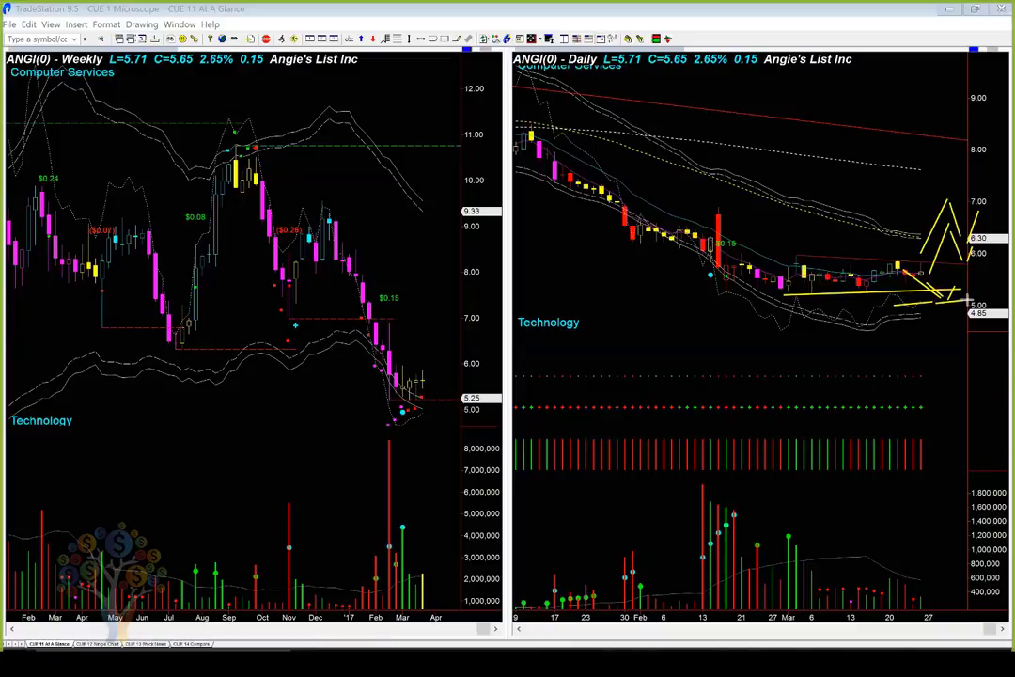
Step: Add further support lines beneath ANGI's daily lows, a short level line beside the last candle, and an upward arrow to the support
drag(863, 295, 961, 294)
drag(952, 300, 973, 286)
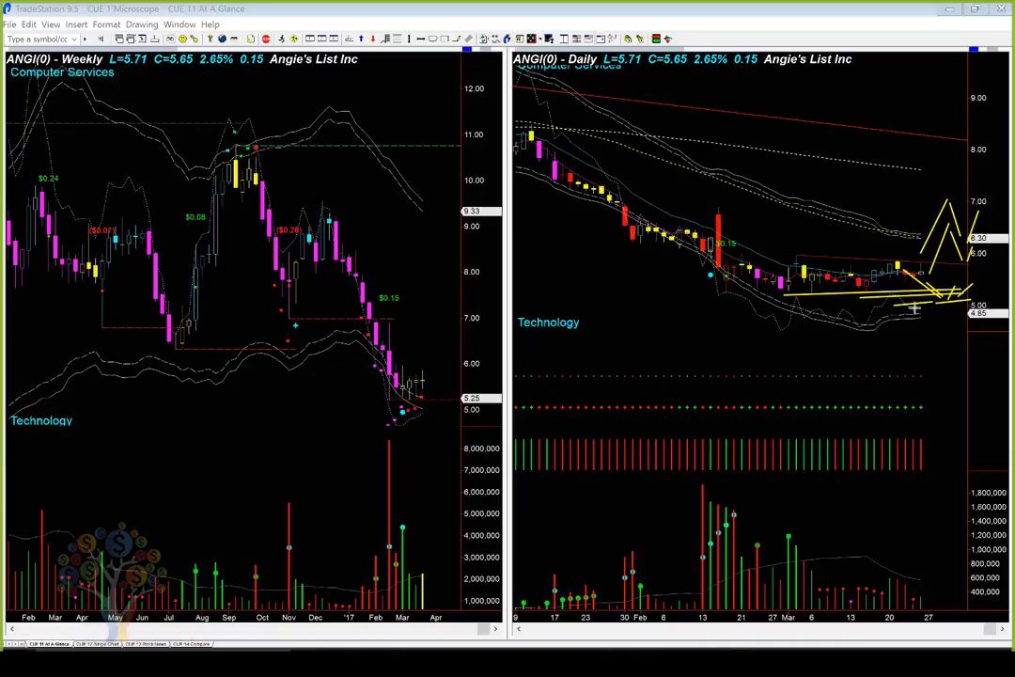
drag(868, 306, 994, 266)
drag(938, 294, 961, 287)
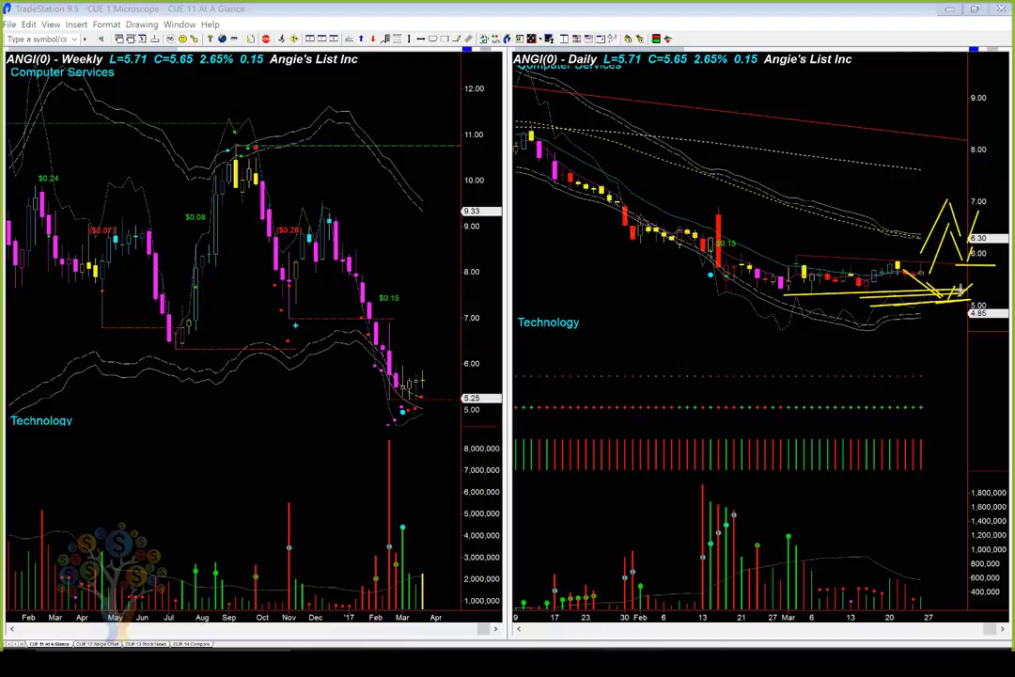
drag(947, 341, 947, 290)
Step: Open the CUE 2 Sonar desktop and show its CUE 22 Scan (EoD) workspace
click(9, 25)
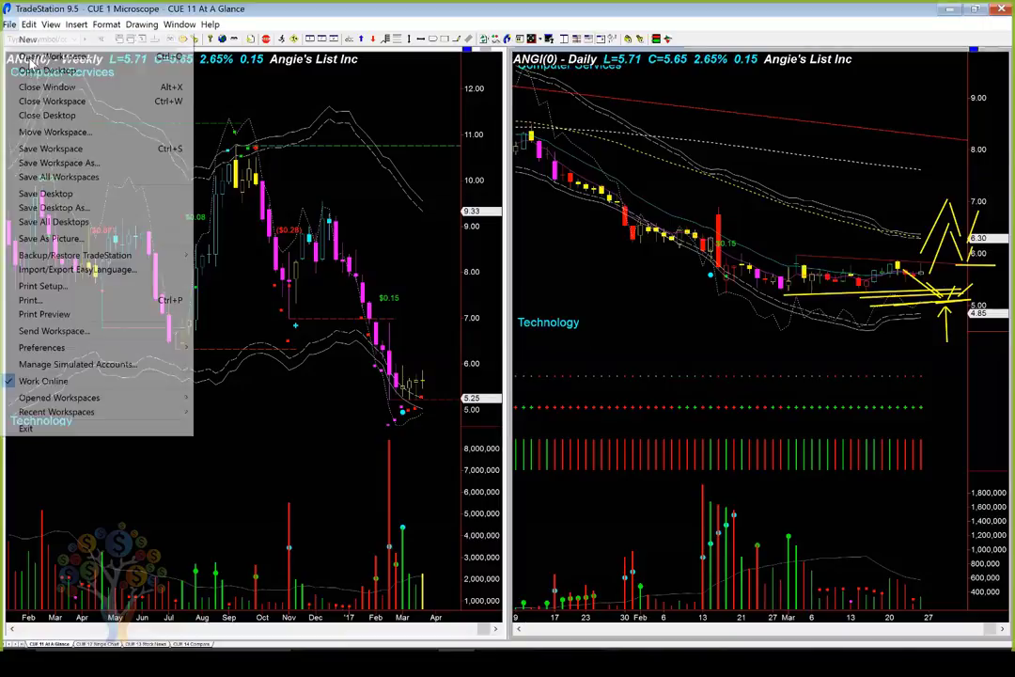
click(38, 68)
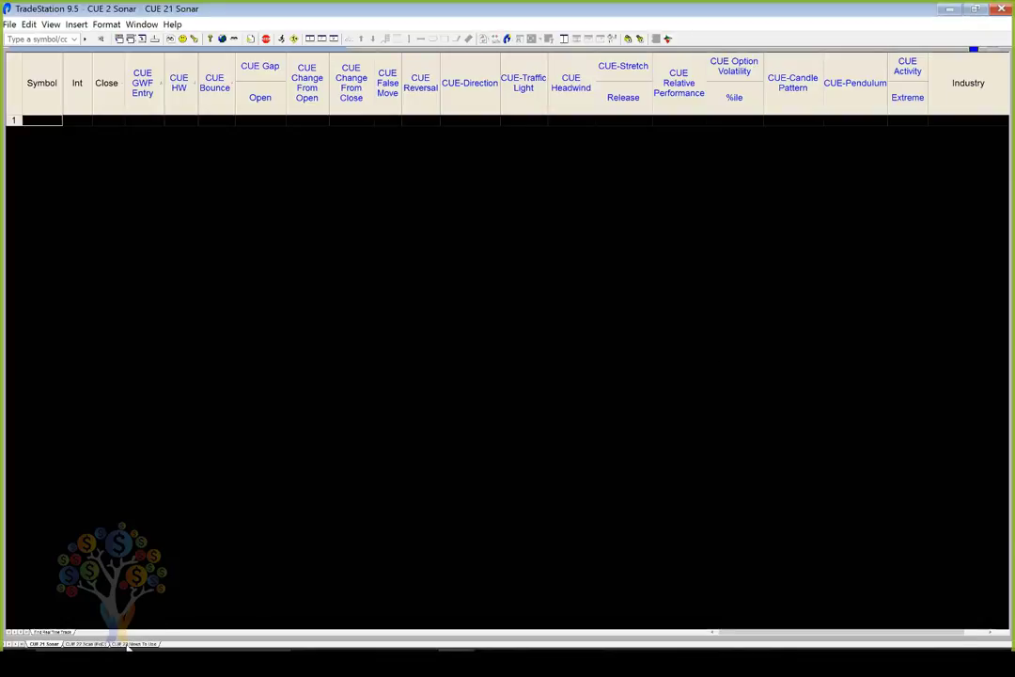
click(94, 645)
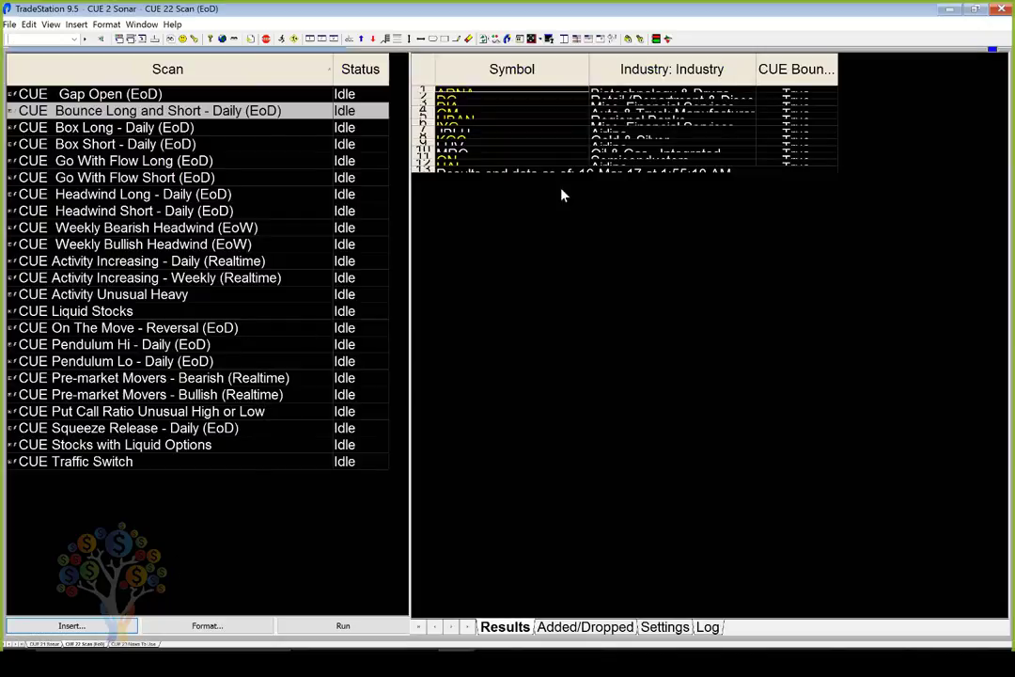
Step: Open and close the scan results' window formatting, and display the CUE Go With Flow Long (EoD) scan results
right_click(576, 133)
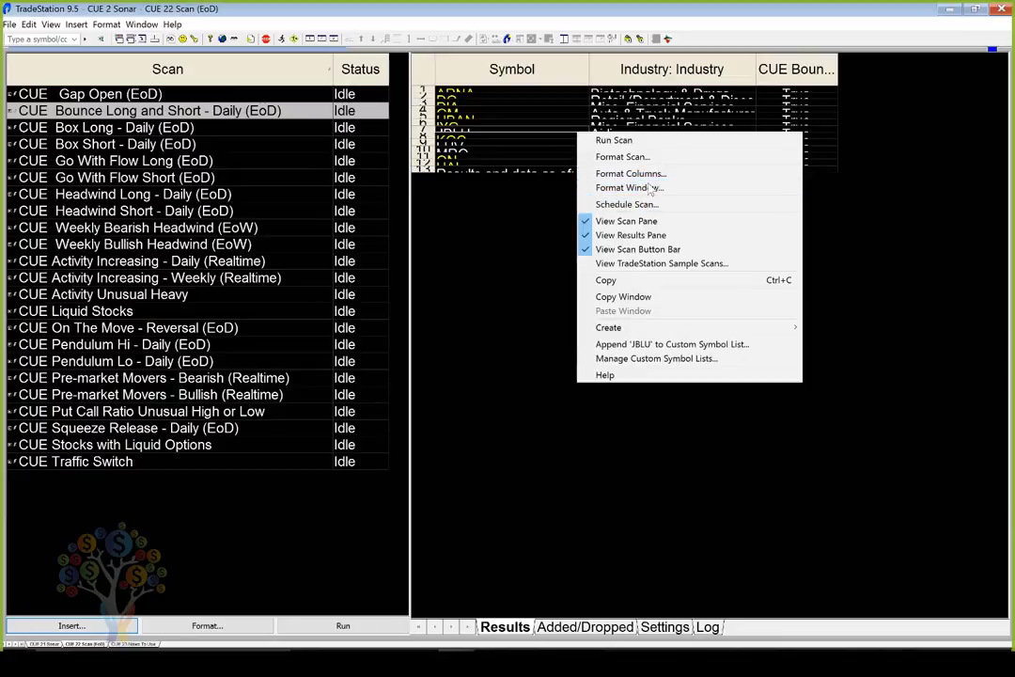
click(648, 188)
key(Escape)
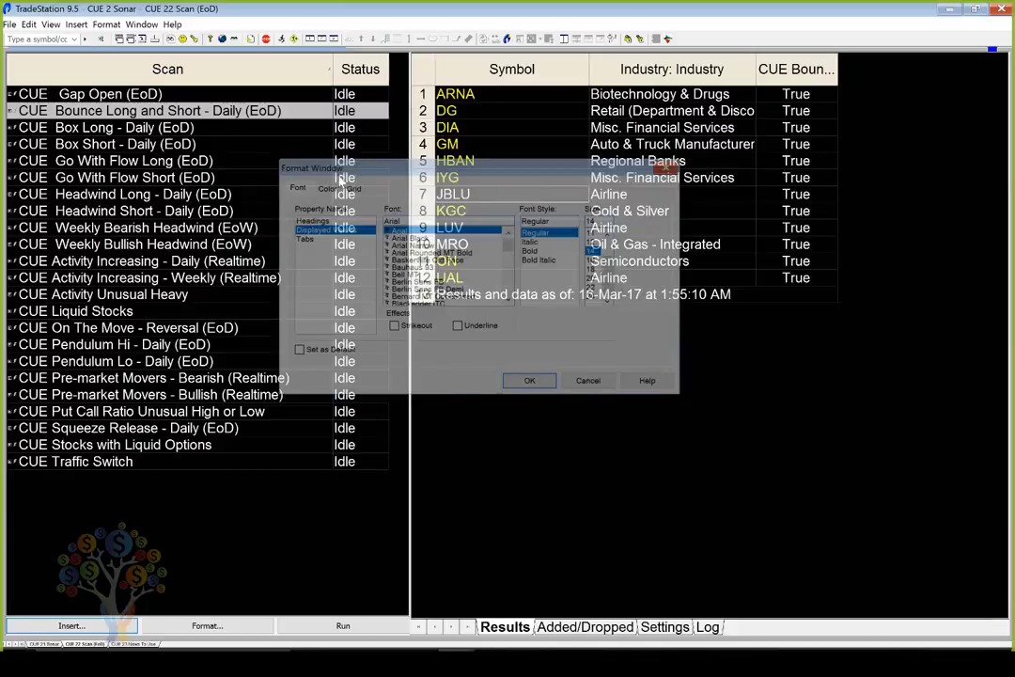
click(143, 162)
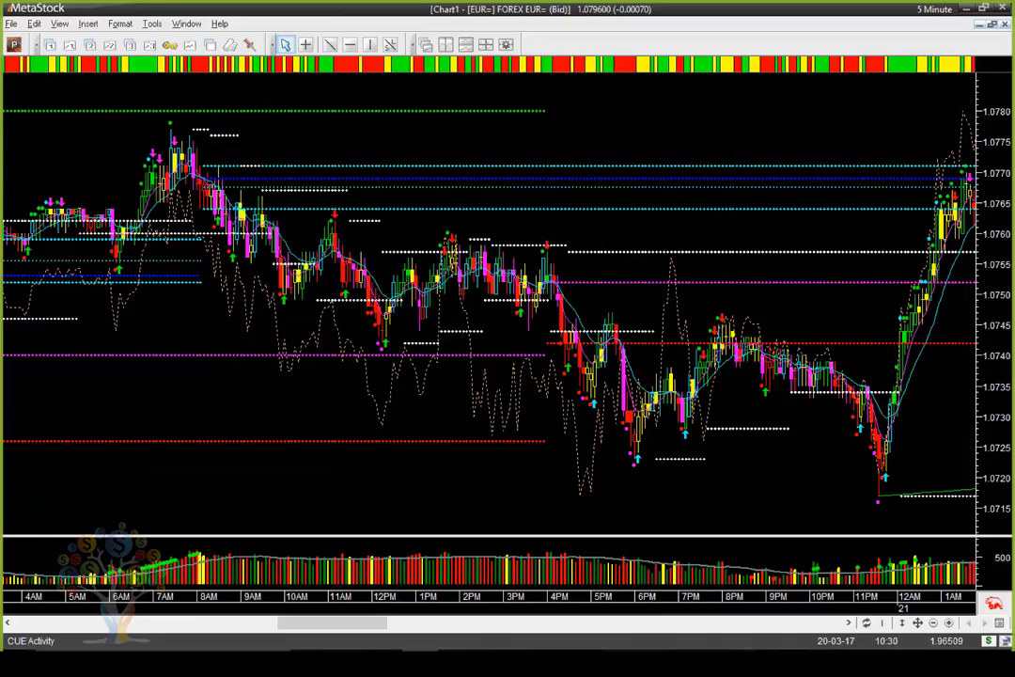
Step: In MetaStock, close the five-minute EUR= chart and open the Power Console's list of explorations
click(12, 24)
click(38, 109)
key(Return)
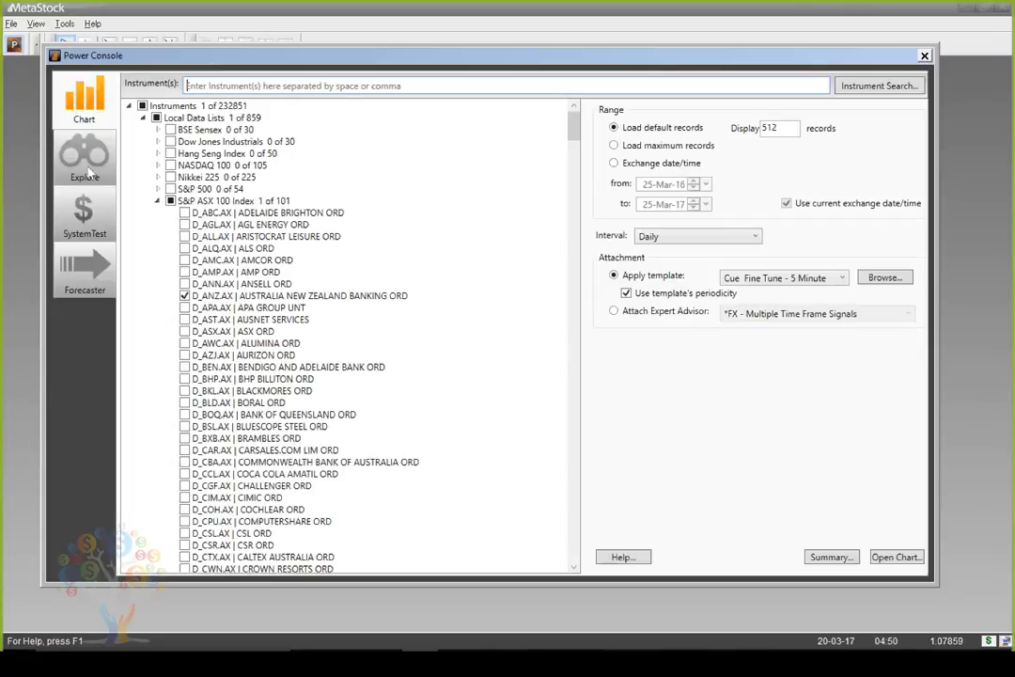
click(94, 160)
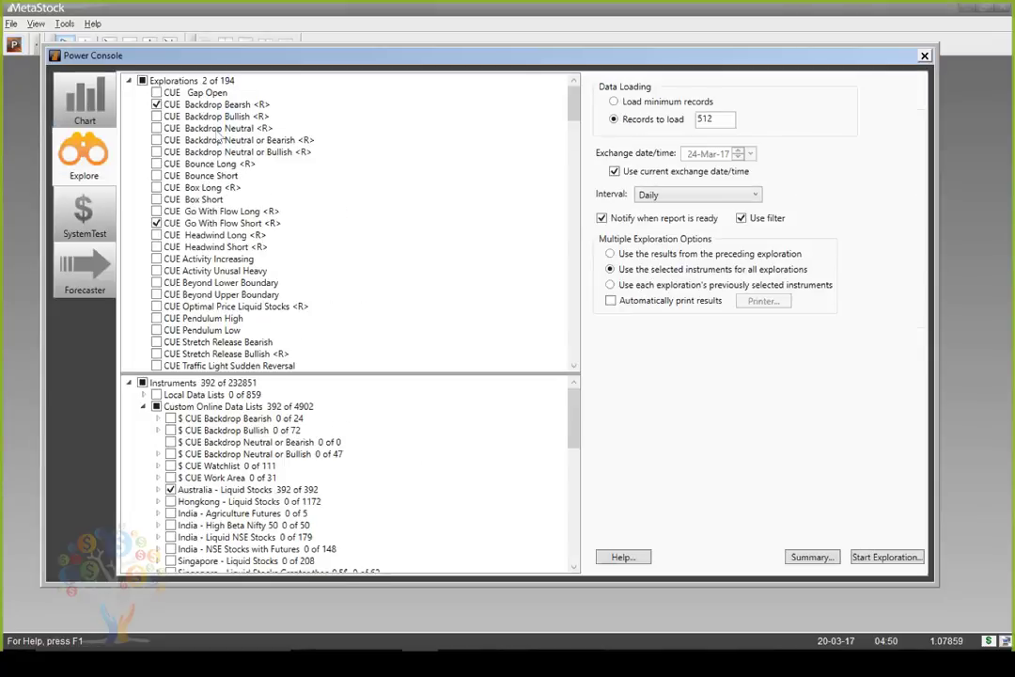
Step: Keep only the CUE Backdrop Bearish exploration selected for Australia - Liquid Stocks and set its interval to Weekly
click(222, 106)
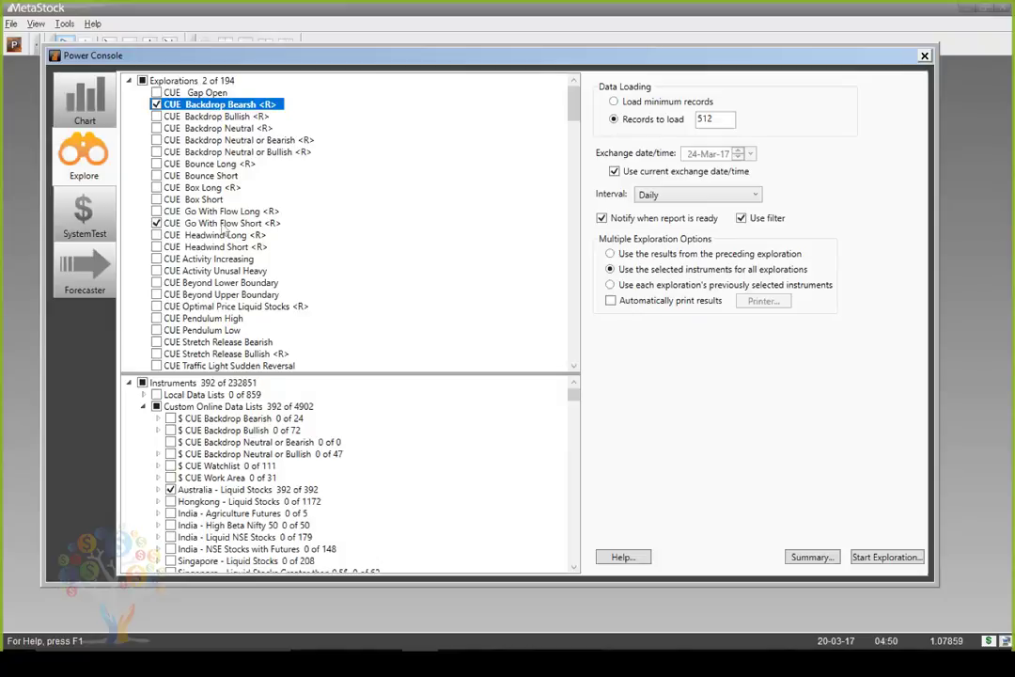
click(223, 225)
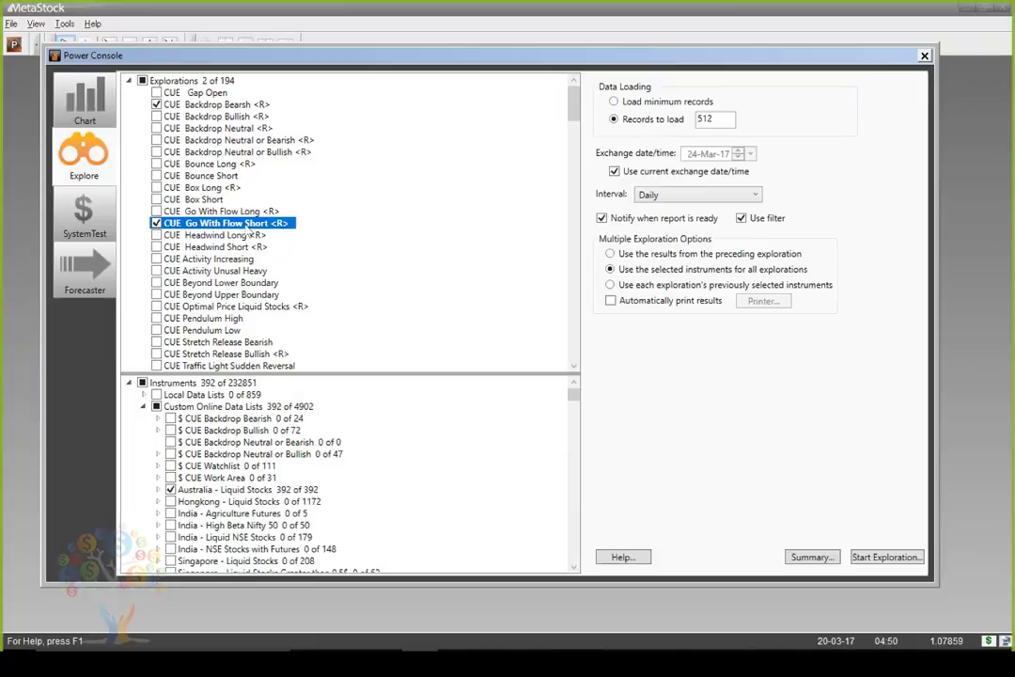
click(199, 110)
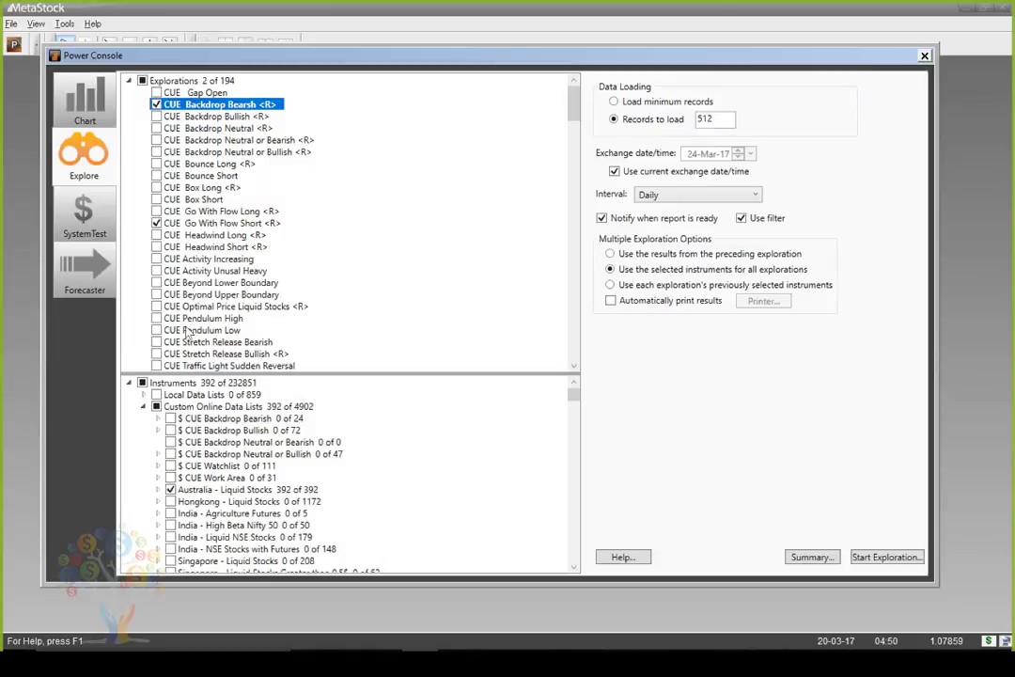
click(213, 491)
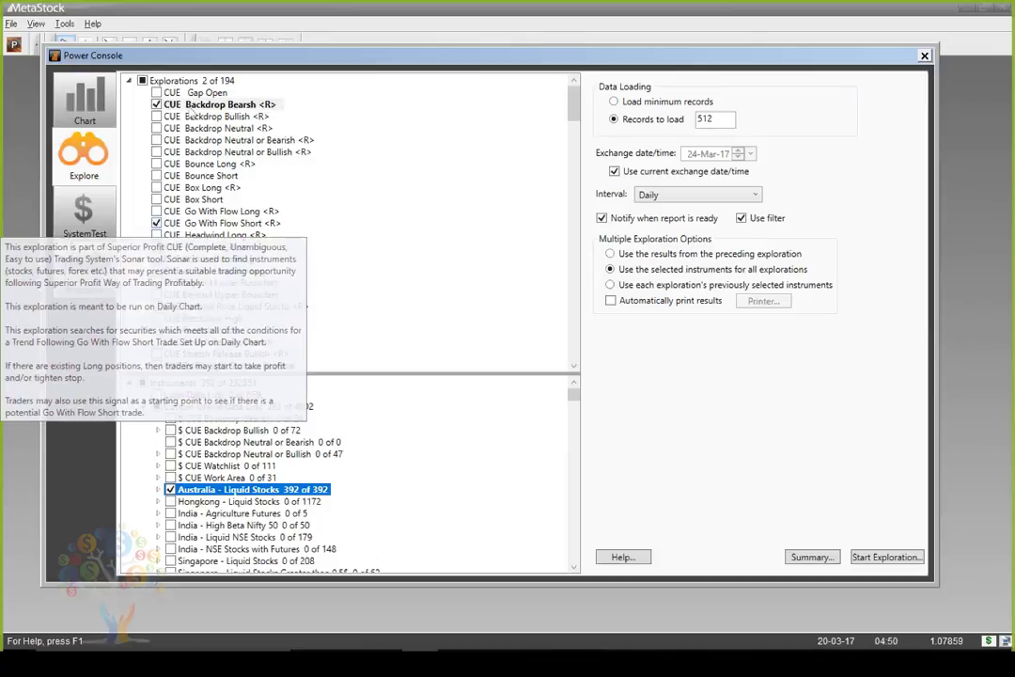
click(190, 107)
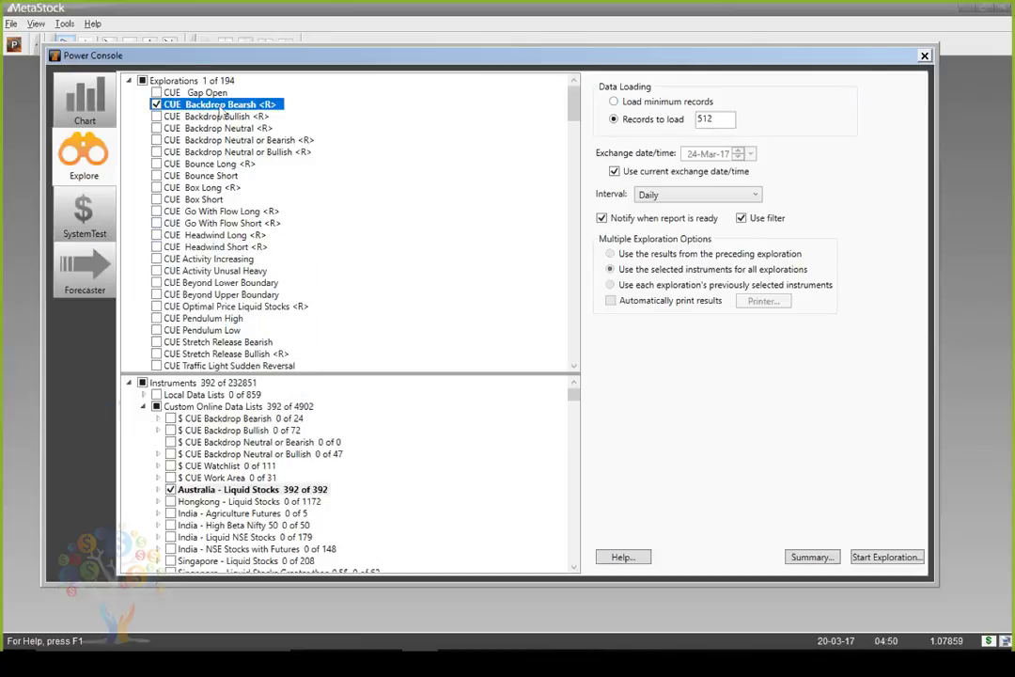
click(707, 198)
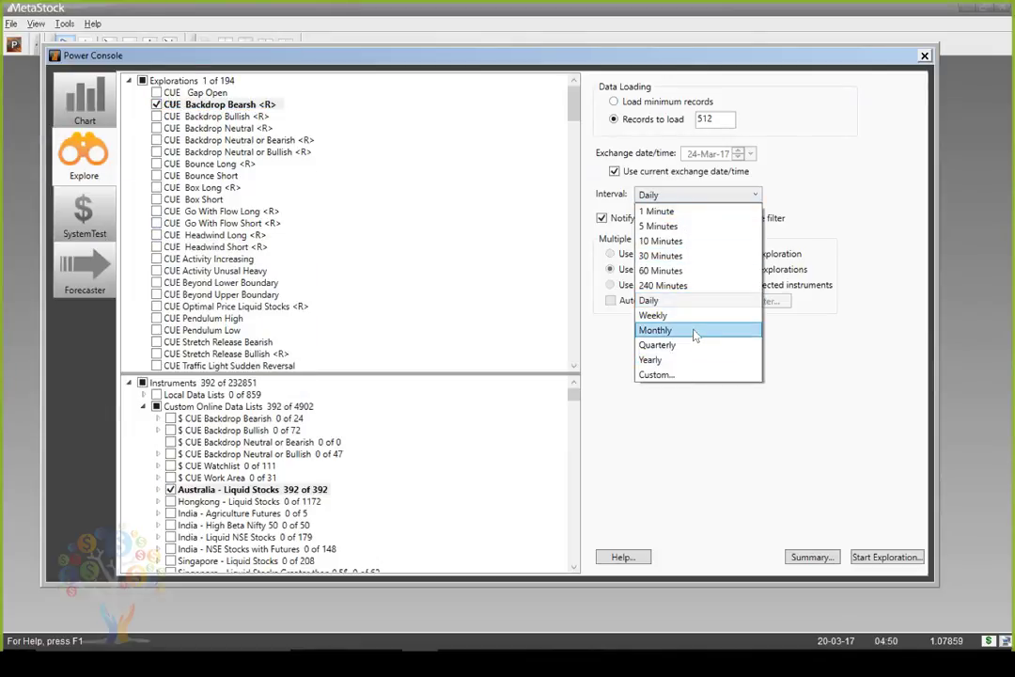
click(658, 314)
Step: Select Last Exploration Results as instruments, replace Backdrop Bearish with CUE Go With Flow Short, and set the interval to Daily
drag(575, 393, 226, 575)
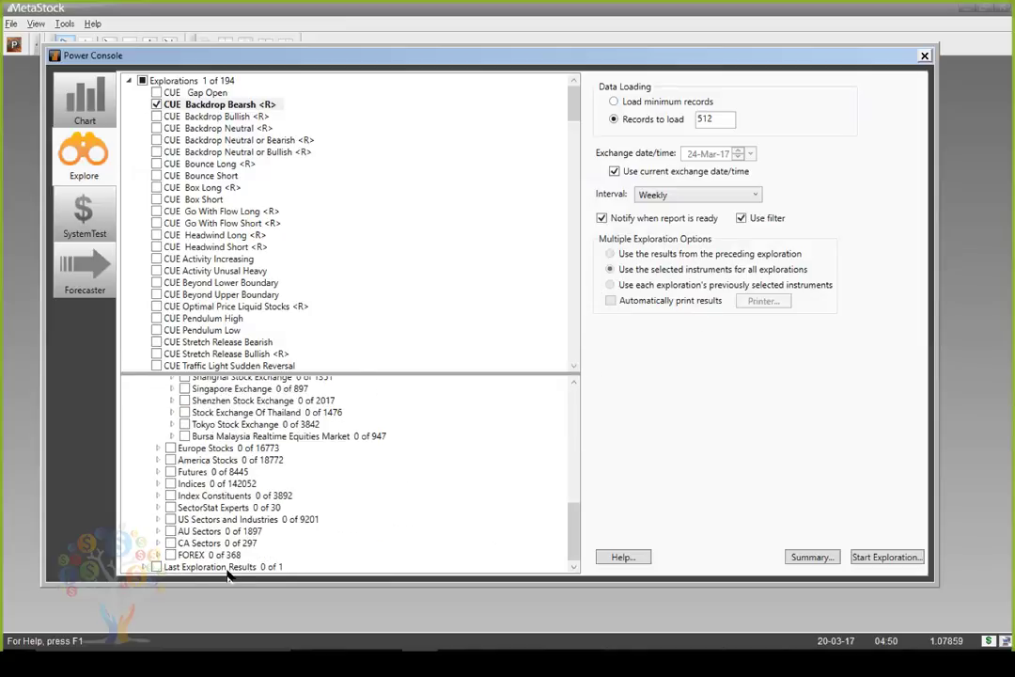
click(157, 568)
click(156, 105)
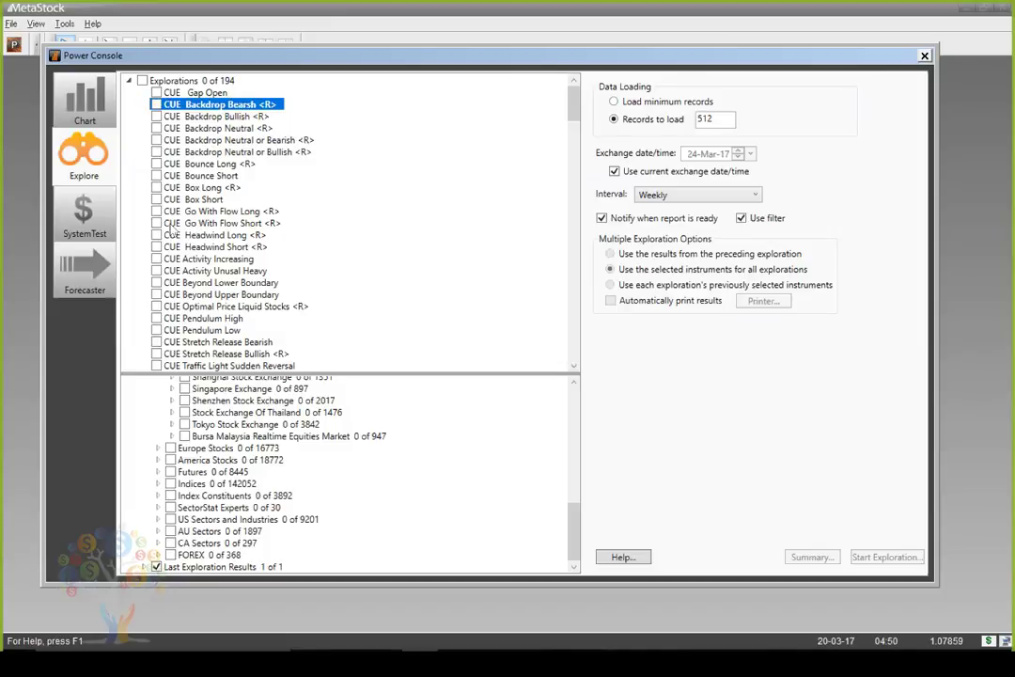
click(158, 224)
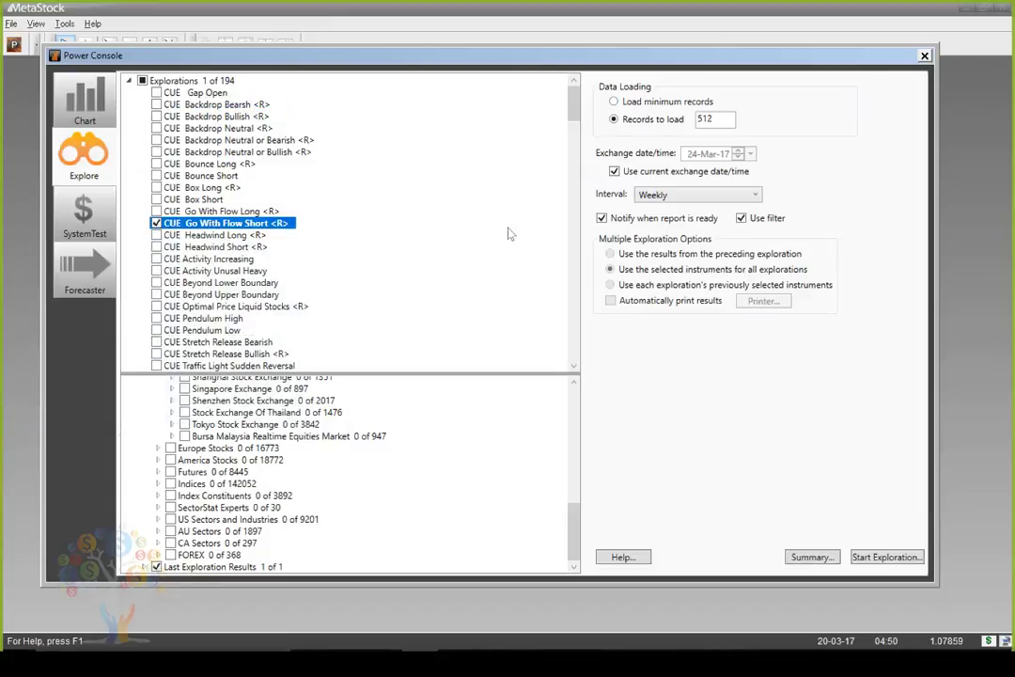
click(709, 196)
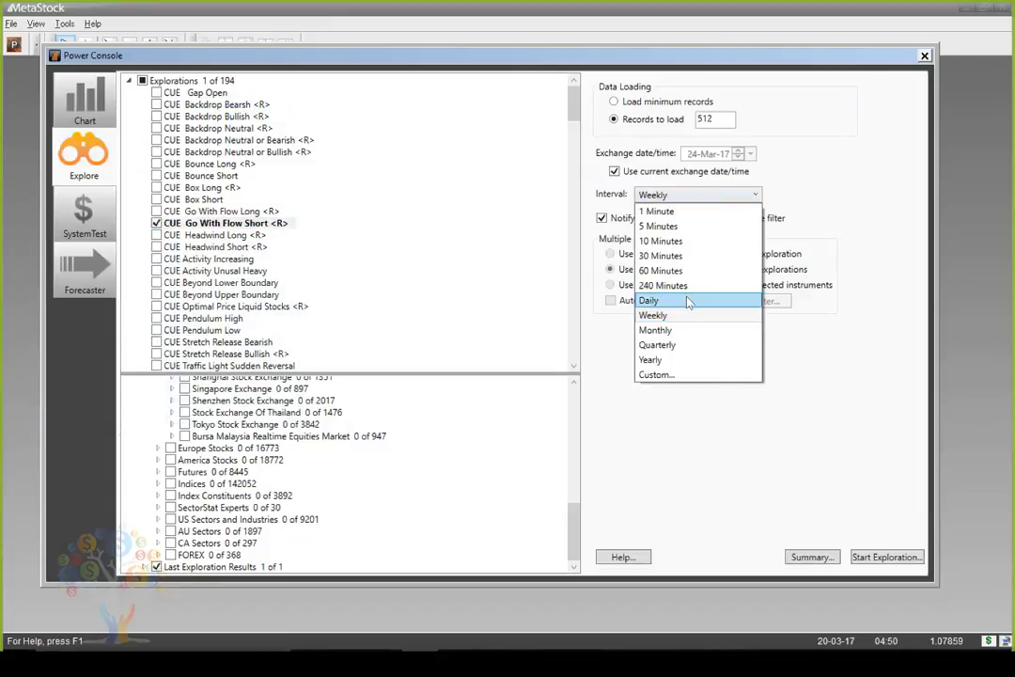
click(701, 363)
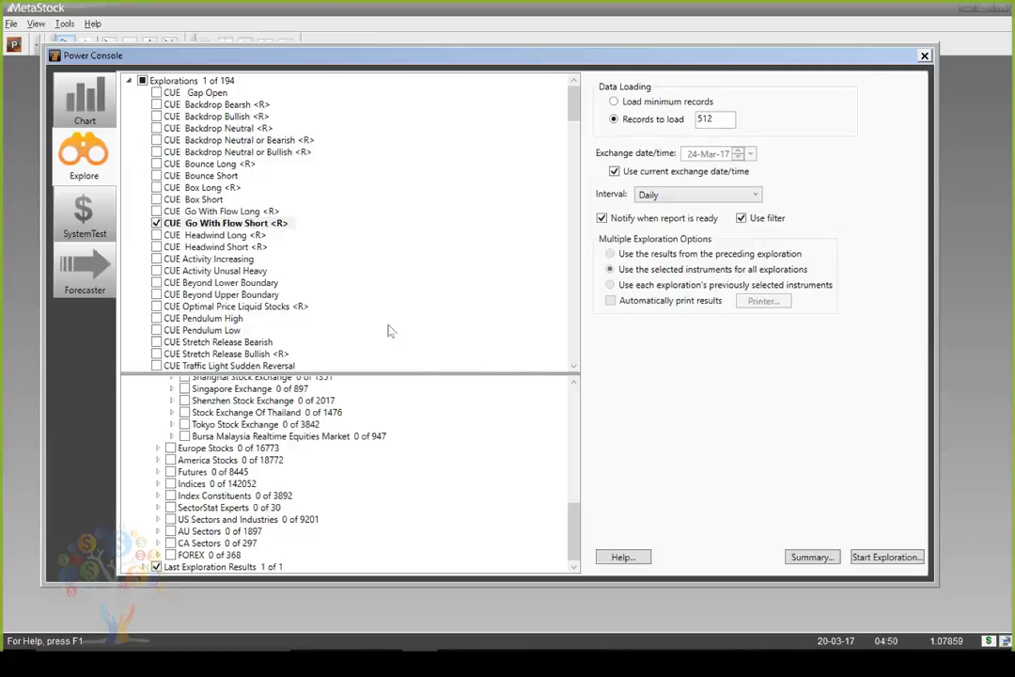
Step: Review the Go With Flow Short description, return from Last Exploration Results to Australia - Liquid Stocks, and close the Power Console
mouse_move(227, 228)
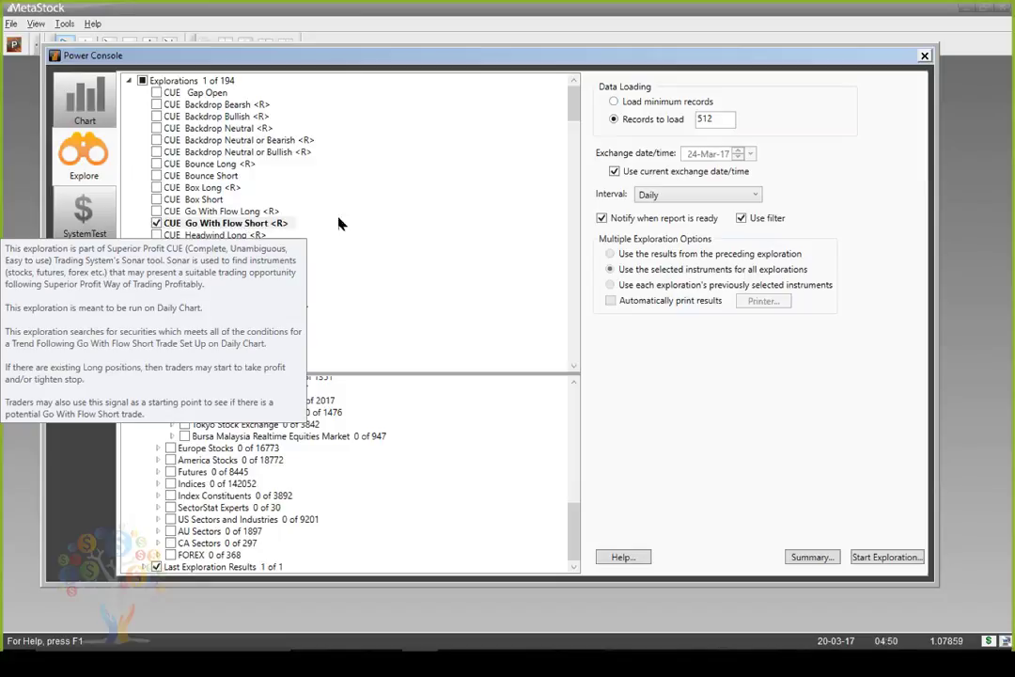
click(187, 569)
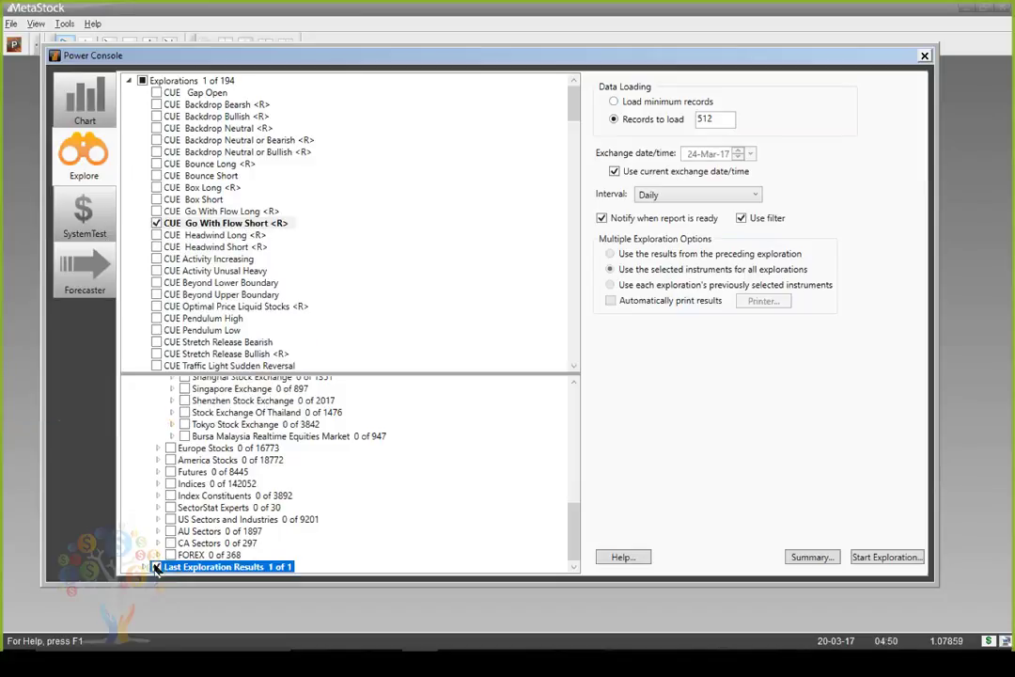
scroll(222, 402, up, 2)
scroll(244, 484, up, 5)
click(224, 491)
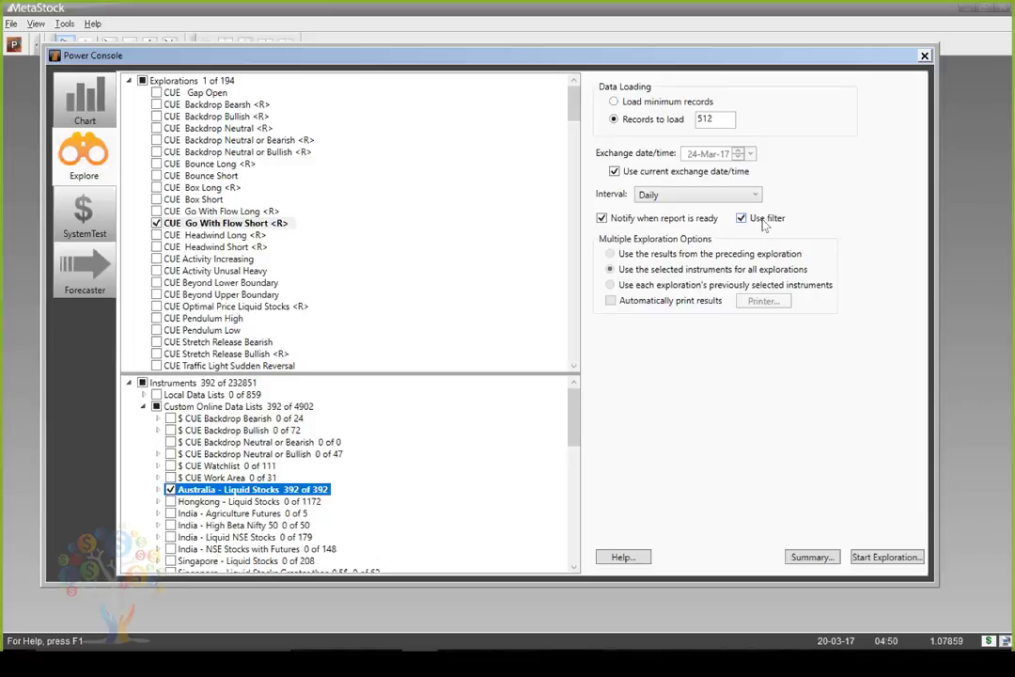
click(925, 57)
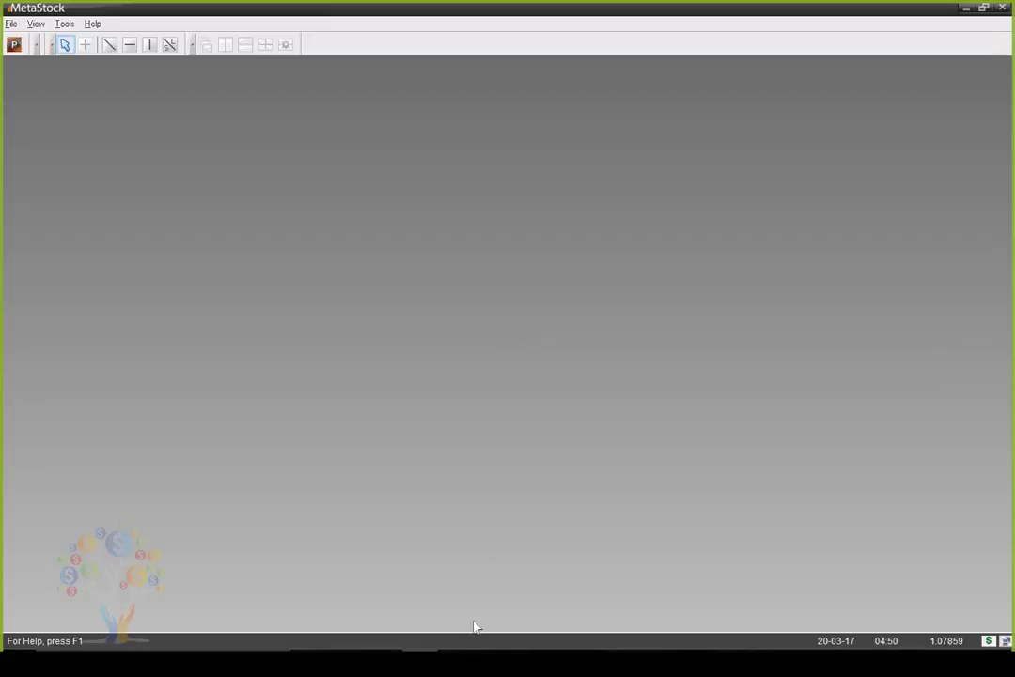
Step: Switch to TradeStation's CUE 2 Sonar desktop, sort the Go With Flow Long results by industry, and select DD
mouse_move(456, 662)
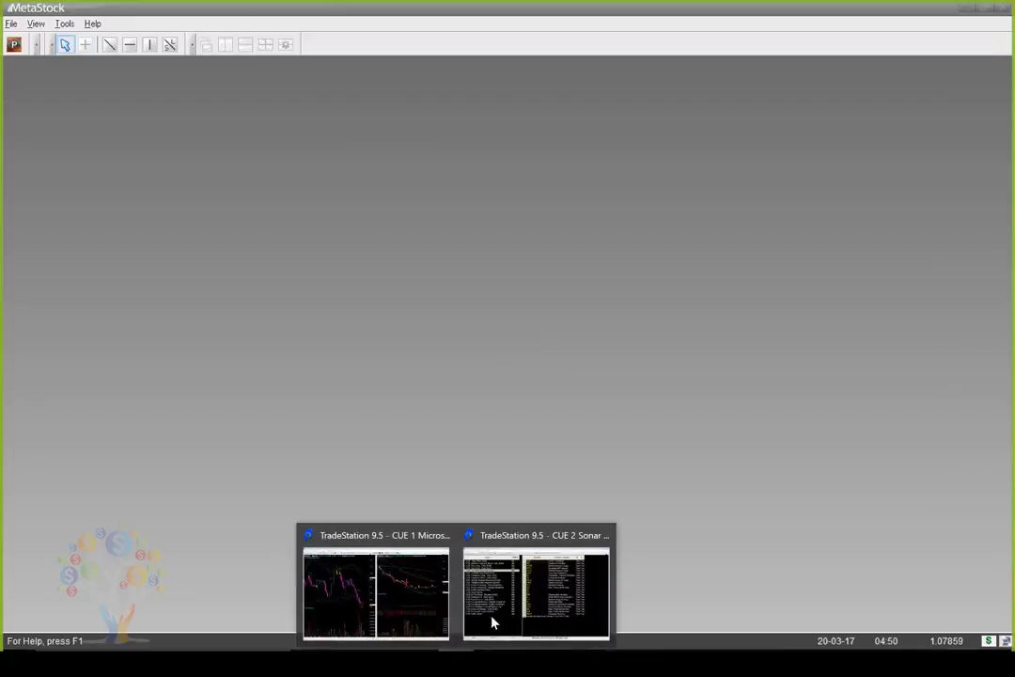
key(alt+Tab)
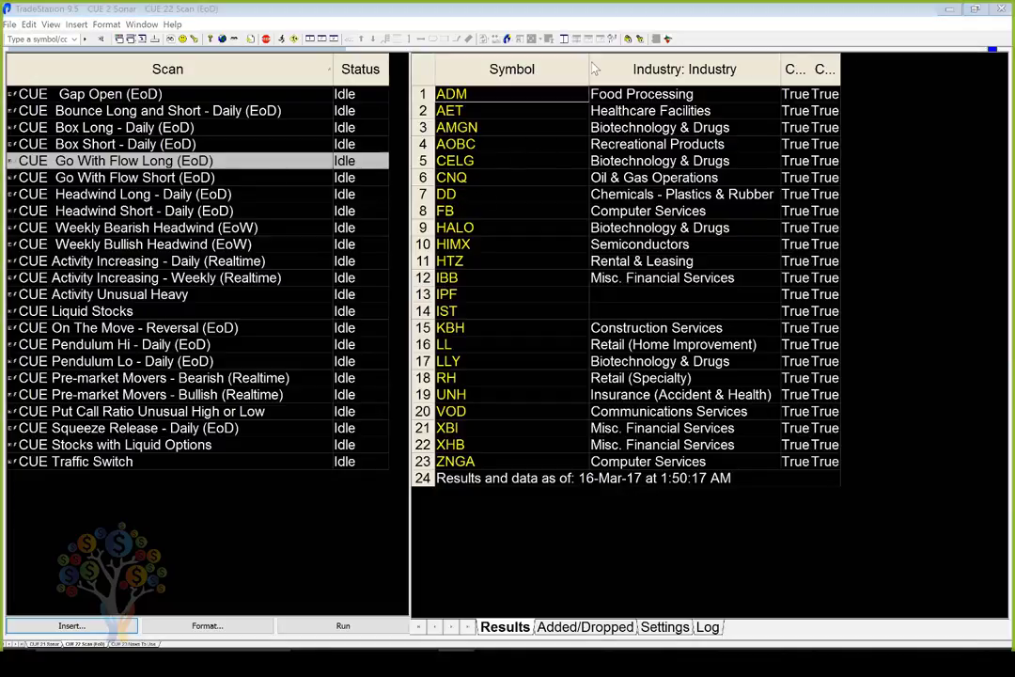
click(671, 79)
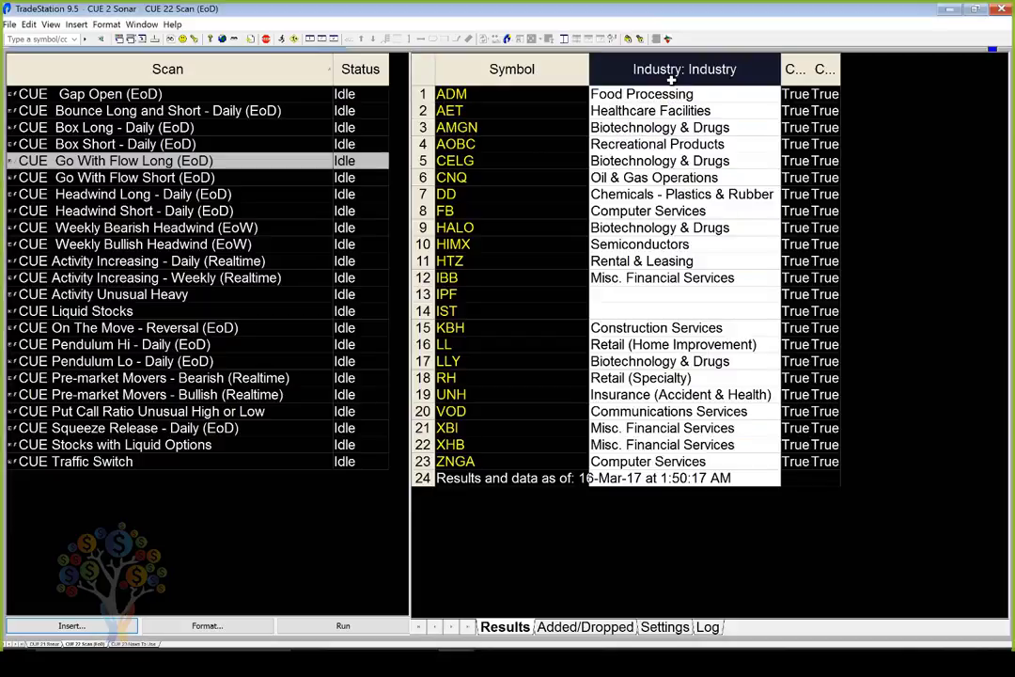
click(671, 79)
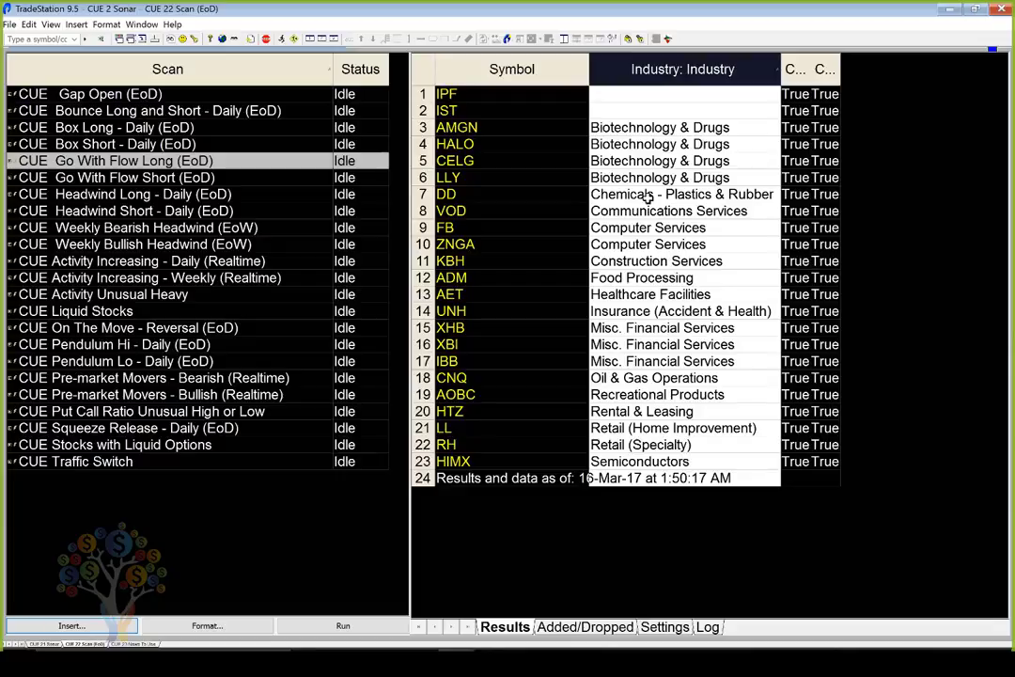
click(476, 195)
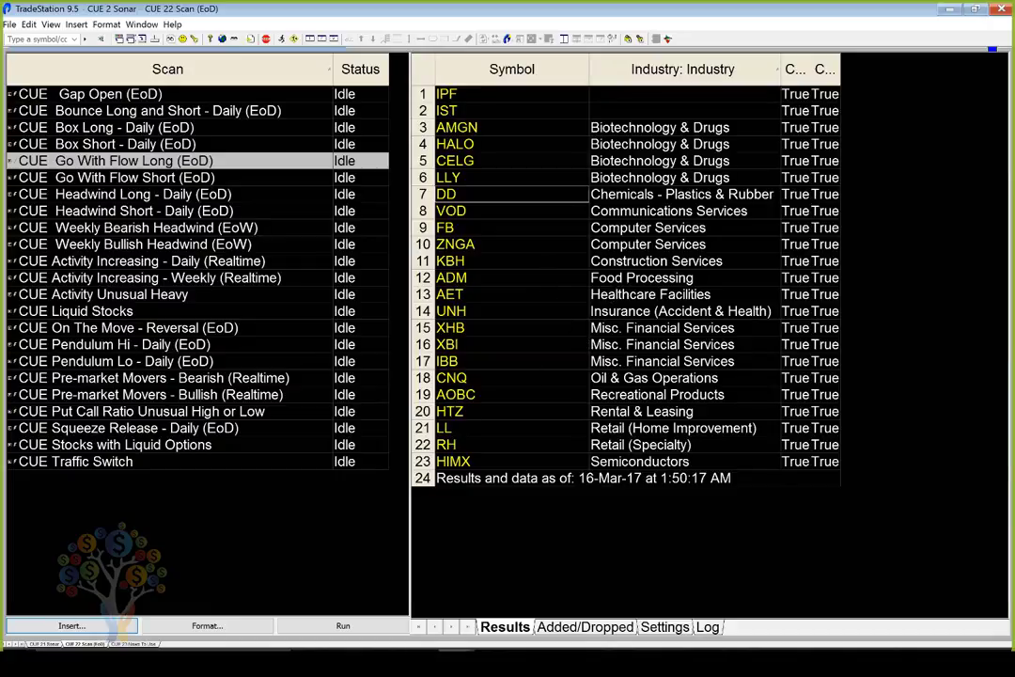
Step: View DD's weekly and daily charts on the CUE 1 Microscope desktop, and switch to the CUE 21 Sonar workspace
click(395, 614)
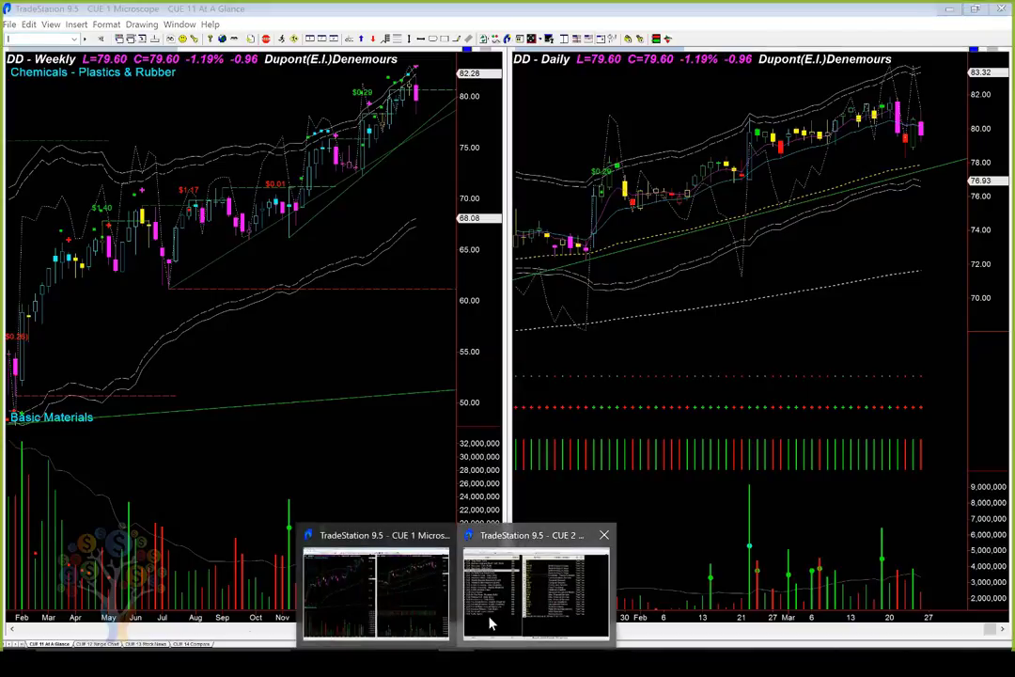
click(47, 646)
click(44, 645)
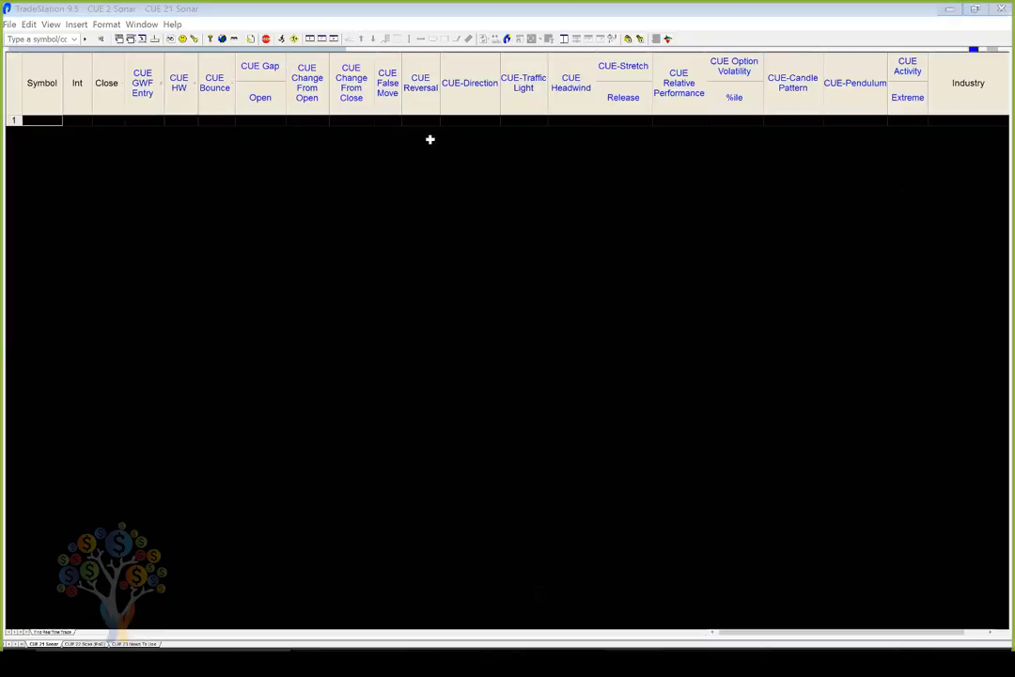
Step: Insert the custom symbol list USA - Stock (Narrow Spread Option) into the empty CUE 21 Sonar scan table
click(76, 25)
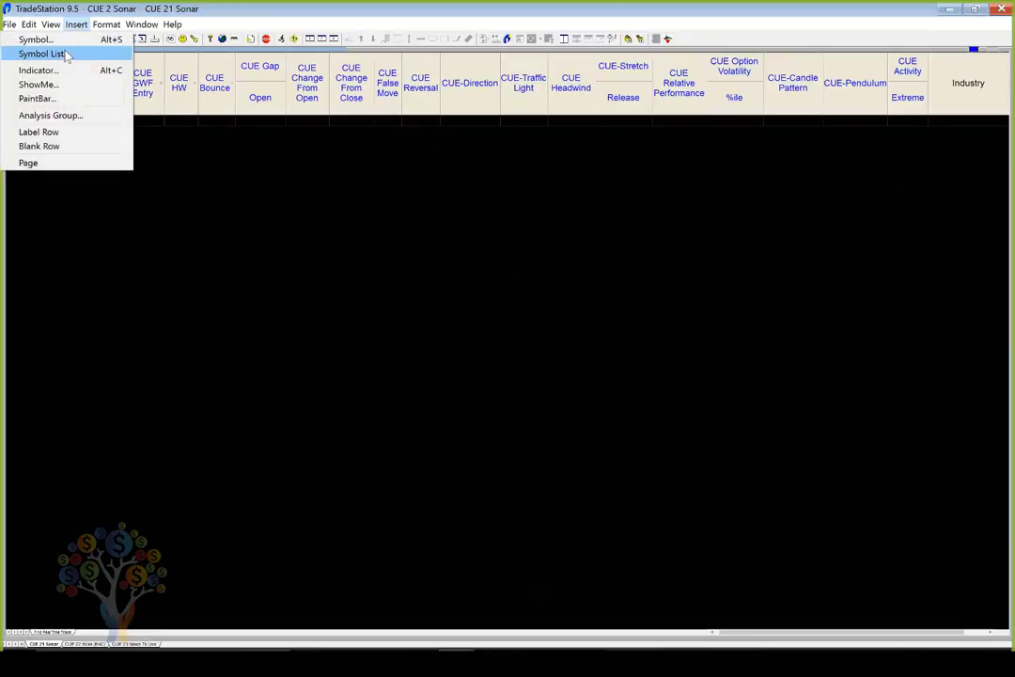
click(64, 53)
double_click(222, 215)
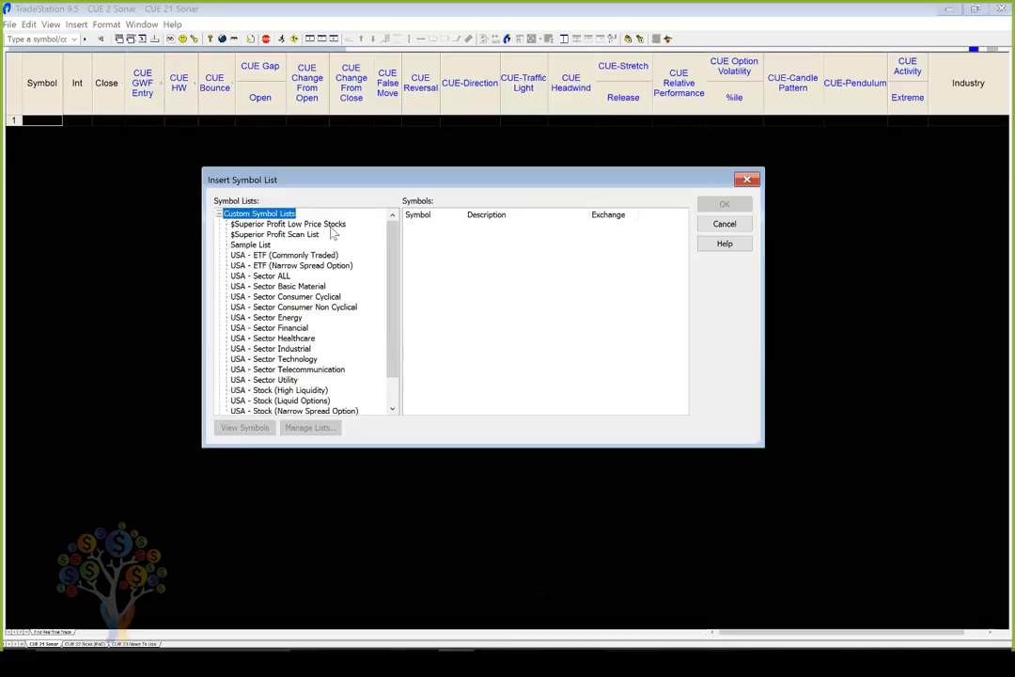
click(300, 268)
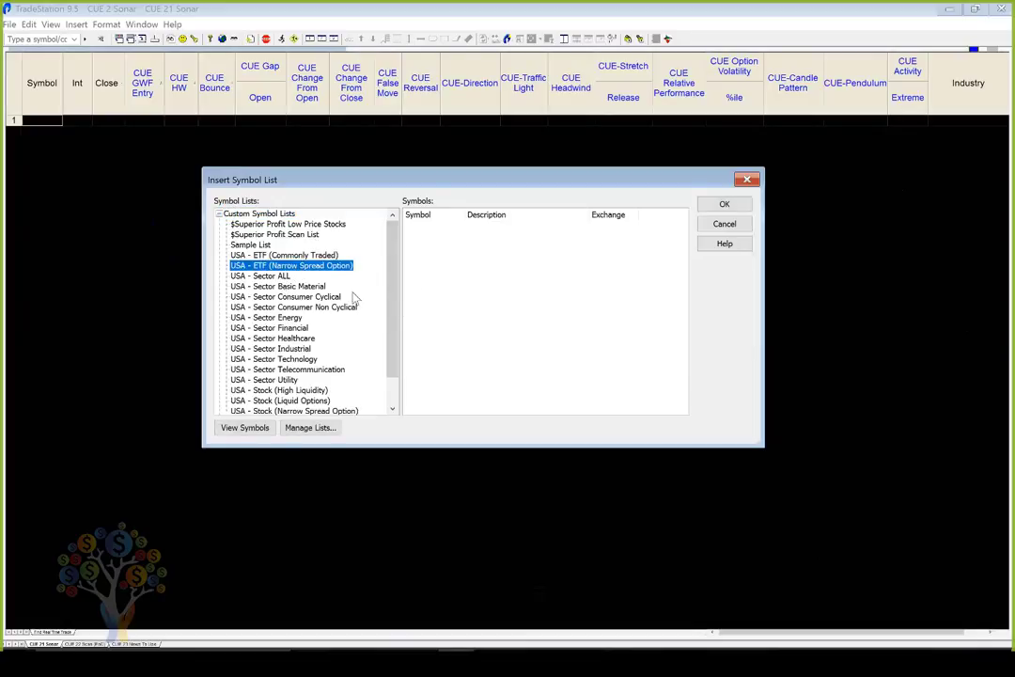
scroll(310, 358, down, 1)
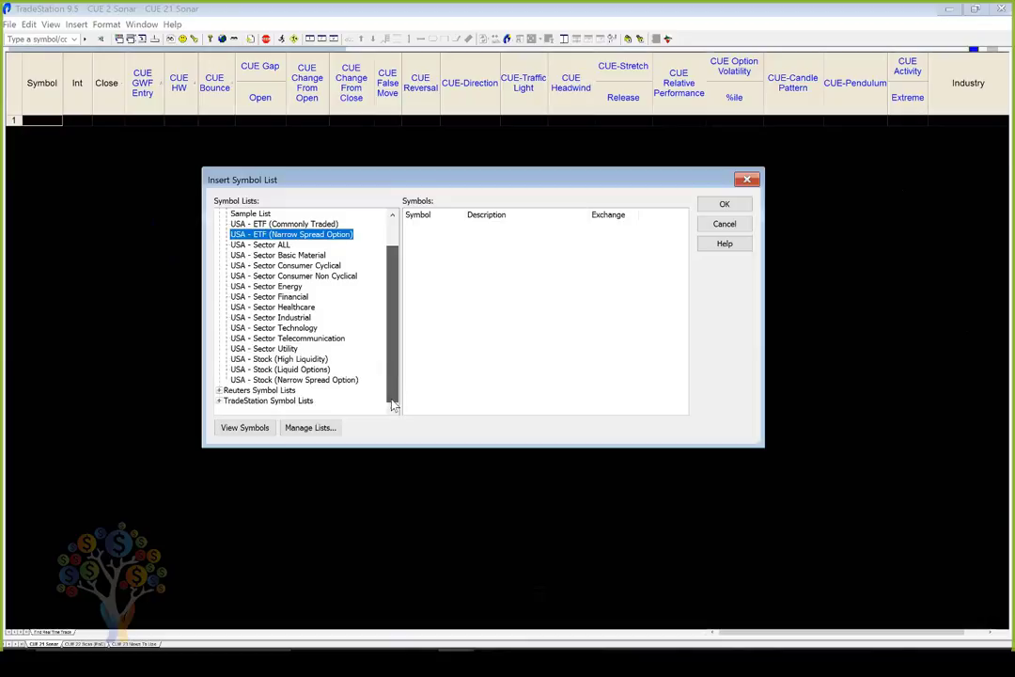
click(301, 381)
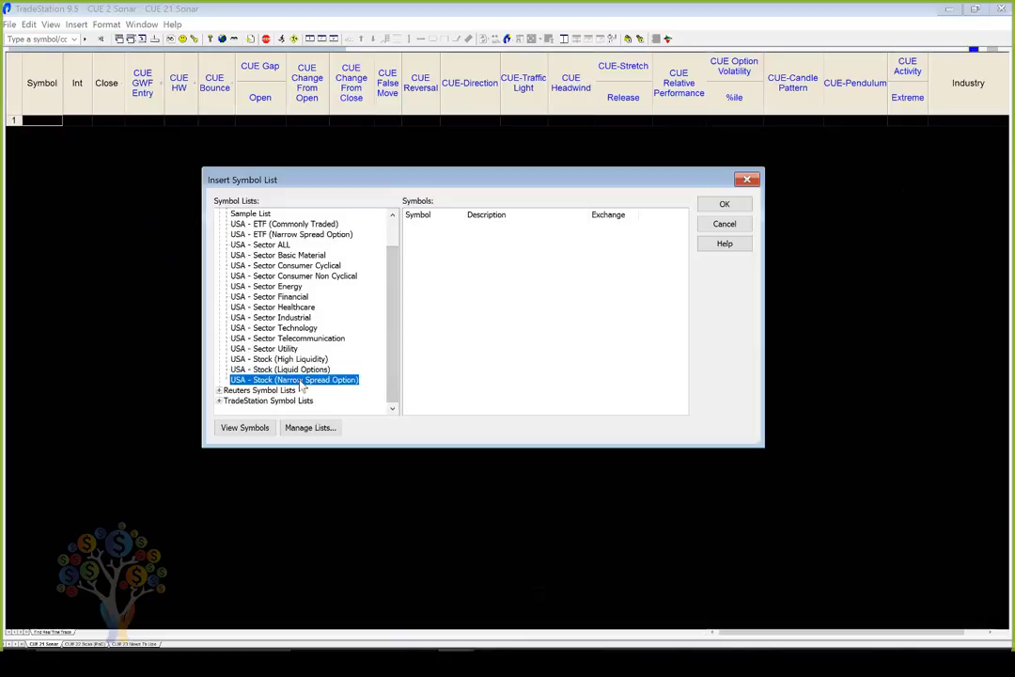
click(722, 205)
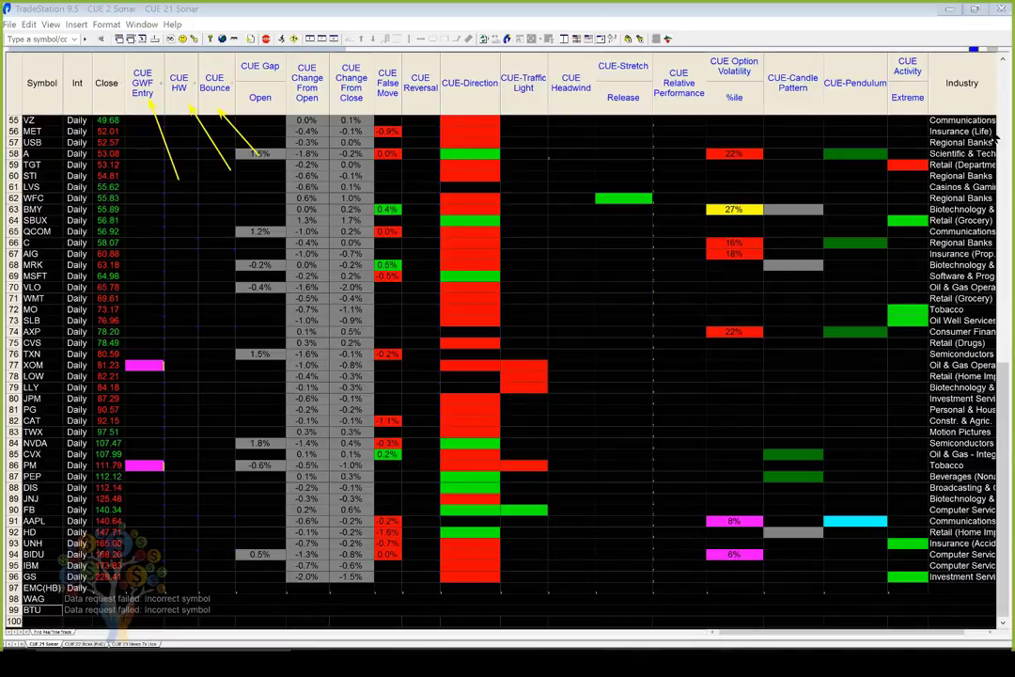
Step: Review the Sonar results from the first row across to Industry, and enlarge the Sonar table image in the browser's JP Morgan (JPM) Go With Flow post
scroll(141, 174, up, 18)
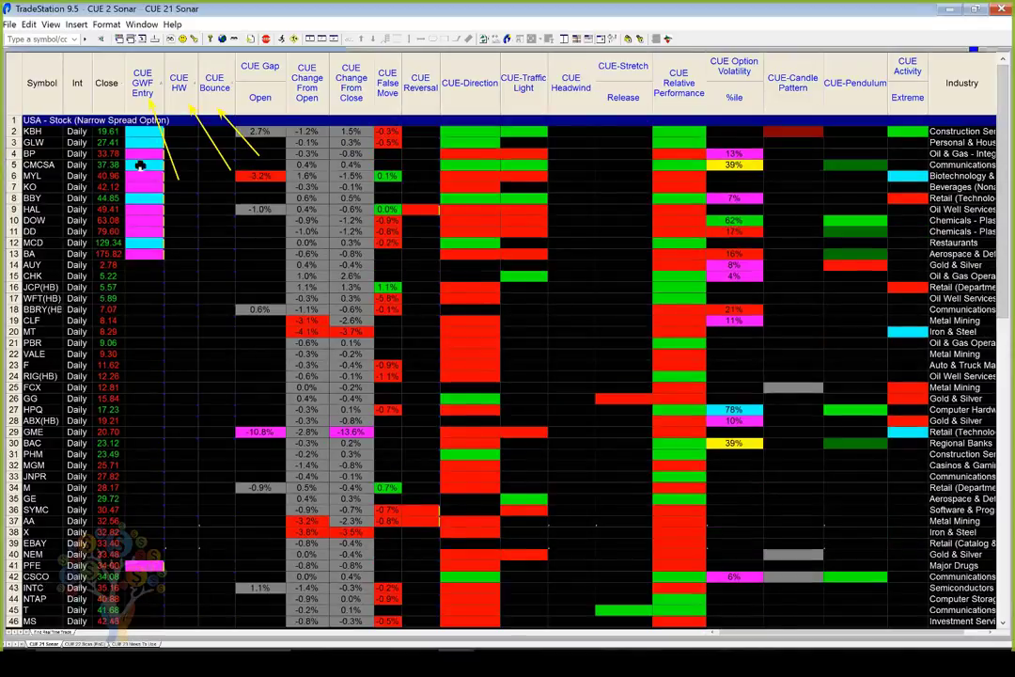
mouse_move(151, 140)
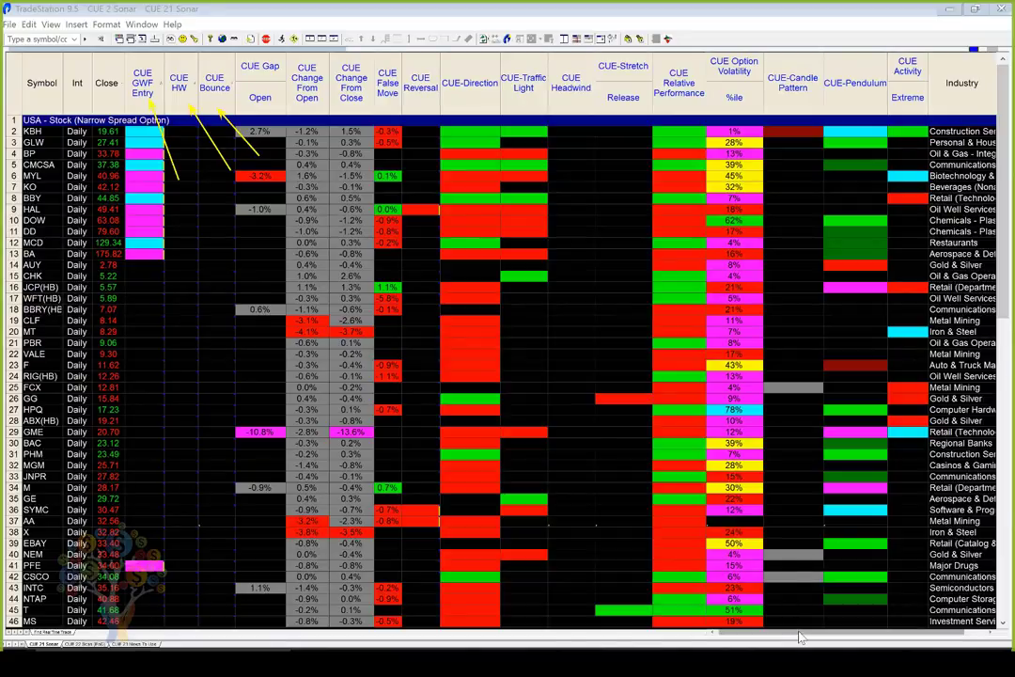
scroll(917, 647, right, 1)
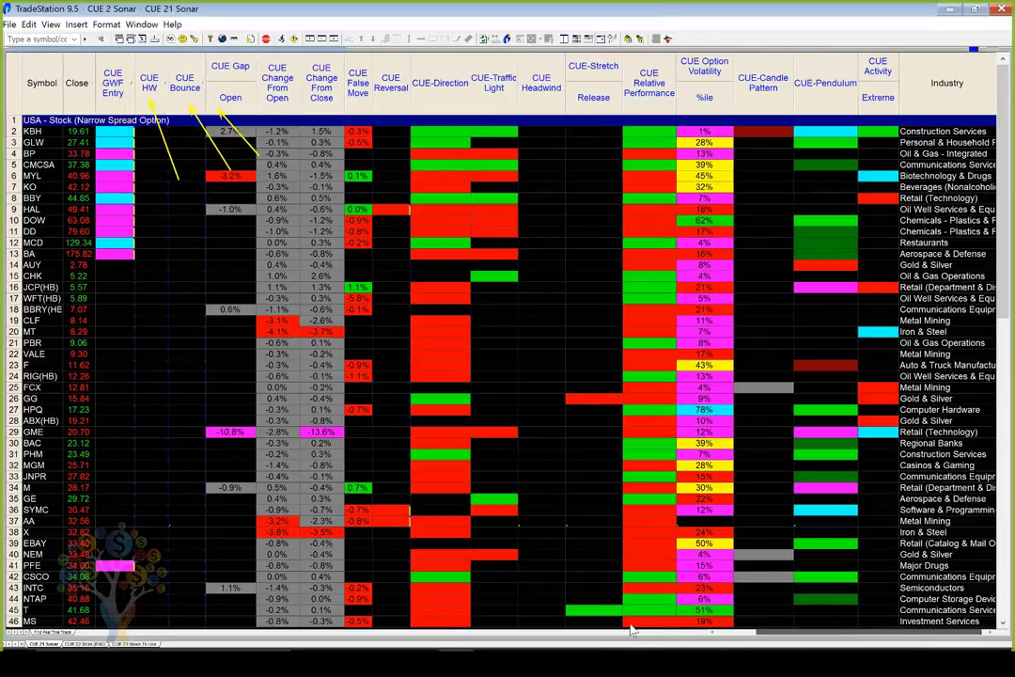
scroll(632, 630, left, 1)
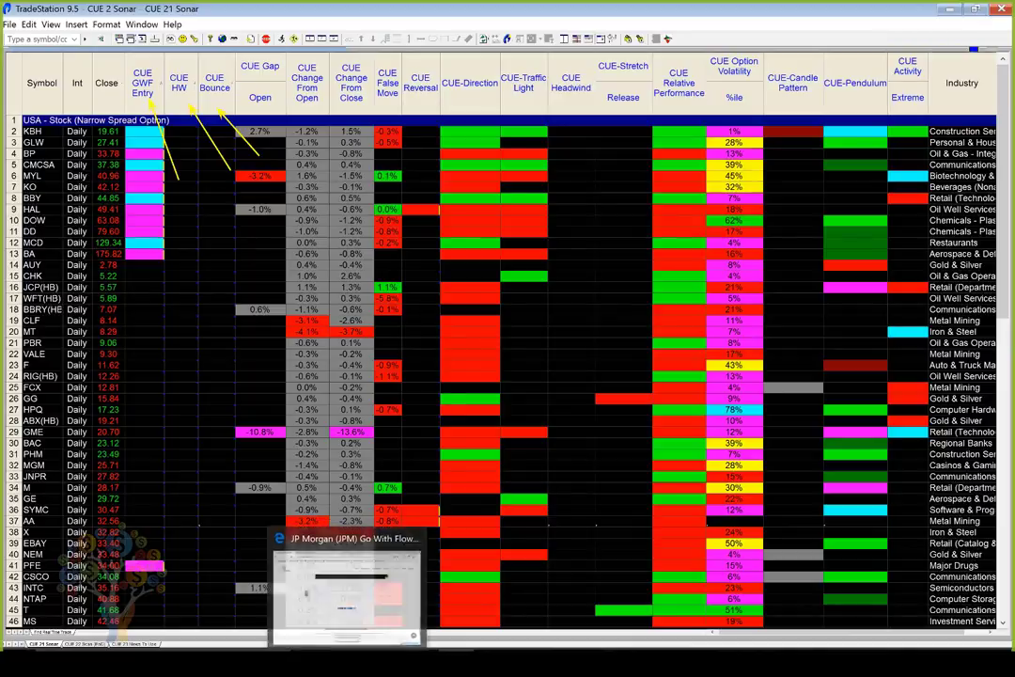
click(350, 630)
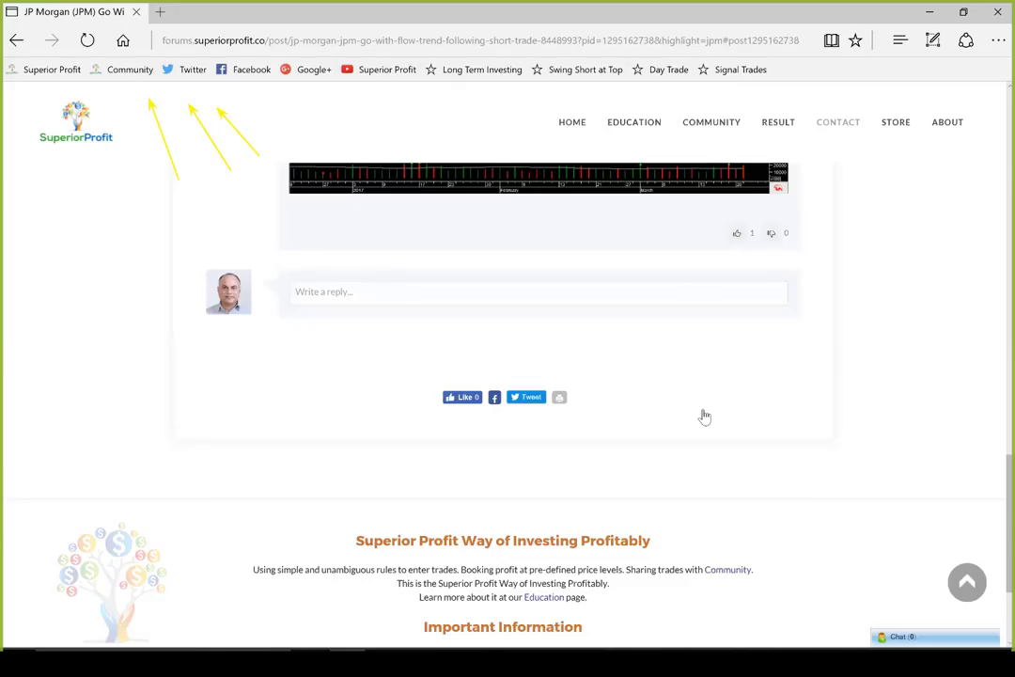
scroll(940, 335, up, 5)
scroll(940, 336, up, 1)
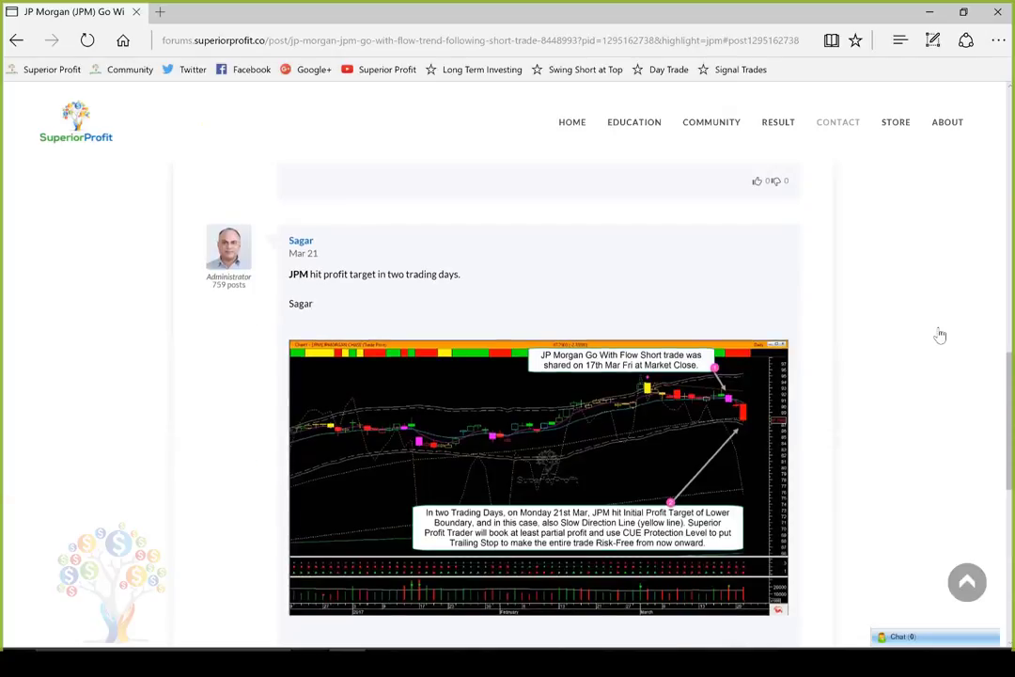
scroll(818, 358, up, 5)
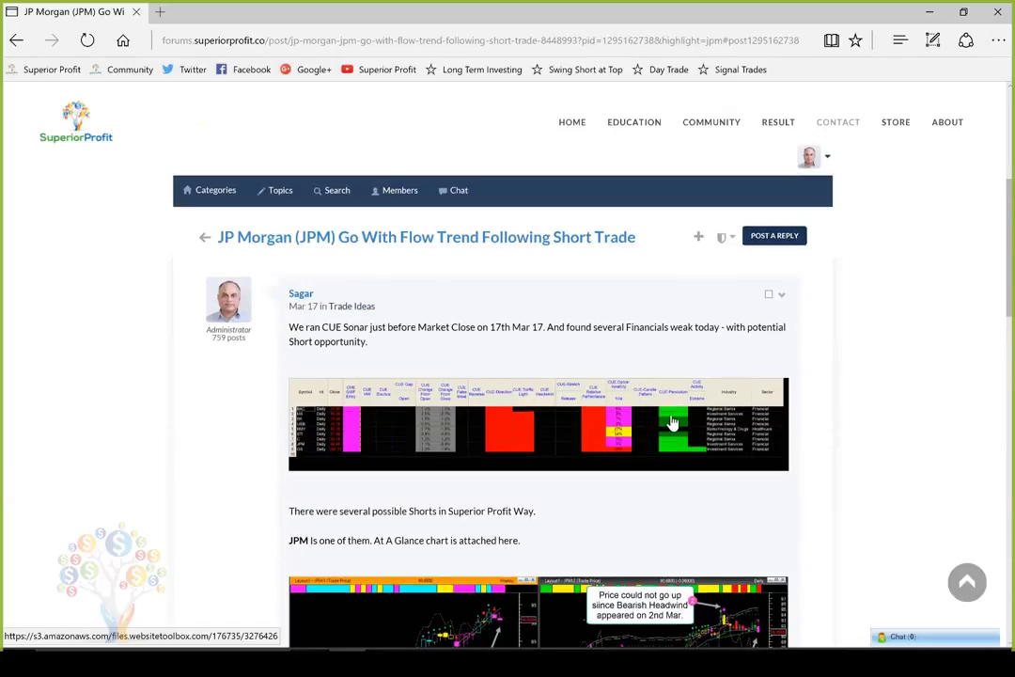
click(265, 187)
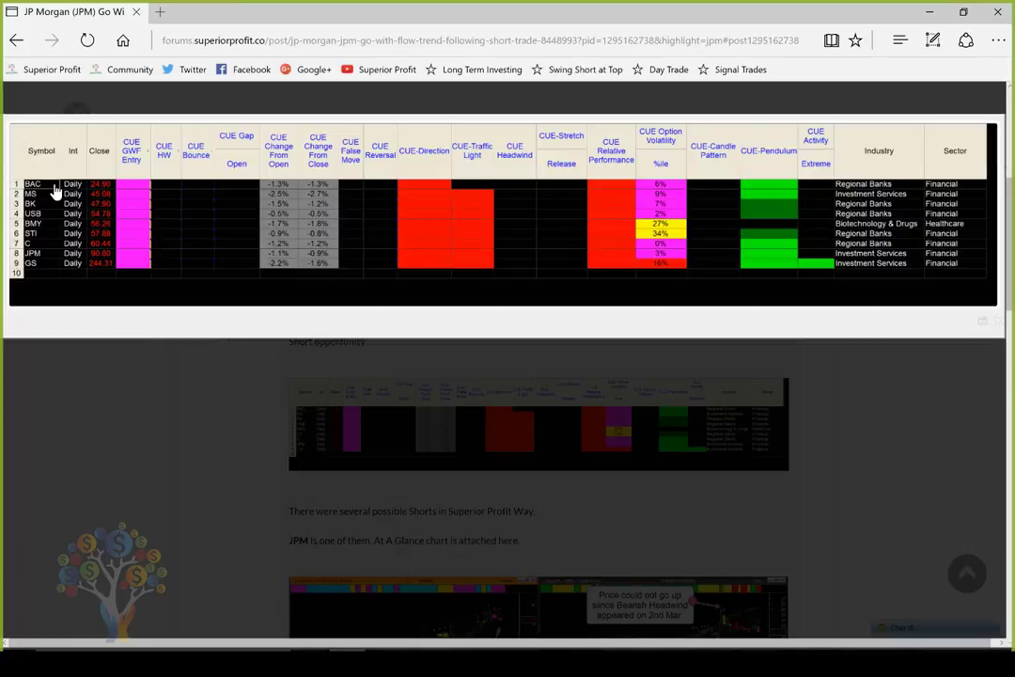
Step: Switch back to TradeStation's CUE 1 Microscope desktop and load LMT into the weekly and daily At A Glance charts
mouse_move(456, 662)
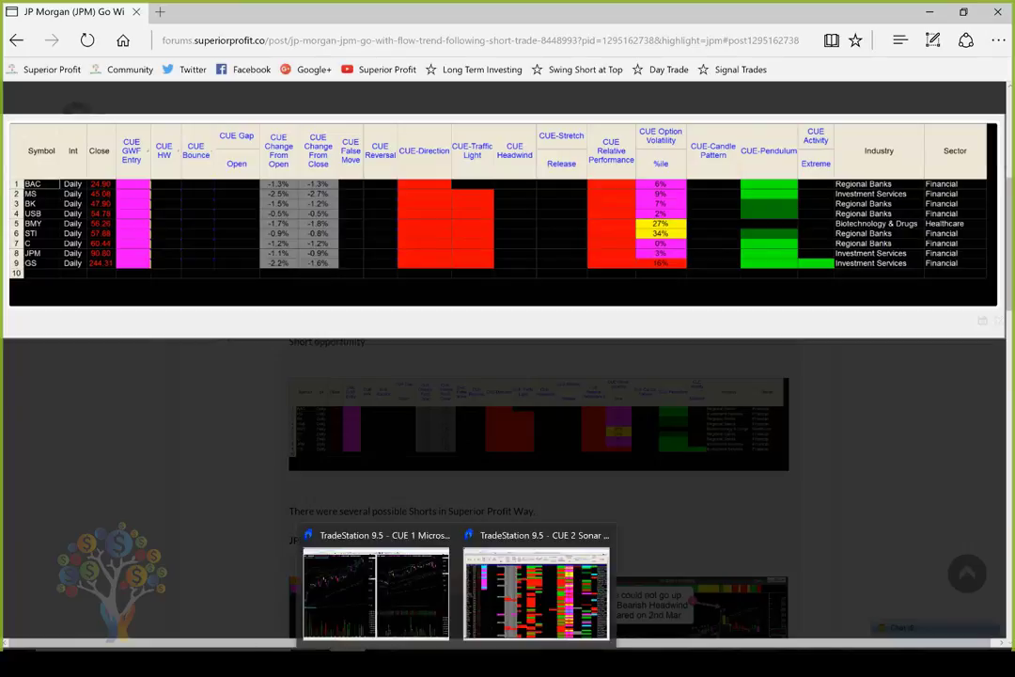
click(411, 631)
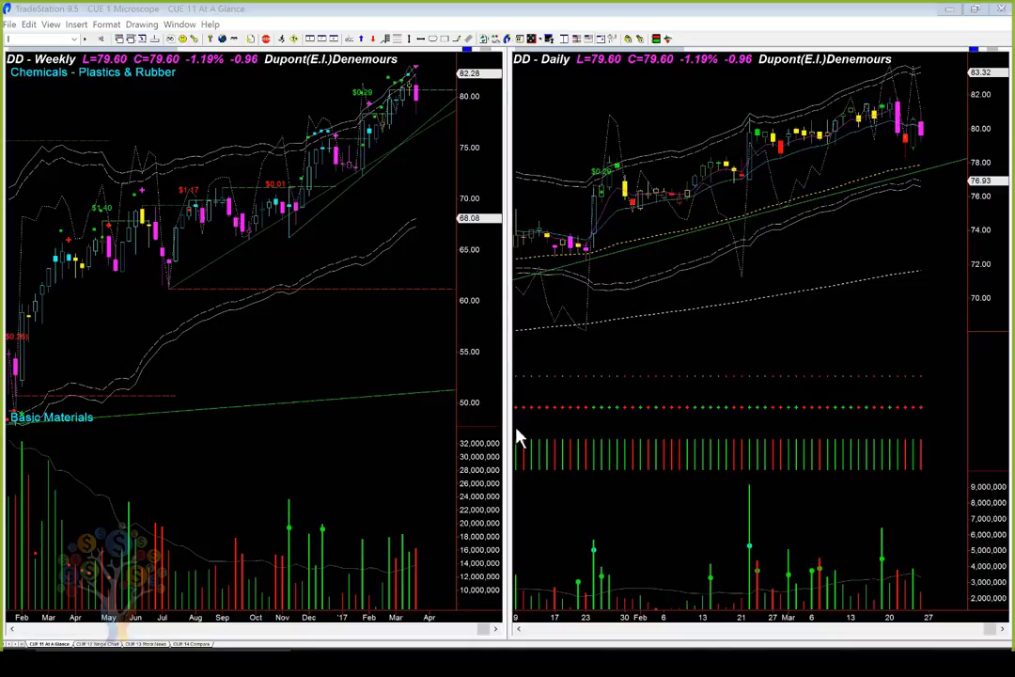
mouse_move(456, 658)
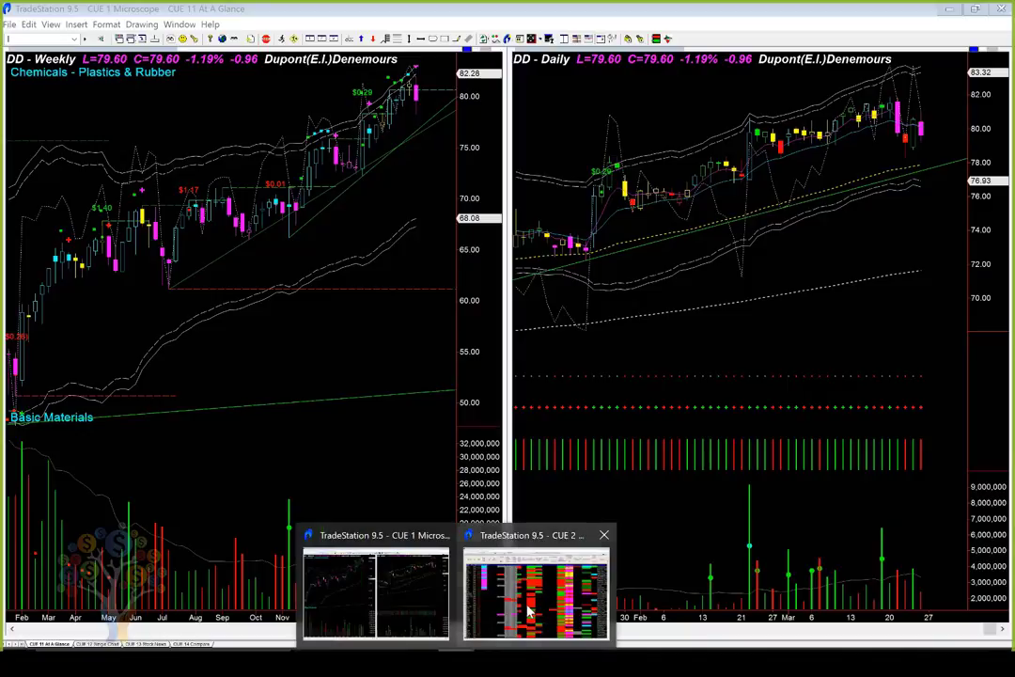
key(alt+Tab)
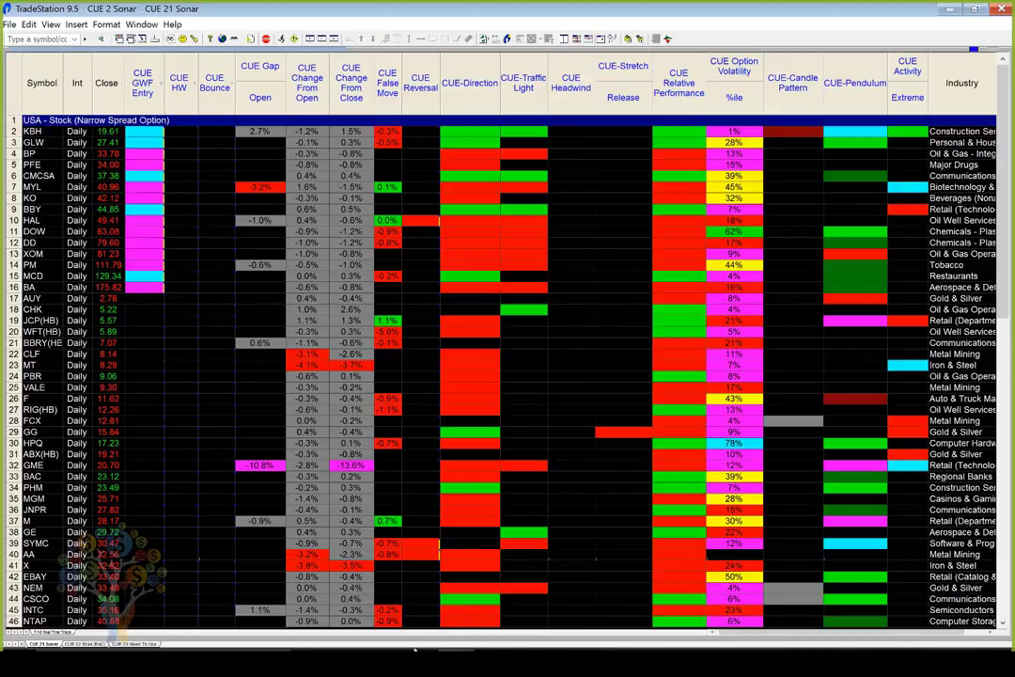
mouse_move(420, 623)
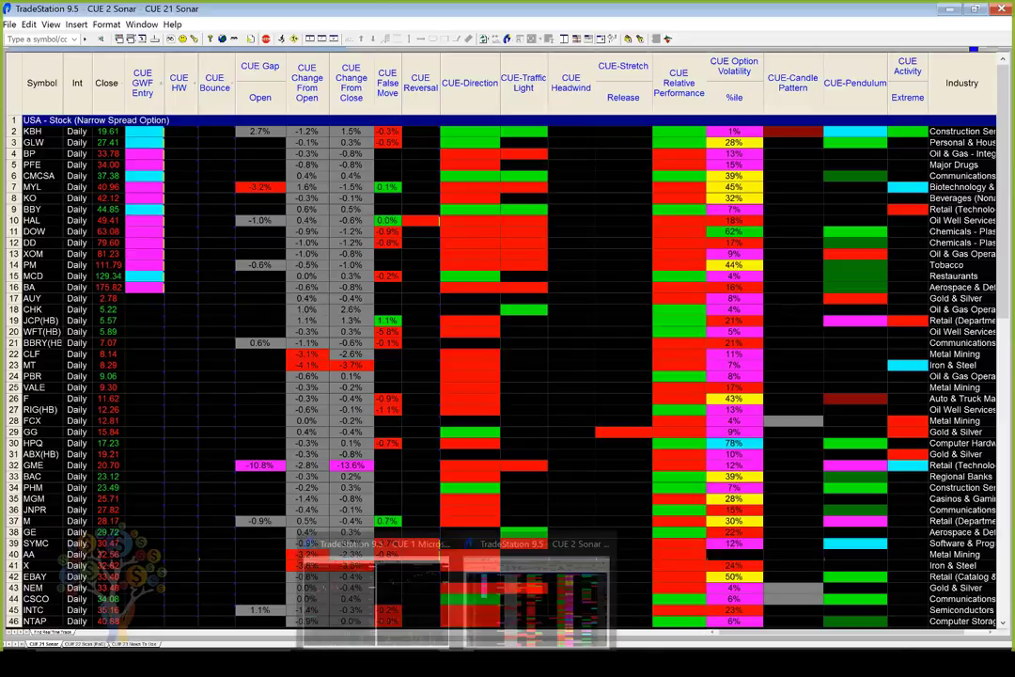
key(alt+Tab)
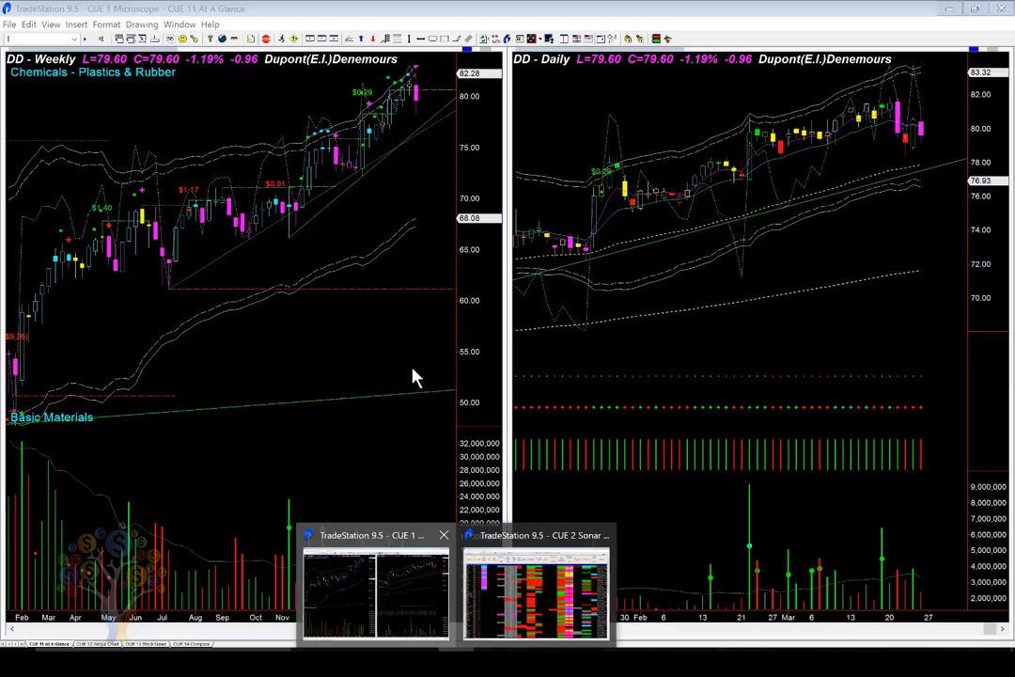
text(Imt)
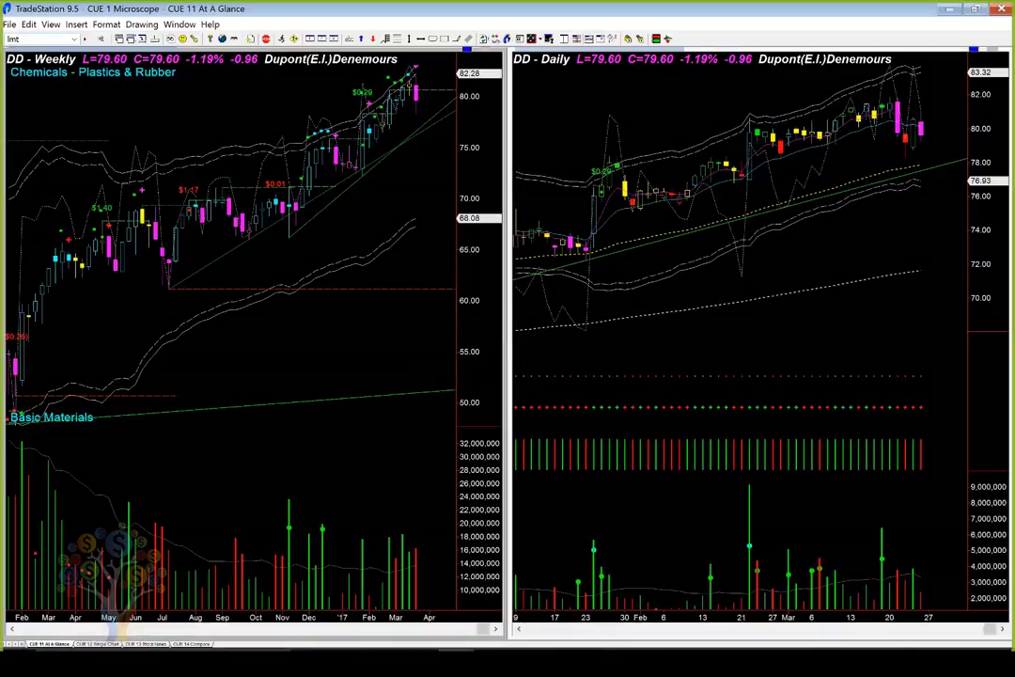
key(Return)
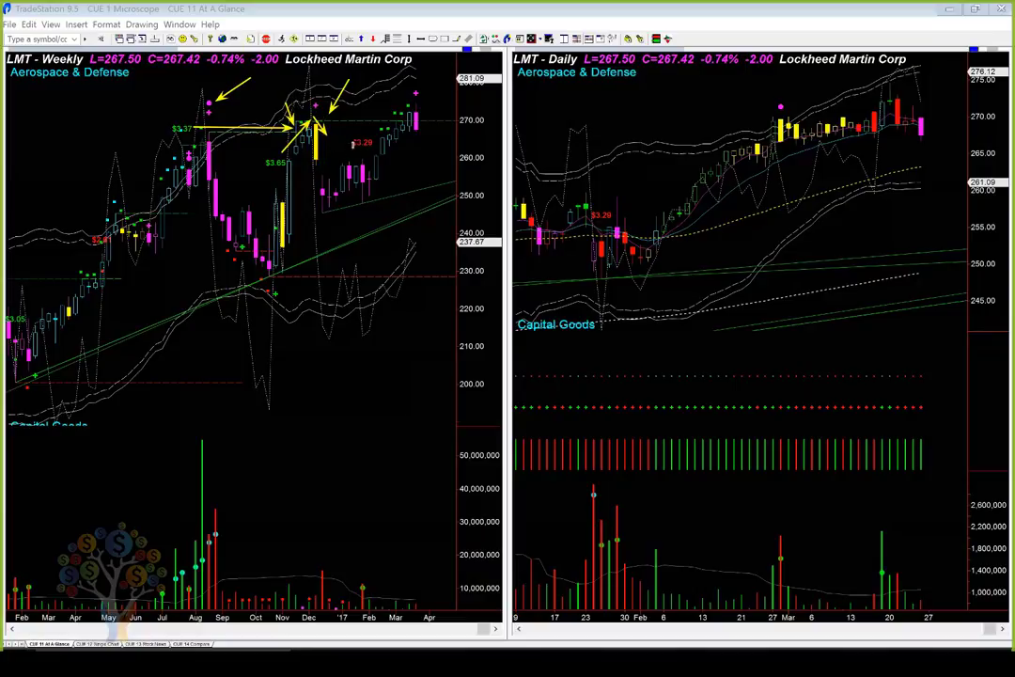
Step: Annotate LMT's weekly chart with arrows at the August, December and March highs and their signal markers
drag(353, 142, 382, 120)
drag(395, 92, 422, 120)
drag(433, 83, 420, 92)
drag(334, 93, 322, 107)
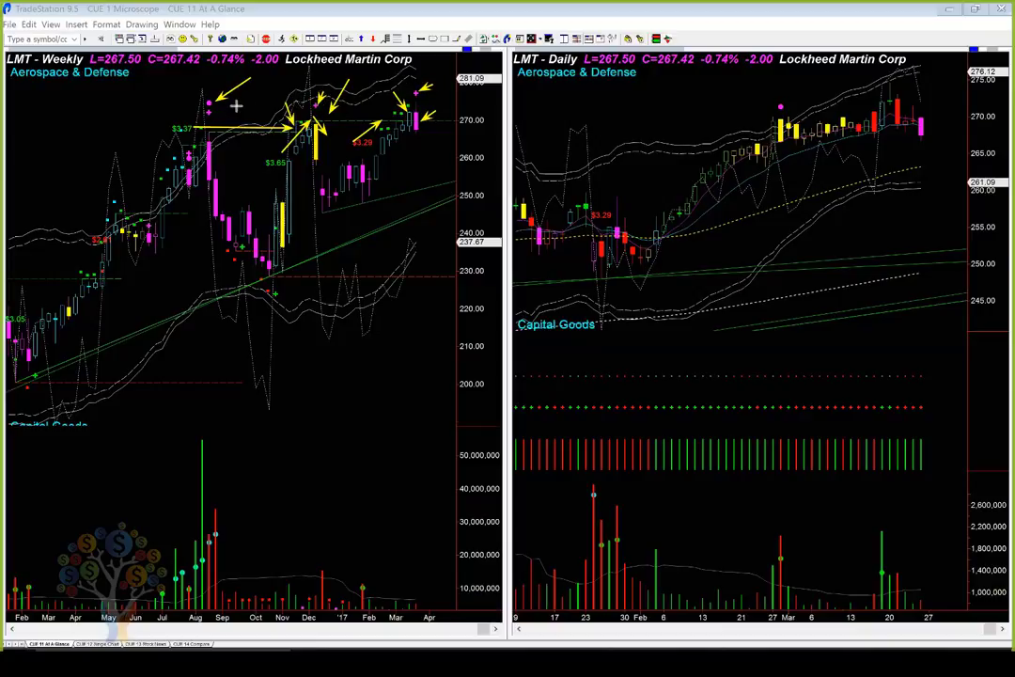
drag(237, 102, 210, 114)
drag(432, 83, 420, 92)
Step: Annotate LMT's daily chart with arrows at the peak near 20 March, the volume spike below it and the latest candle
drag(852, 97, 894, 92)
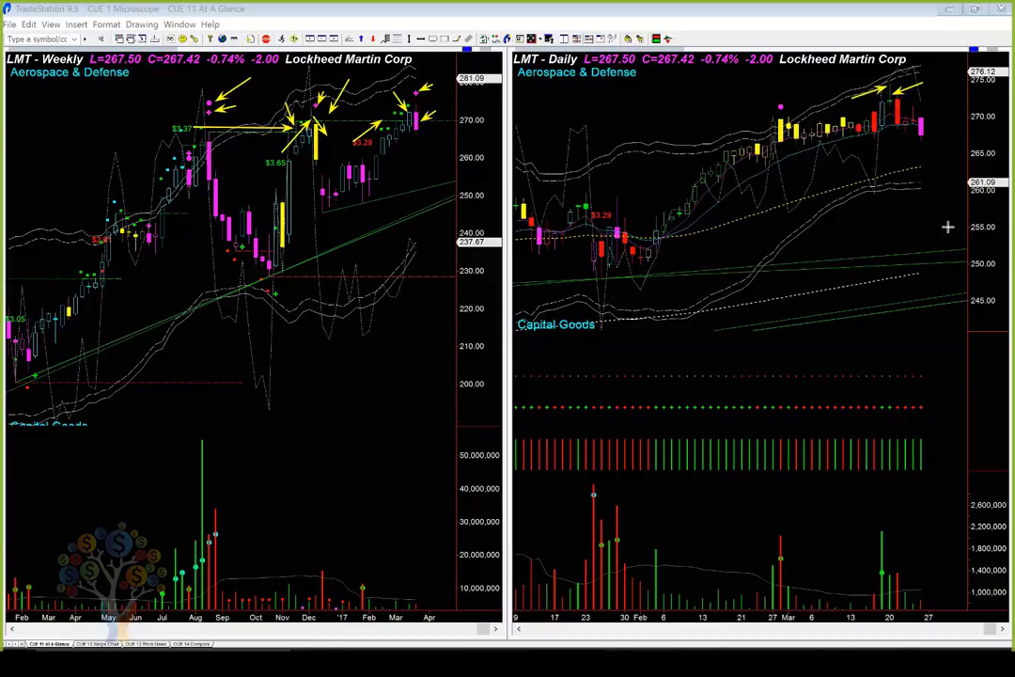
drag(839, 524, 879, 562)
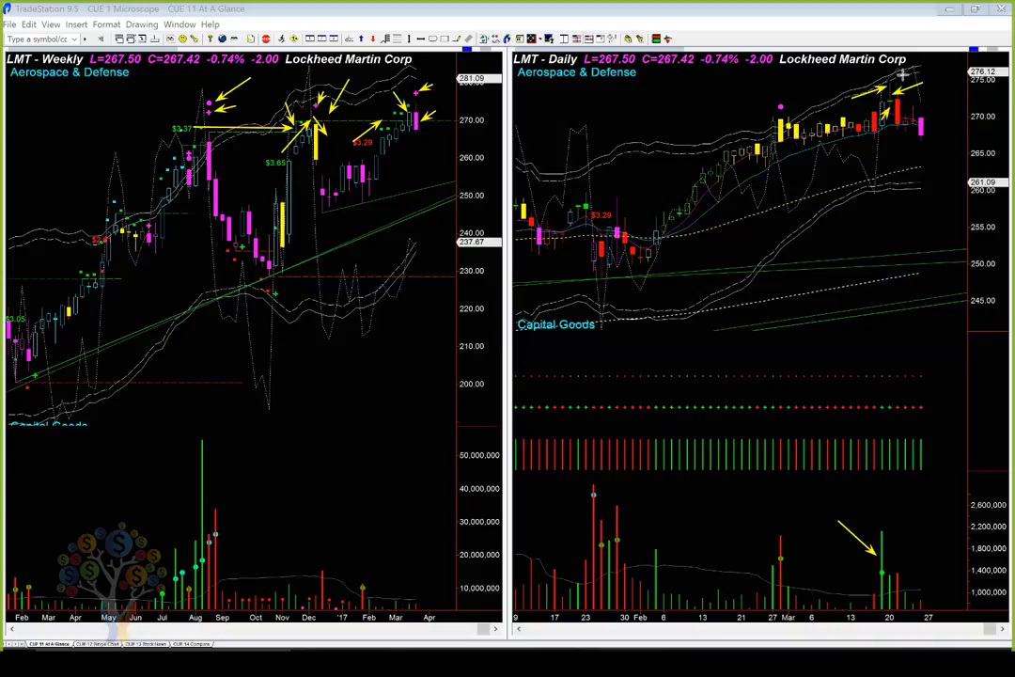
drag(844, 513, 874, 534)
drag(874, 94, 915, 70)
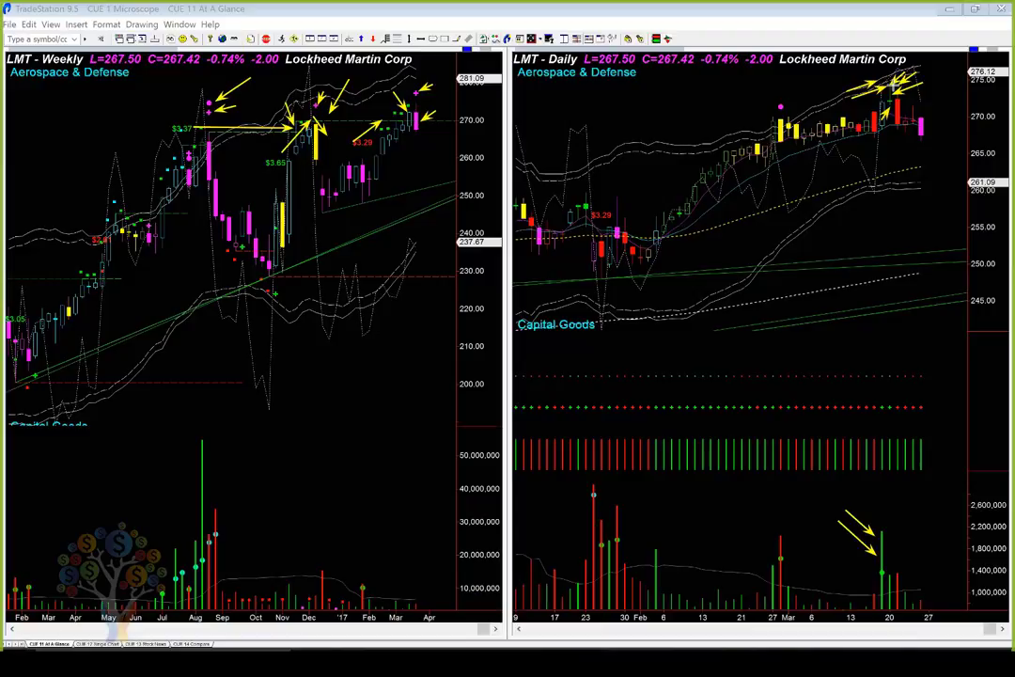
drag(862, 494, 874, 520)
drag(955, 117, 931, 128)
Step: Mark LMT's weekly highs from August to March with a horizontal arrow, point at the latest candles, and clear all annotations
drag(394, 164, 425, 129)
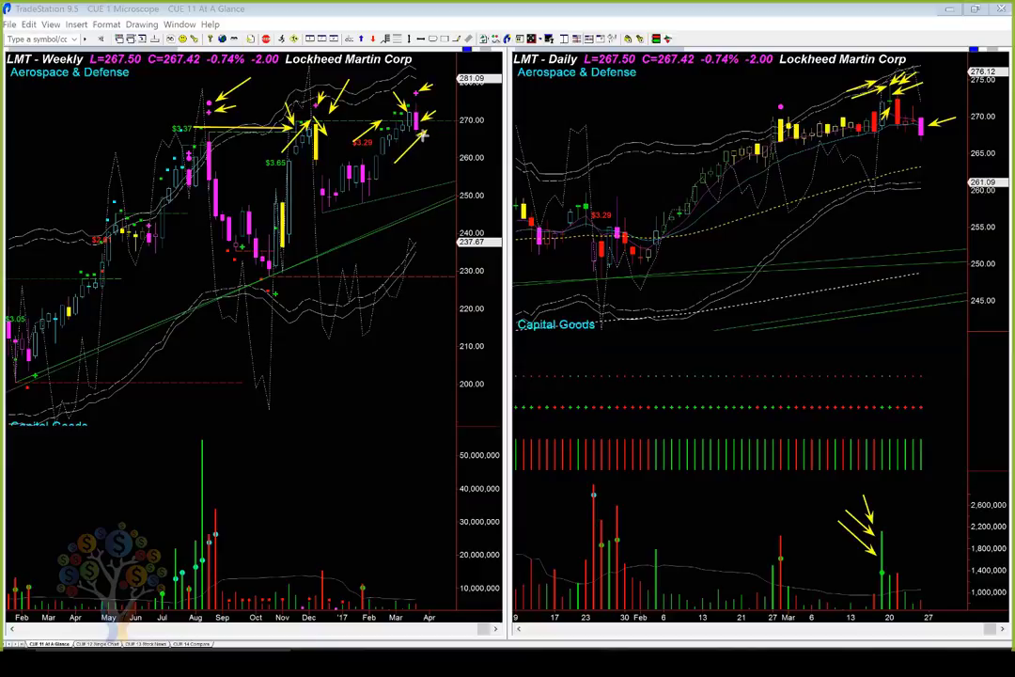
mouse_move(209, 118)
mouse_down()
mouse_move(442, 113)
mouse_move(427, 120)
mouse_up()
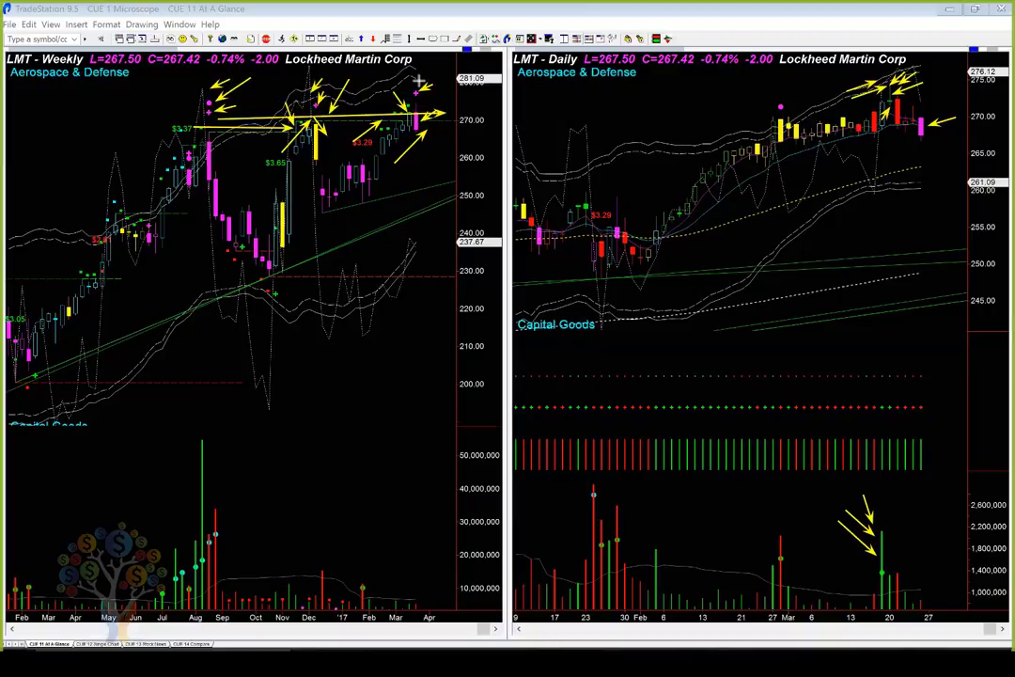
drag(428, 75, 417, 89)
drag(952, 119, 940, 125)
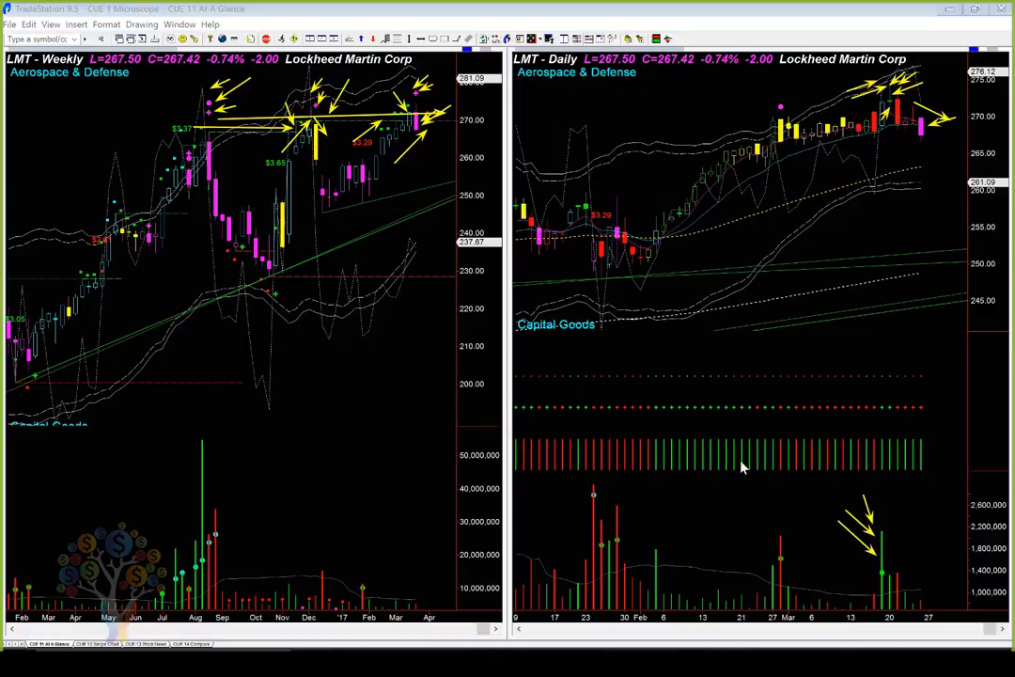
key(Escape)
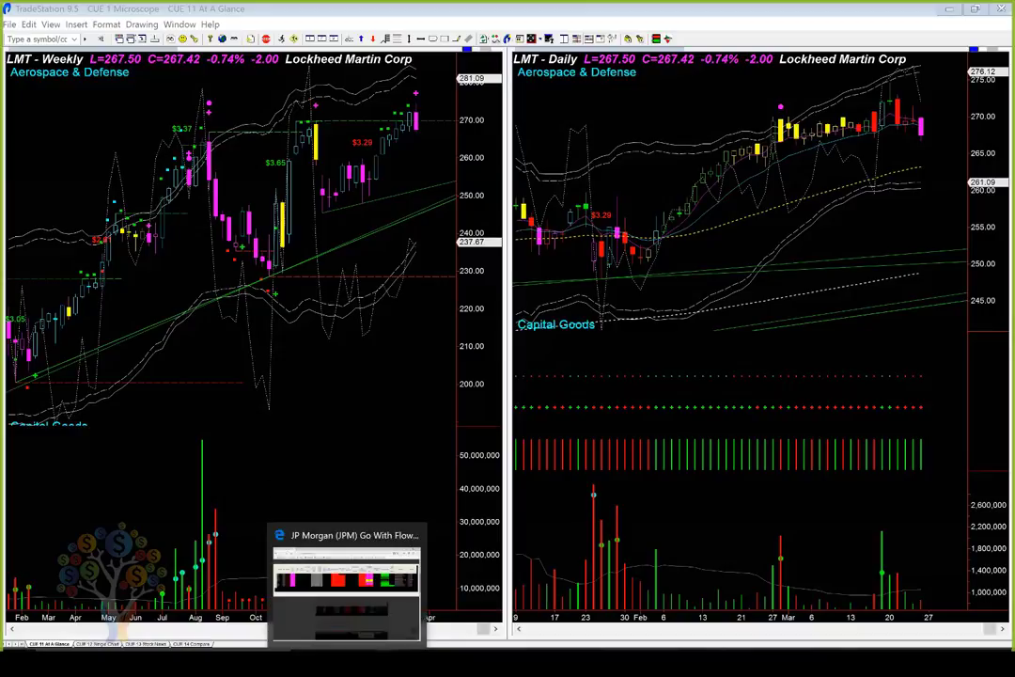
Step: Select MYL in the CUE 21 Sonar table and show its weekly and daily charts on the CUE 1 Microscope desktop
mouse_move(487, 636)
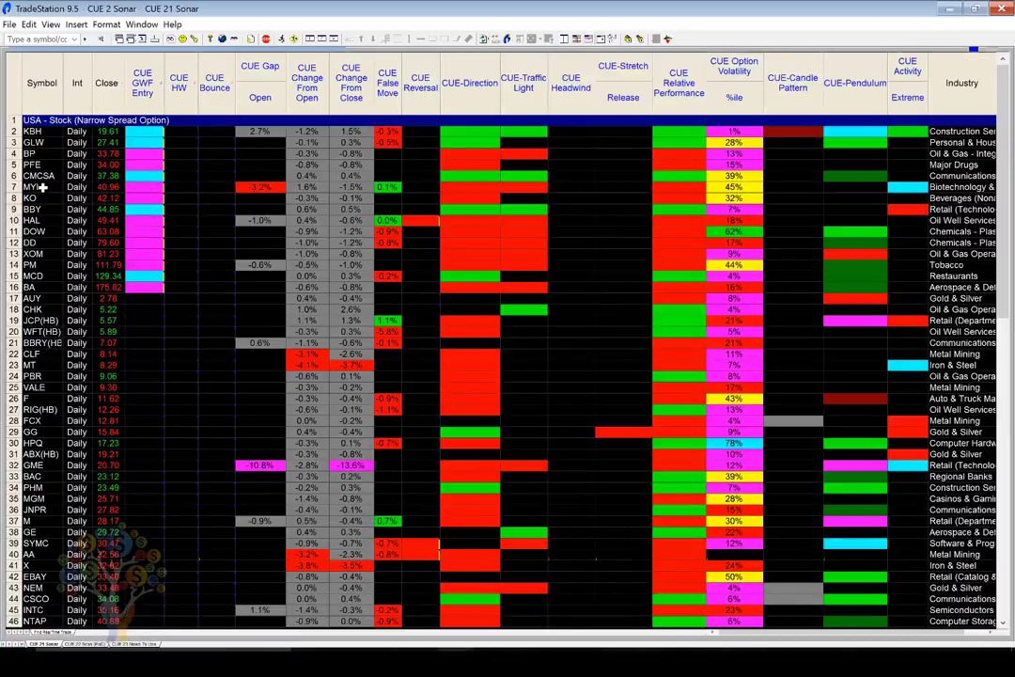
click(42, 187)
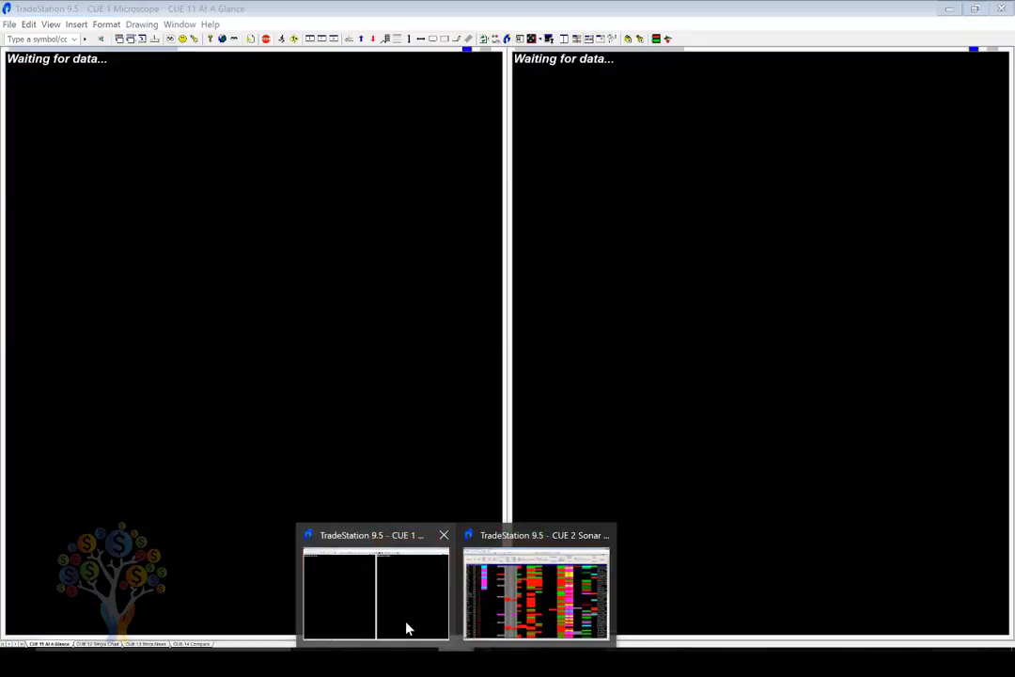
click(407, 627)
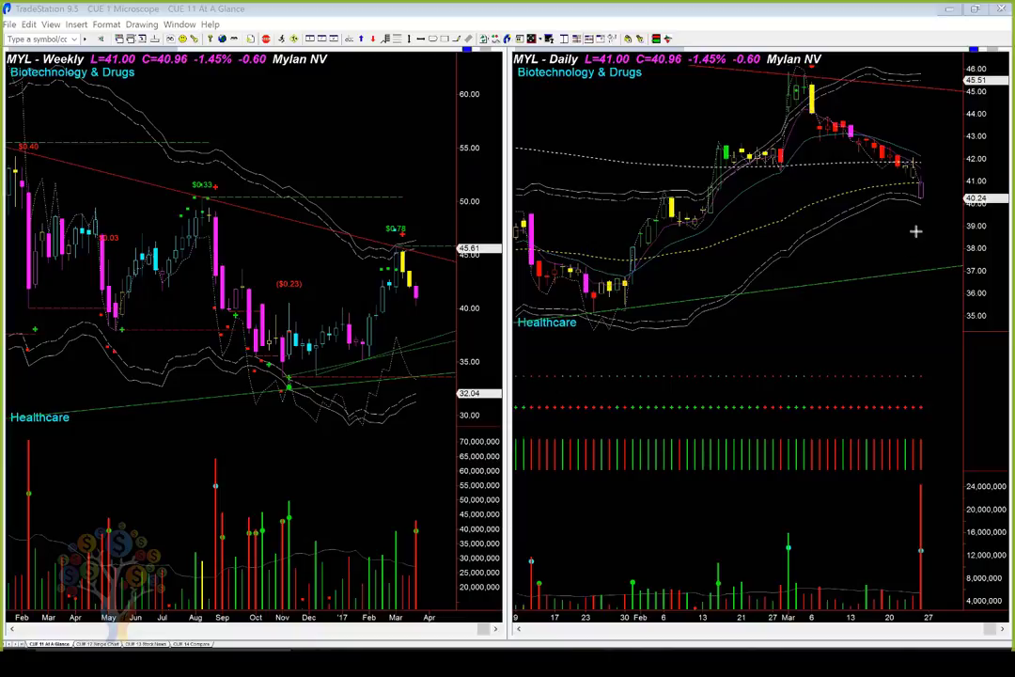
Step: Annotate MYL's daily chart with arrows along the falling line above price and up to the lower boundary at the latest candle
drag(874, 277, 921, 201)
drag(861, 122, 927, 156)
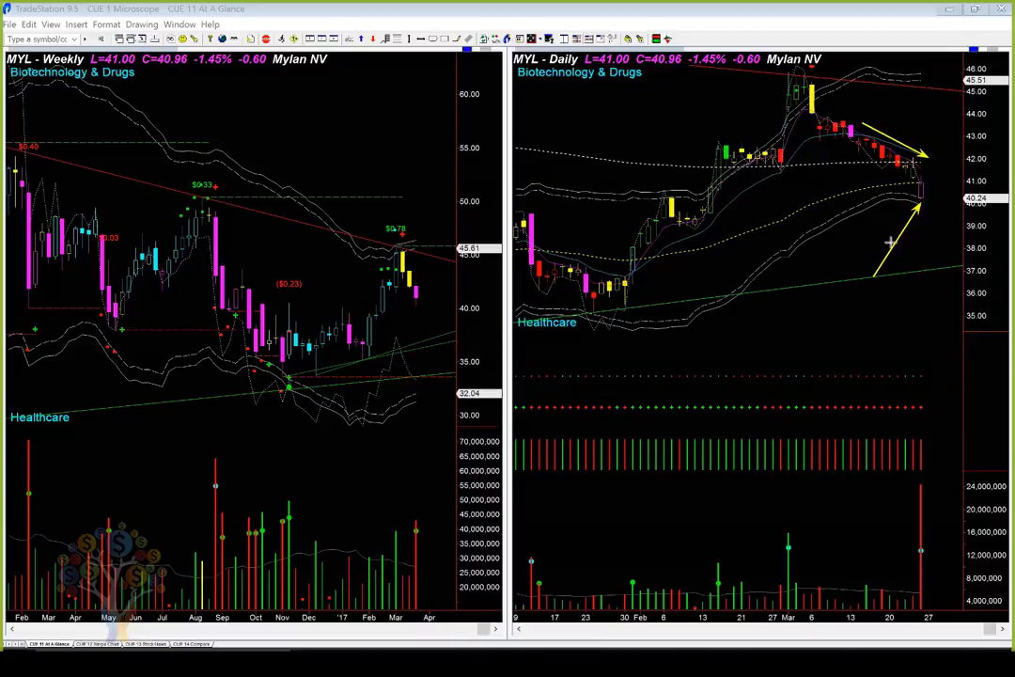
drag(879, 246, 908, 200)
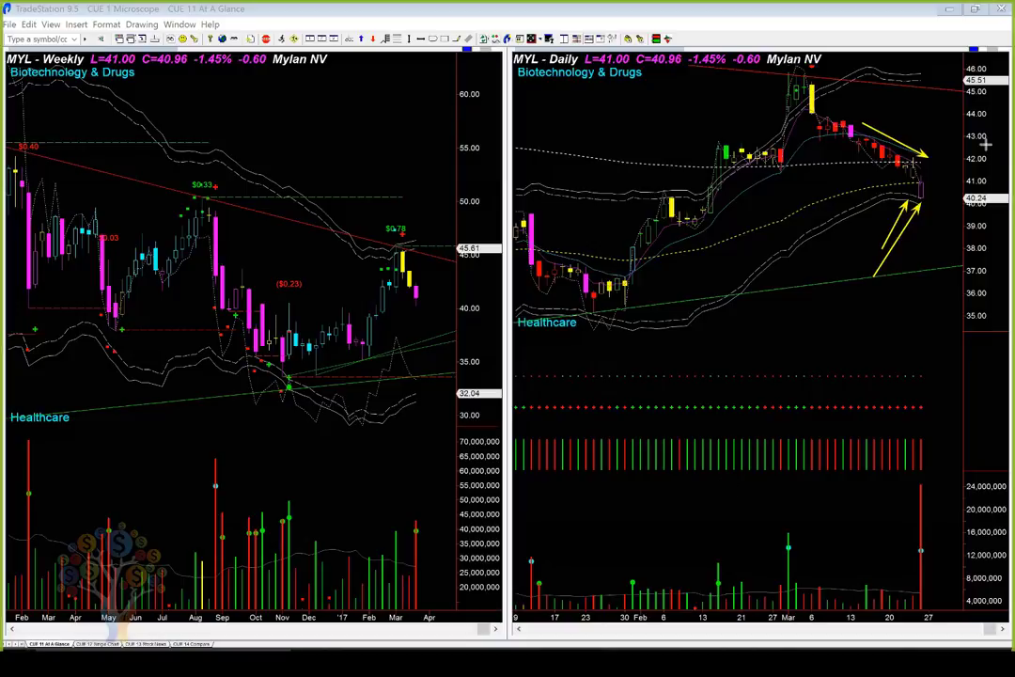
Step: Replace the arrows on MYL's daily chart with one pointing back up along the falling candles, and check its 5-minute chart on CUE 12
key(e)
drag(930, 168, 850, 106)
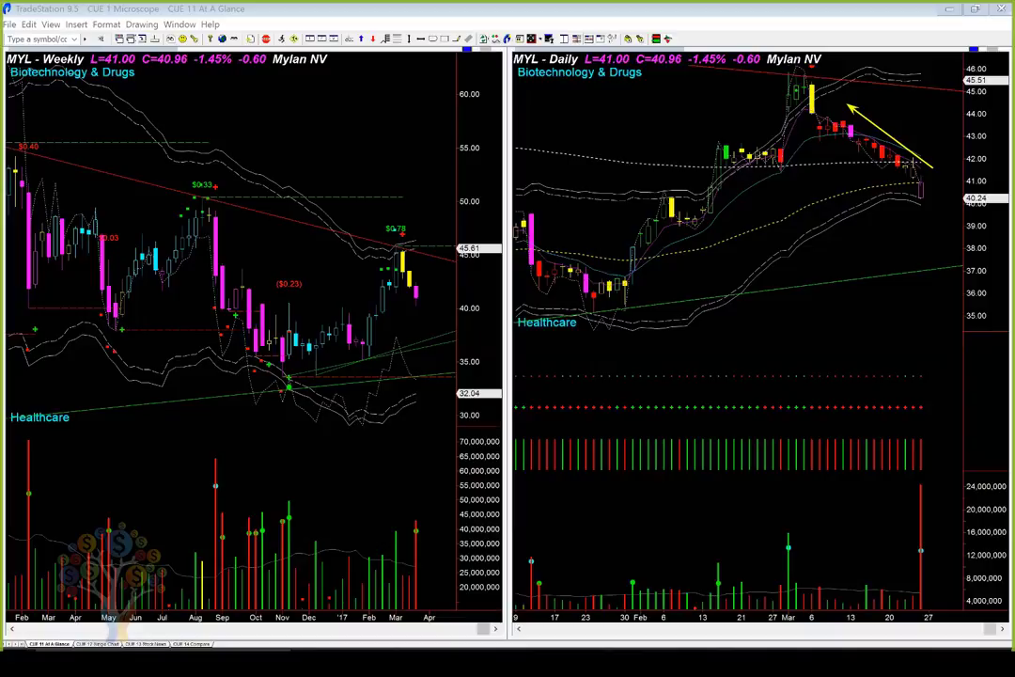
click(100, 644)
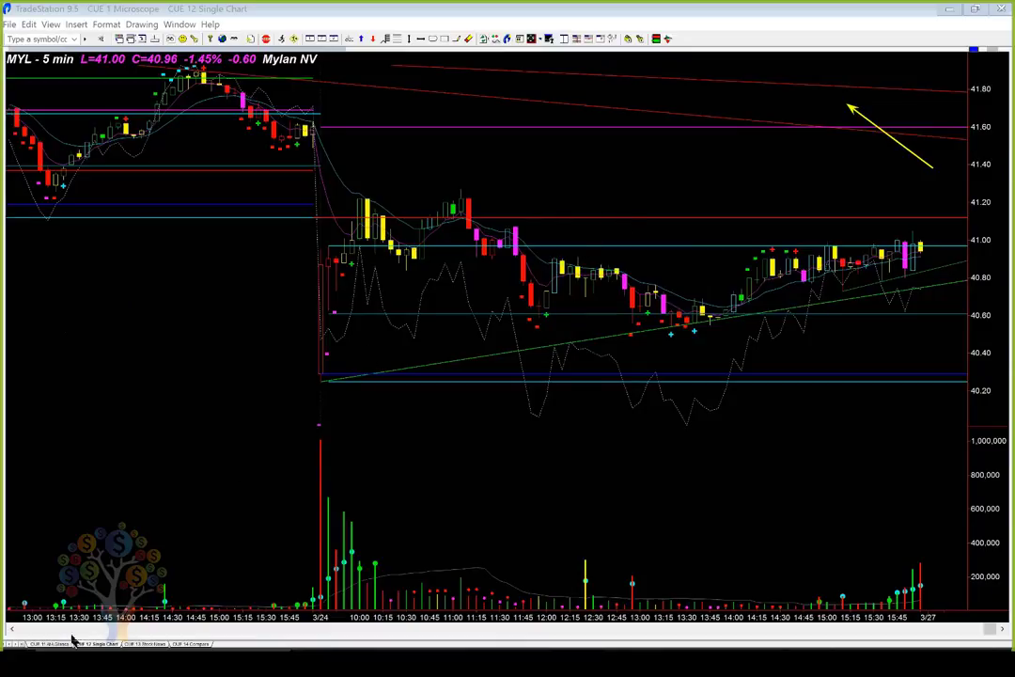
key(ctrl+shift+Tab)
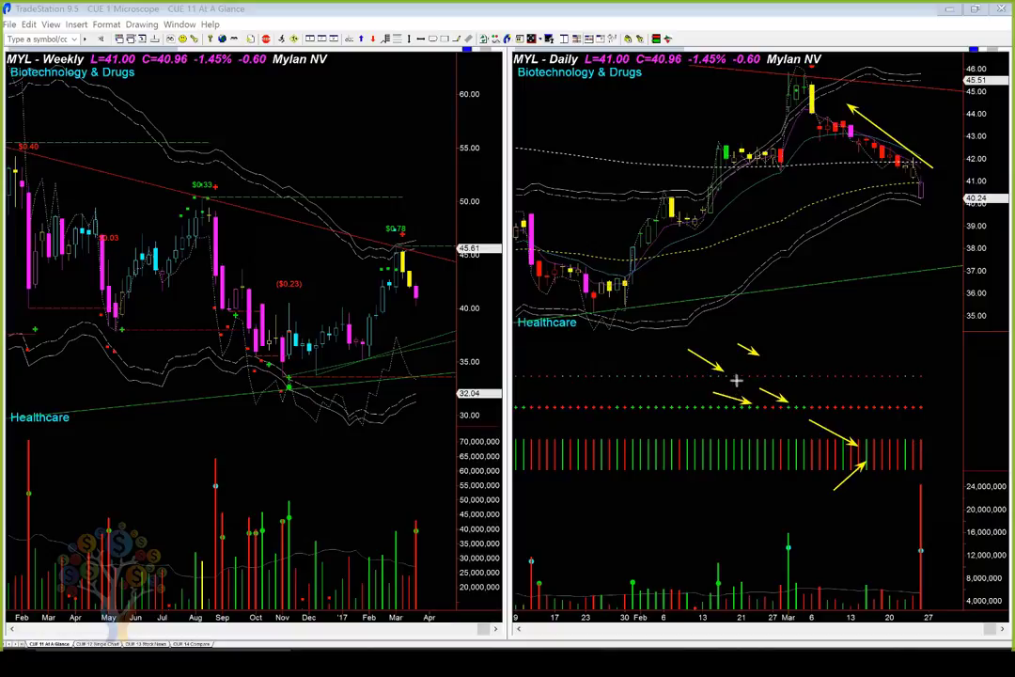
Step: Point arrows at MYL's daily indicator rows, link the 13 March candle to them with an arrow, and clear all annotations
drag(805, 360, 873, 426)
drag(791, 222, 844, 142)
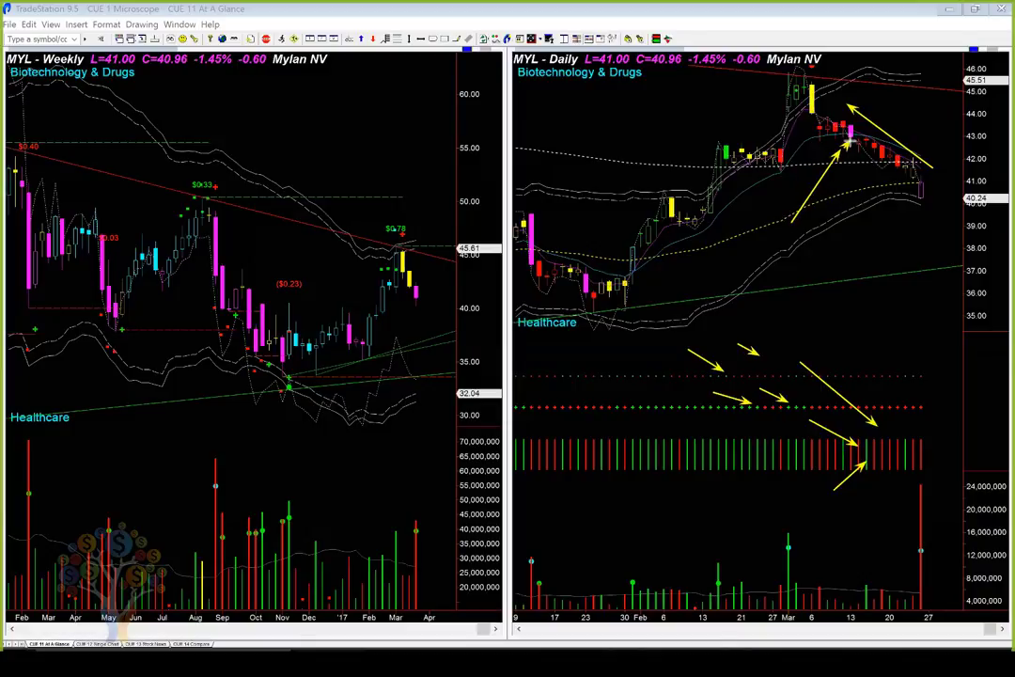
drag(850, 139, 864, 355)
drag(859, 402, 859, 402)
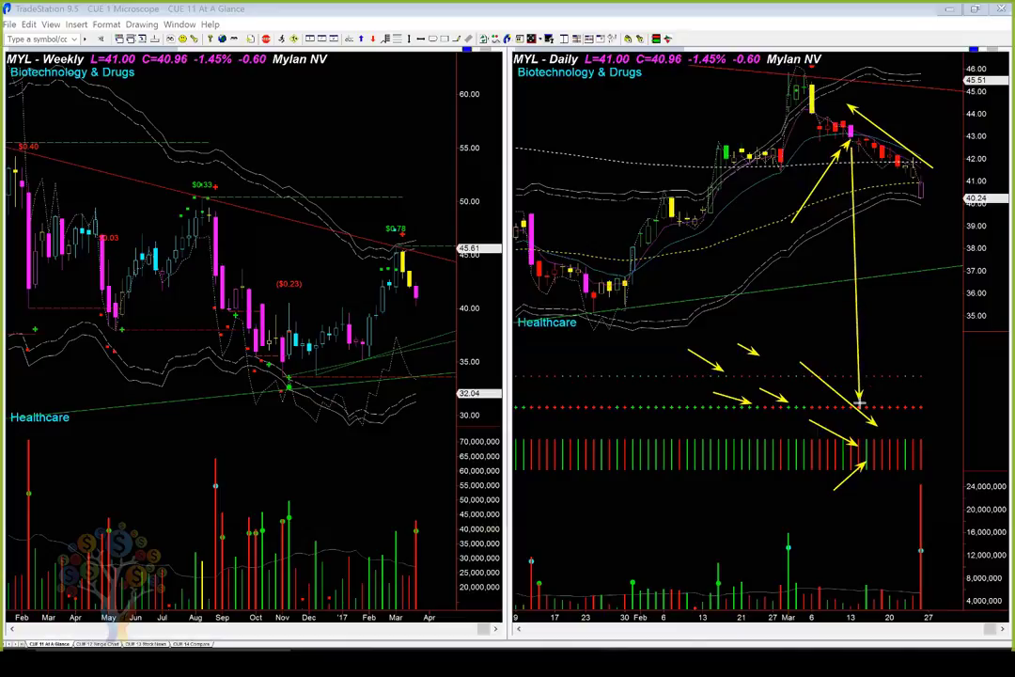
mouse_move(665, 287)
mouse_down()
mouse_move(635, 269)
mouse_move(635, 399)
mouse_up()
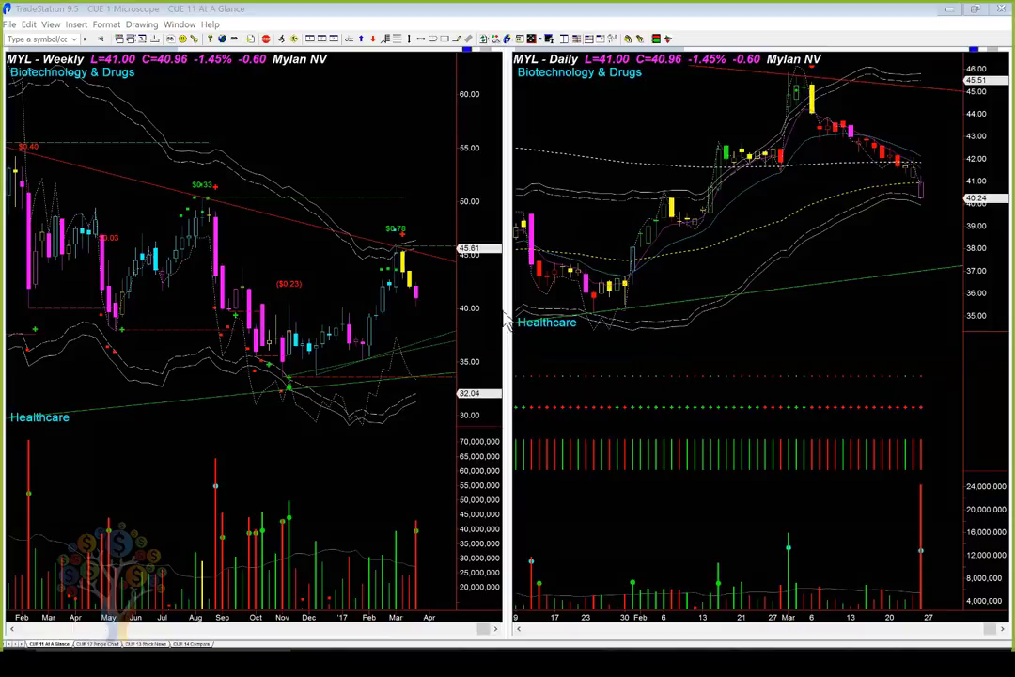
Step: Show AAPL's 5-minute chart on the CUE 12 Single Chart workspace and compress the bars to include sessions back to 17 March
click(115, 642)
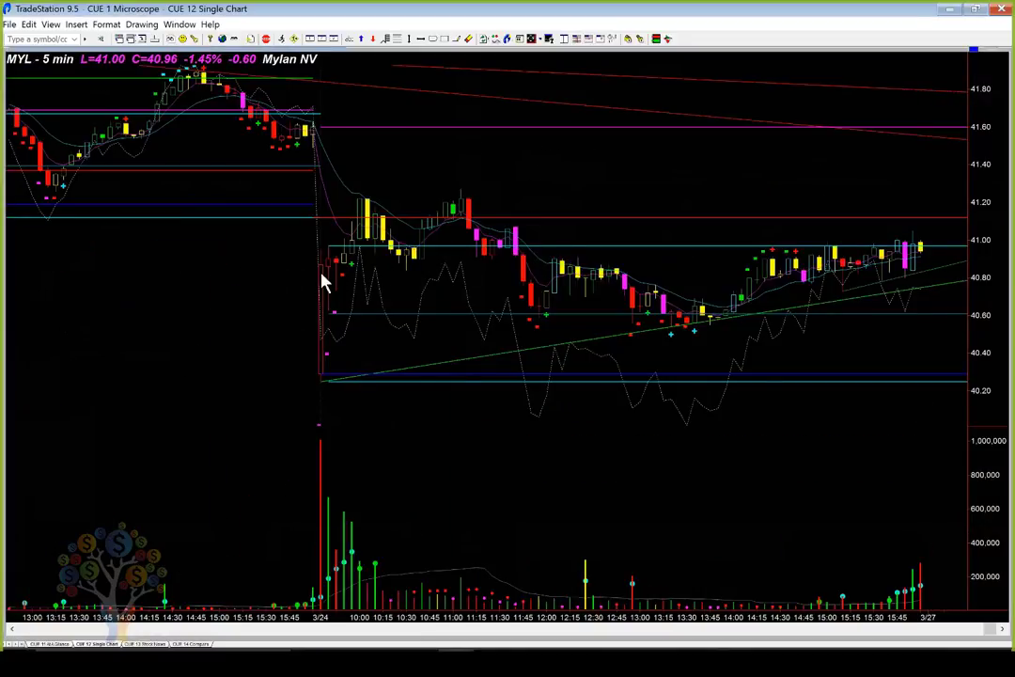
scroll(322, 282, down, 5)
scroll(323, 279, down, 2)
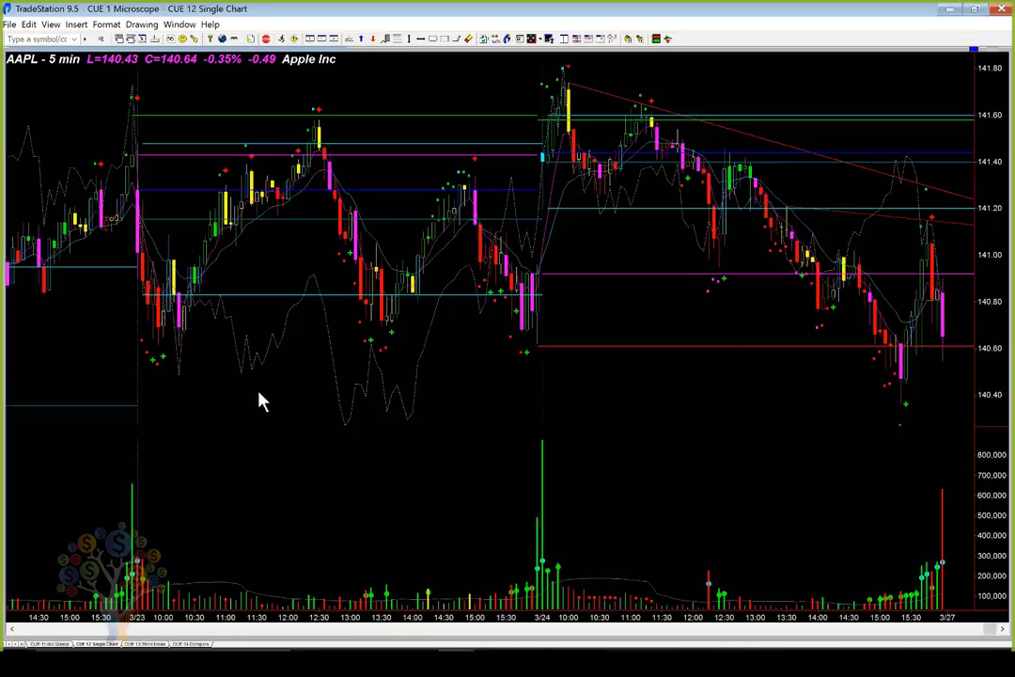
scroll(263, 402, up, 3)
key(Down)
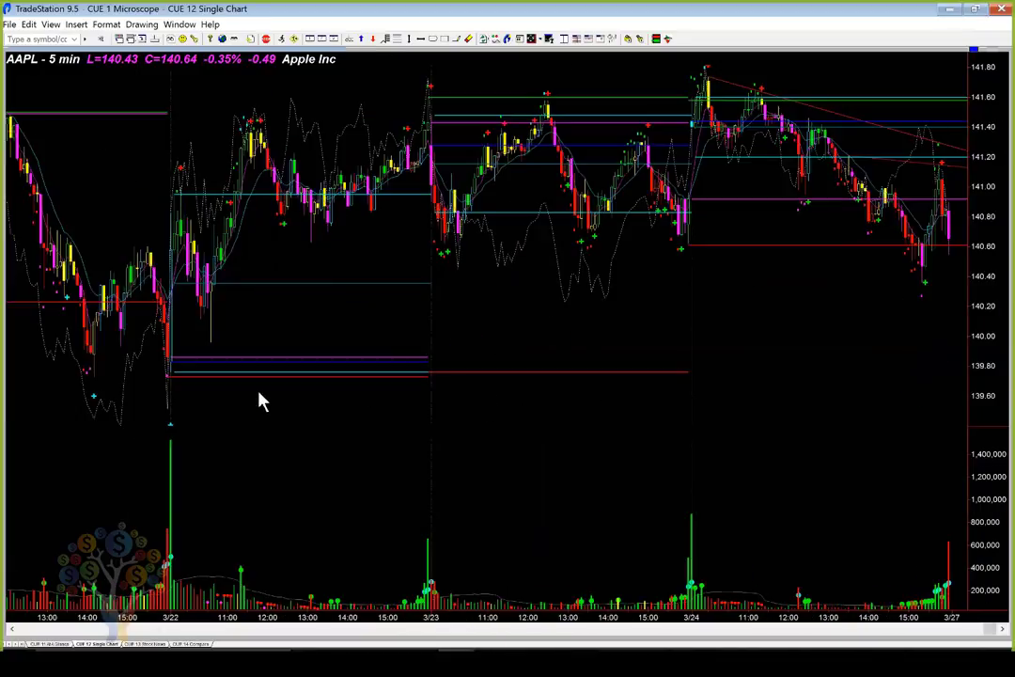
key(Down)
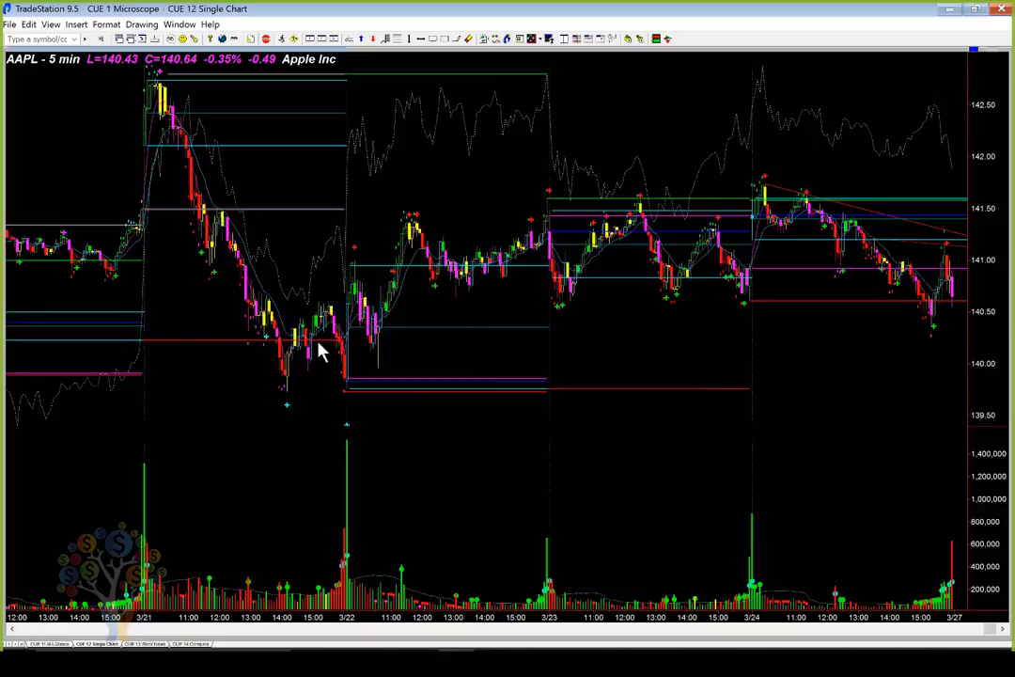
key(Down)
key(Down)
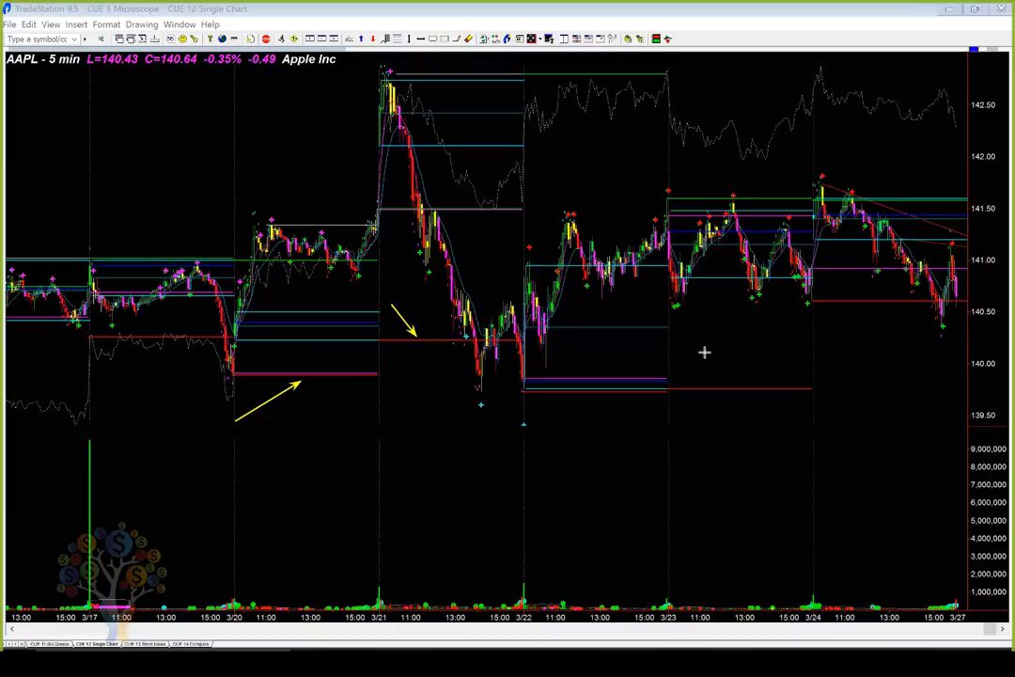
Step: Point arrows at AAPL's red levels in the 20 and 21 March sessions and at the green upper level of 23 March
drag(281, 420, 334, 383)
drag(396, 376, 430, 349)
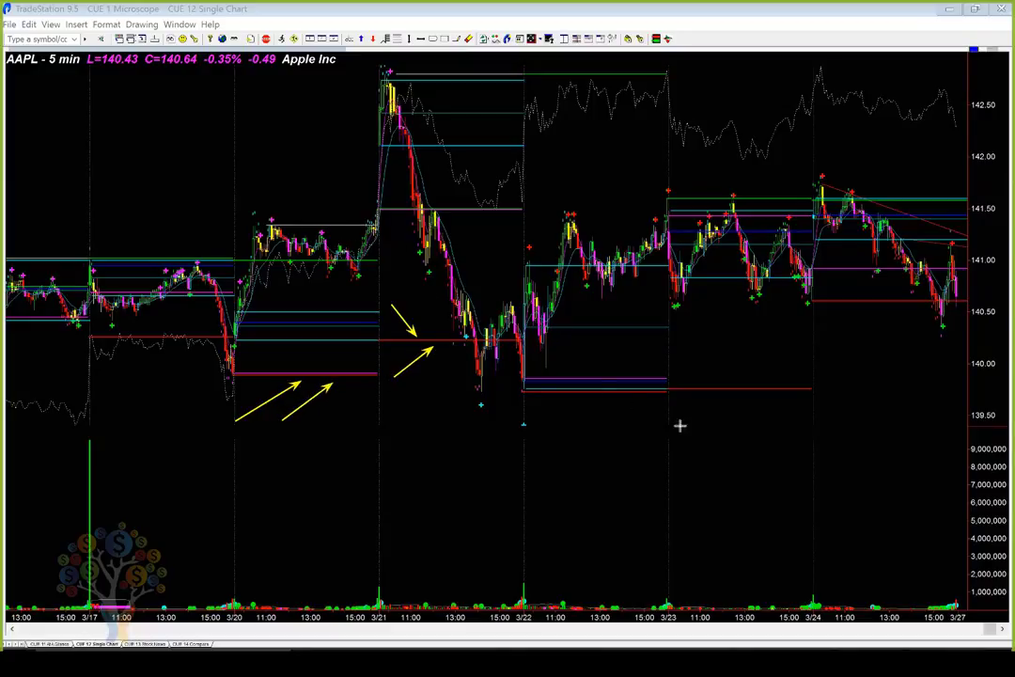
drag(680, 164, 711, 190)
drag(395, 376, 453, 340)
drag(328, 406, 360, 378)
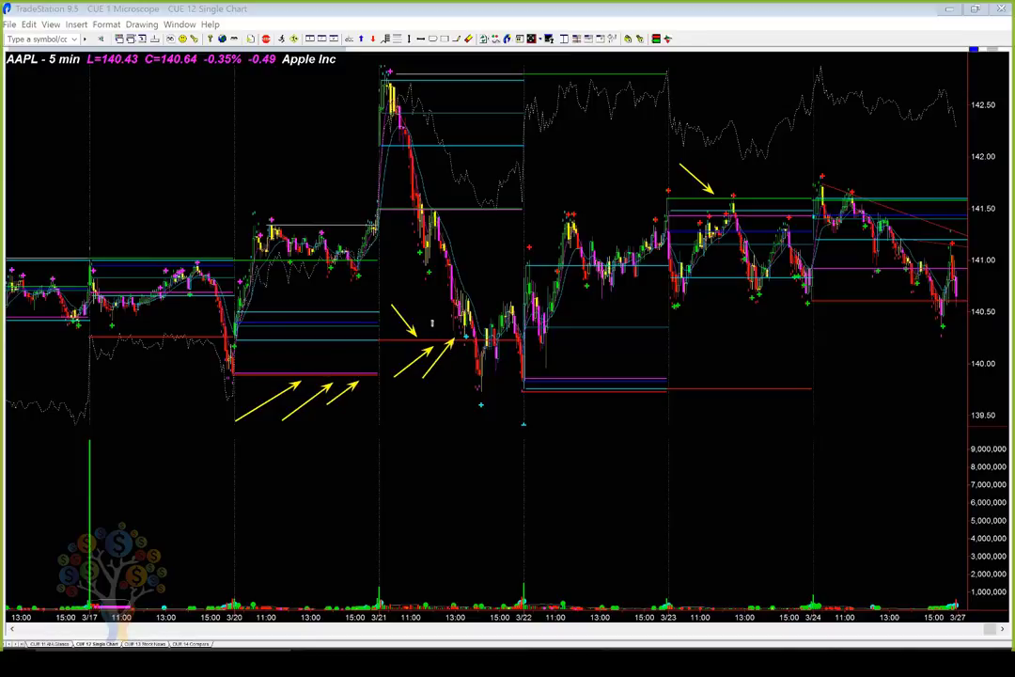
Step: Mark the blue and cyan lower levels and the white upper level of AAPL's 20 March session with arrows
drag(383, 293, 331, 306)
drag(286, 353, 327, 348)
drag(366, 317, 343, 318)
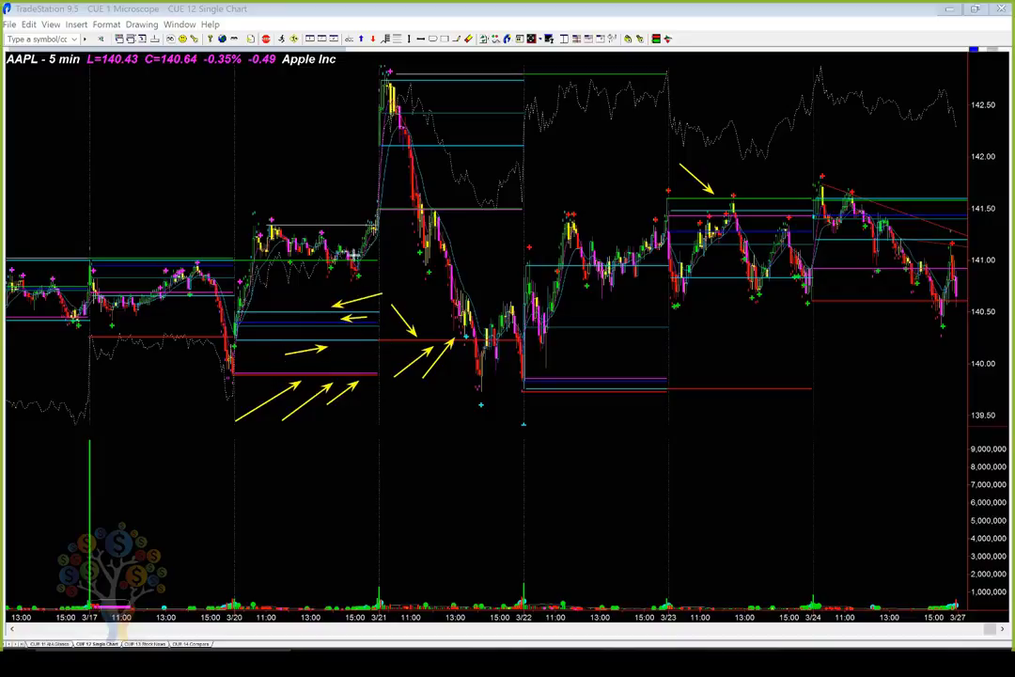
drag(347, 206, 325, 225)
drag(172, 178, 282, 221)
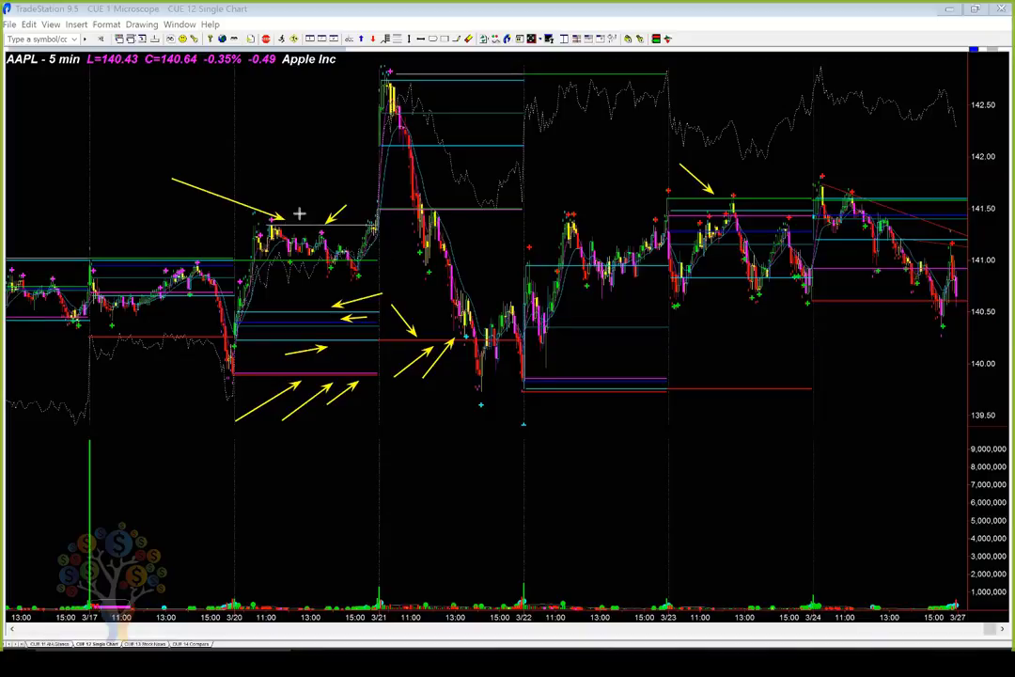
drag(297, 212, 317, 223)
Step: Point arrows at AAPL's 21 March opening volume and the plus signals from 21 to 23 March, and clear all annotations
drag(379, 592, 377, 590)
drag(539, 218, 530, 242)
drag(601, 199, 581, 213)
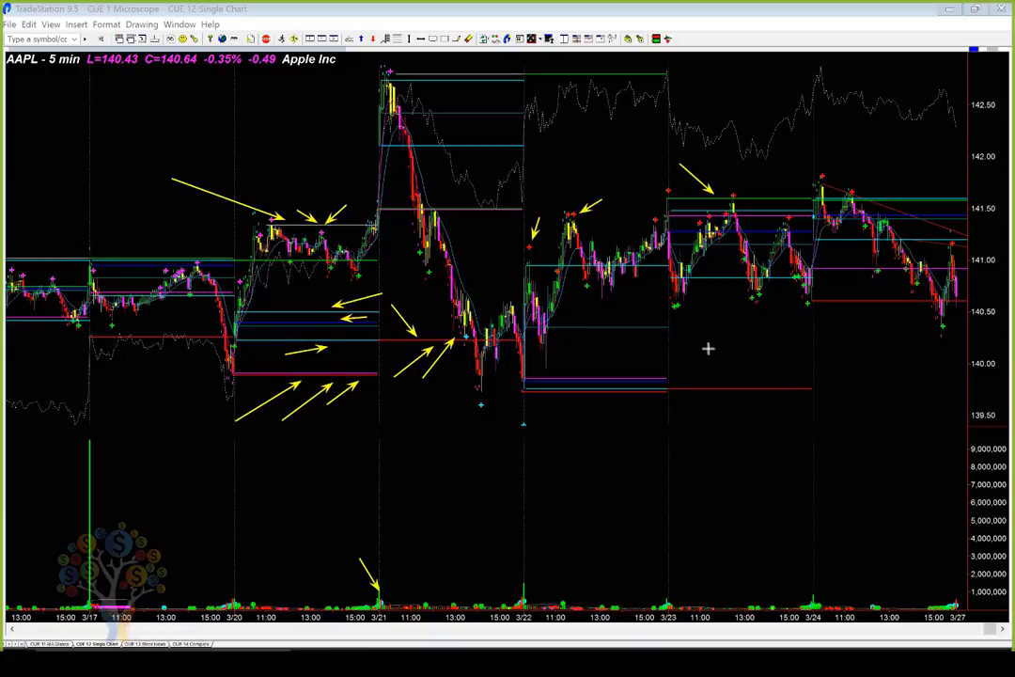
drag(667, 350, 678, 311)
drag(414, 425, 479, 405)
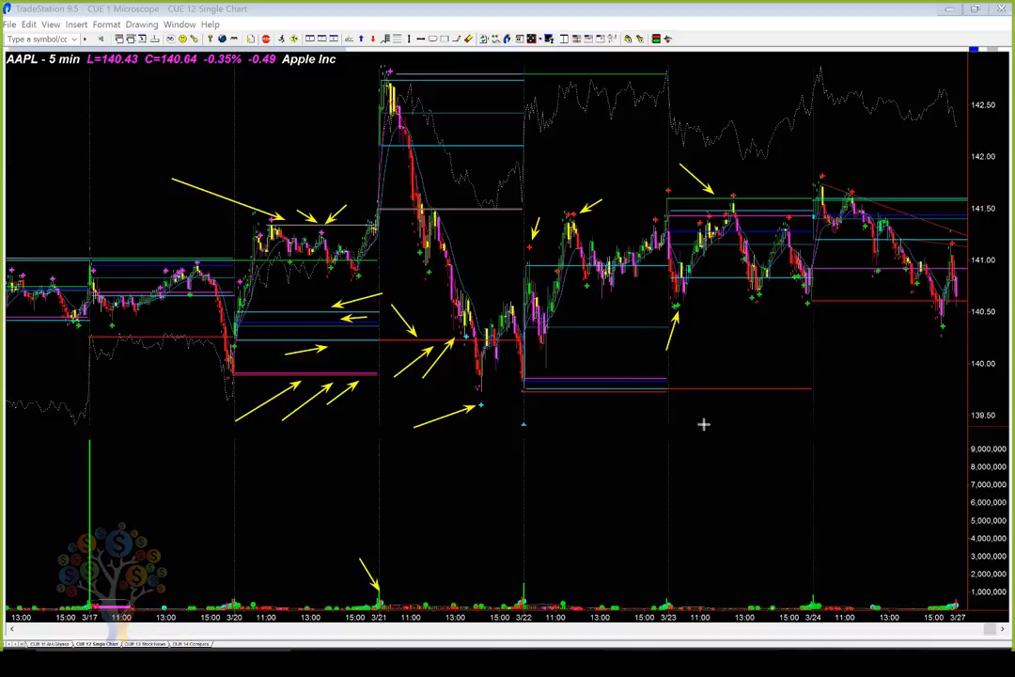
key(Escape)
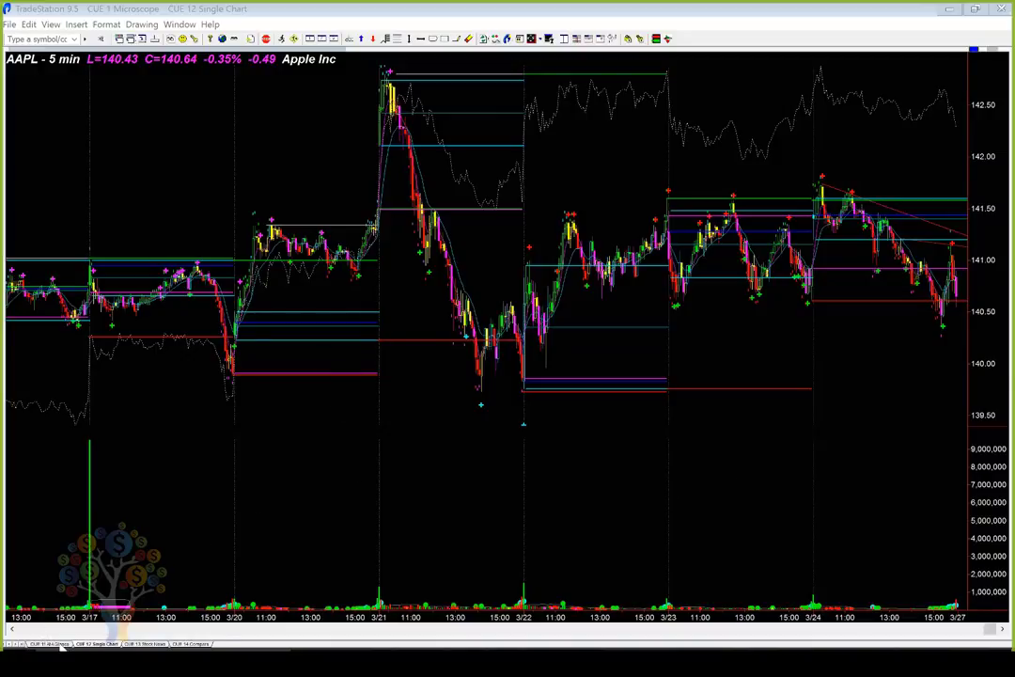
Step: Return to CUE 11 At A Glance and mark AAPL's early-February daily gap candle, volume spike and neighbouring volume bars with arrows
key(ctrl+shift+Tab)
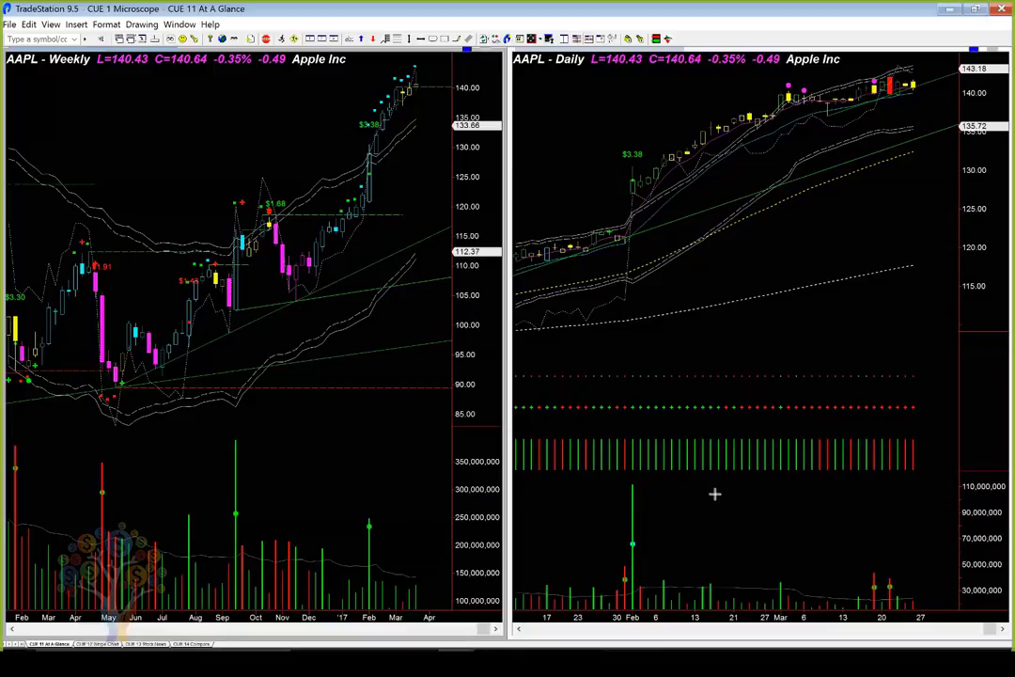
drag(712, 491, 637, 524)
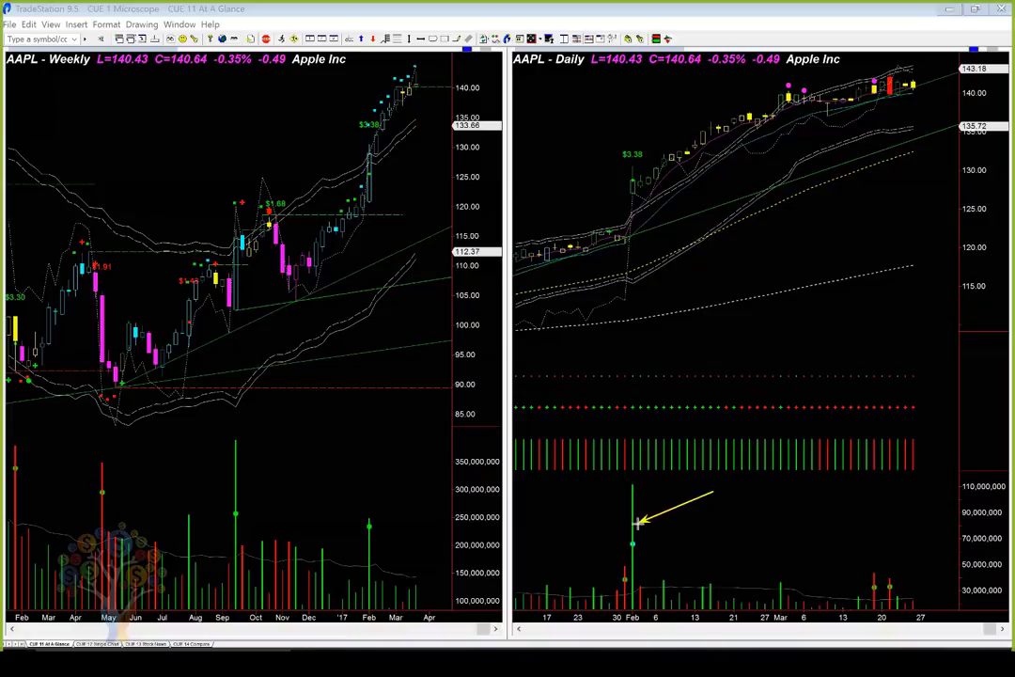
drag(617, 229, 626, 199)
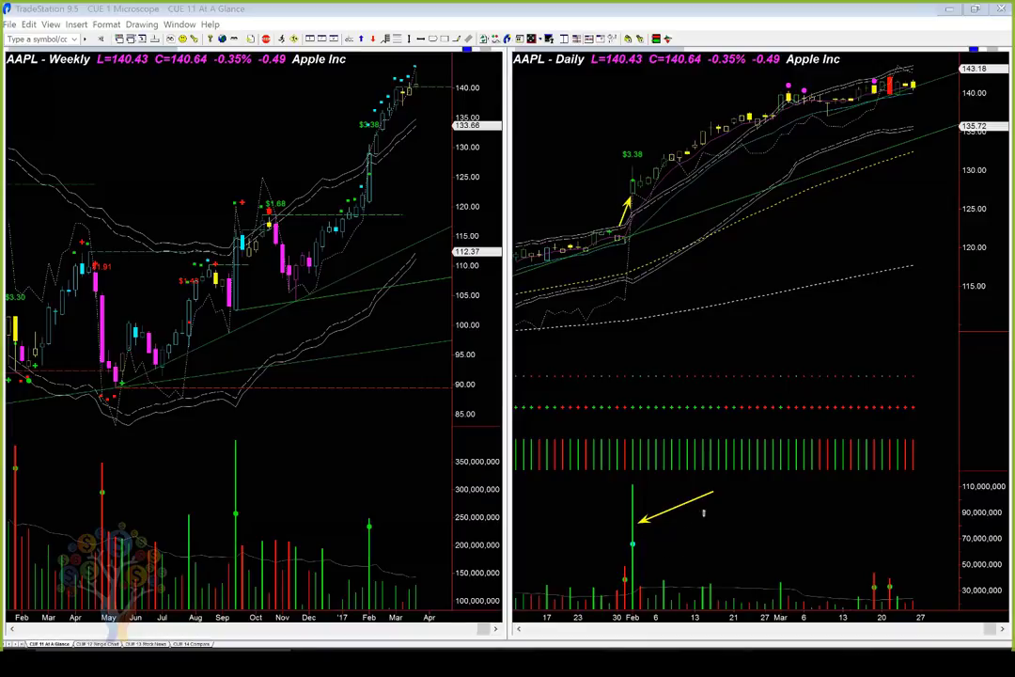
drag(686, 520, 635, 533)
drag(703, 551, 685, 594)
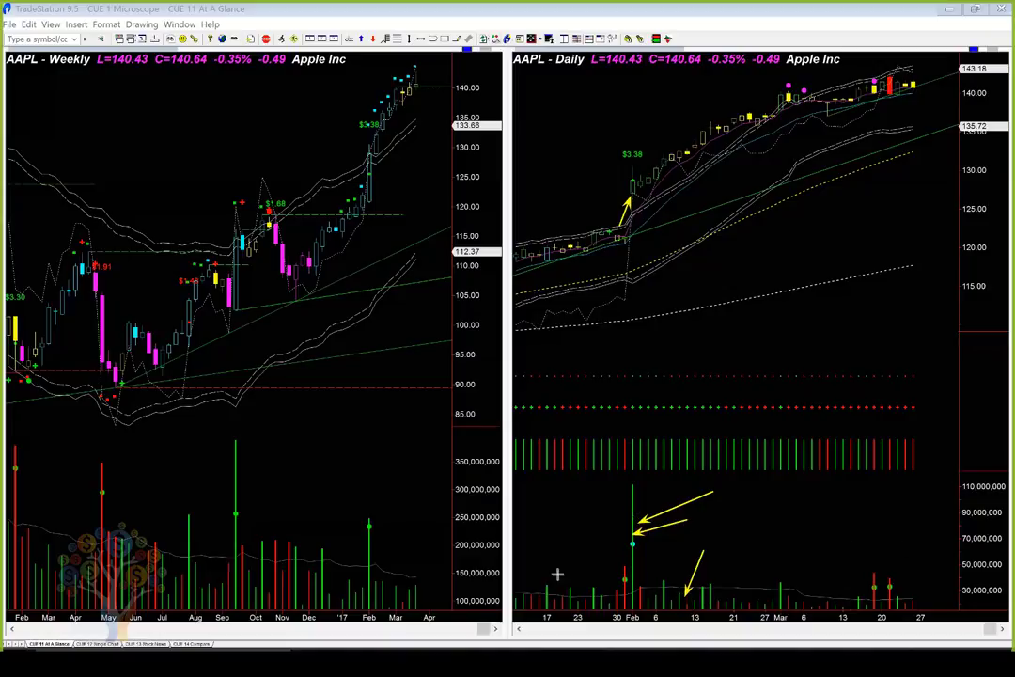
drag(591, 547, 615, 570)
drag(596, 512, 630, 542)
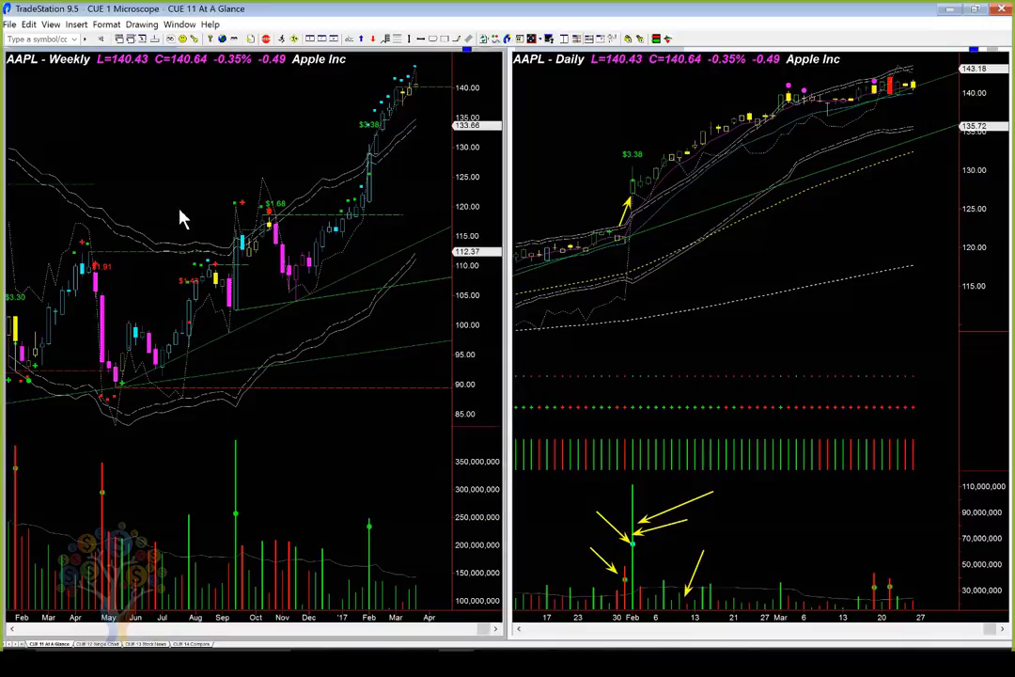
Step: Show ANGI's weekly and daily charts, check its 5-minute chart on CUE 12, and return to CUE 11 At A Glance
key(Down)
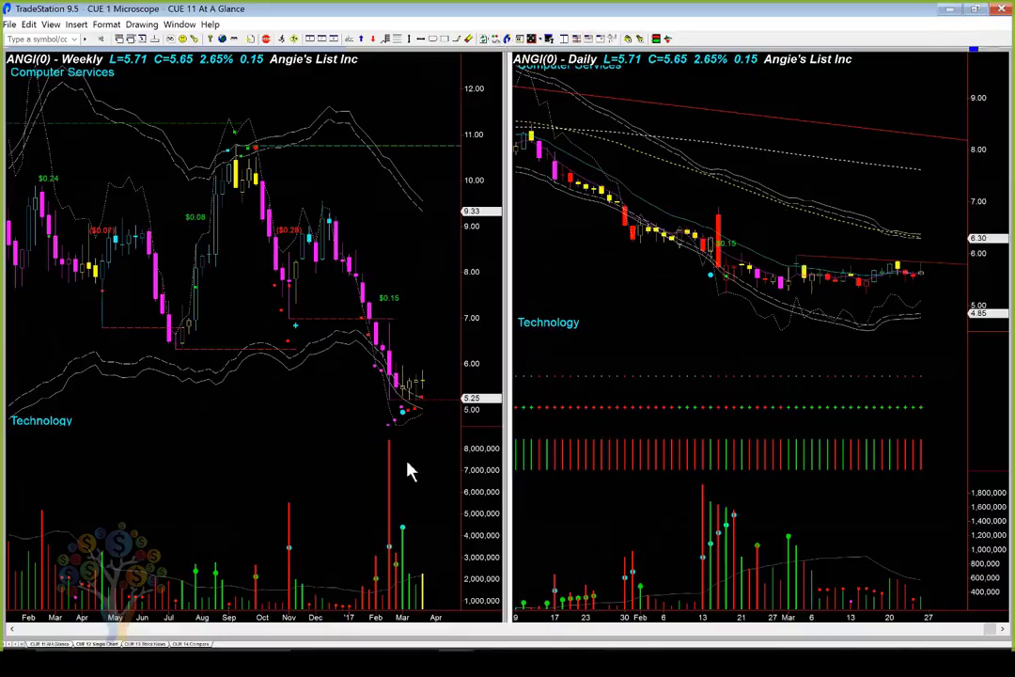
key(ctrl+Tab)
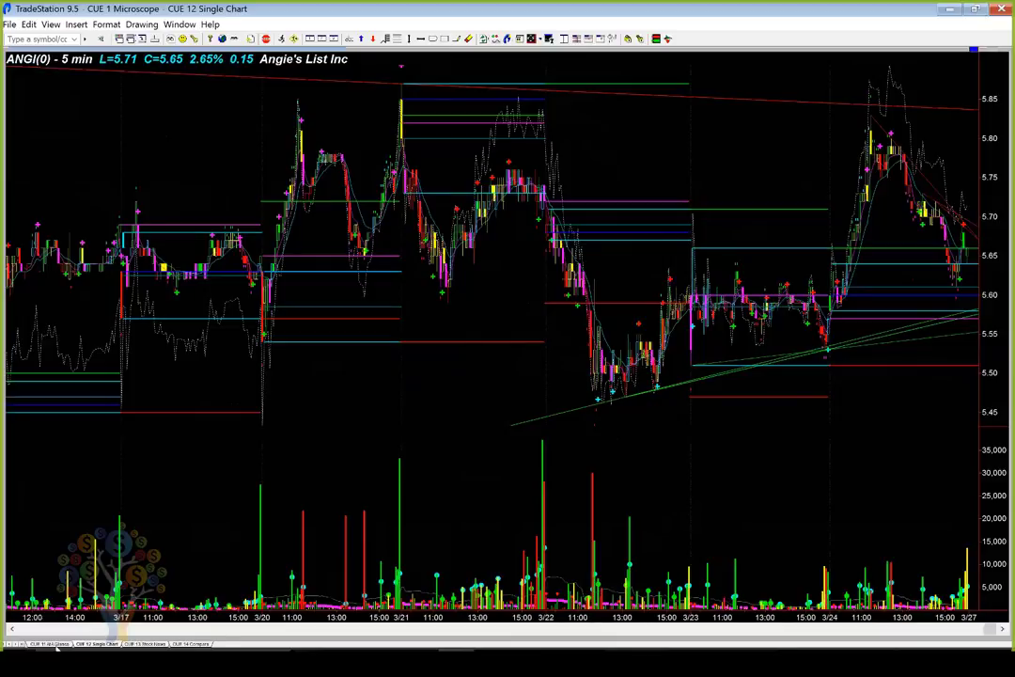
click(51, 644)
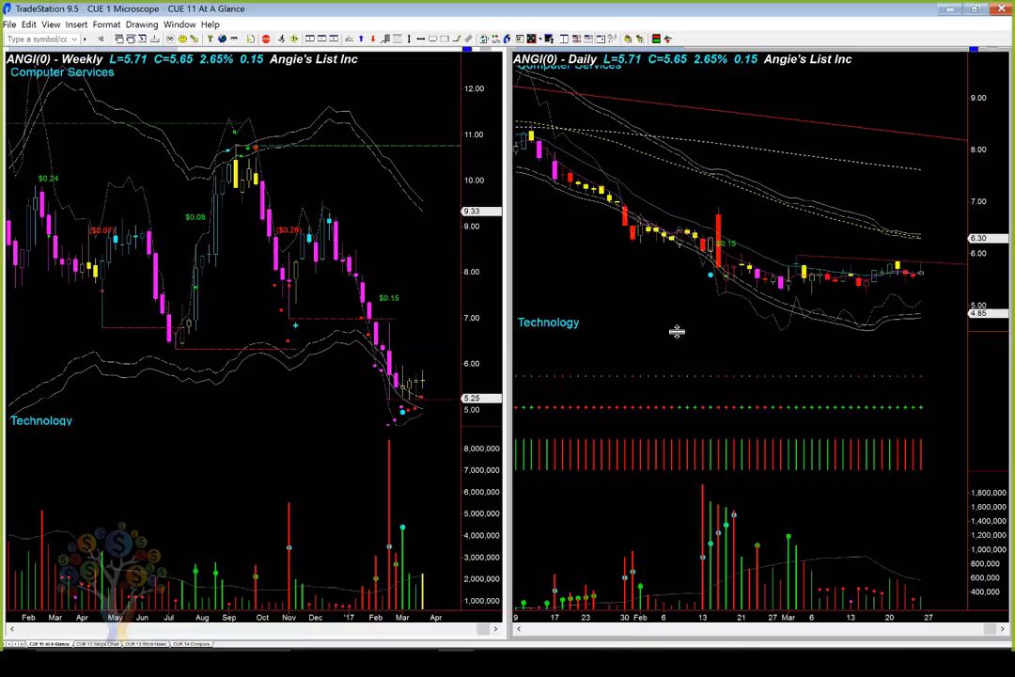
Step: Annotate ANGI's daily chart with arrows along the resistance line near 6.00, the upper falling line, and the breakout path between them
text(C)
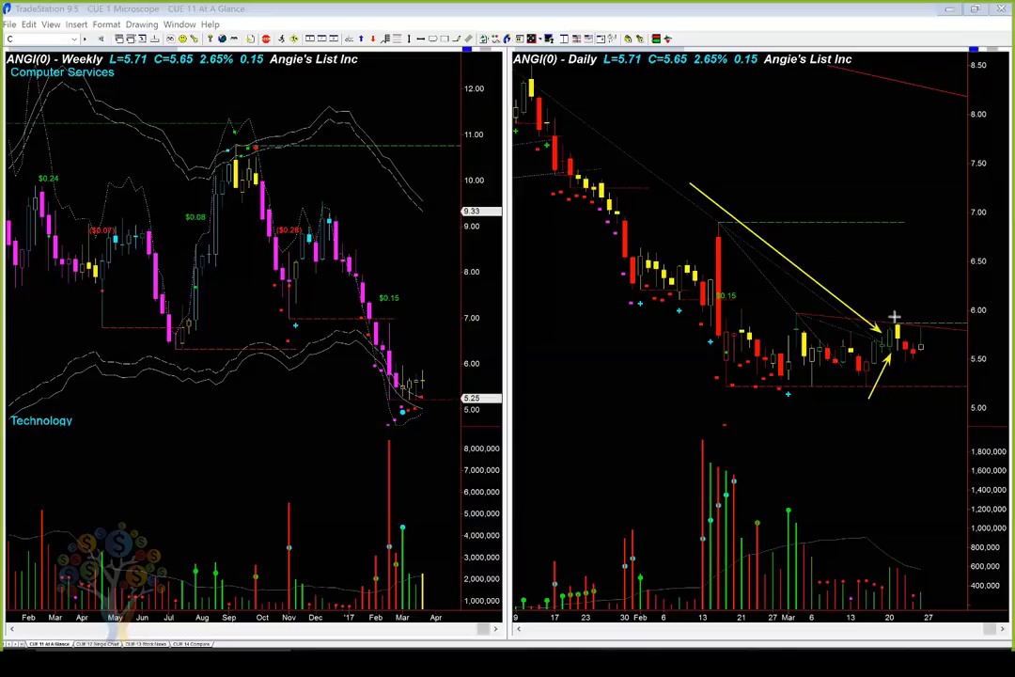
drag(957, 329, 967, 327)
drag(875, 82, 963, 106)
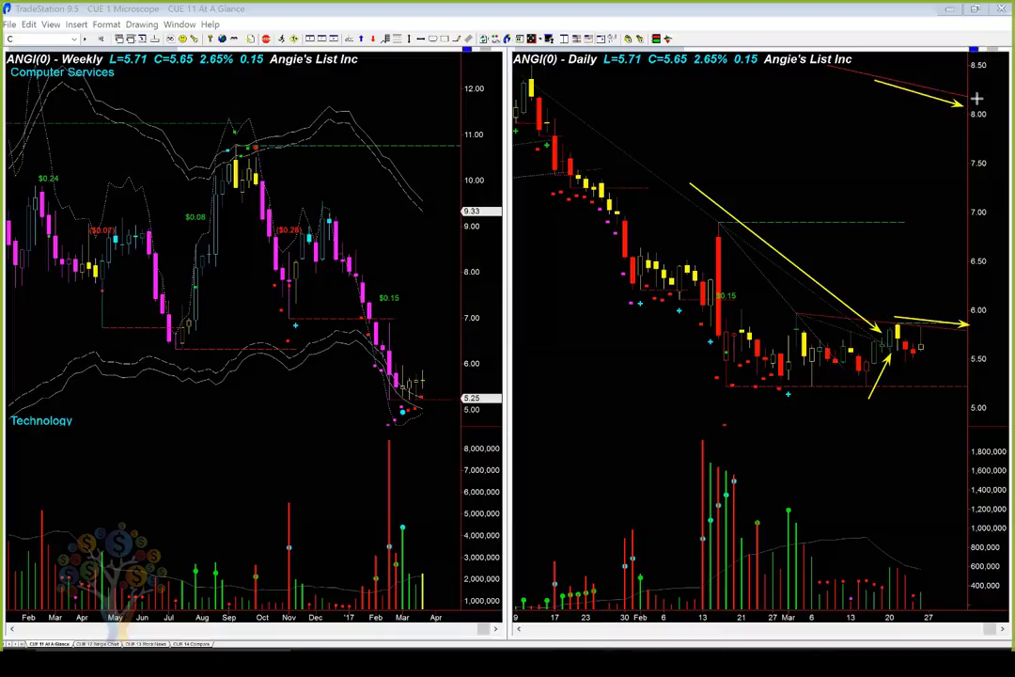
drag(952, 314, 945, 119)
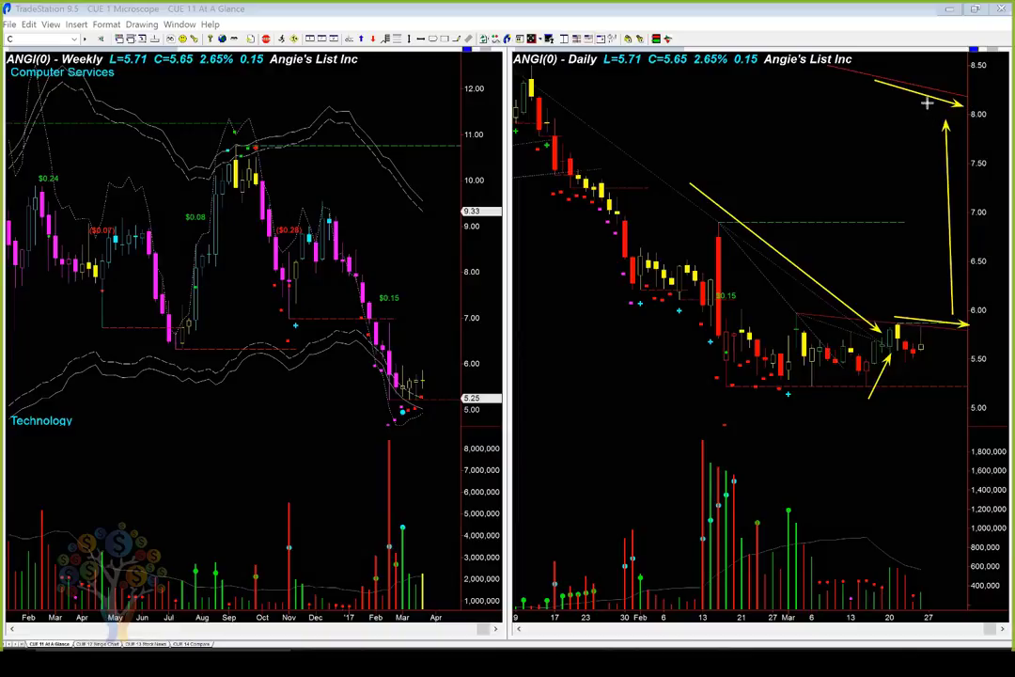
drag(926, 369, 943, 309)
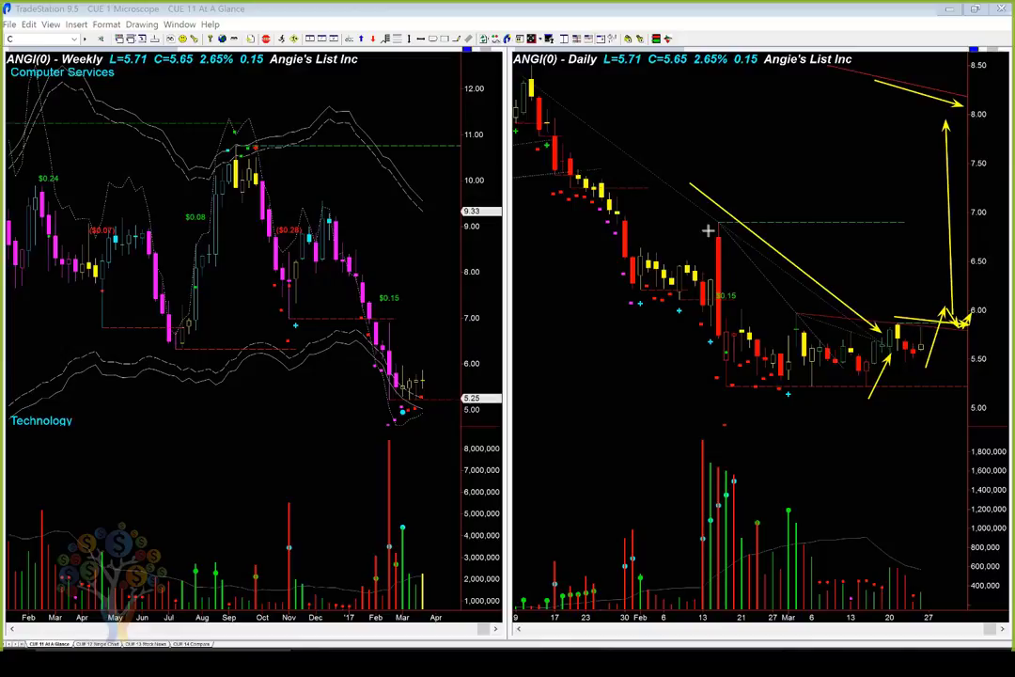
Step: Add arrows along ANGI's steeper falling trendlines on the daily chart and clear all annotations
click(791, 284)
drag(749, 267, 797, 327)
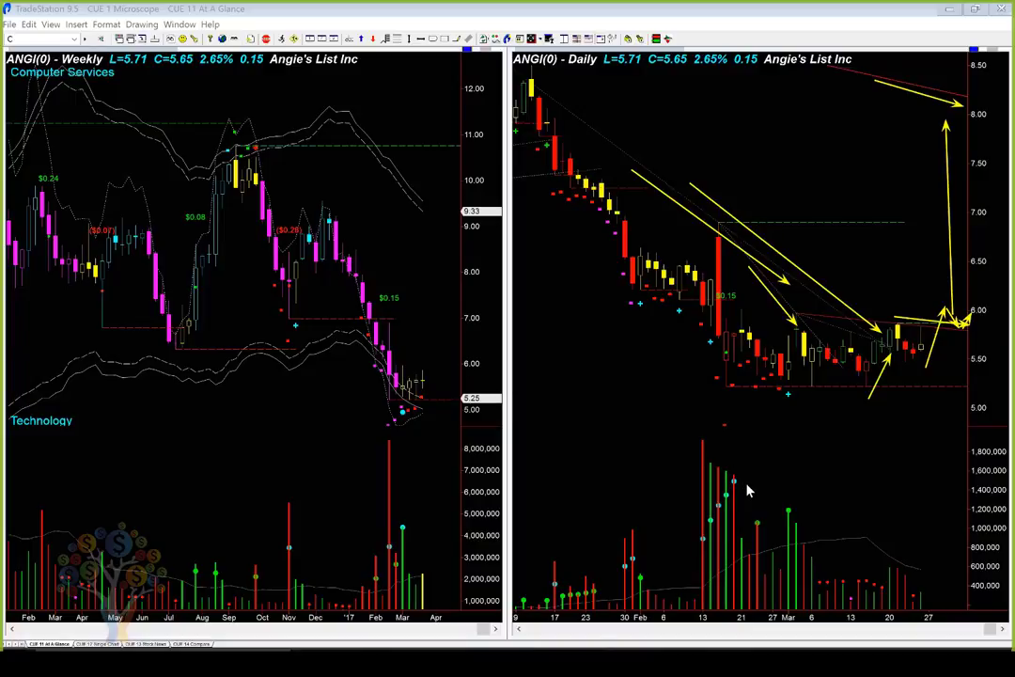
key(Escape)
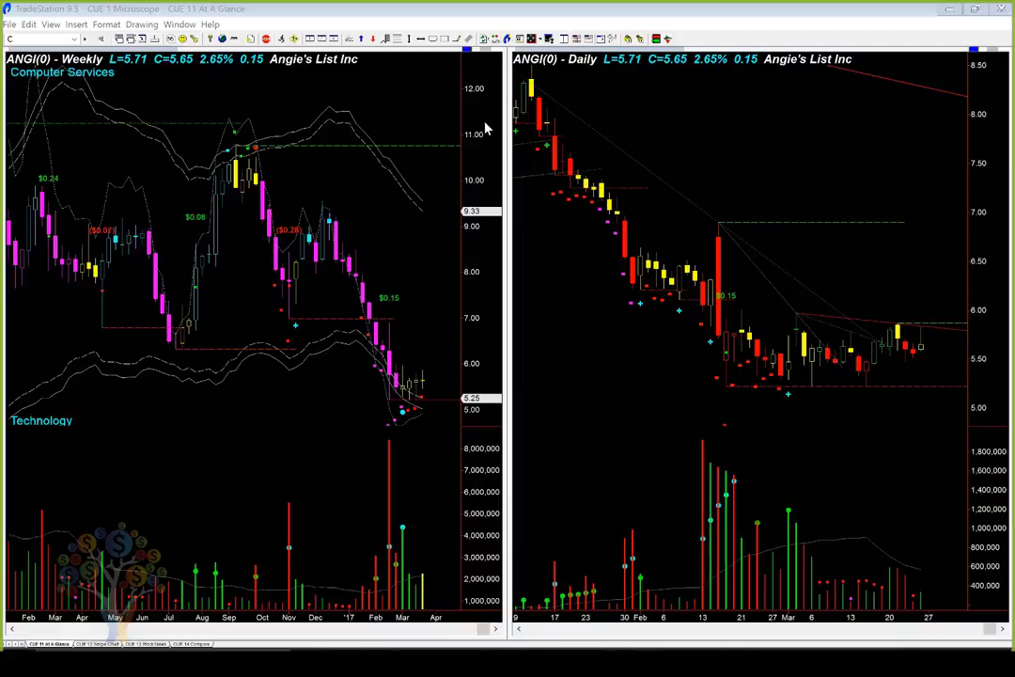
Step: Open a blank whiteboard for freehand drawing
key(ctrl+2)
key(w)
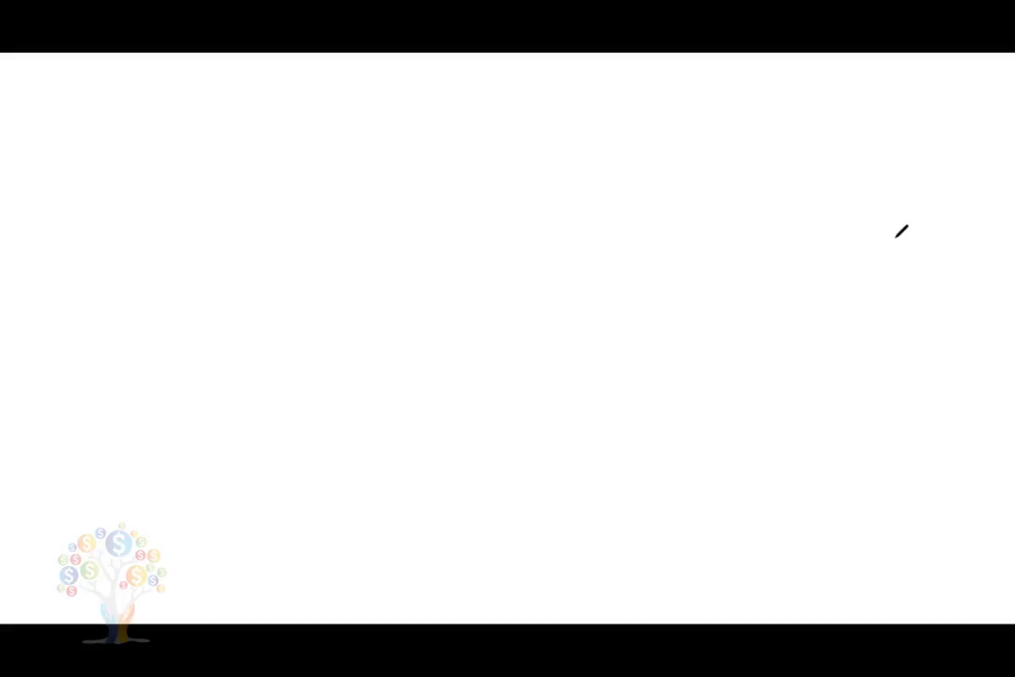
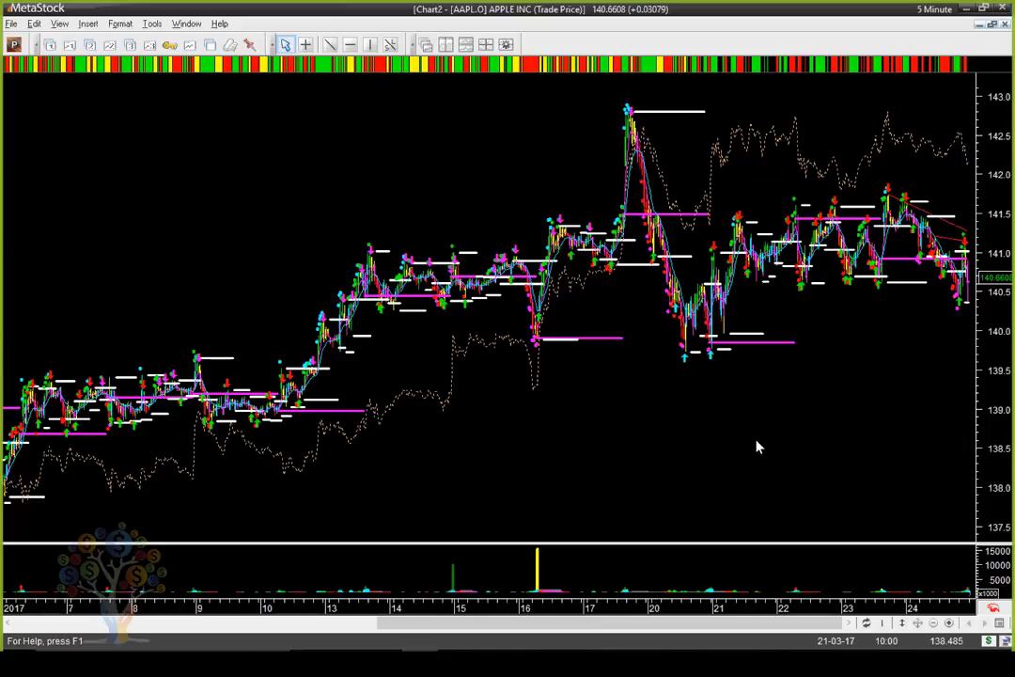
Step: Switch to MetaStock and magnify AAPL's 5-minute chart to the 23 and 24 March sessions
key(plus)
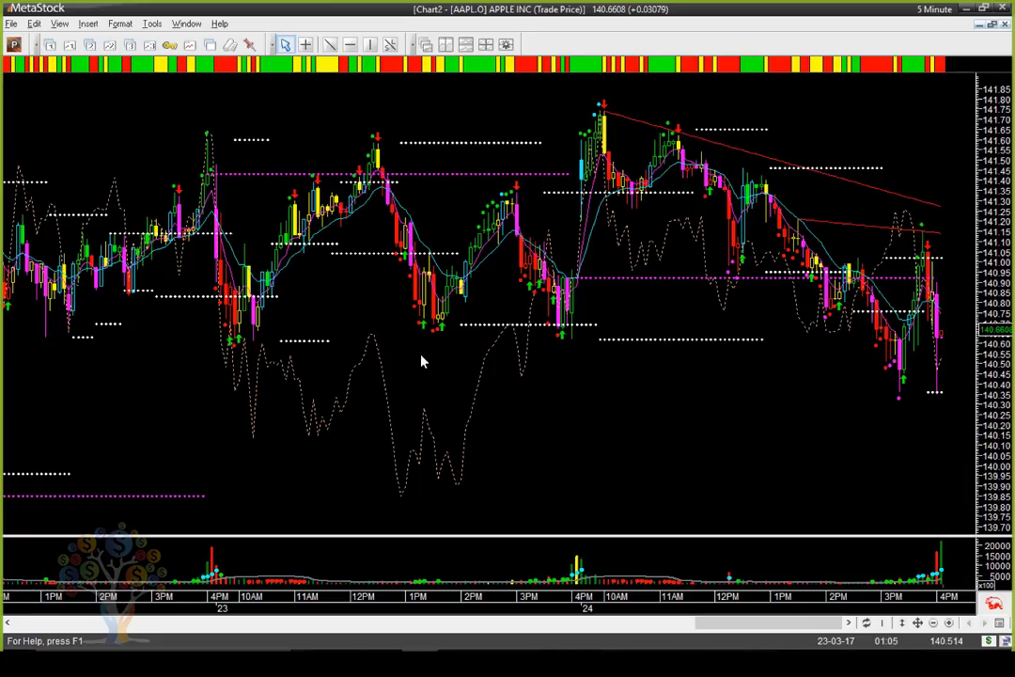
Step: Switch to TradeStation and change ANGI's daily chart to a 5-minute interval
click(455, 664)
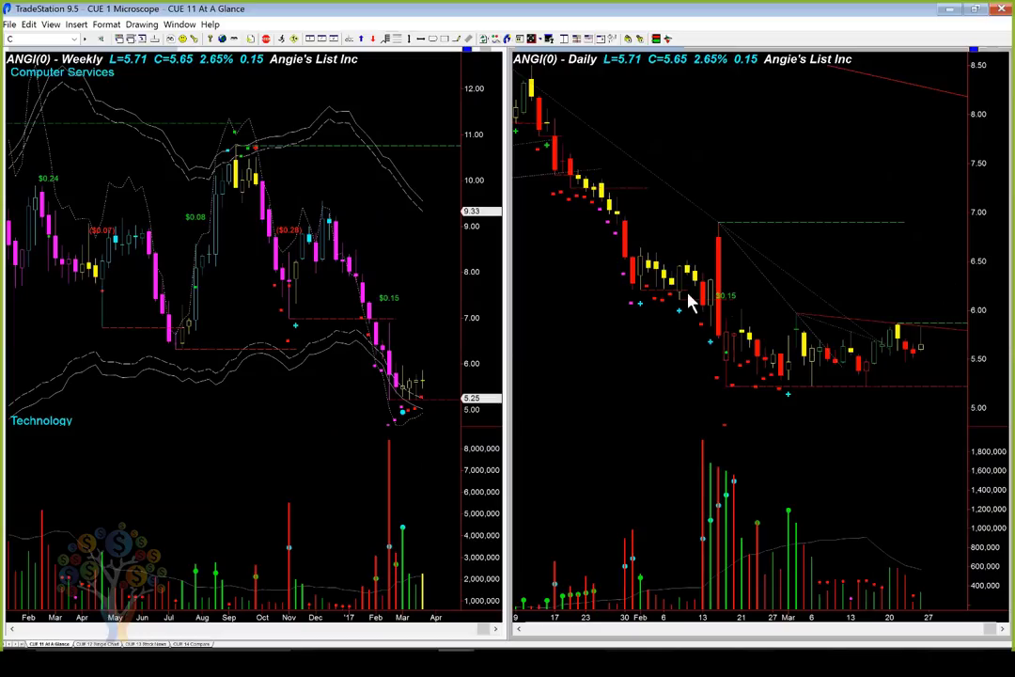
text(5)
key(Return)
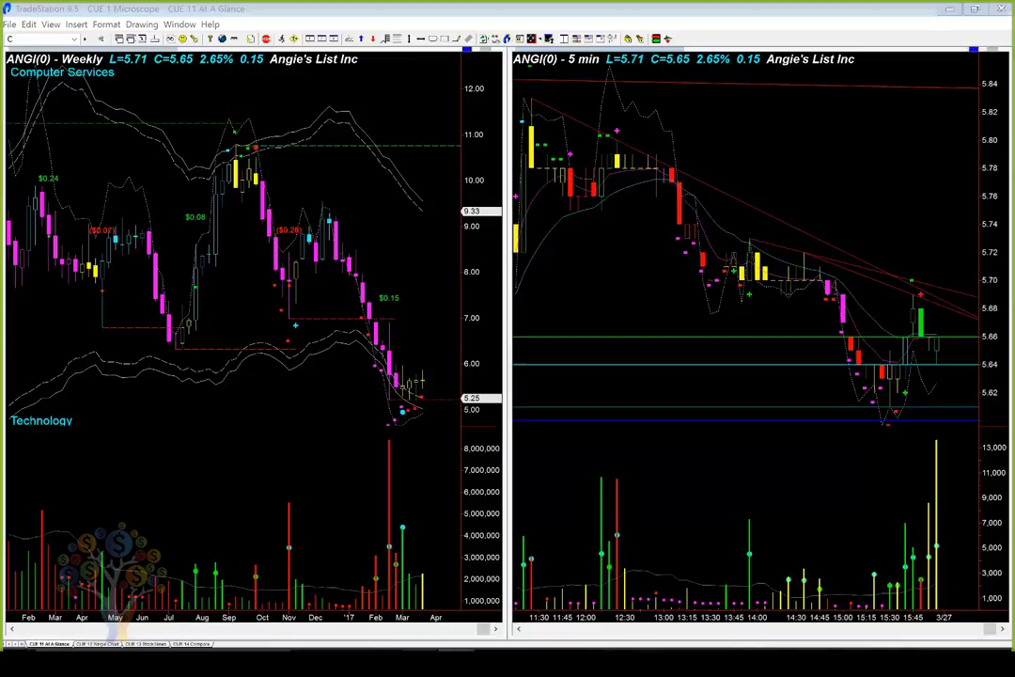
Step: Switch to MetaStock and bring up the daily chart of AAPL
key(alt+Tab)
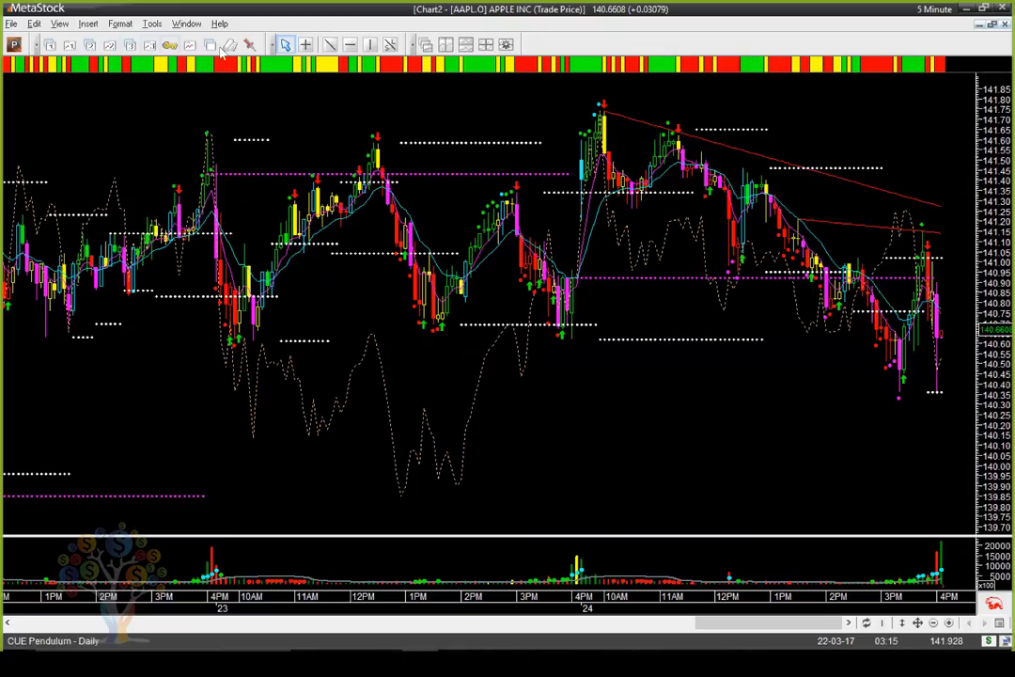
click(250, 45)
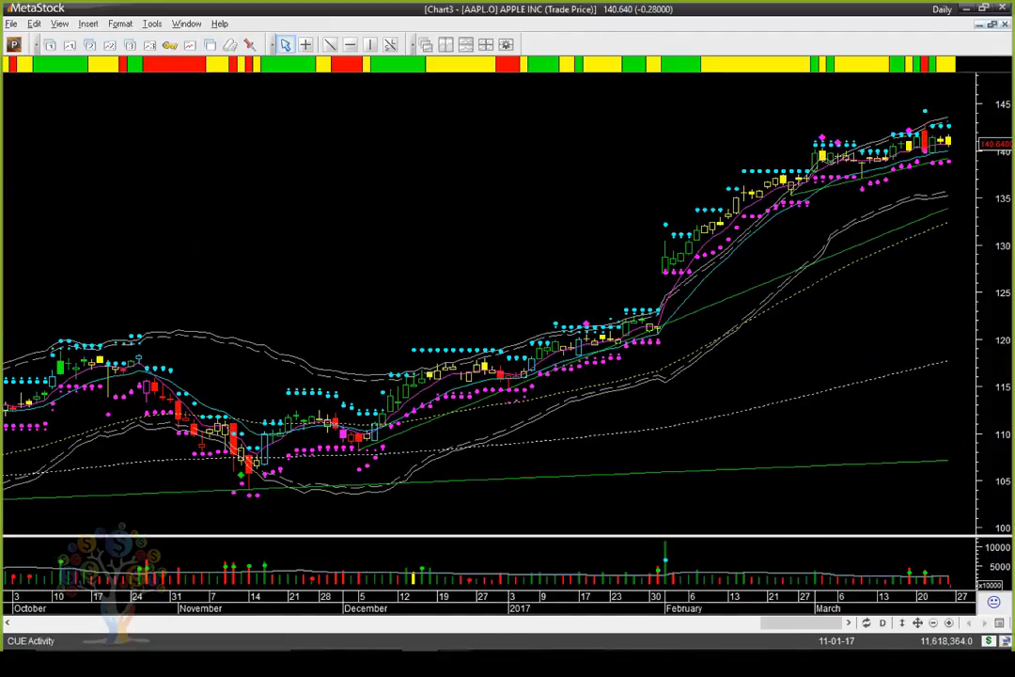
Step: Switch to TradeStation's CUE 12 Single Chart workspace and magnify ANGI's 5-minute chart to the 23 and 24 March sessions
click(455, 669)
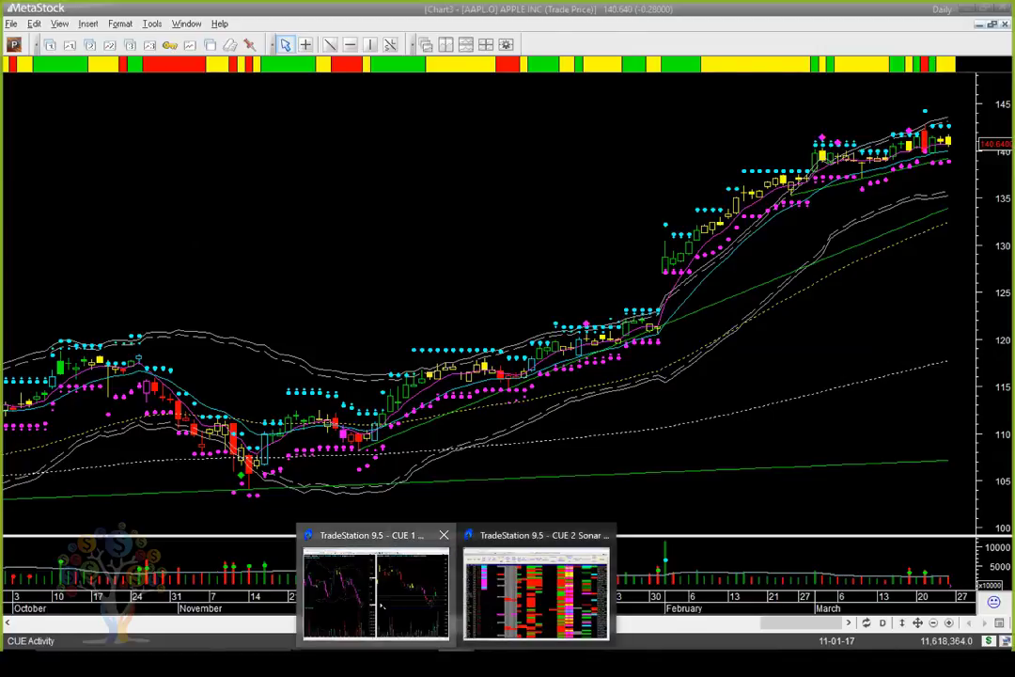
click(410, 613)
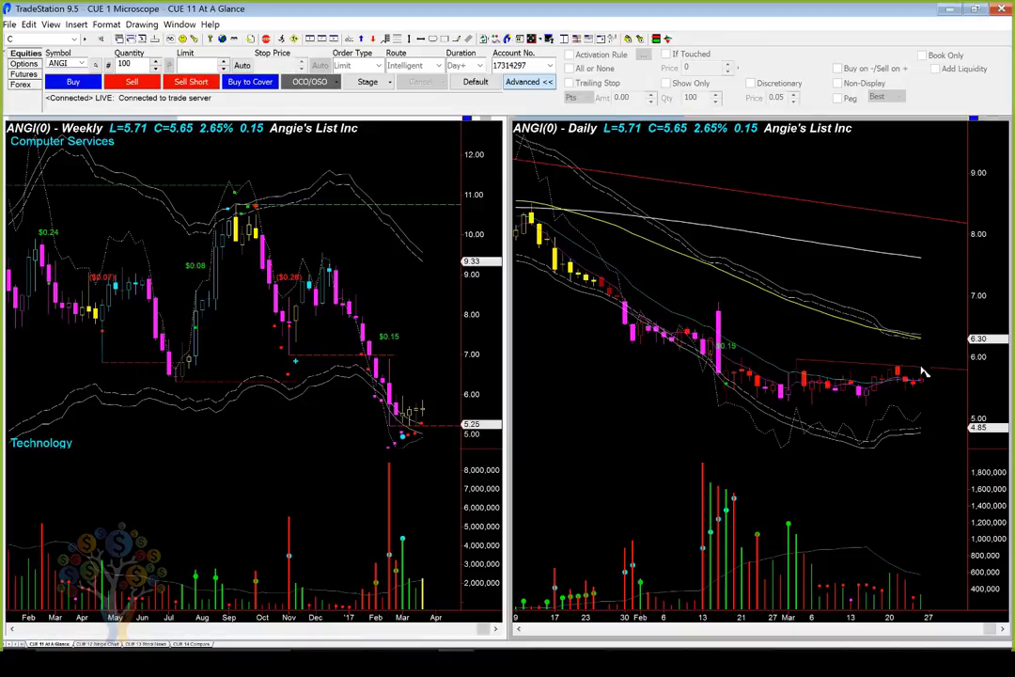
mouse_move(929, 369)
key(ctrl+Tab)
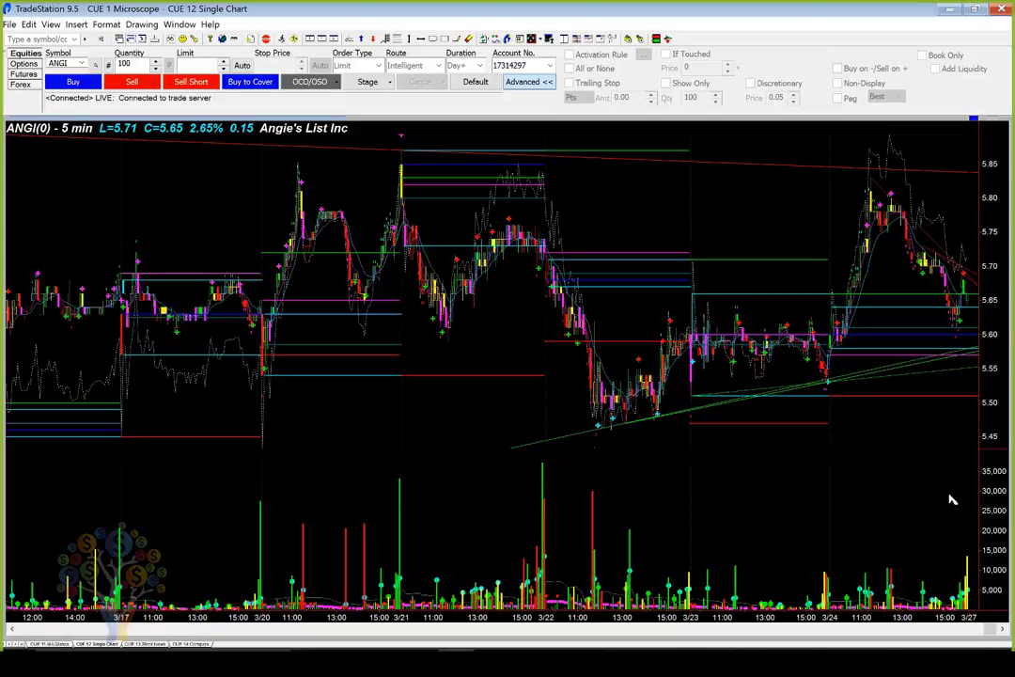
key(Up)
key(Up)
key(Up)
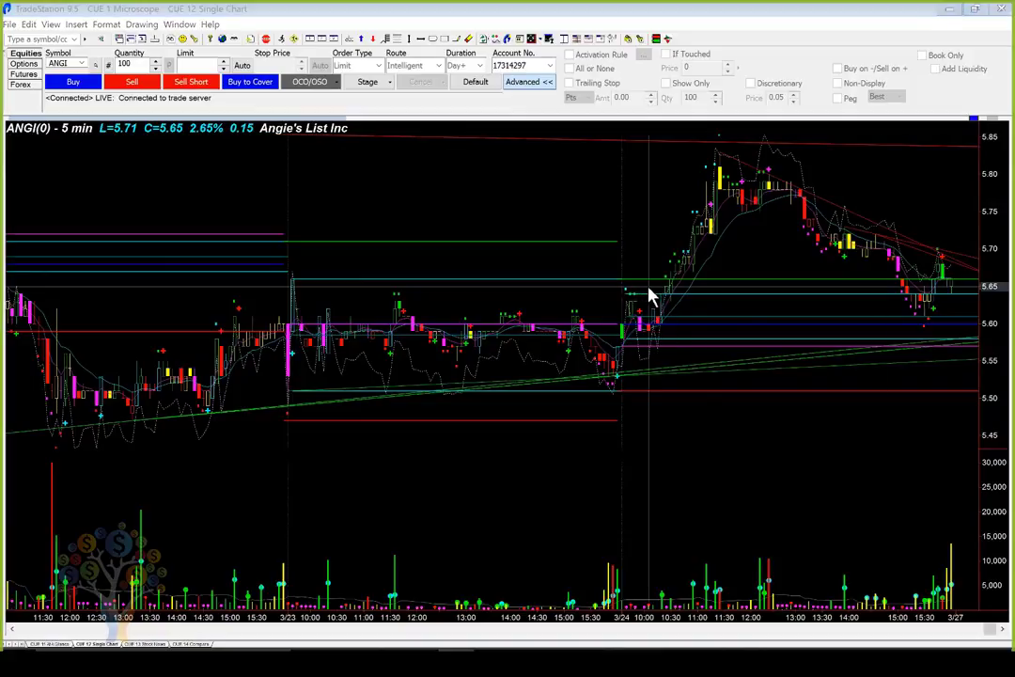
mouse_move(648, 294)
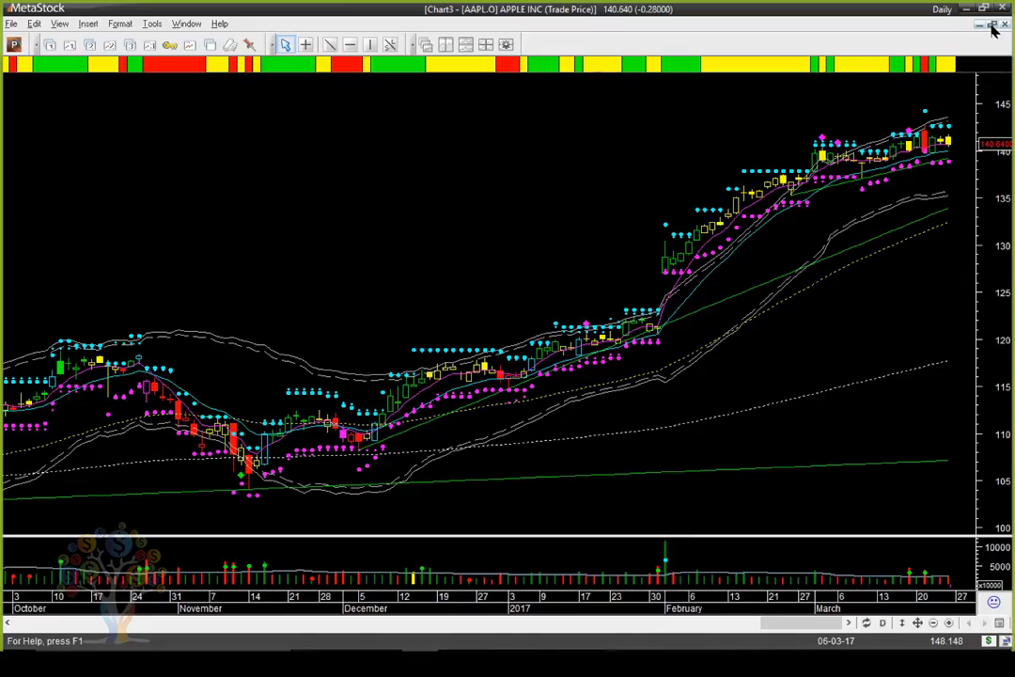
Step: Close AAPL's daily chart in MetaStock without saving it and switch to TradeStation's CUE 2 Sonar scan
click(1004, 24)
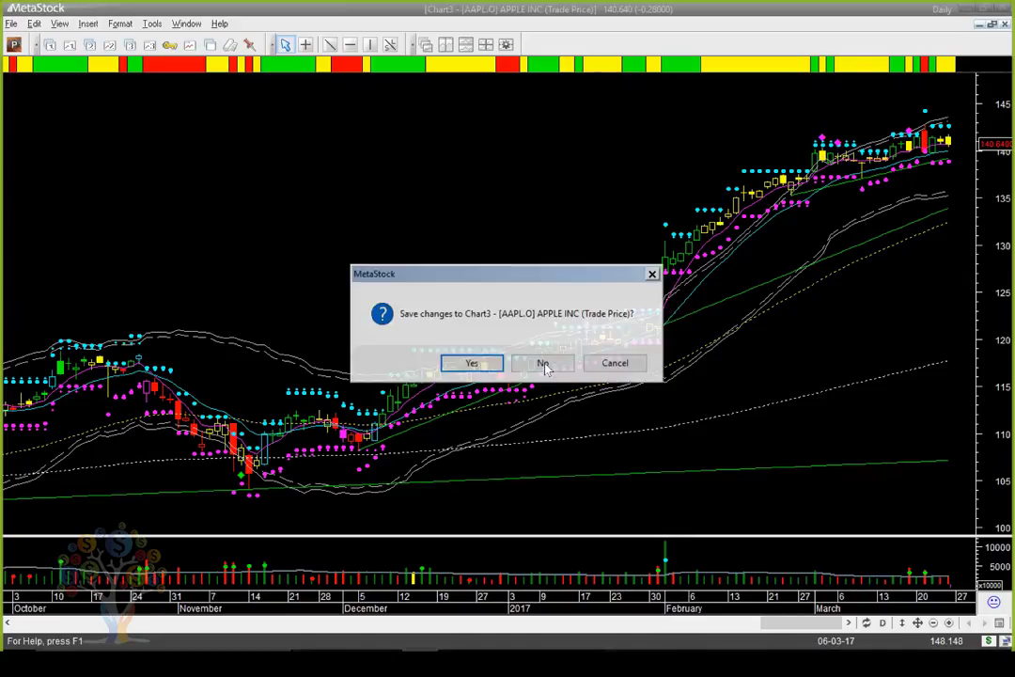
click(543, 361)
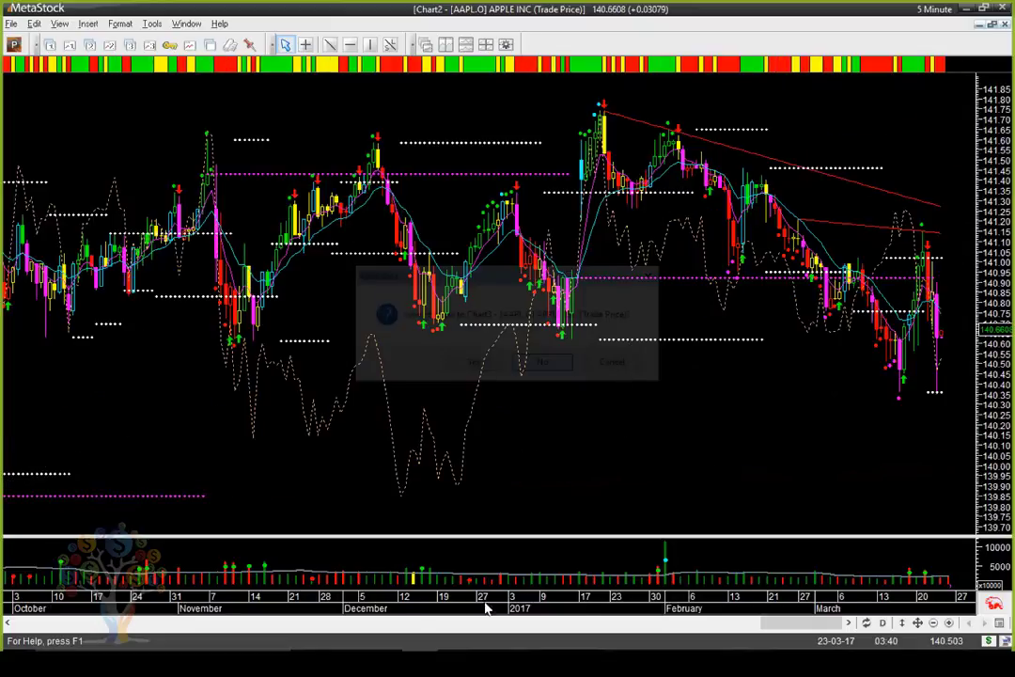
mouse_move(401, 664)
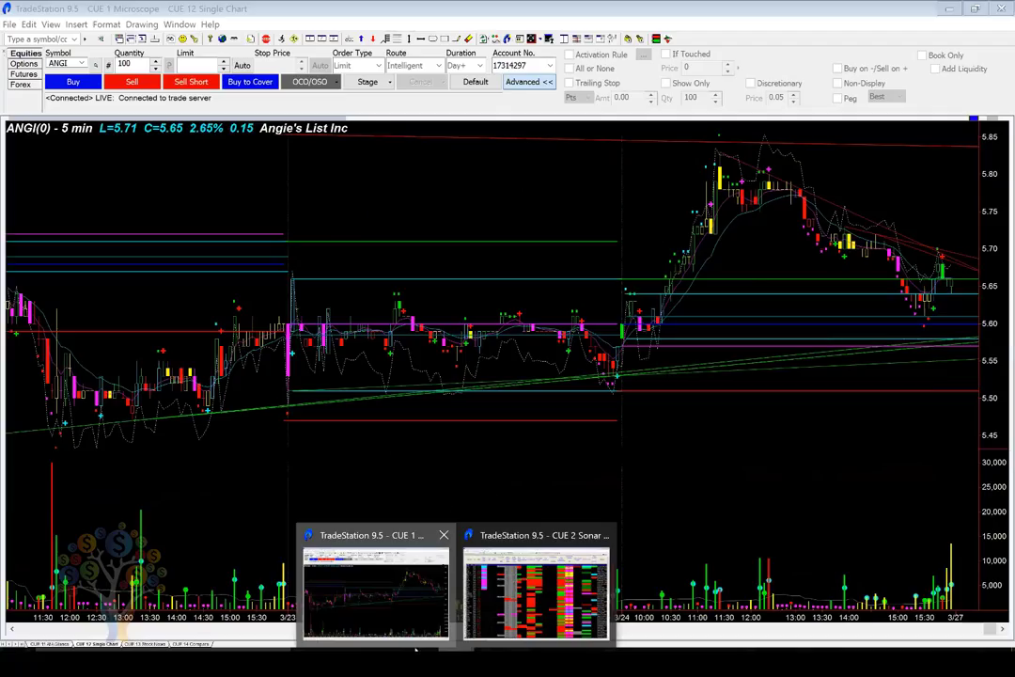
click(376, 587)
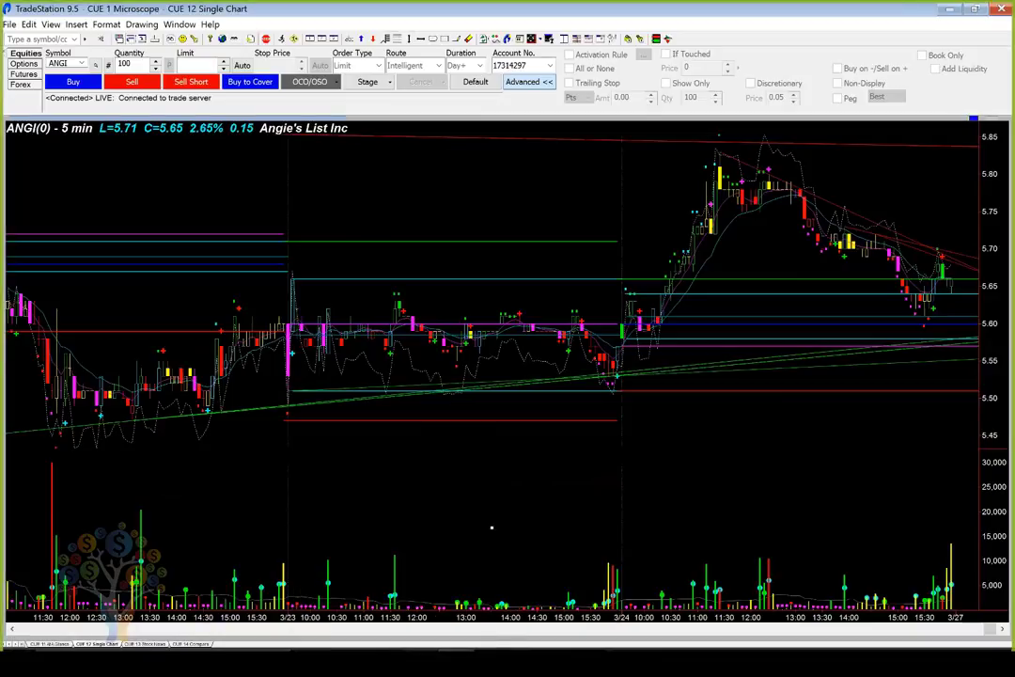
key(alt+Tab)
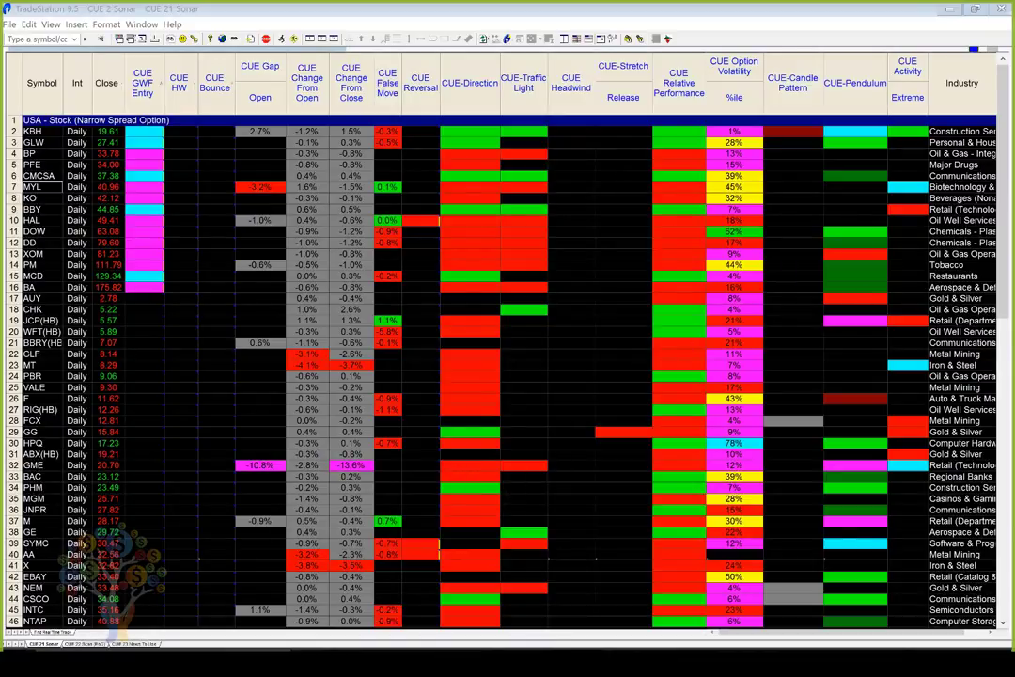
Step: Mark the CUE GWF Entry signals and add arrows to the Gap, Change From Open, Change From Close, False Move and Reversal columns
drag(147, 222, 198, 291)
mouse_move(148, 216)
mouse_down()
mouse_move(172, 259)
mouse_move(136, 330)
mouse_up()
mouse_move(212, 213)
mouse_down()
mouse_move(260, 107)
mouse_move(302, 105)
mouse_move(314, 125)
mouse_move(356, 126)
mouse_up()
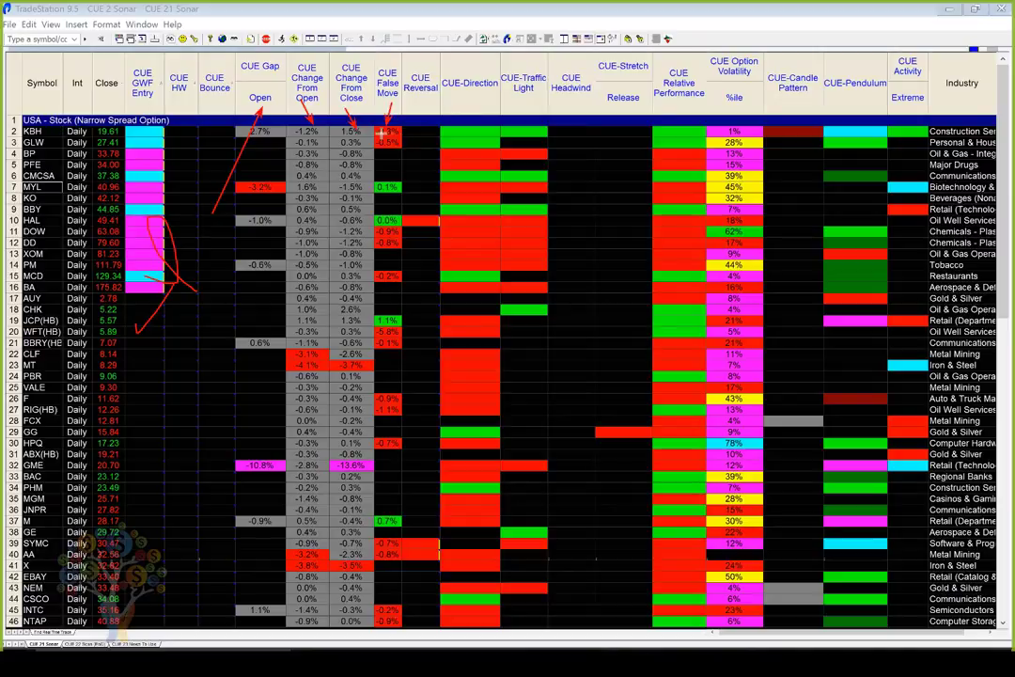
drag(265, 107, 269, 128)
mouse_move(321, 104)
mouse_down()
mouse_move(324, 123)
mouse_move(385, 124)
mouse_up()
drag(430, 106, 418, 133)
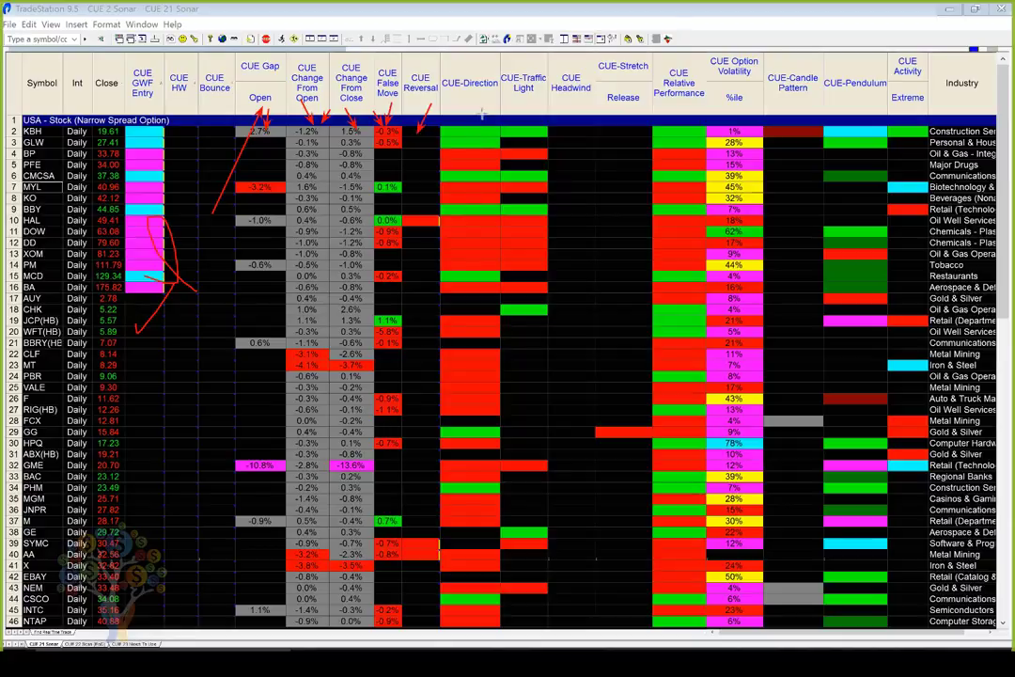
Step: Add arrows to the CUE-Direction, Traffic Light, Headwind, HW, Stretch Release and Activity Extreme columns
drag(482, 98, 474, 132)
mouse_move(535, 101)
mouse_down()
mouse_move(524, 125)
mouse_move(574, 137)
mouse_move(573, 88)
mouse_up()
drag(191, 125, 186, 103)
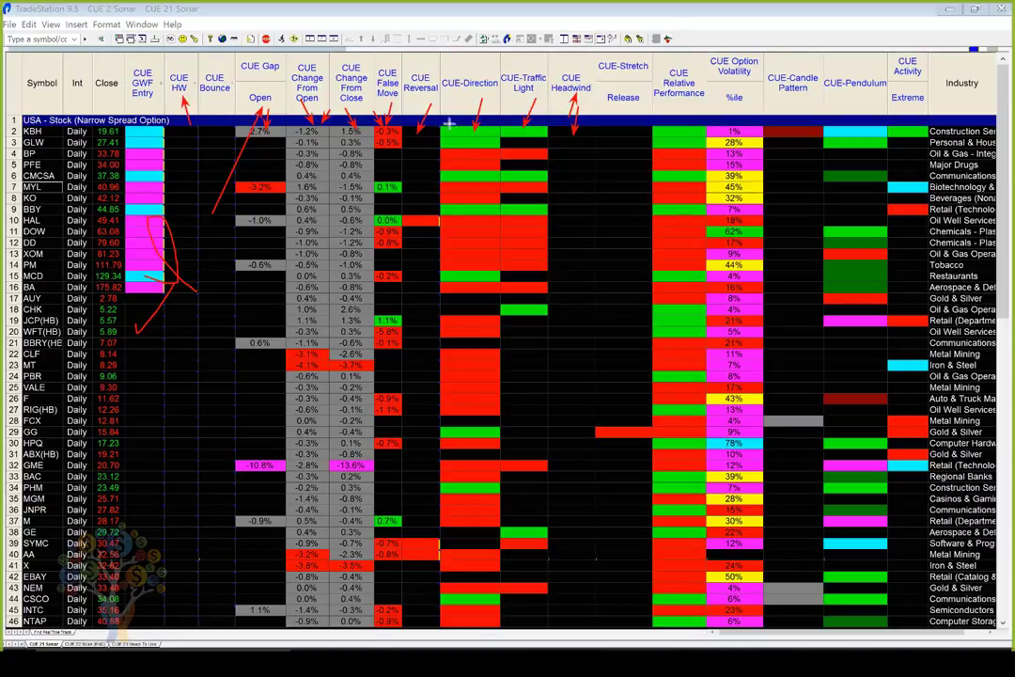
mouse_move(615, 121)
mouse_down()
mouse_move(612, 131)
mouse_move(633, 104)
mouse_up()
drag(903, 83, 916, 131)
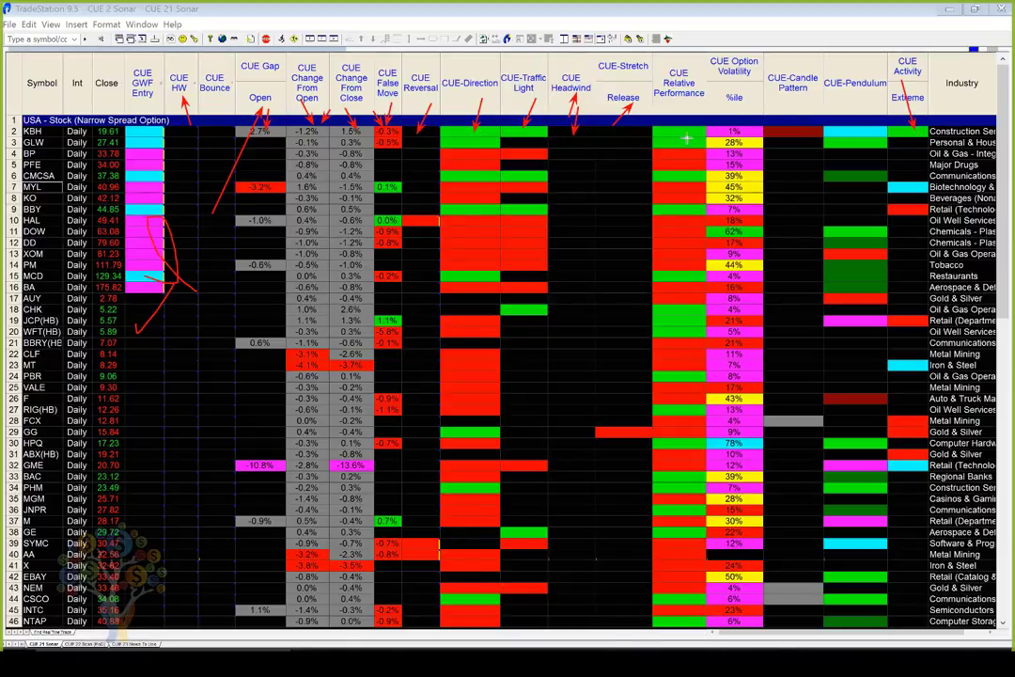
Step: Point arrows at Relative Performance and Option Volatility, and trace DOW's row from its option volatility back to its symbol
drag(679, 98, 680, 120)
drag(726, 81, 745, 127)
drag(720, 111, 733, 132)
mouse_move(785, 223)
mouse_down()
mouse_move(756, 232)
mouse_move(293, 231)
mouse_up()
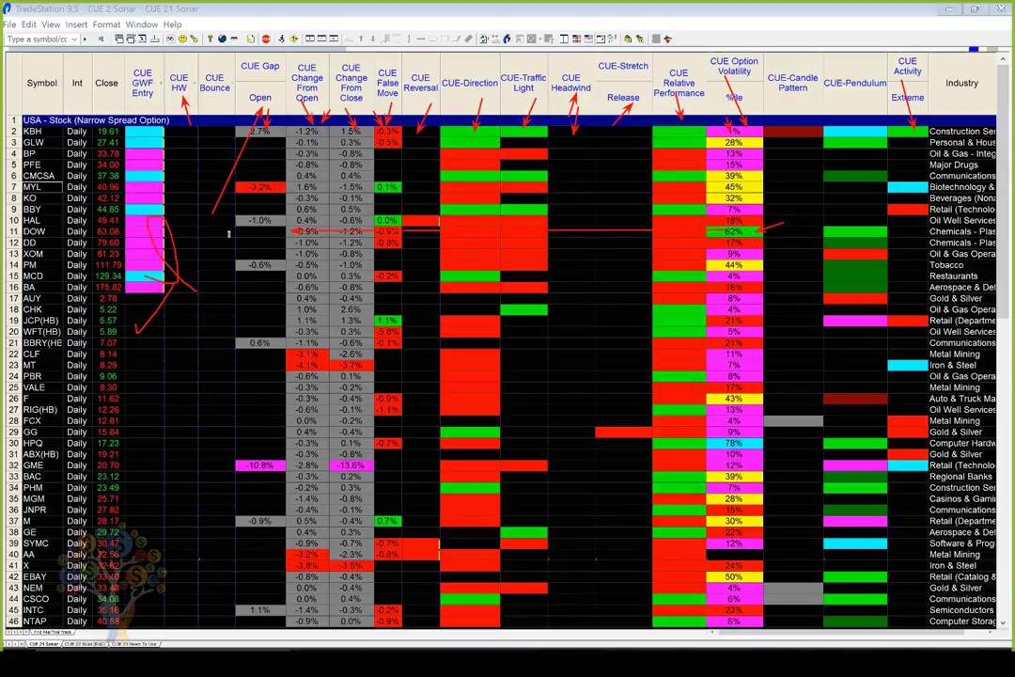
drag(228, 234, 61, 231)
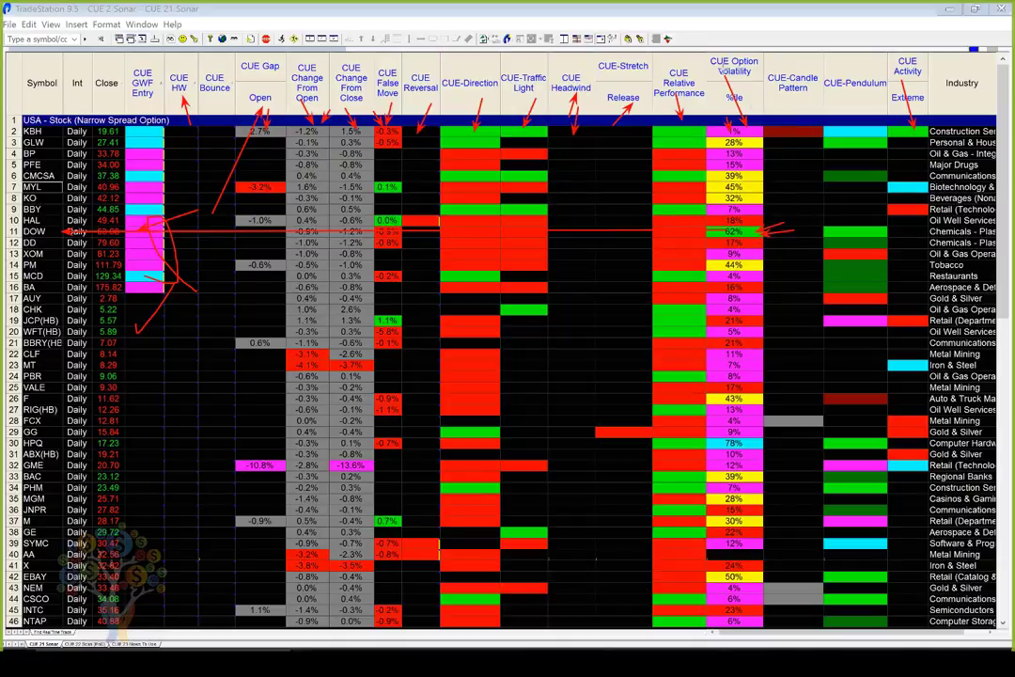
drag(705, 56, 751, 111)
drag(790, 210, 763, 220)
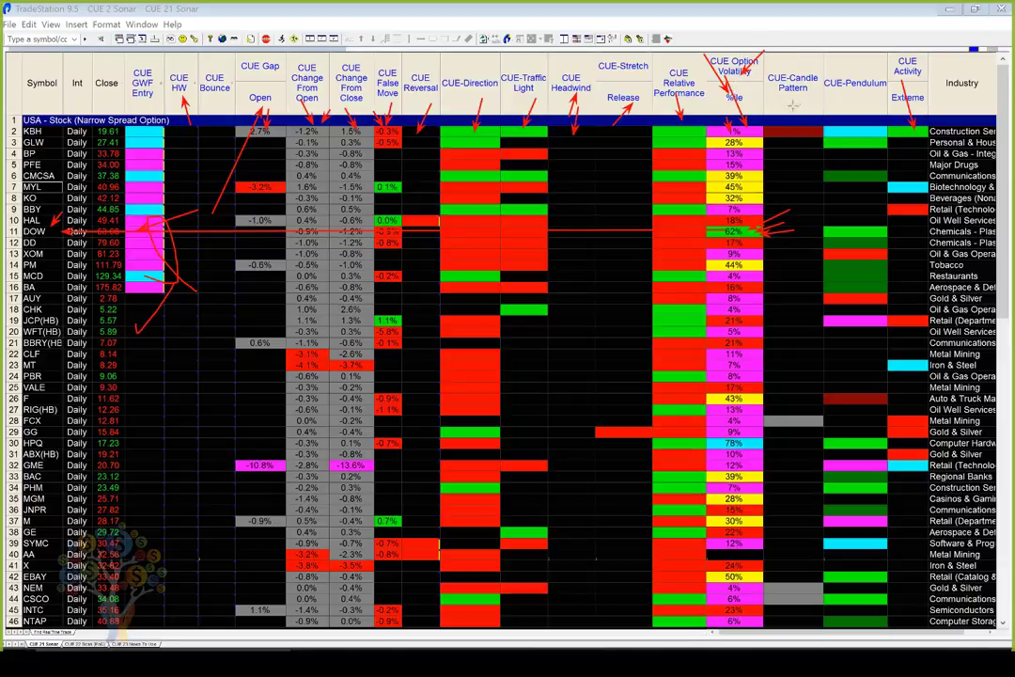
Step: Add arrows to the CUE-Candle Pattern and CUE-Pendulum columns and clear all annotations
drag(792, 100, 795, 122)
drag(792, 149, 814, 133)
drag(858, 123, 853, 105)
key(Escape)
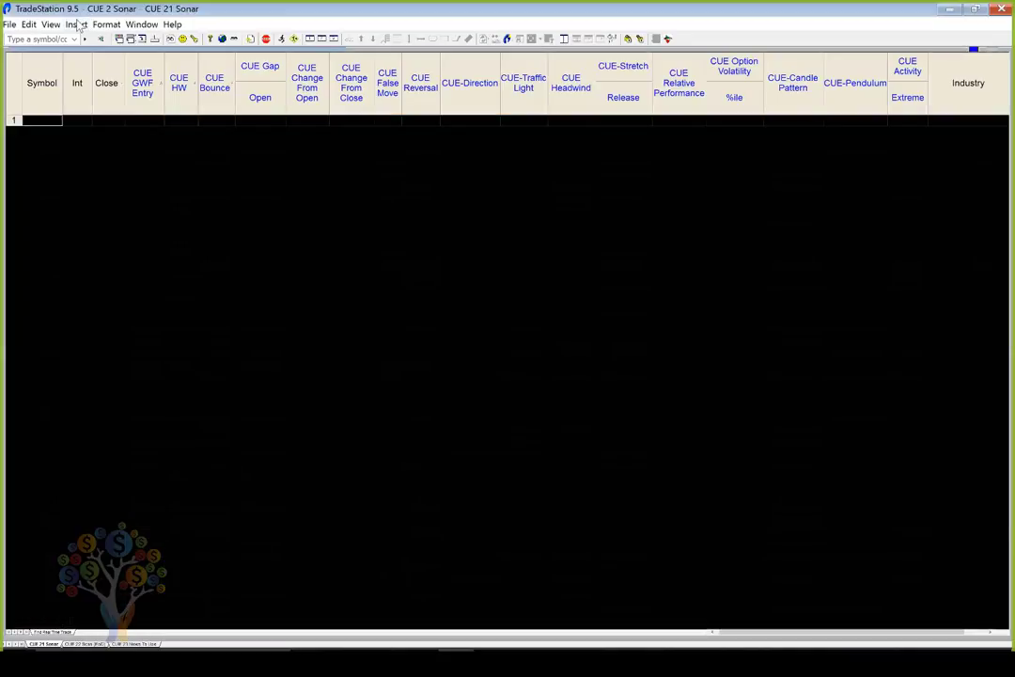
Step: Insert the custom symbol list USA - Sector Financial into the emptied Sonar scan and return to its first rows
click(76, 23)
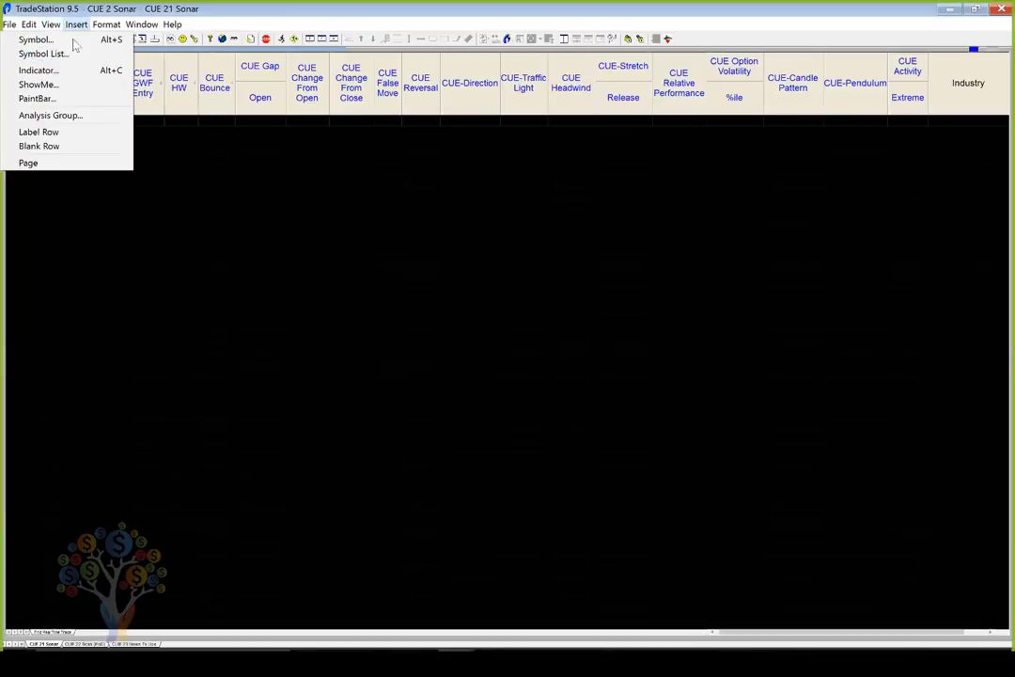
click(63, 53)
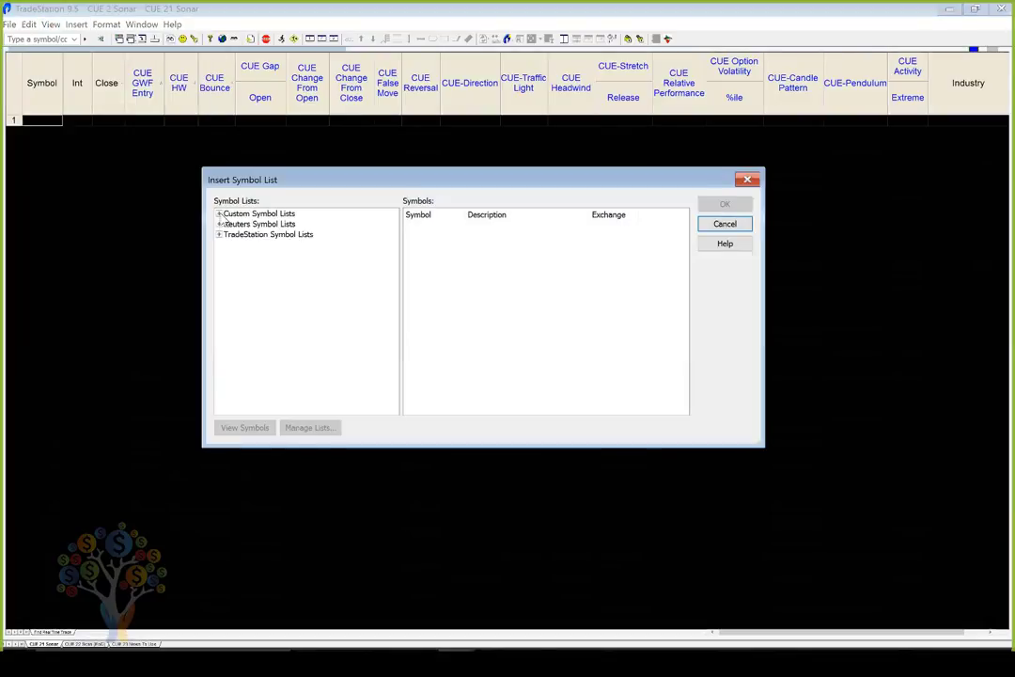
double_click(222, 216)
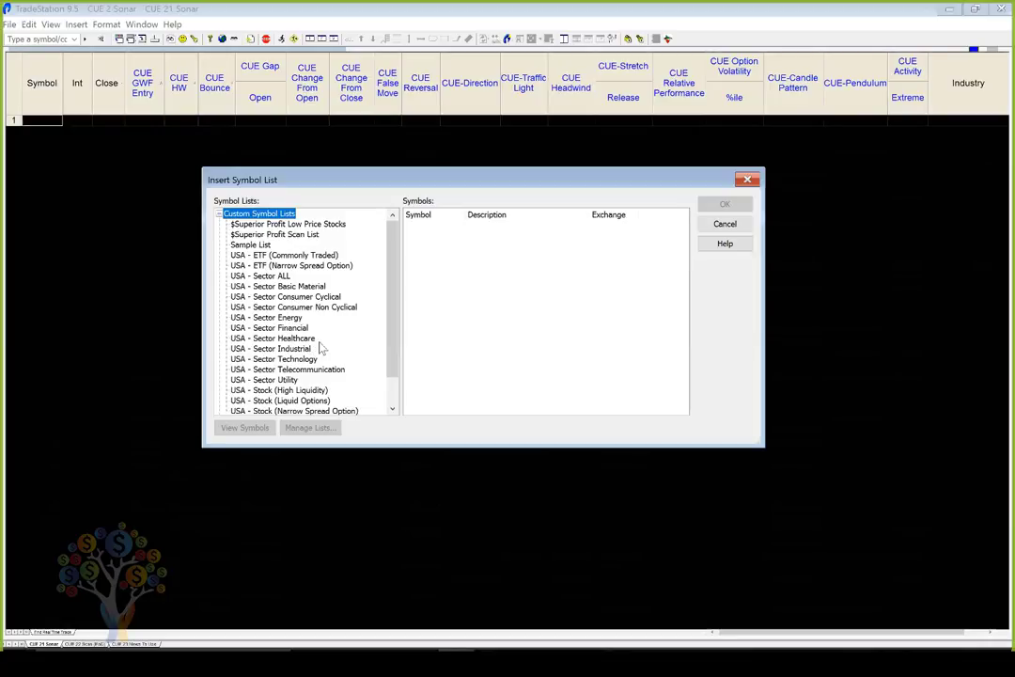
click(266, 328)
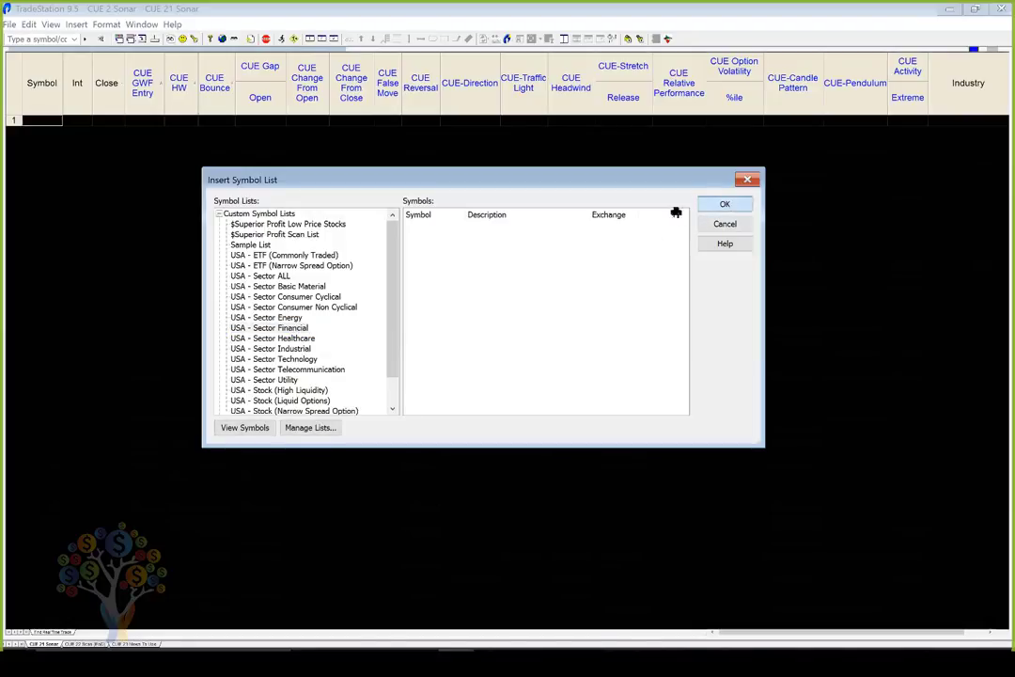
click(725, 204)
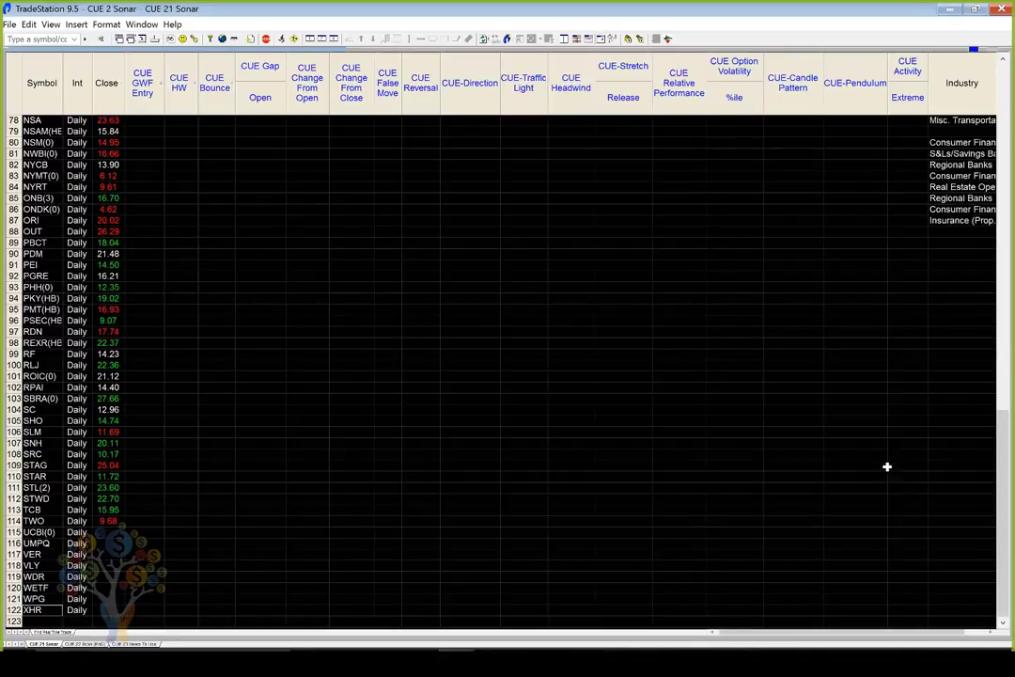
drag(994, 558, 996, 161)
scroll(219, 182, up, 4)
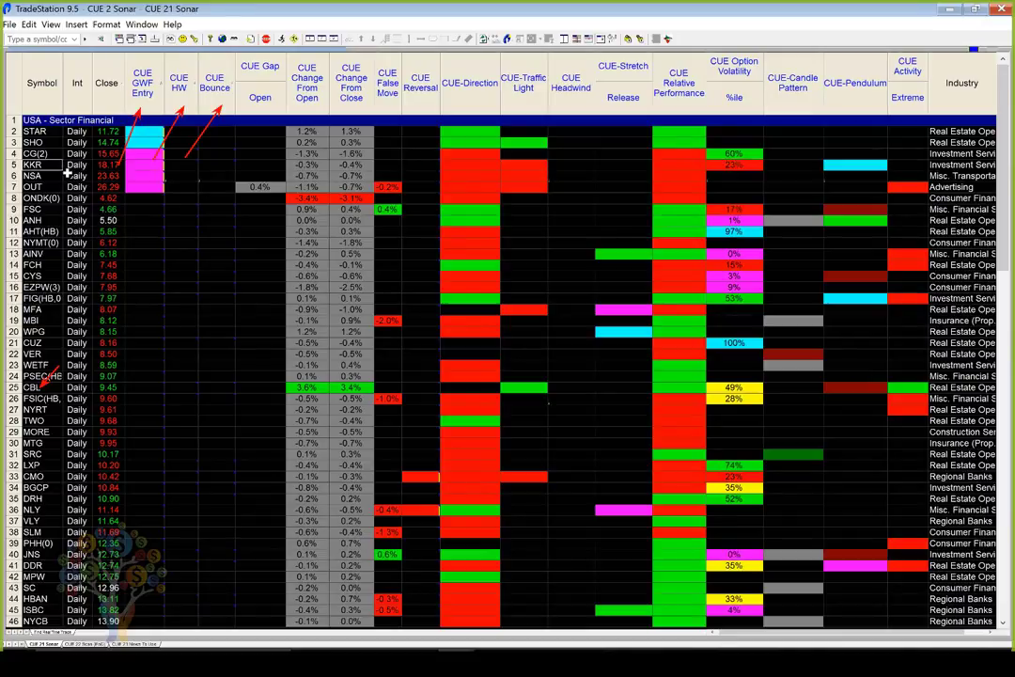
Step: Show KKR's weekly and daily charts in the CUE 11 At A Glance workspace
key(alt+Tab)
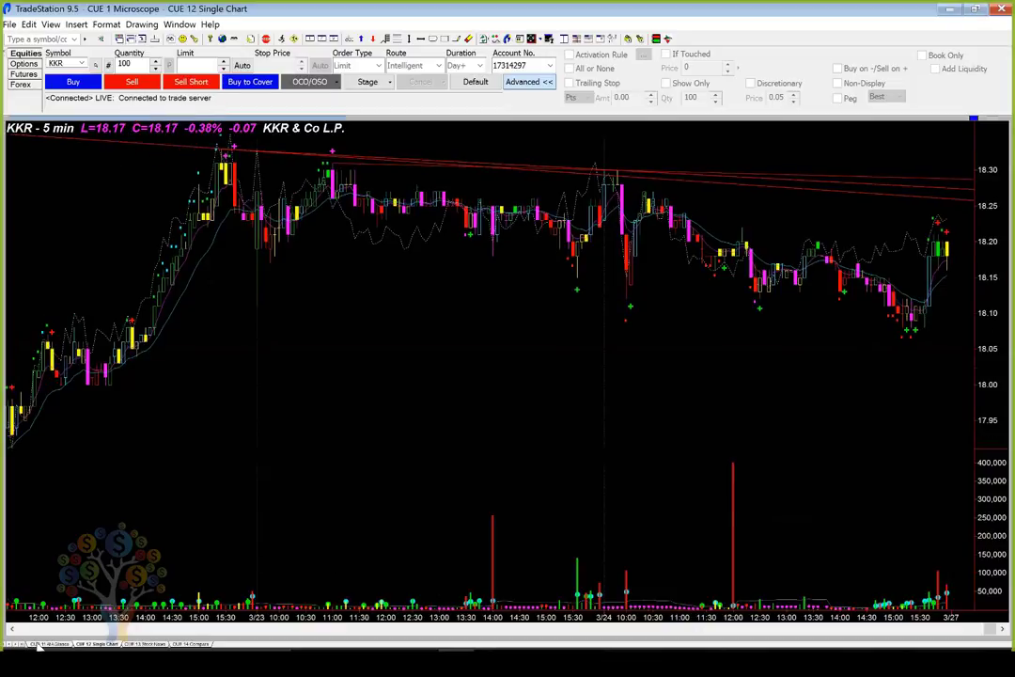
click(42, 644)
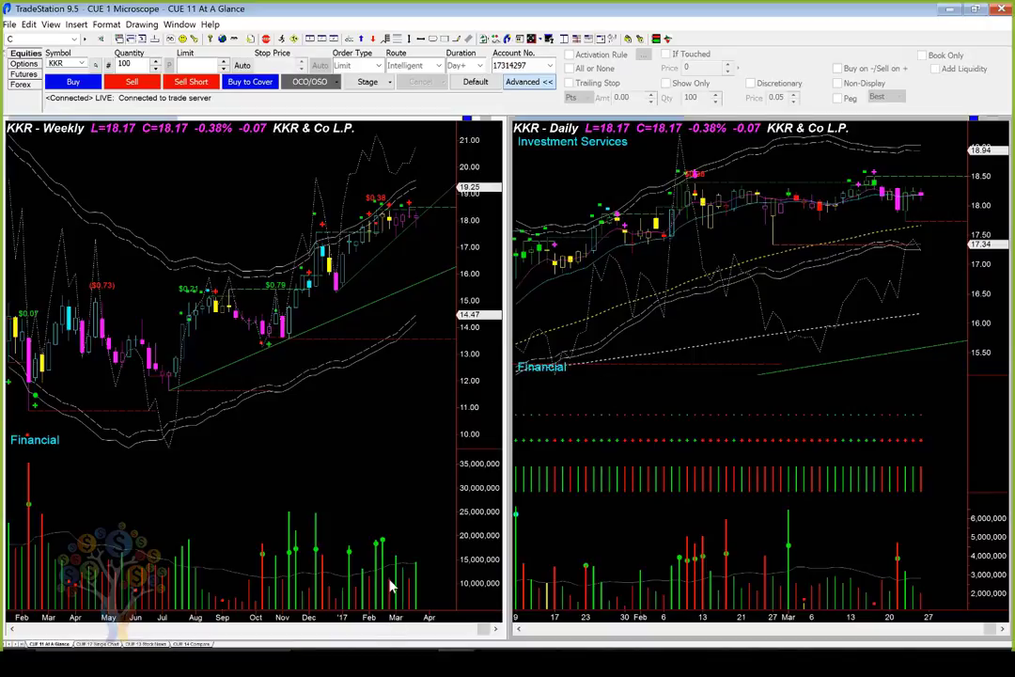
Step: Select NSA in the Sonar scan and show its weekly and daily charts
key(ctrl+Tab)
click(47, 175)
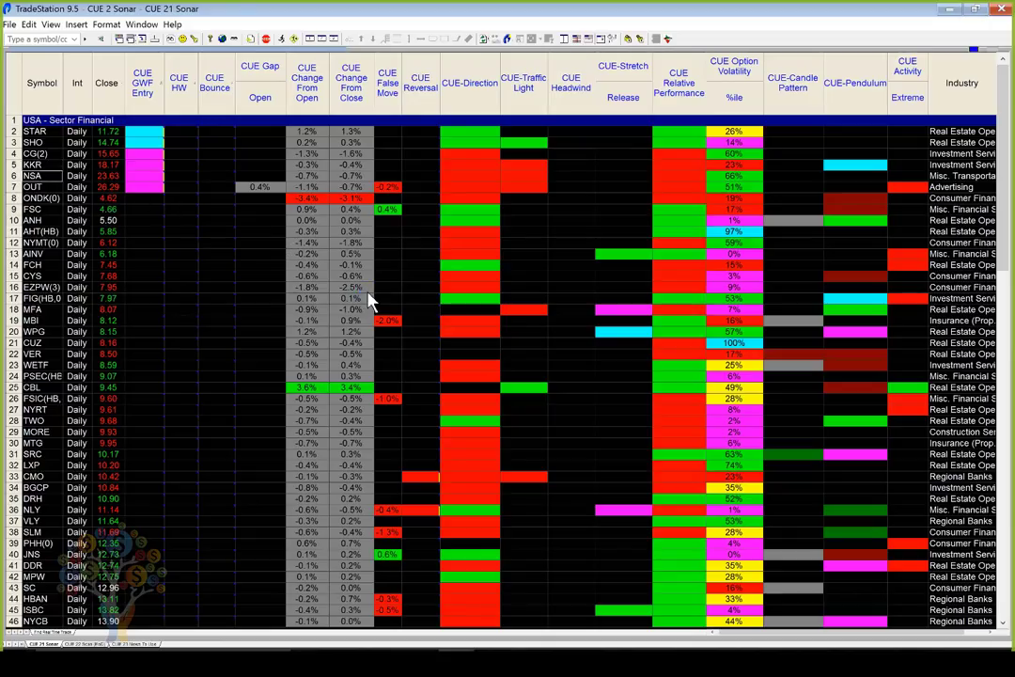
key(alt+Tab)
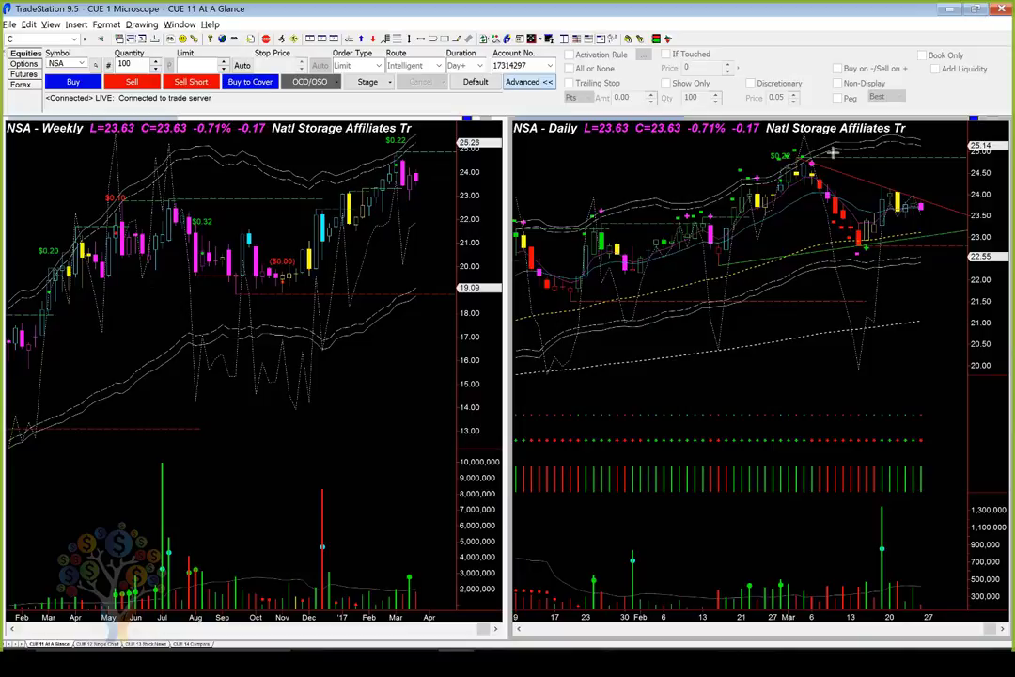
Step: Draw arrows on NSA's daily chart at the early-March high, the decline after it, the latest bars and the rising support line
drag(870, 145, 813, 162)
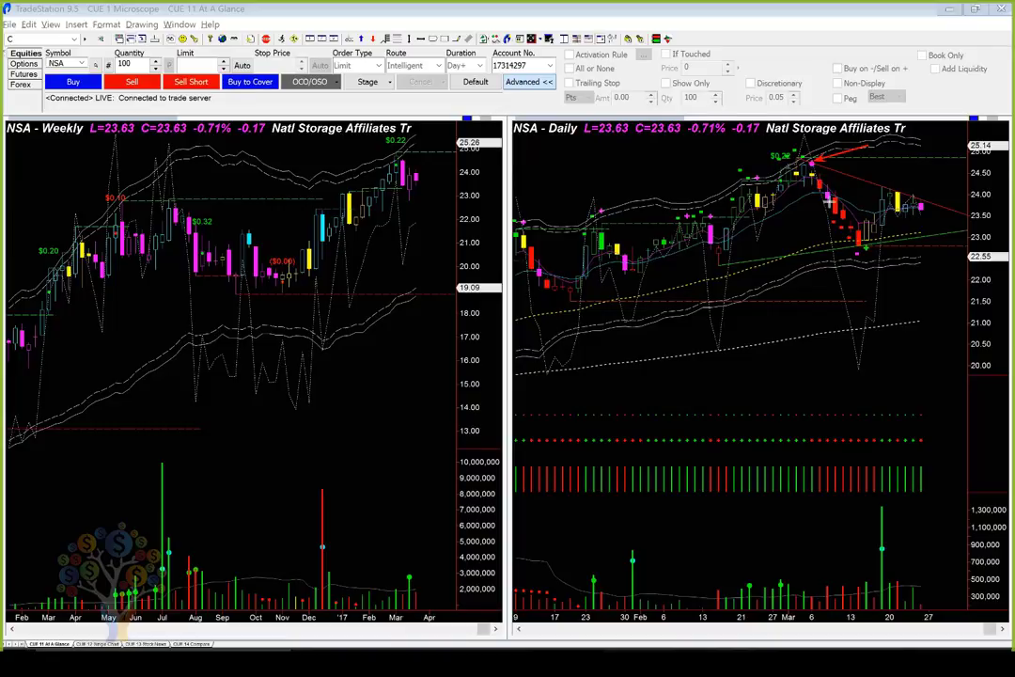
drag(833, 219, 852, 242)
drag(894, 185, 925, 204)
click(913, 187)
drag(914, 181, 926, 188)
drag(902, 263, 925, 234)
Step: Clear the annotations from NSA's chart and return to the Sonar scan
key(alt+Tab)
key(Tab)
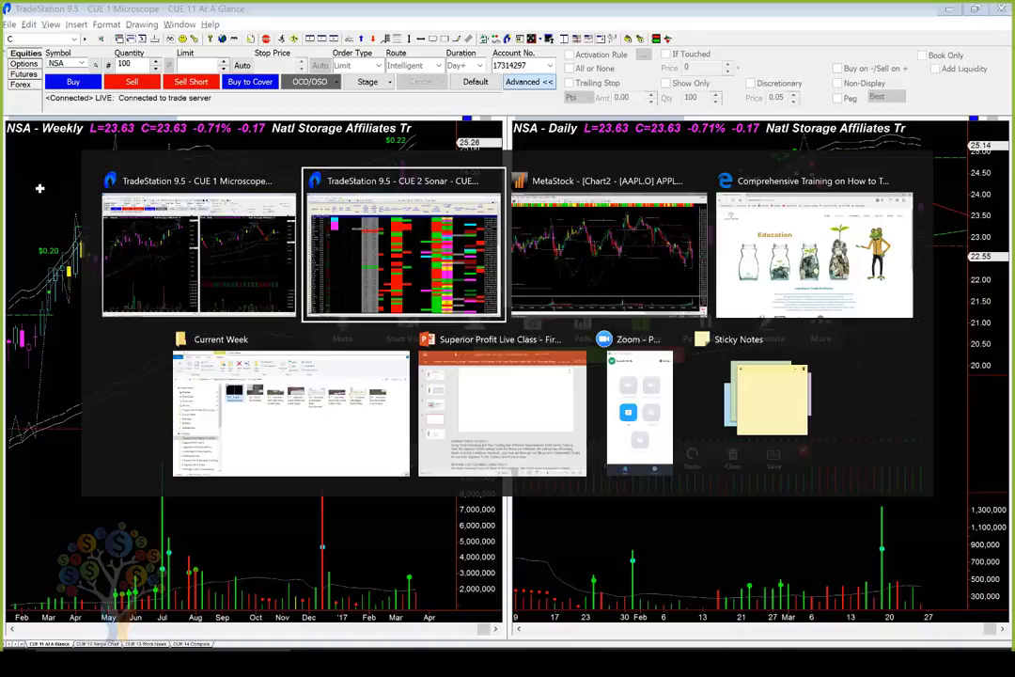
key(Escape)
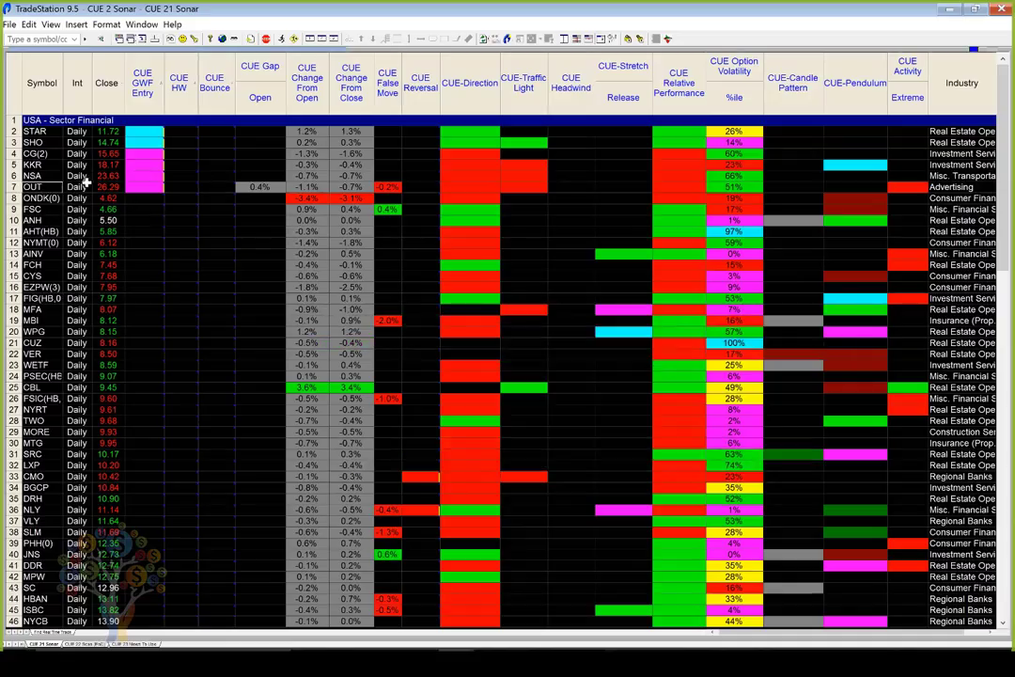
Step: Select CG in the Sonar scan, show its weekly and daily charts, and return to the scan
click(69, 155)
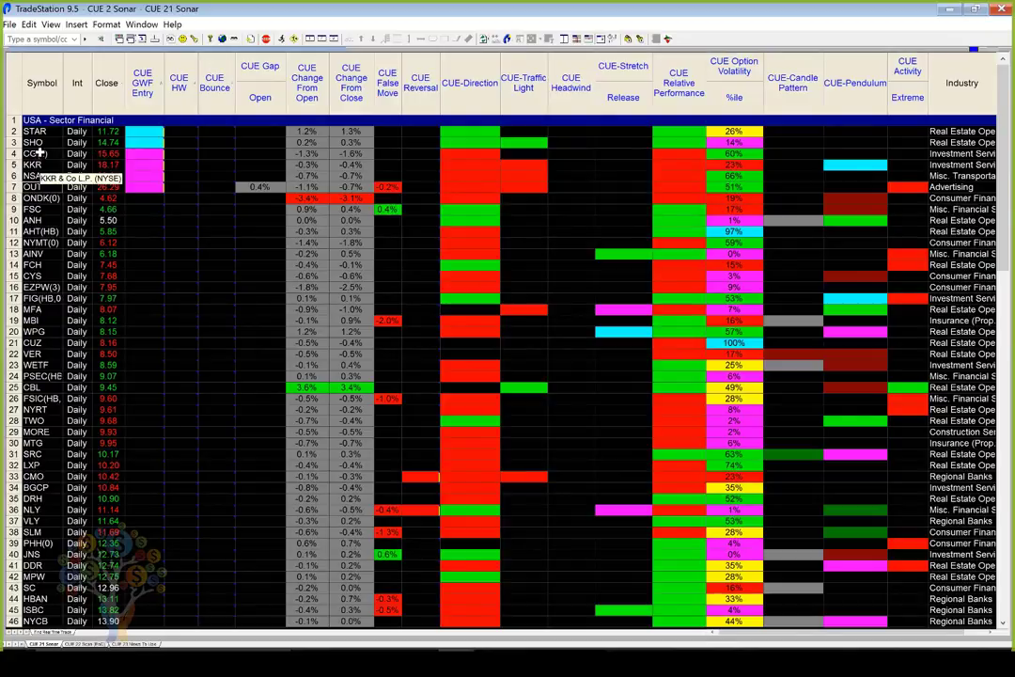
key(ctrl+Tab)
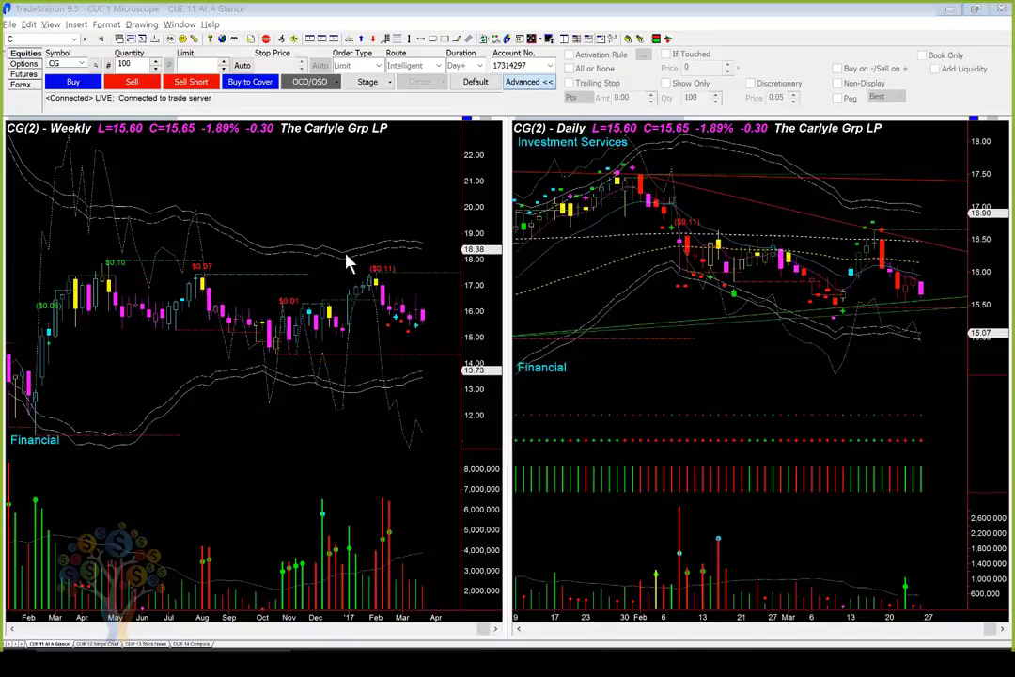
key(alt+Tab)
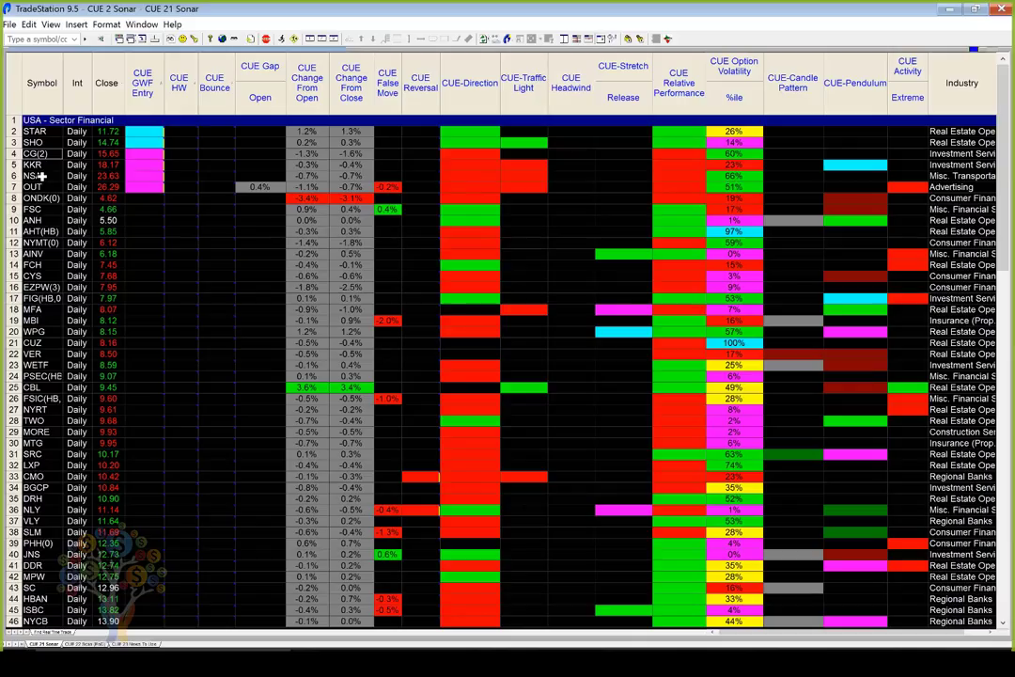
Step: Select NSA in the Sonar scan and show its weekly and daily charts in CUE 11 At A Glance
key(Down)
key(Down)
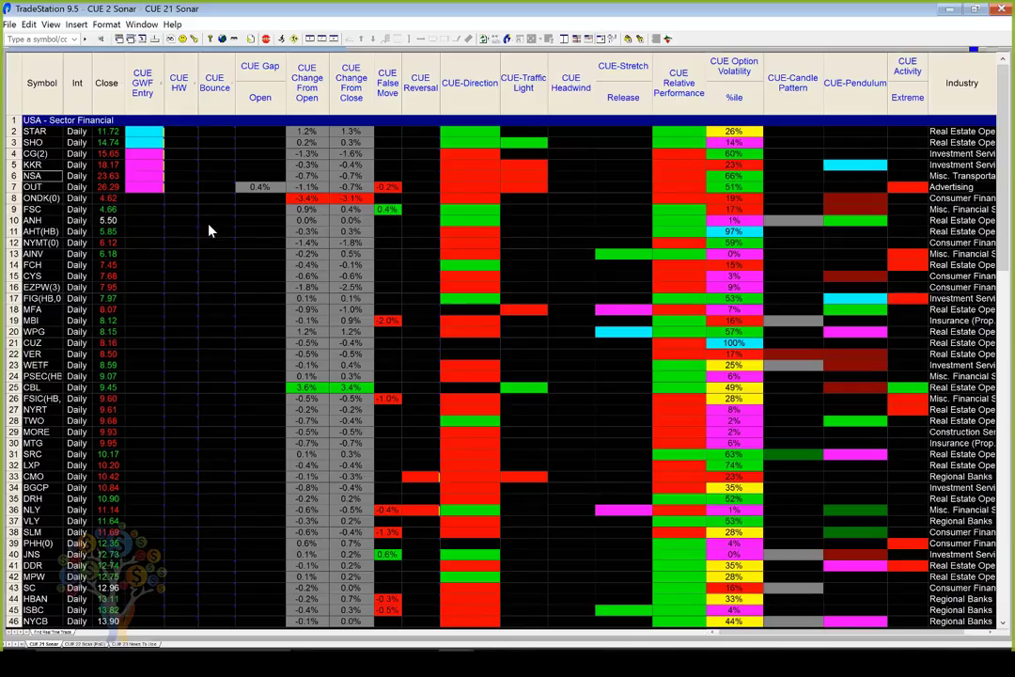
key(alt+Tab)
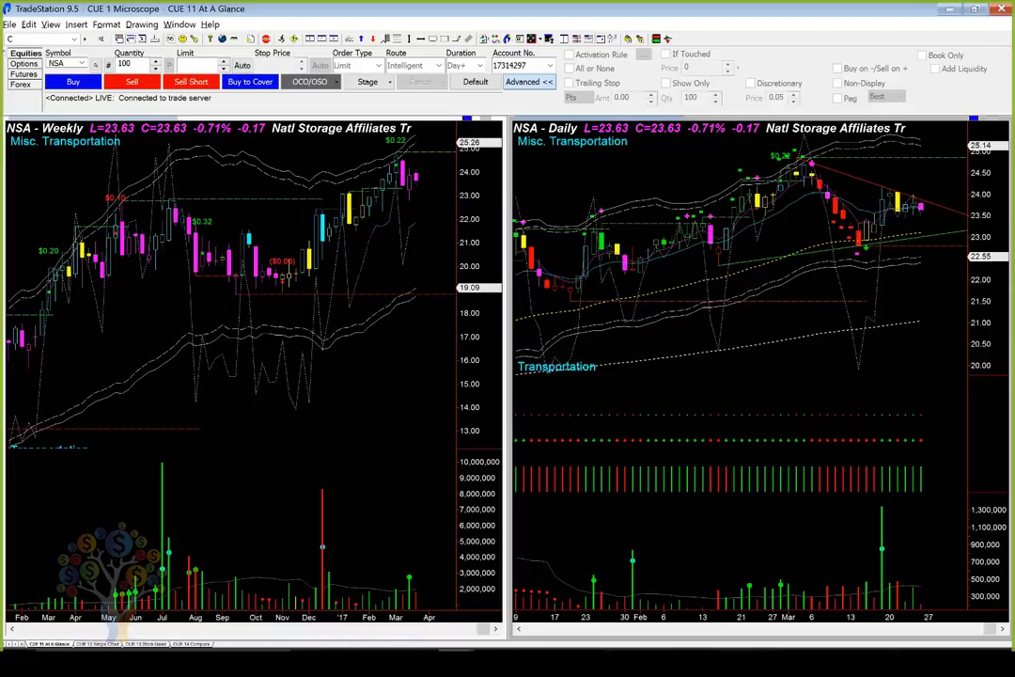
Step: Switch to the CUE 2 Sonar window and show the CUE 22 Scan (EoD) workspace
mouse_move(455, 662)
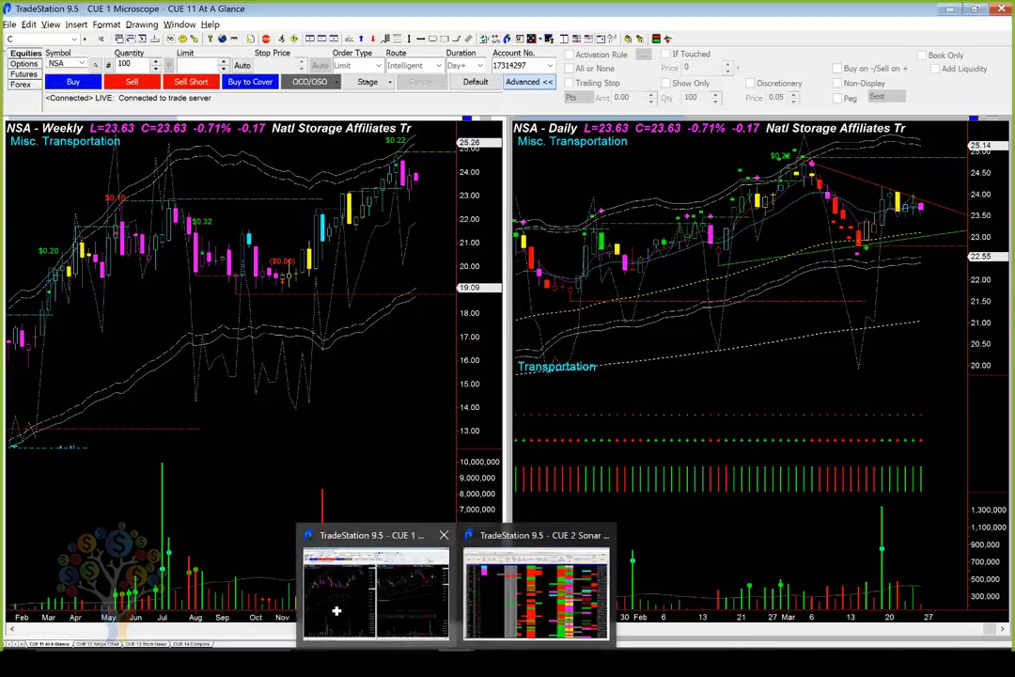
mouse_move(536, 587)
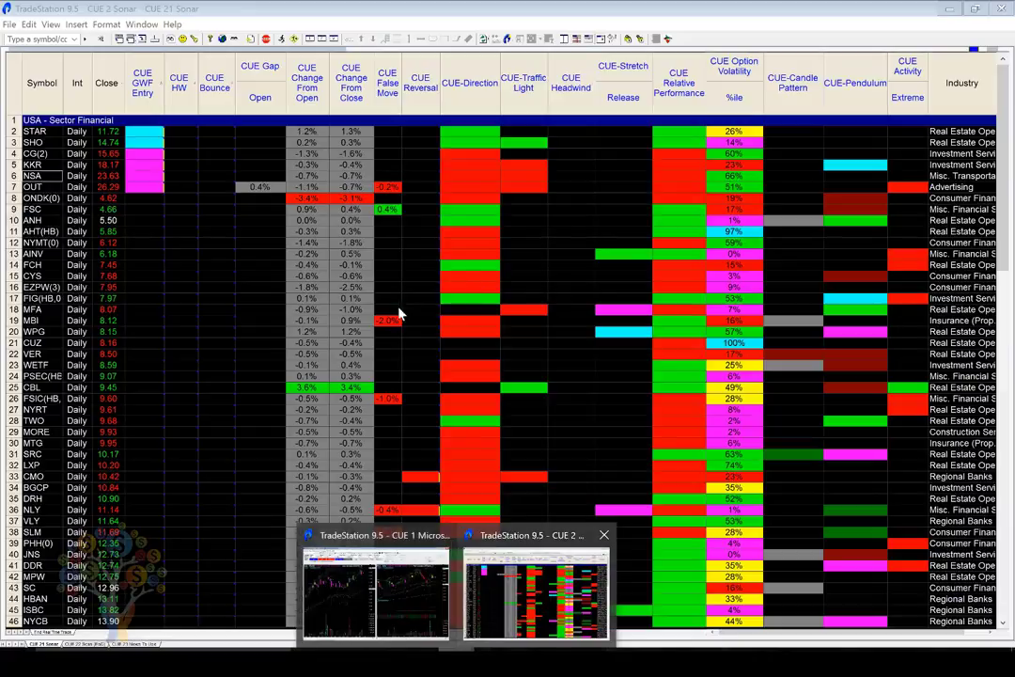
click(82, 643)
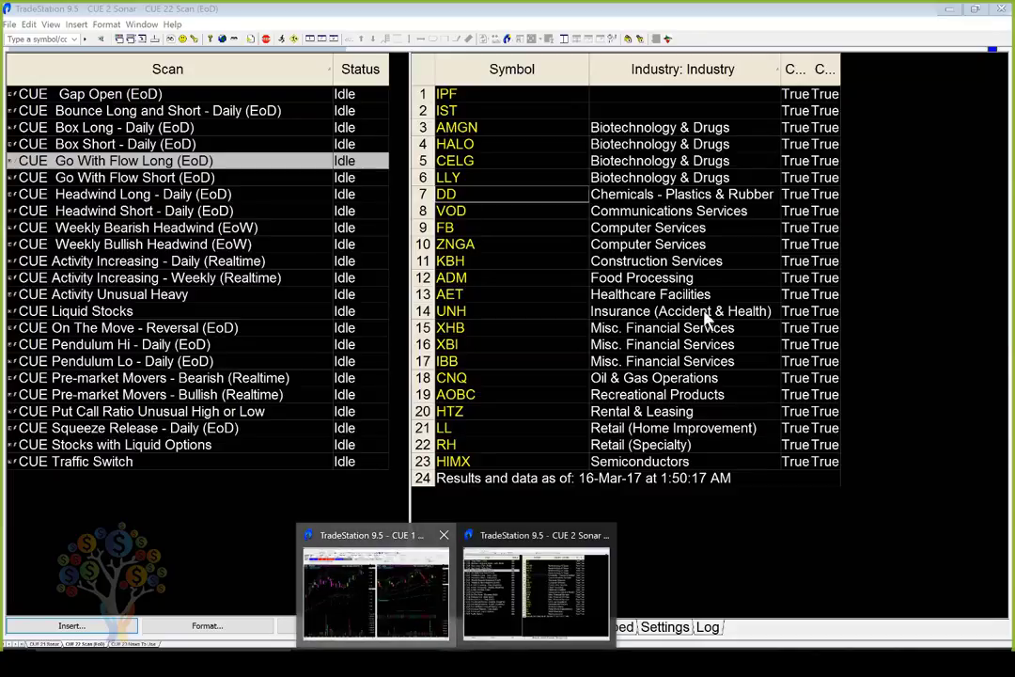
Step: Return to NSA's charts, draw red arrows around the latest bars and along the rising support line, and clear them
key(alt+Tab)
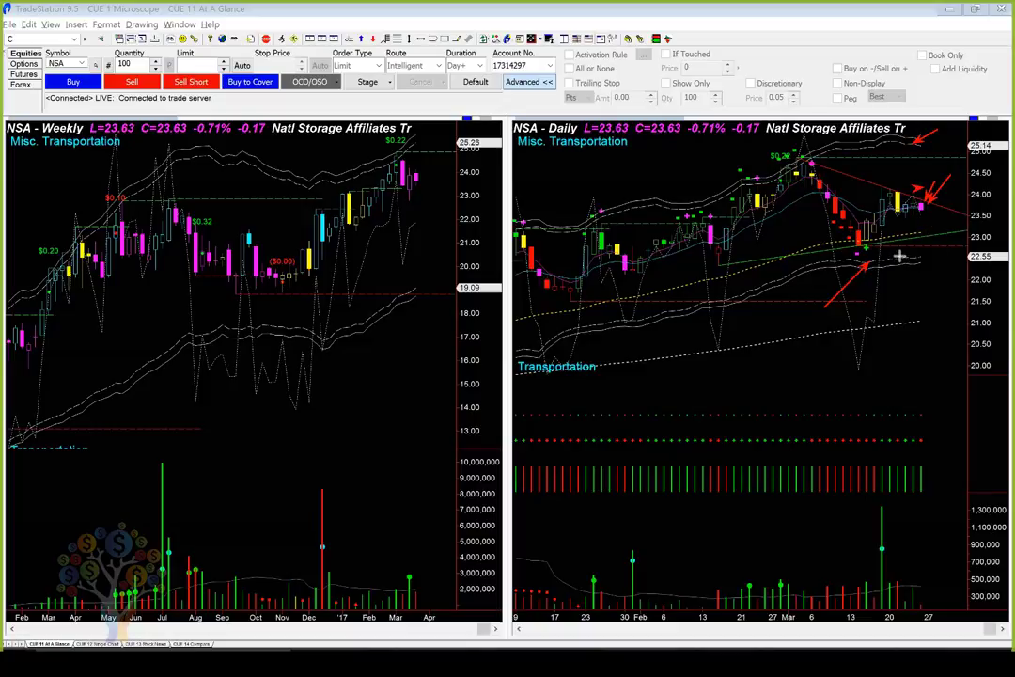
drag(899, 256, 933, 239)
drag(896, 238, 958, 235)
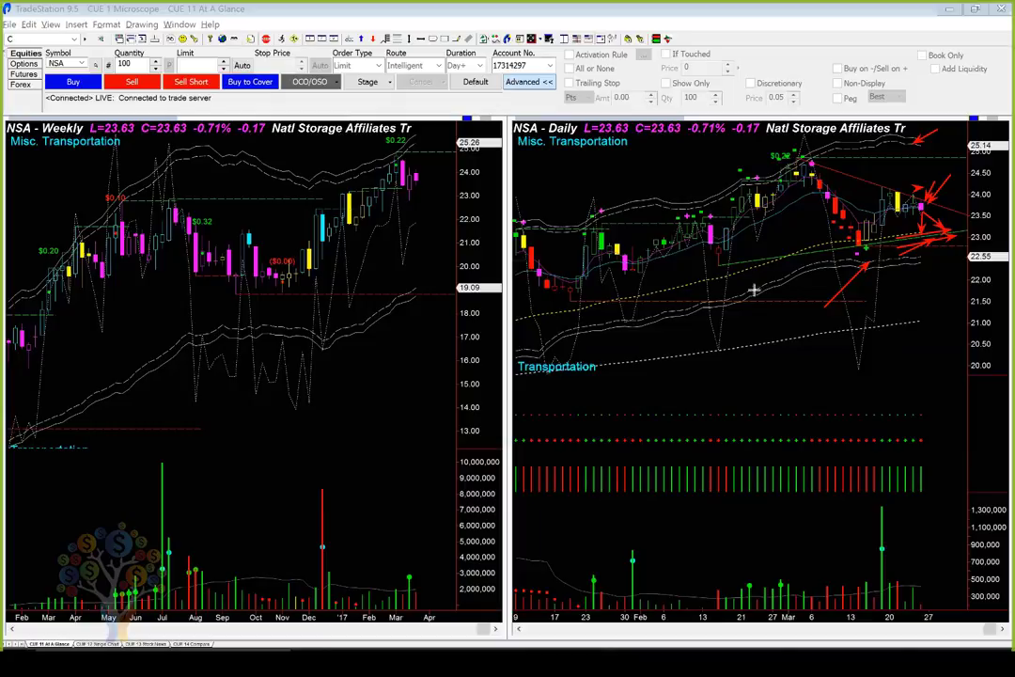
key(Escape)
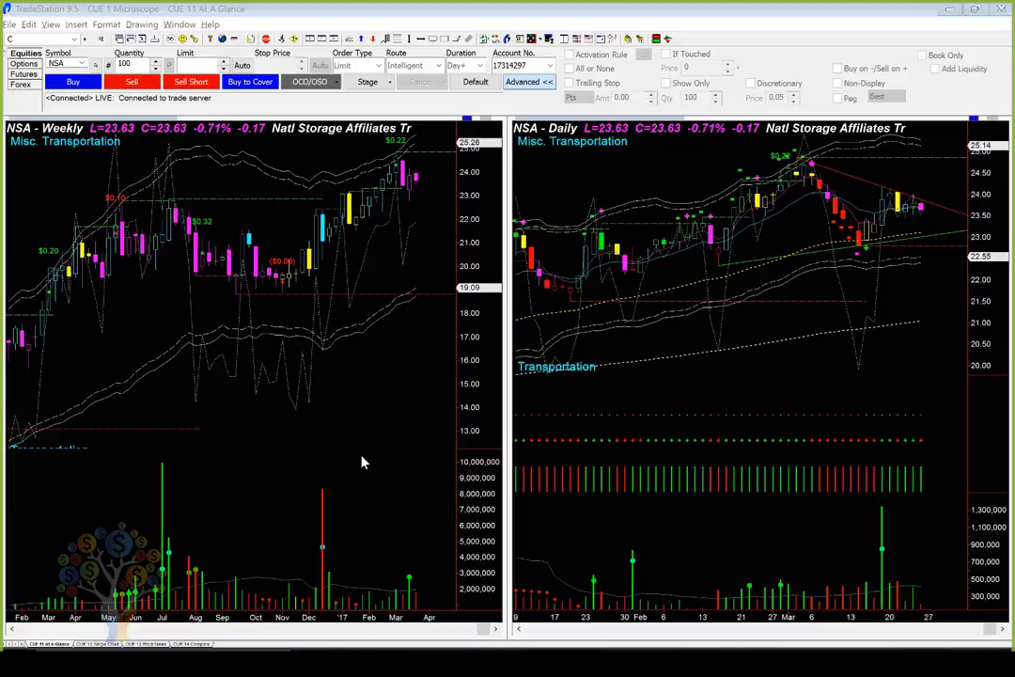
Step: Load FISV into the weekly and daily charts and hide the order bar
click(440, 362)
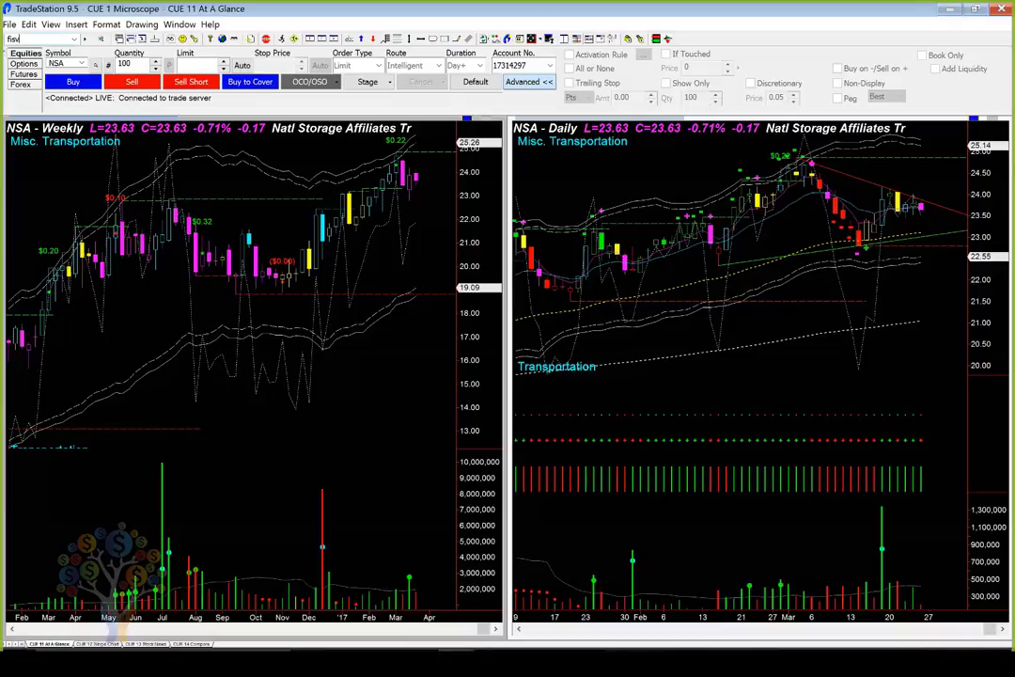
key(Return)
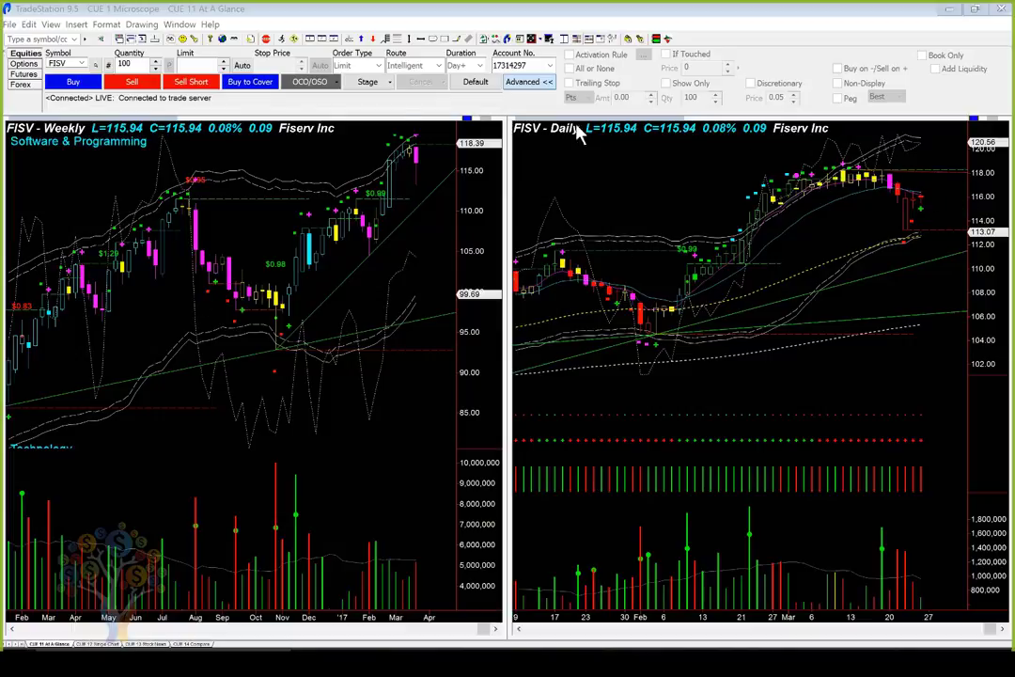
click(130, 40)
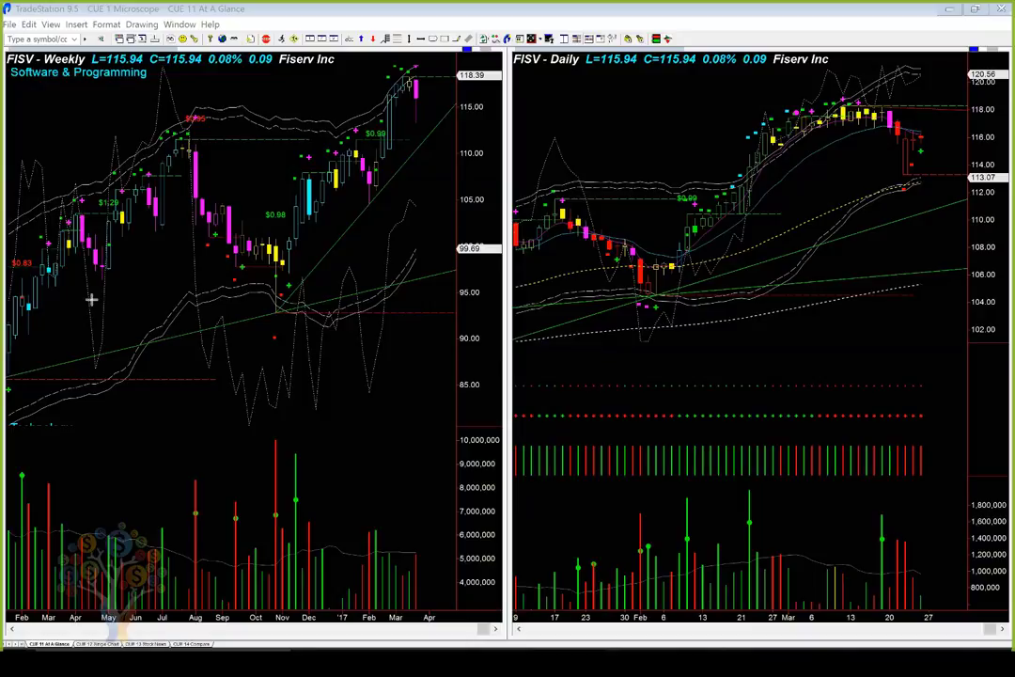
Step: Draw red and yellow arrows along FISV's February-to-March rise on the daily chart and yellow arrows over the March pullback
drag(664, 294, 837, 141)
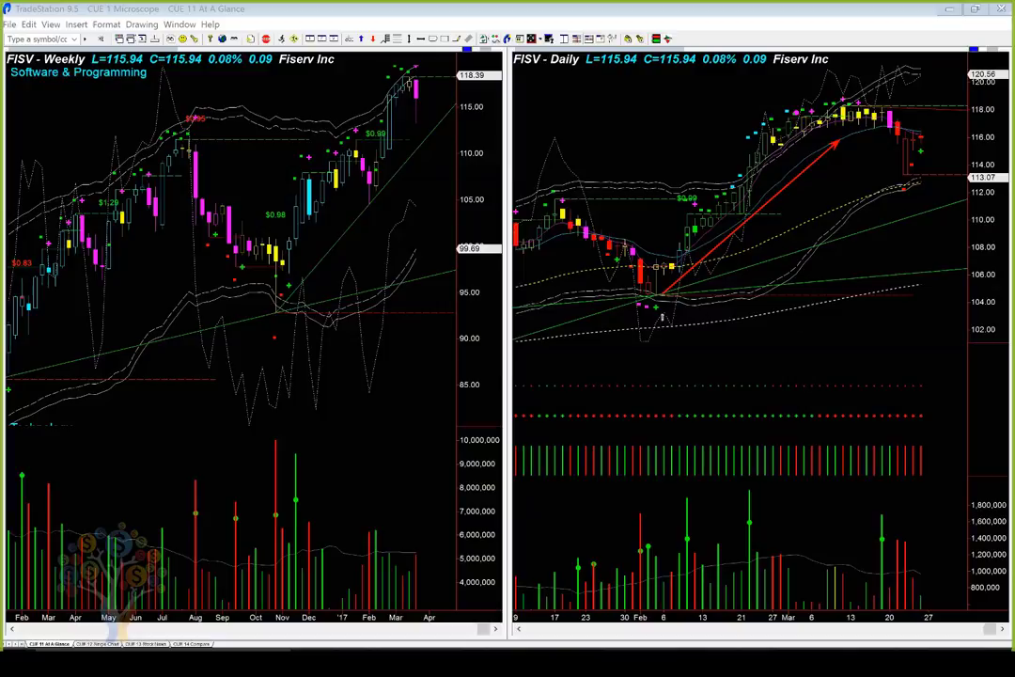
drag(664, 311, 841, 157)
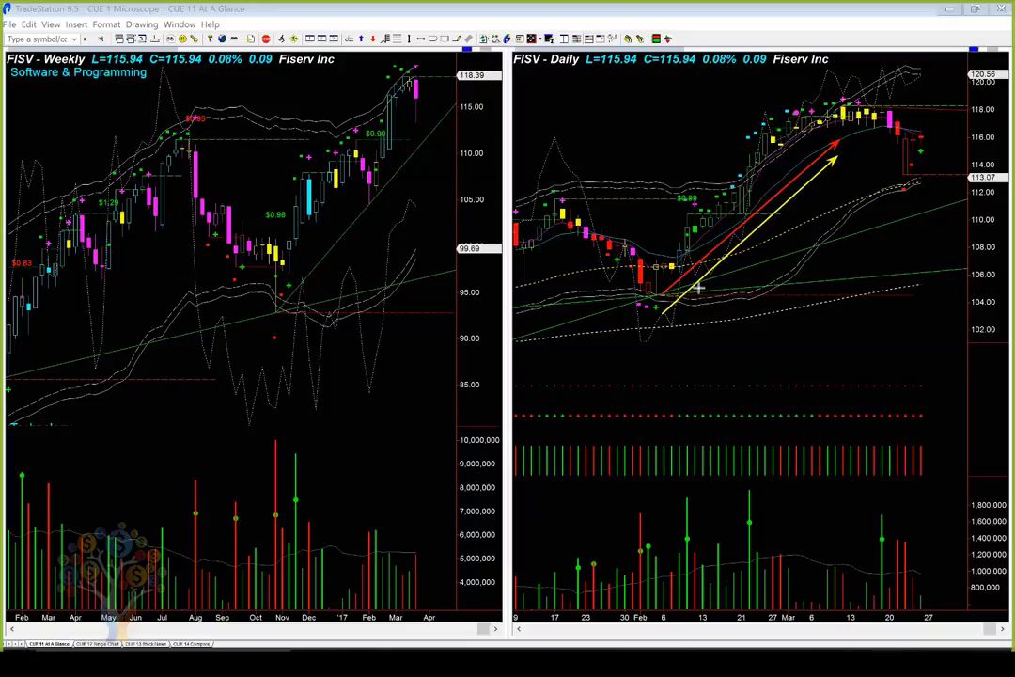
drag(697, 290, 788, 195)
key(ctrl+z)
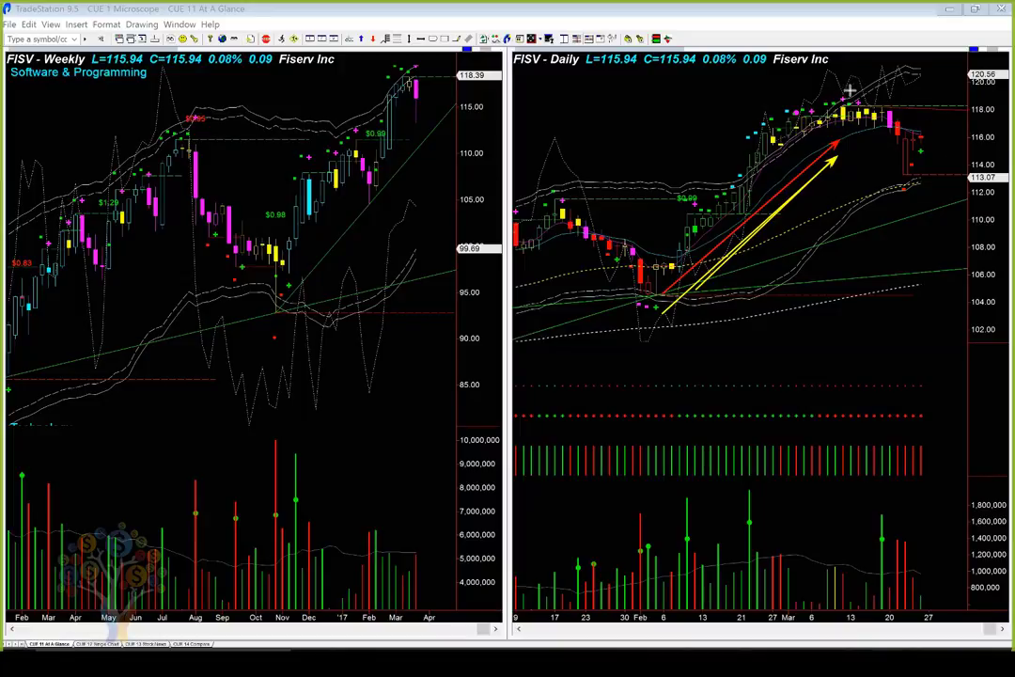
drag(846, 89, 946, 122)
drag(831, 134, 909, 193)
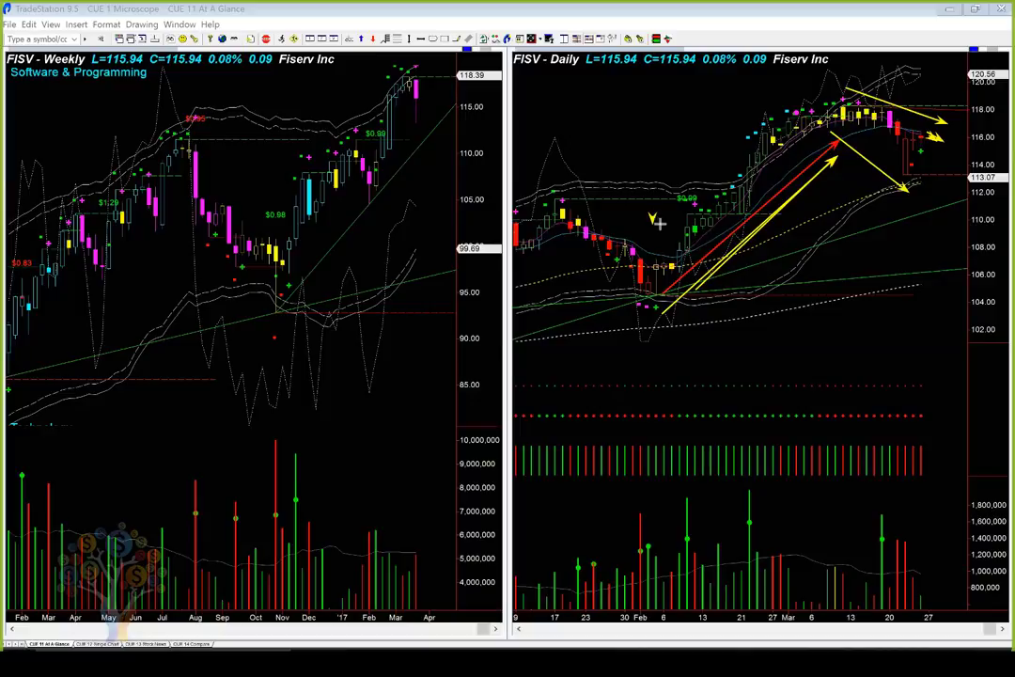
Step: Add yellow arrows at FISV's early-February low, its breakout bars and the rise after them, and clear all annotations
drag(653, 217, 677, 225)
drag(670, 177, 691, 197)
drag(624, 341, 648, 310)
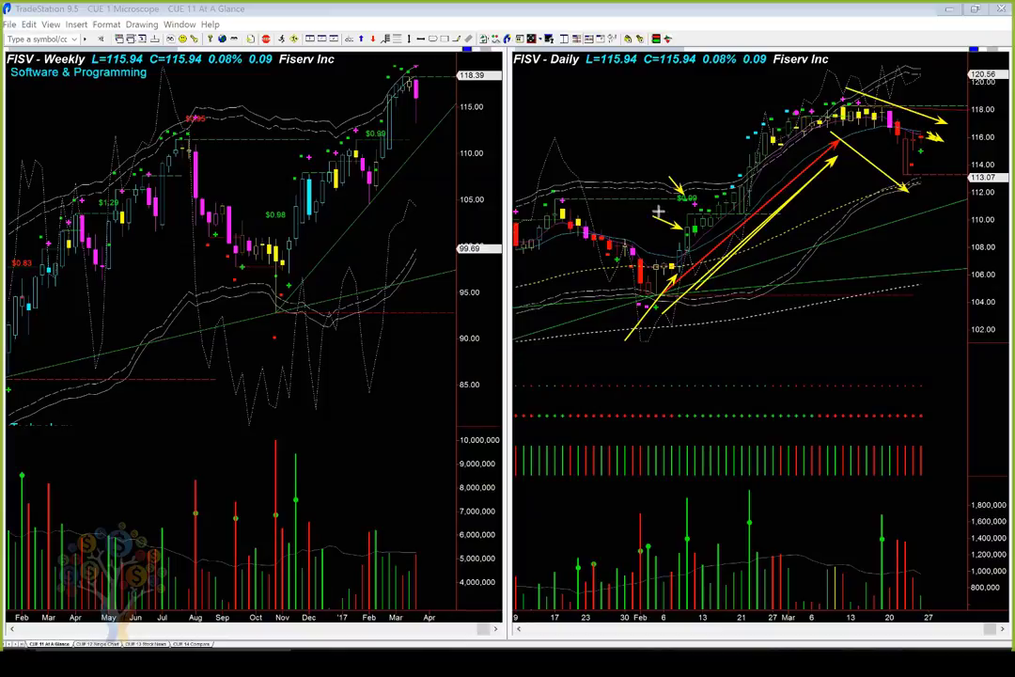
drag(658, 213, 687, 223)
drag(687, 271, 787, 167)
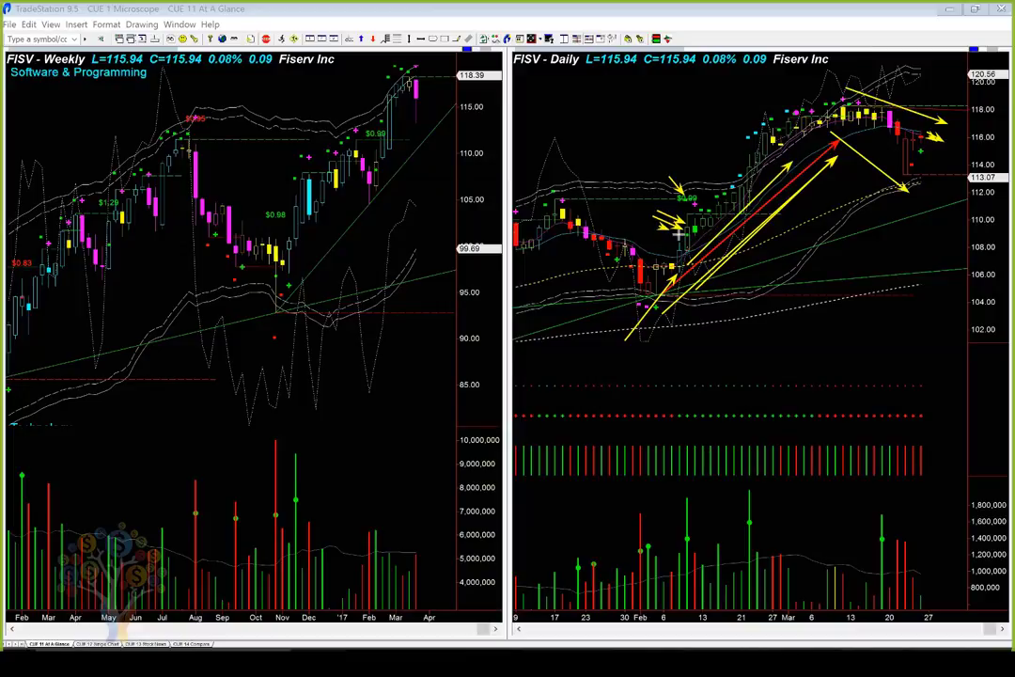
drag(660, 225, 679, 252)
key(Delete)
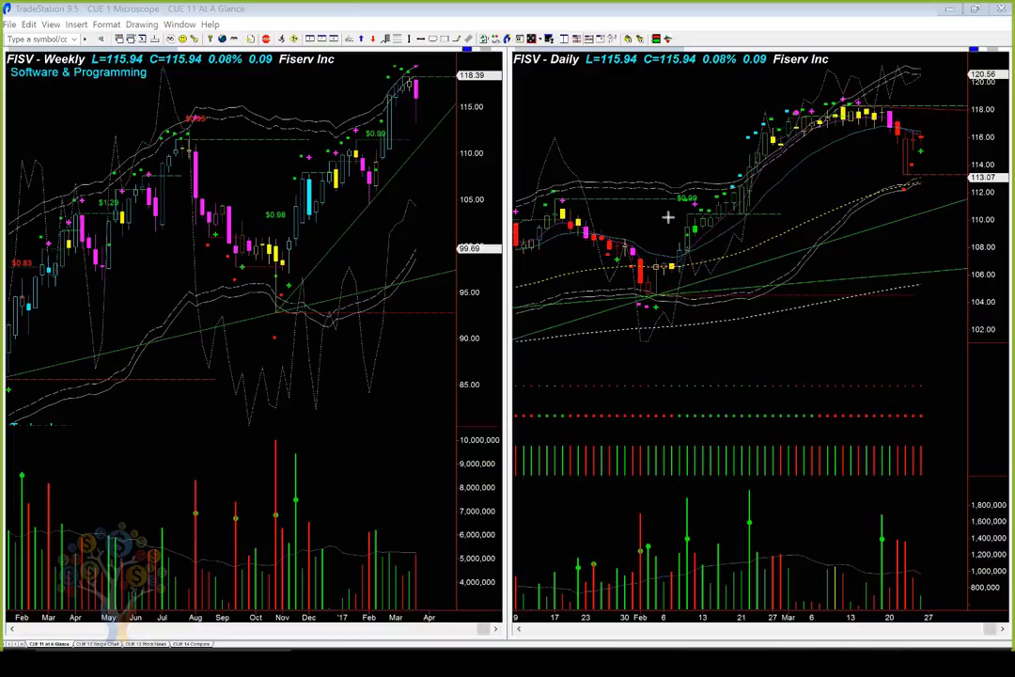
Step: Mark FISV's early-February low, the breakout bar, the upper band and the initial climb with yellow arrows on the daily chart
drag(658, 211, 689, 226)
drag(628, 339, 652, 302)
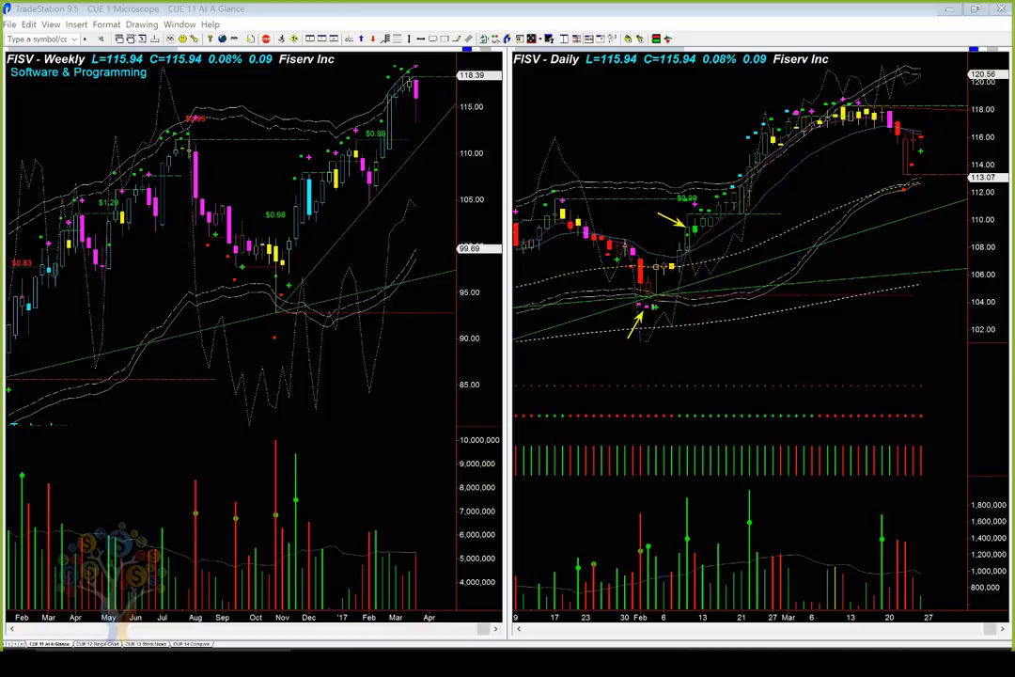
click(660, 172)
click(688, 192)
drag(711, 197, 760, 115)
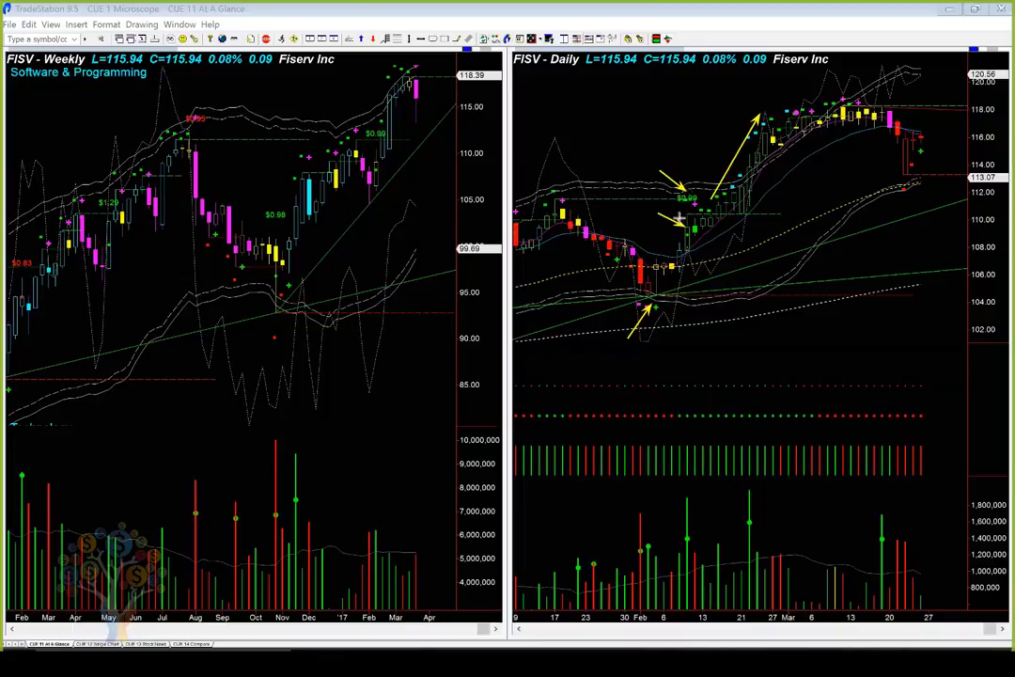
drag(679, 218, 689, 228)
drag(749, 316, 662, 310)
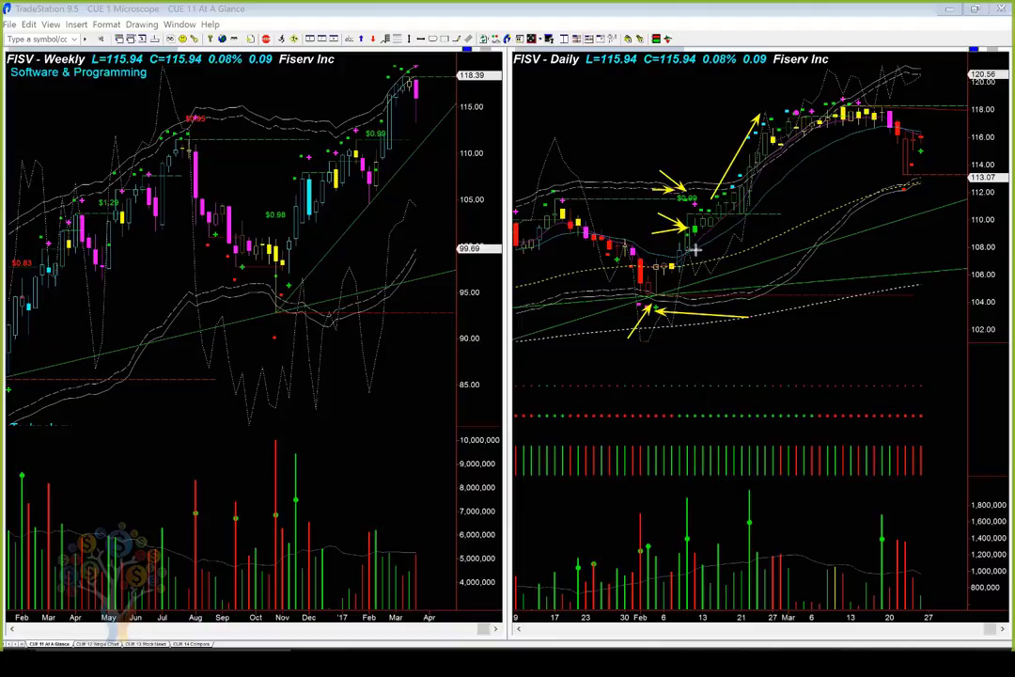
Step: Draw yellow arrows beneath FISV's rise, at the topping bars, the late-March low and the latest daily and weekly bars
drag(689, 246, 808, 145)
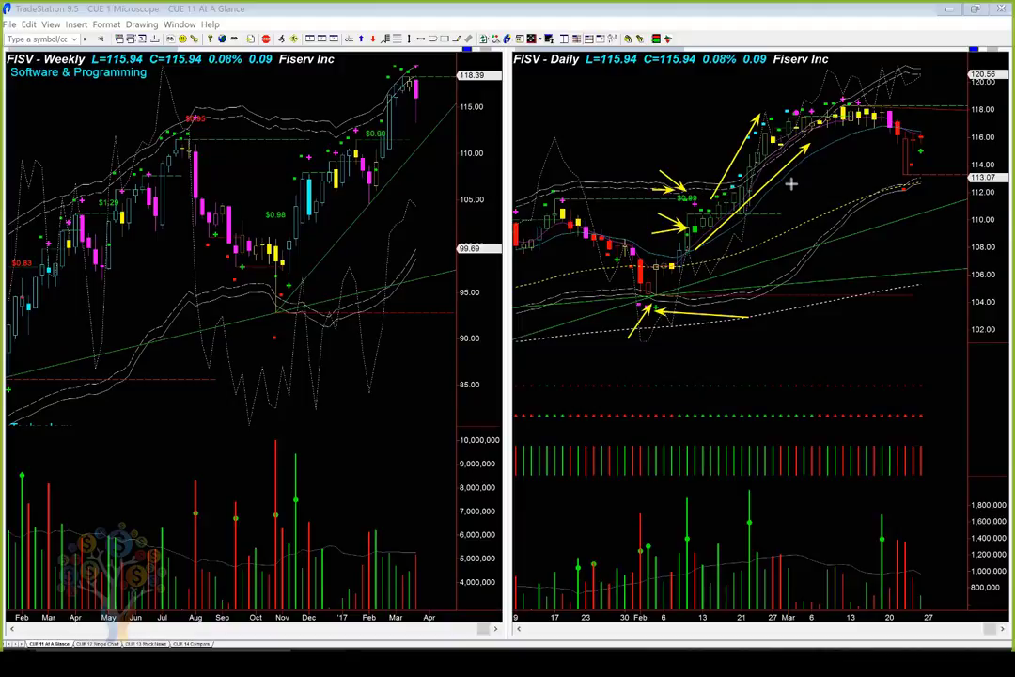
drag(759, 83, 805, 113)
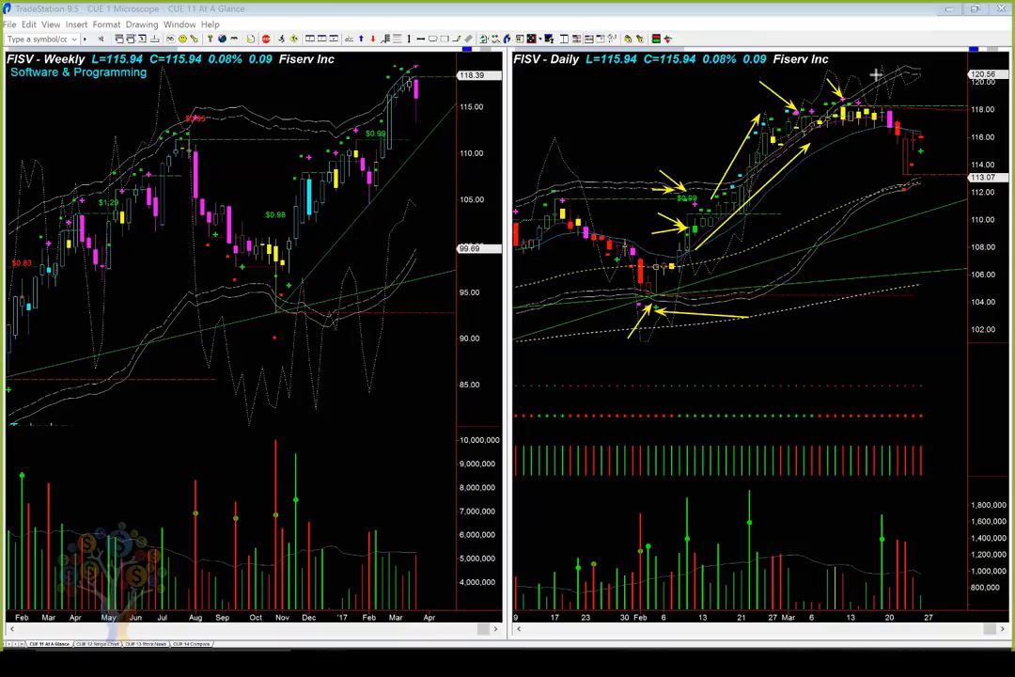
drag(902, 91, 886, 114)
drag(889, 141, 902, 179)
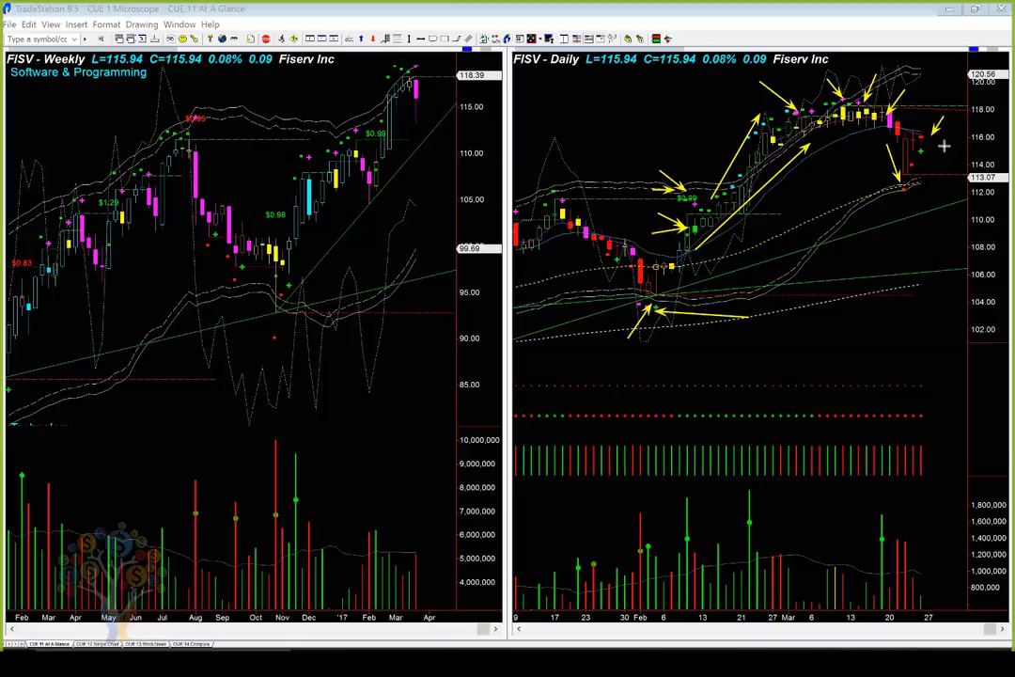
drag(942, 118, 927, 139)
drag(463, 123, 425, 100)
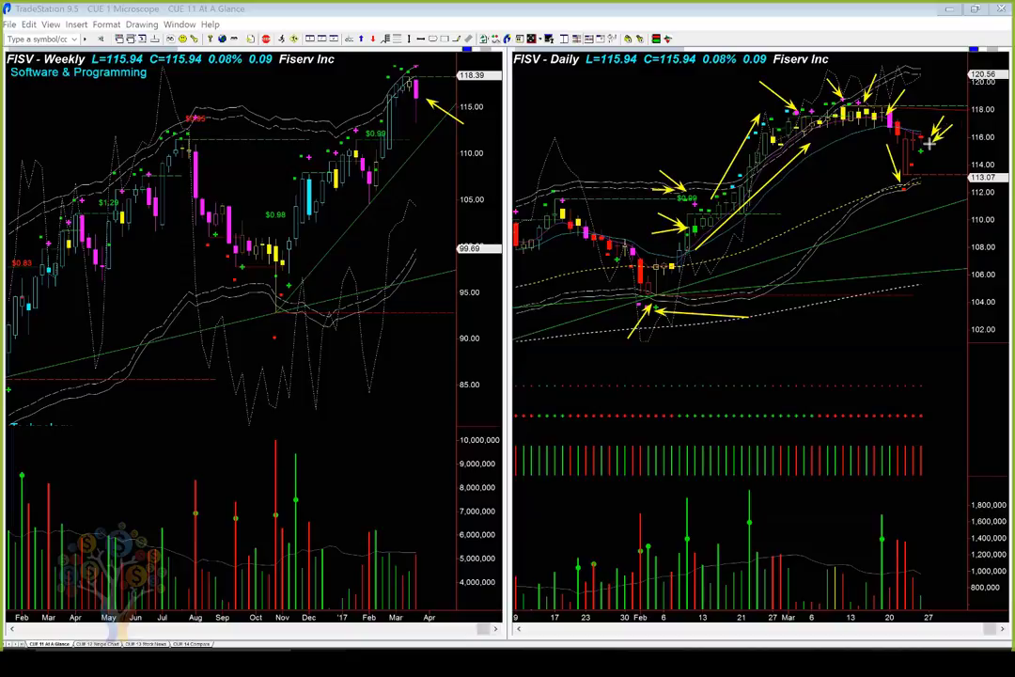
drag(951, 121, 929, 143)
Step: Mark the 3/24 price action on FISV's 5-minute chart in CUE 12 Single Chart with yellow arrows, and clear them back in CUE 11 At A Glance
key(ctrl+Tab)
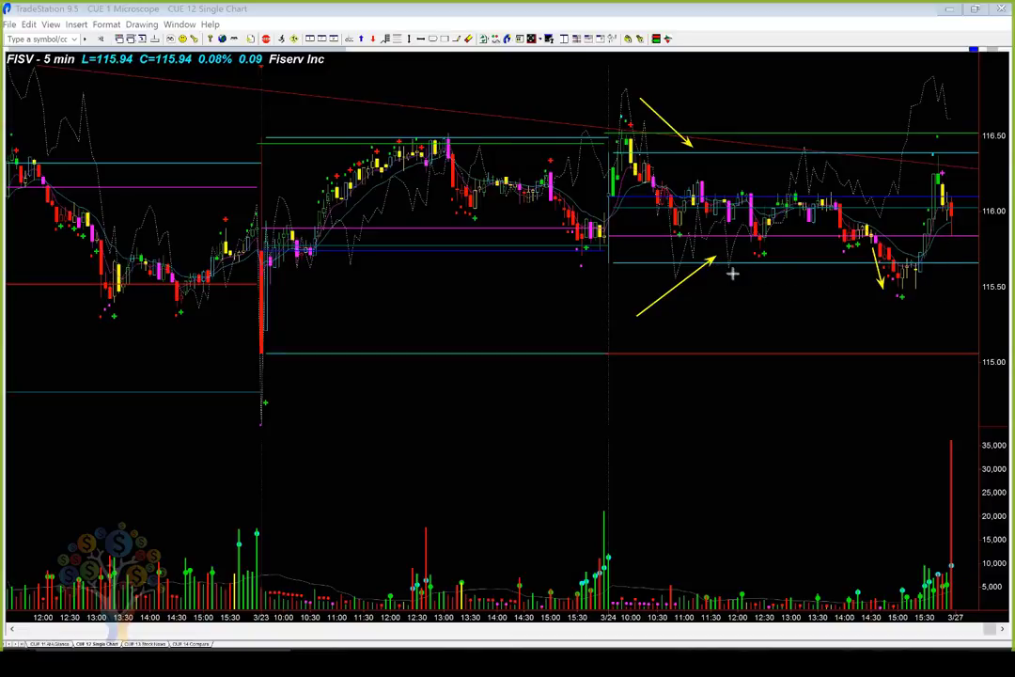
mouse_move(716, 228)
mouse_down()
mouse_move(730, 282)
mouse_move(724, 273)
mouse_up()
click(686, 109)
click(719, 153)
click(40, 643)
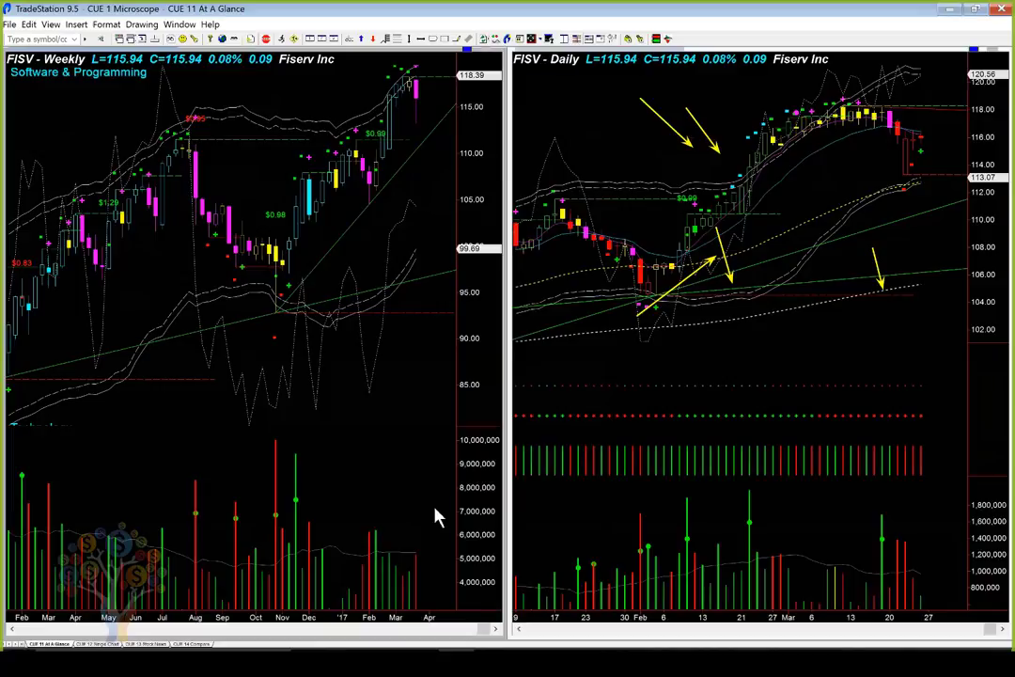
key(Escape)
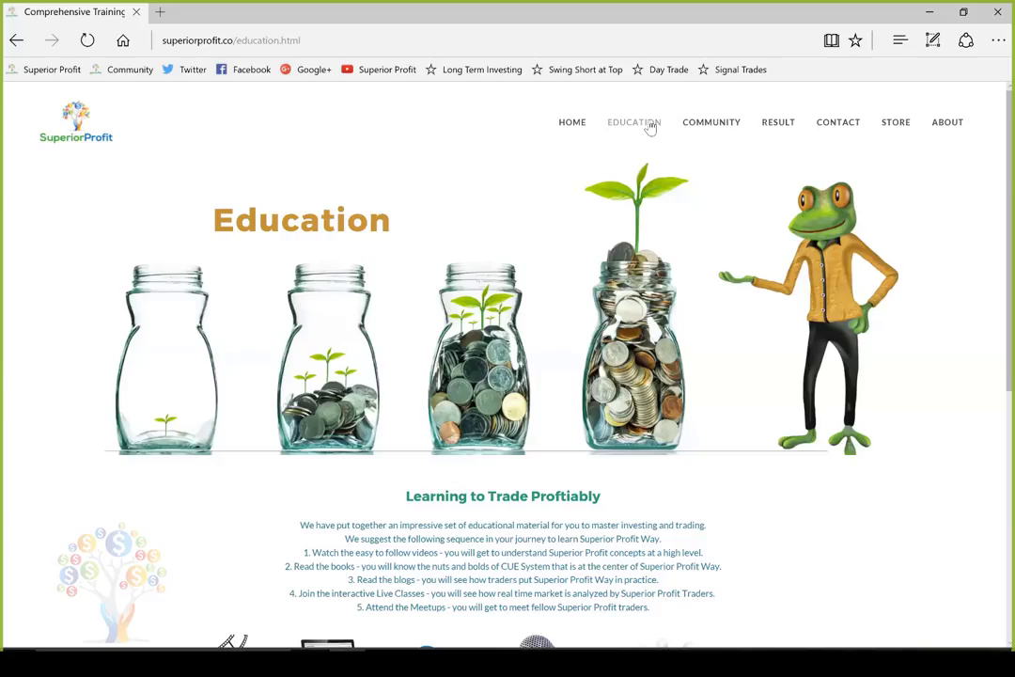
Step: Open the Live Class page on the Superior Profit website in the browser and view the webinar registration options
click(638, 248)
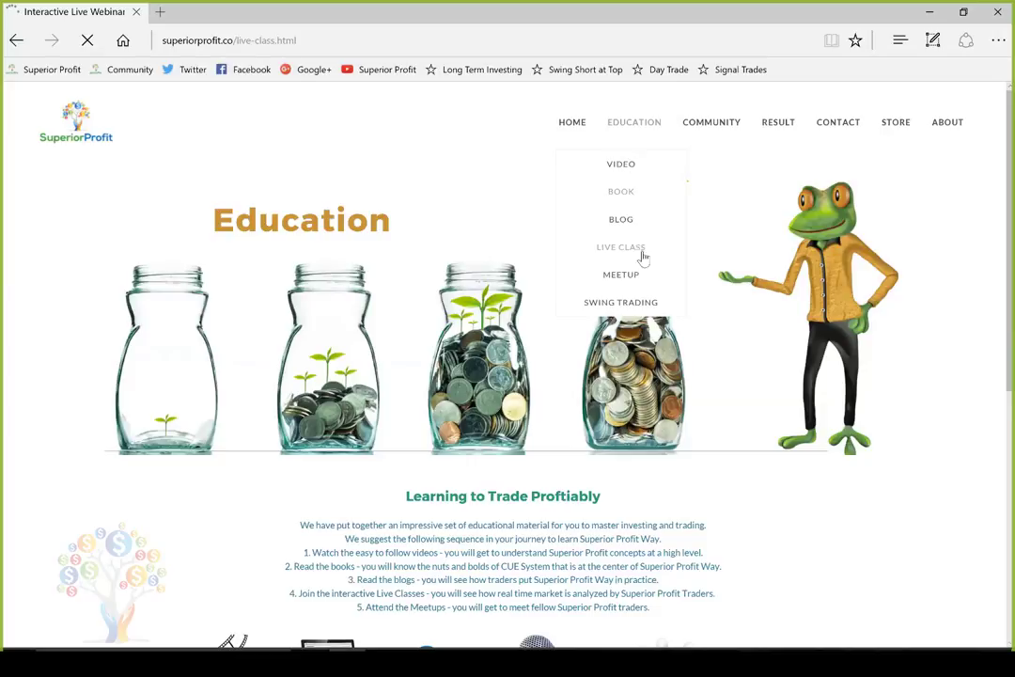
scroll(696, 498, down, 1)
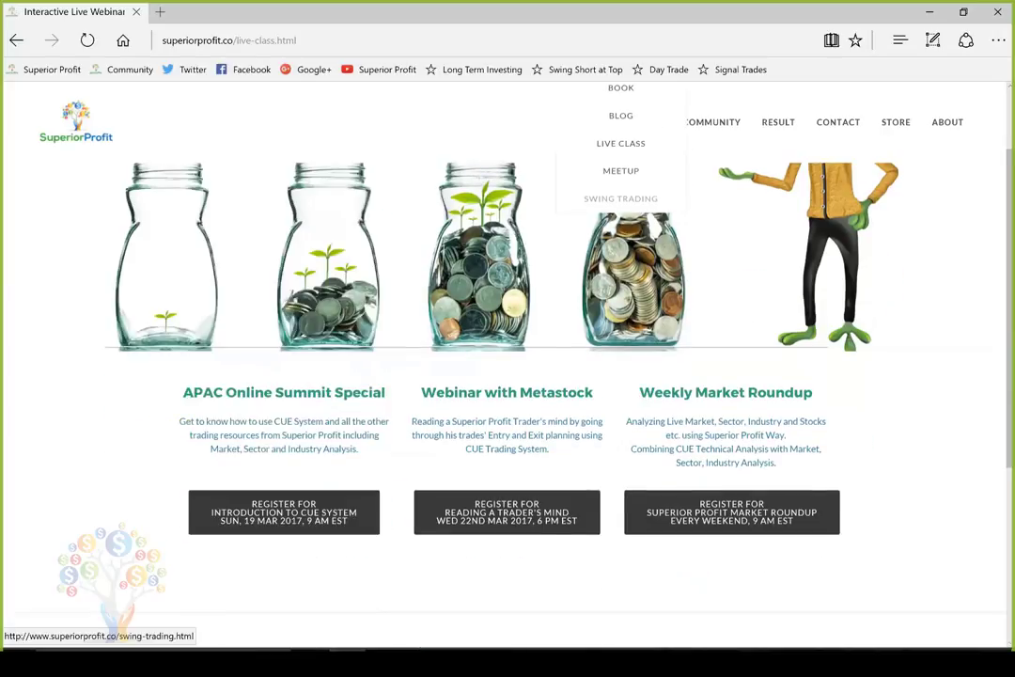
scroll(705, 470, down, 1)
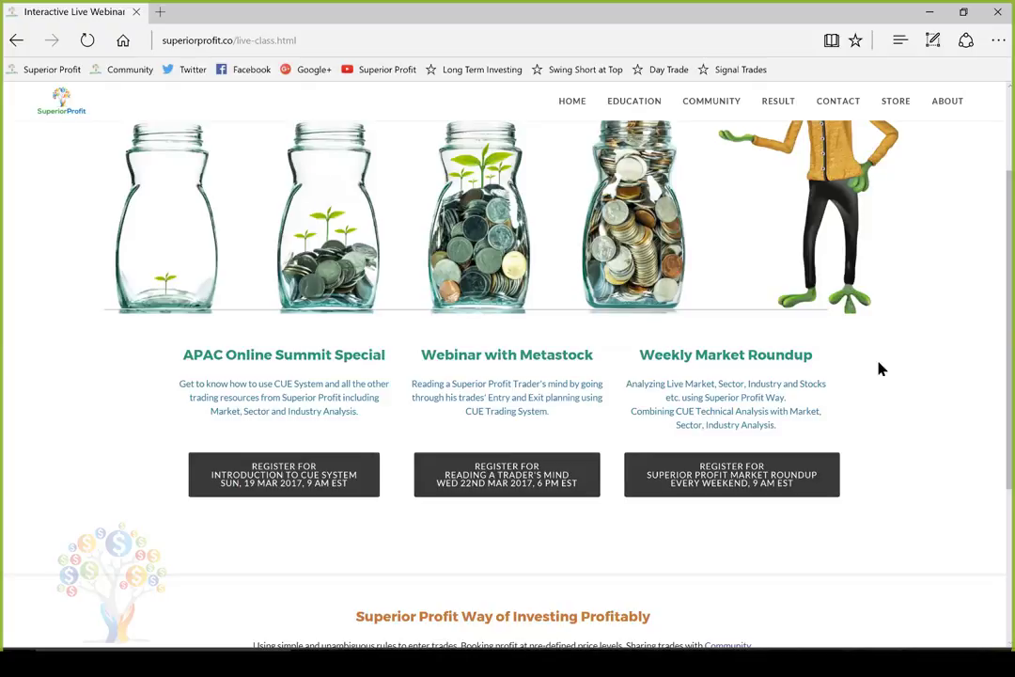
mouse_move(620, 110)
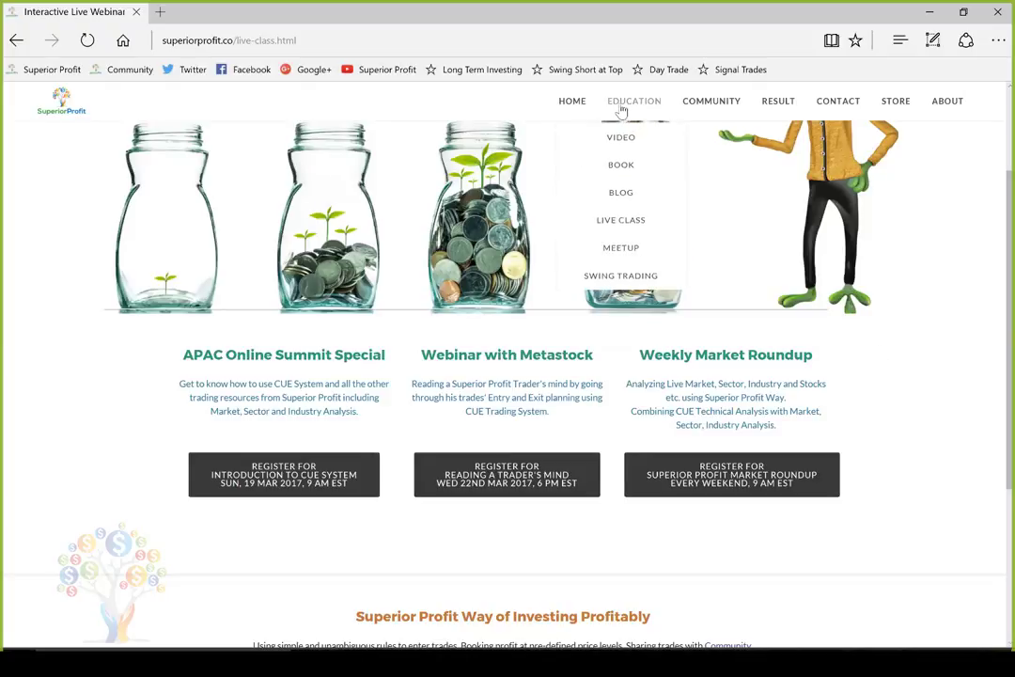
Step: Open the Superior Profit website's Community page and enter the Superior Profit Traders Community forum
click(712, 100)
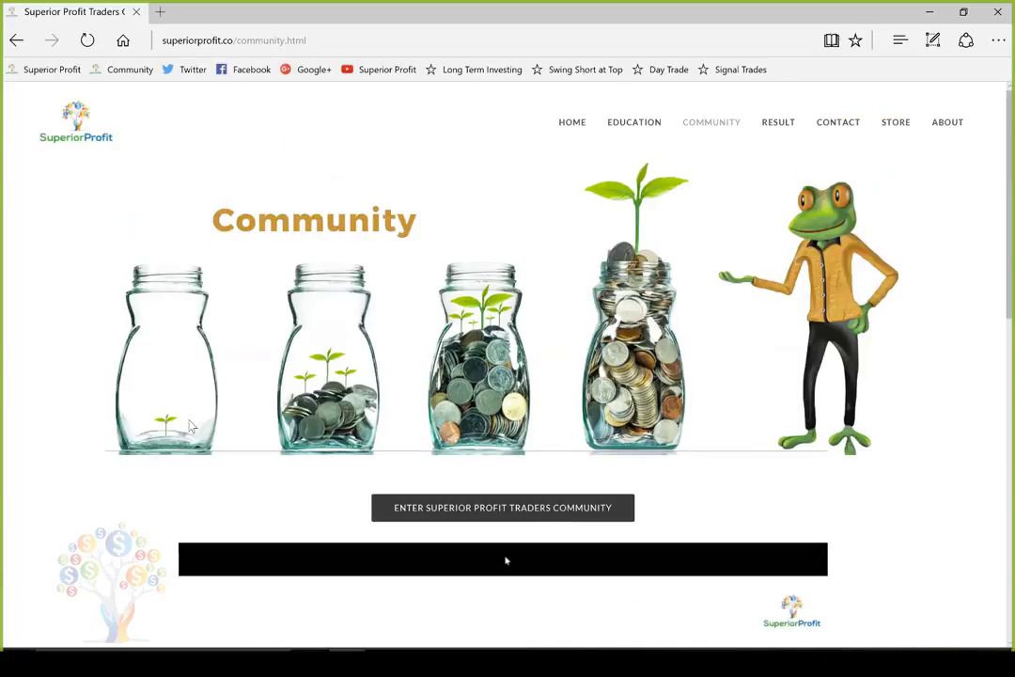
scroll(110, 449, down, 1)
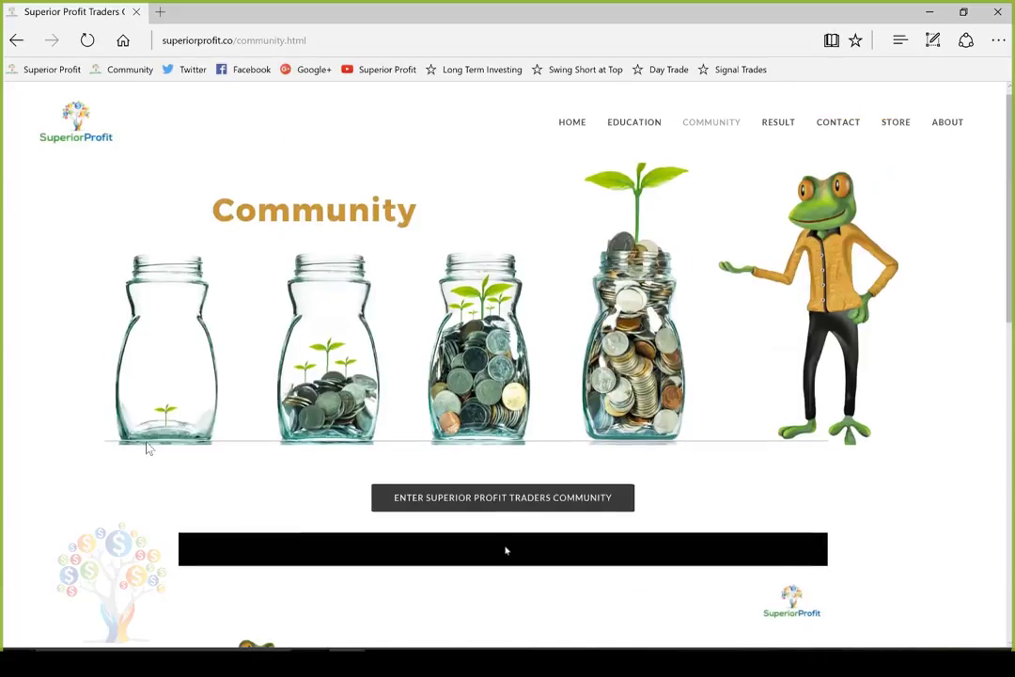
scroll(204, 469, down, 1)
scroll(404, 446, down, 1)
scroll(370, 501, up, 2)
click(369, 501)
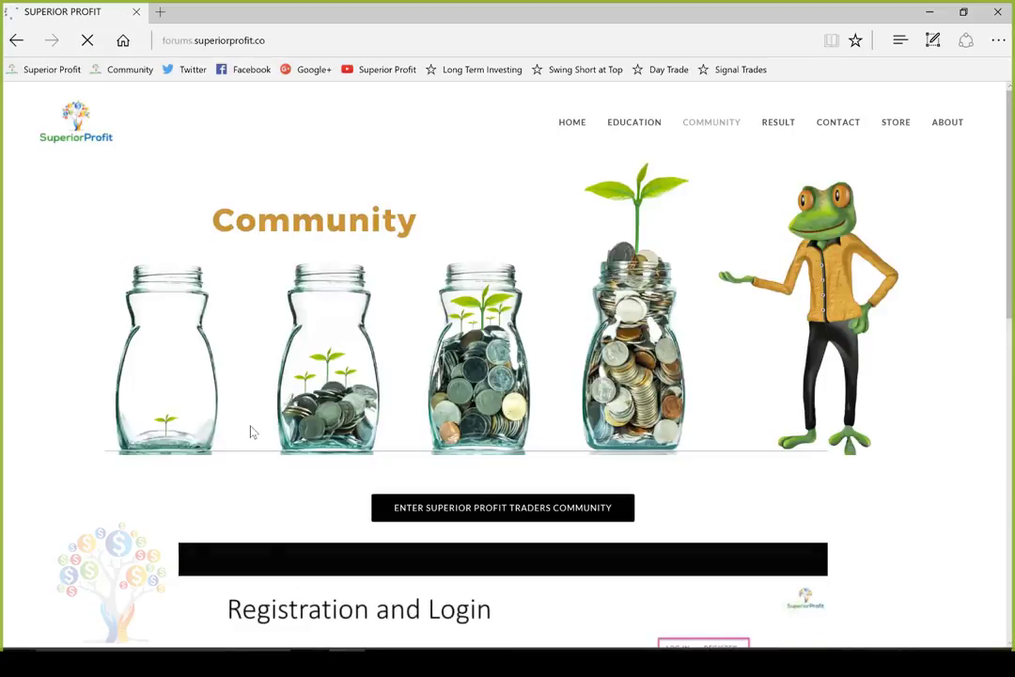
scroll(210, 423, down, 1)
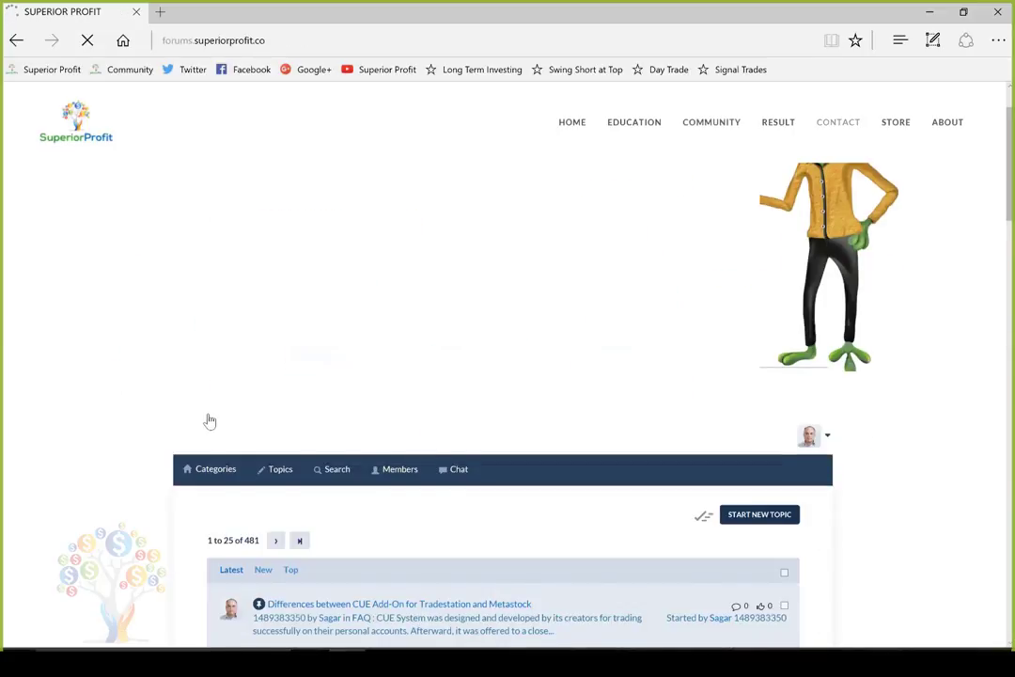
scroll(211, 420, down, 1)
Step: Open the USA Stock, ETF, Option Signal forum from the community's categories and view its latest trade topics
click(211, 420)
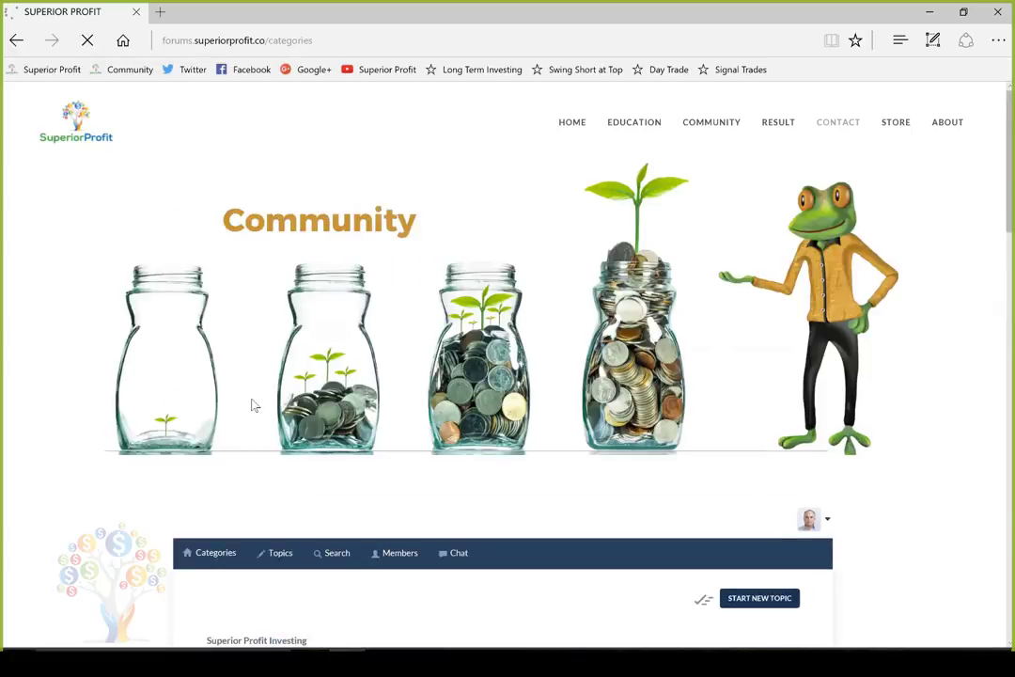
scroll(252, 404, down, 1)
scroll(245, 413, down, 10)
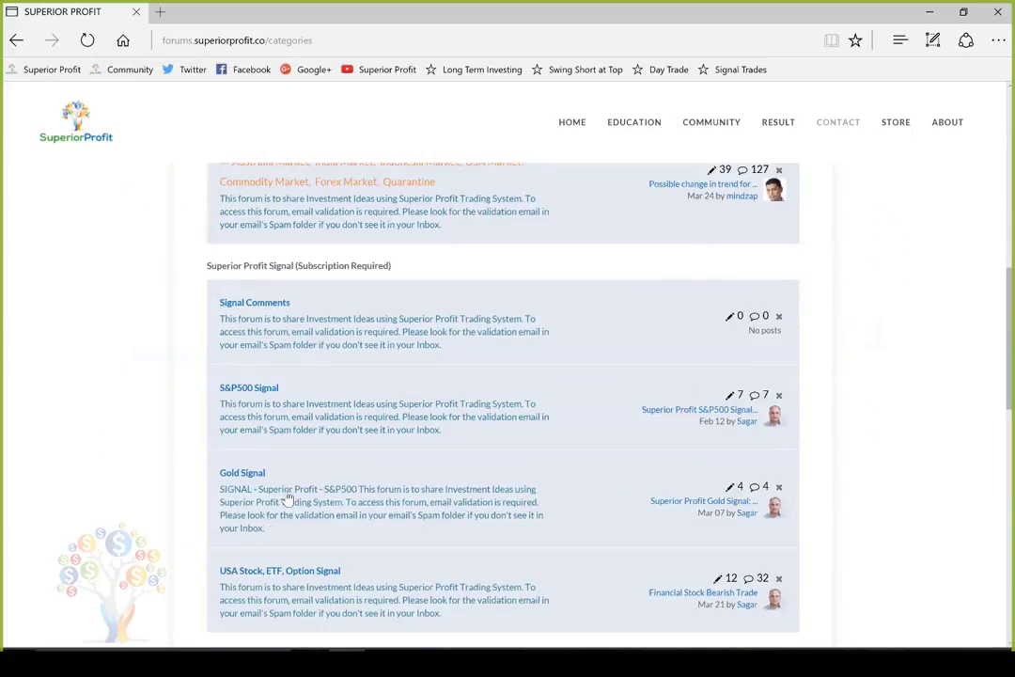
click(275, 575)
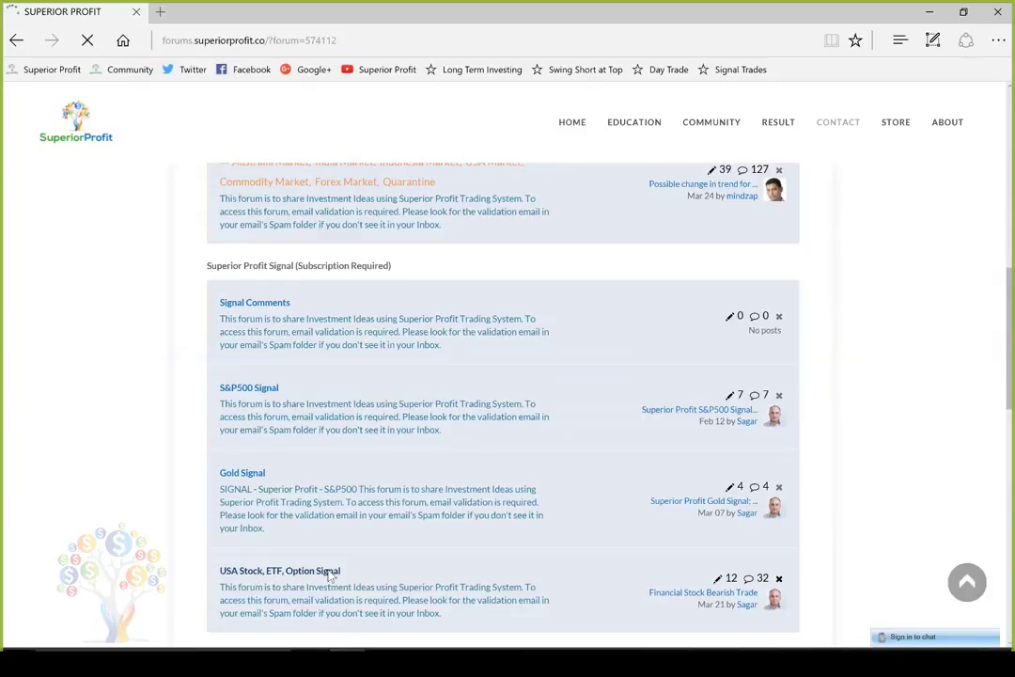
scroll(339, 498, down, 3)
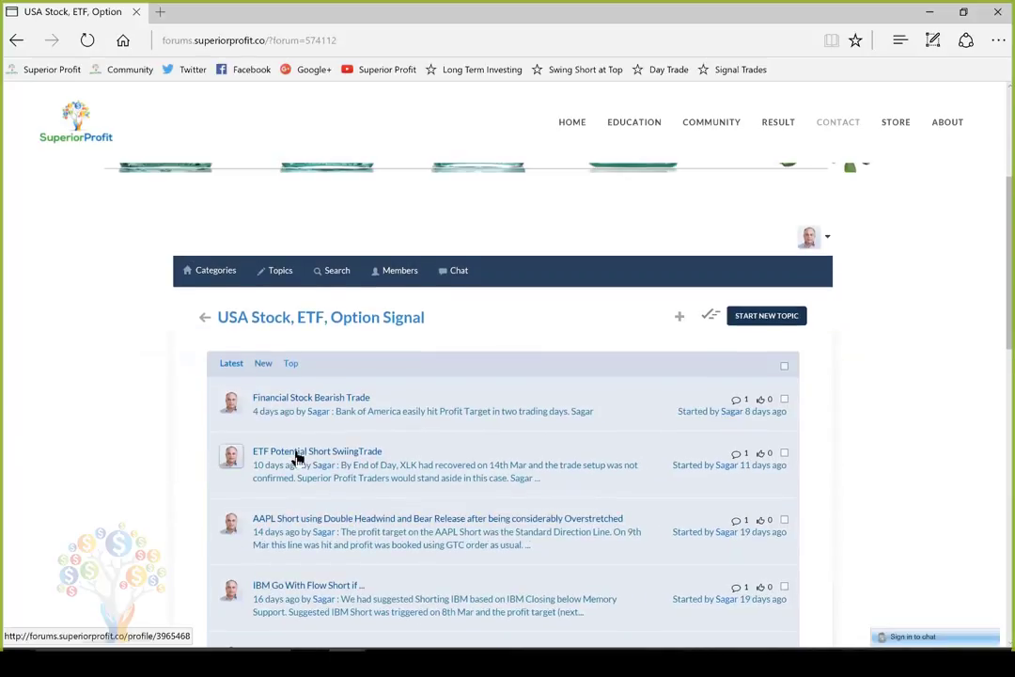
scroll(192, 426, down, 2)
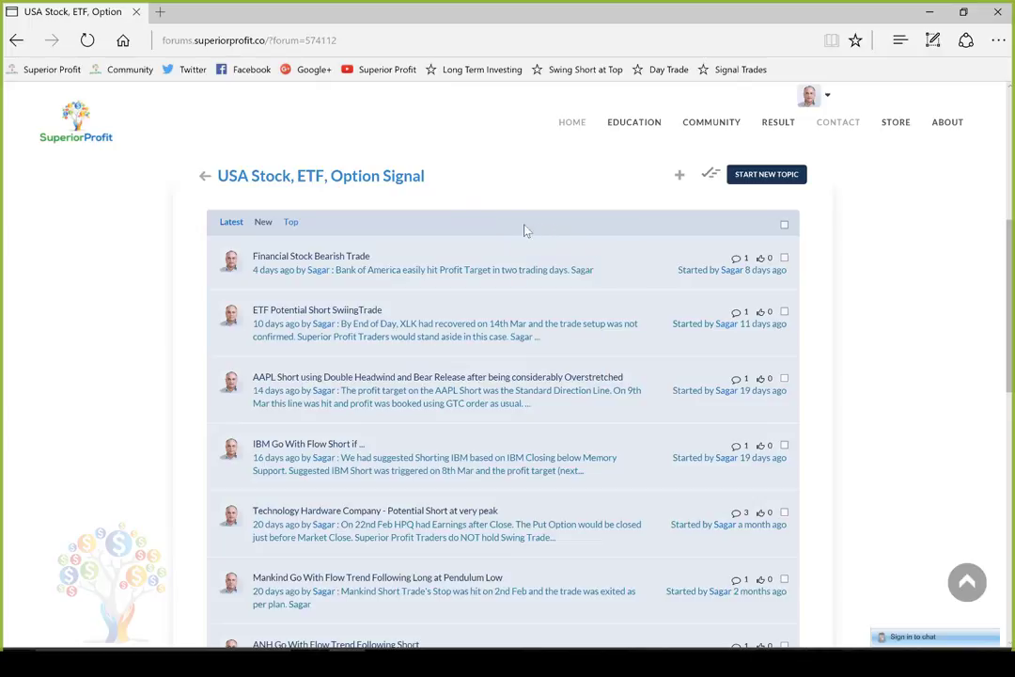
Step: Go back to the Superior Profit website's home page from the signal forum
mouse_move(568, 128)
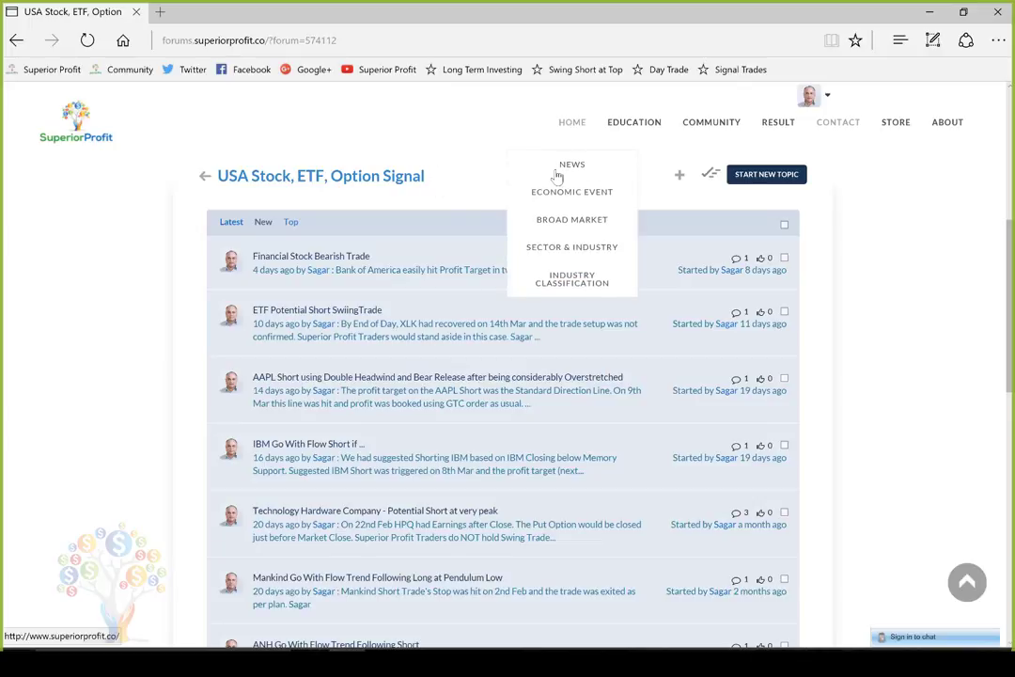
click(557, 176)
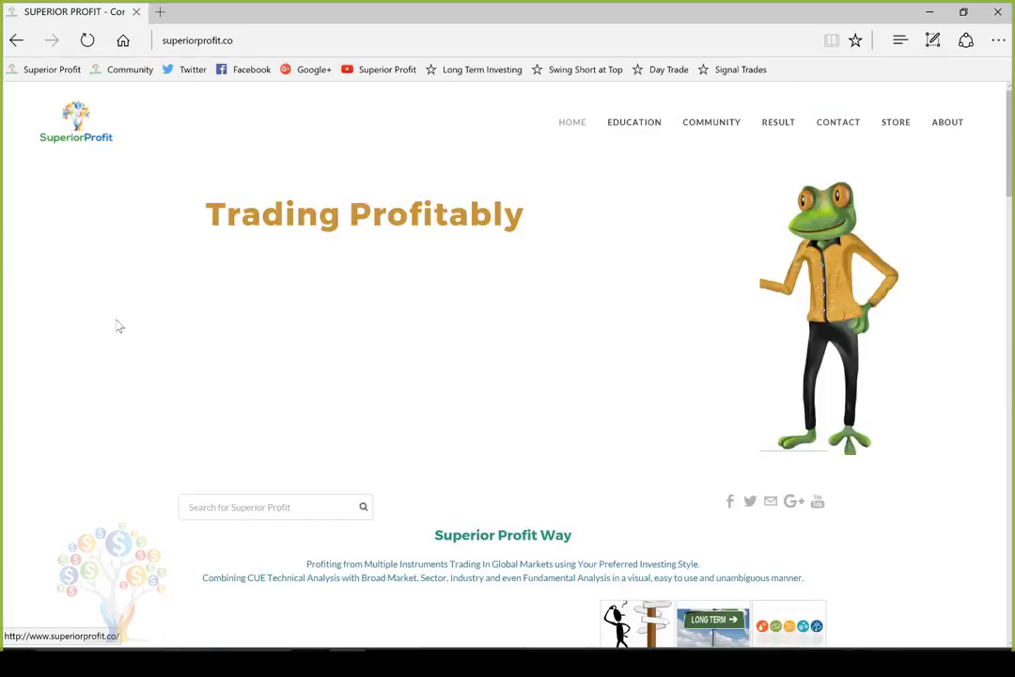